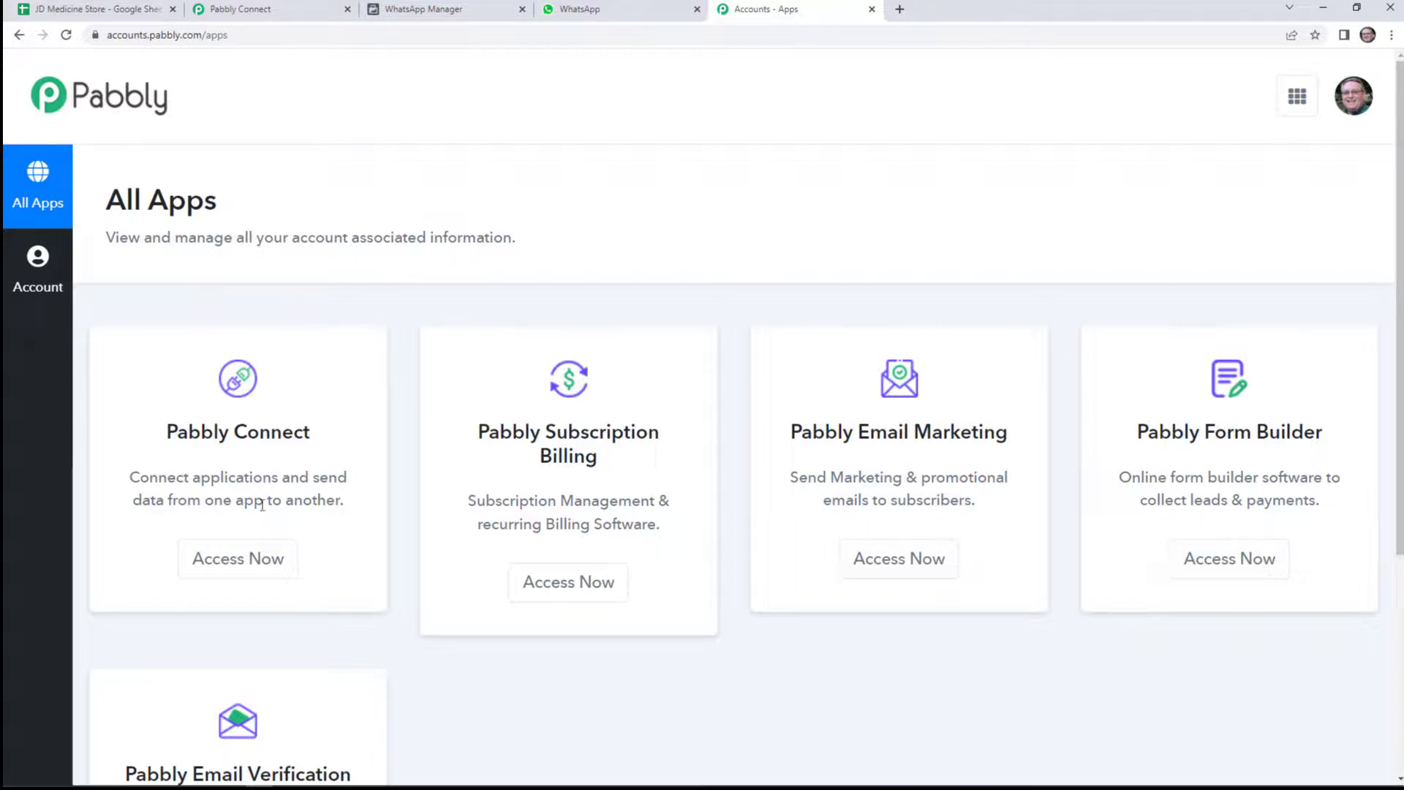
# Open Pabbly Connect and create a workflow named "Send Reminders Of Medicines Via WhatsApp".
pyautogui.click(242, 568)
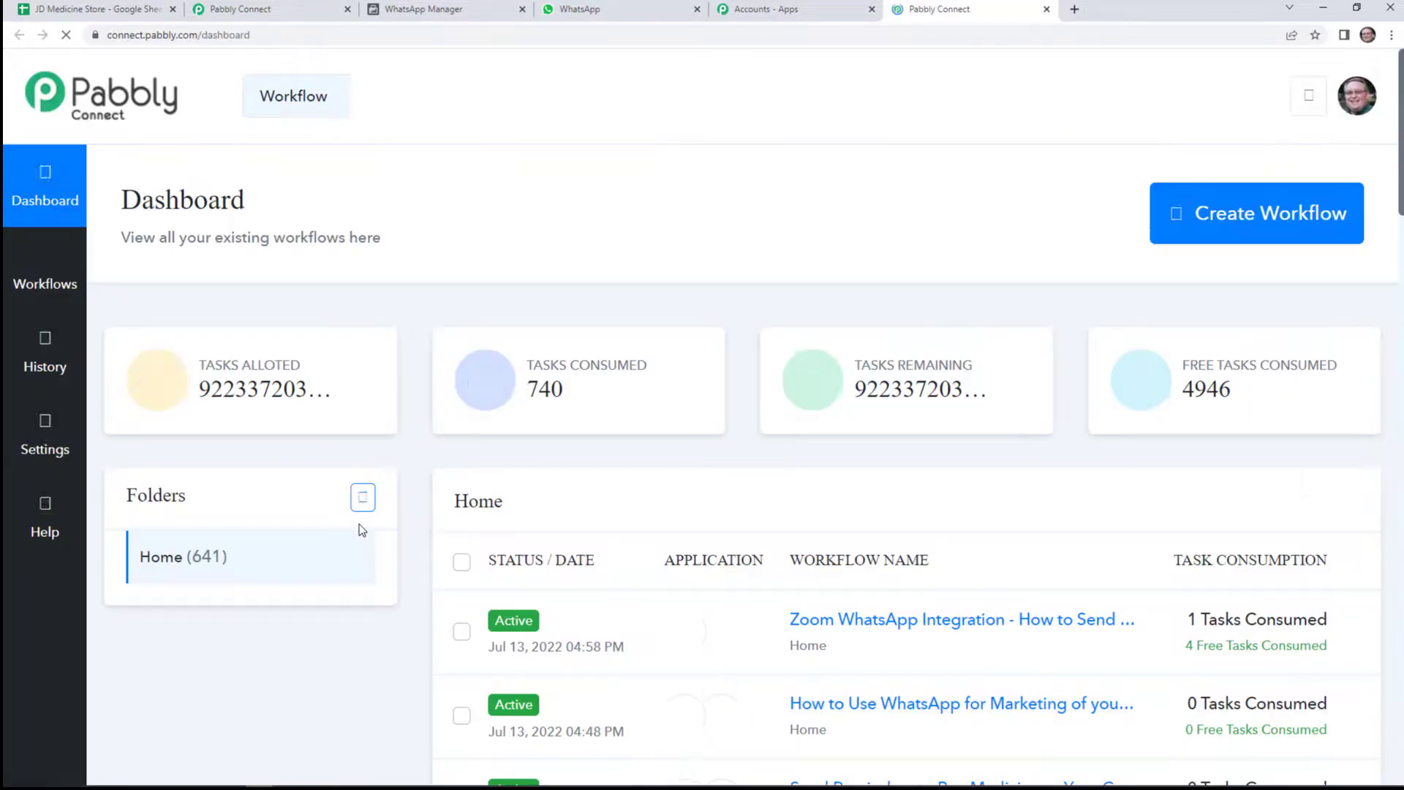
pyautogui.click(1262, 227)
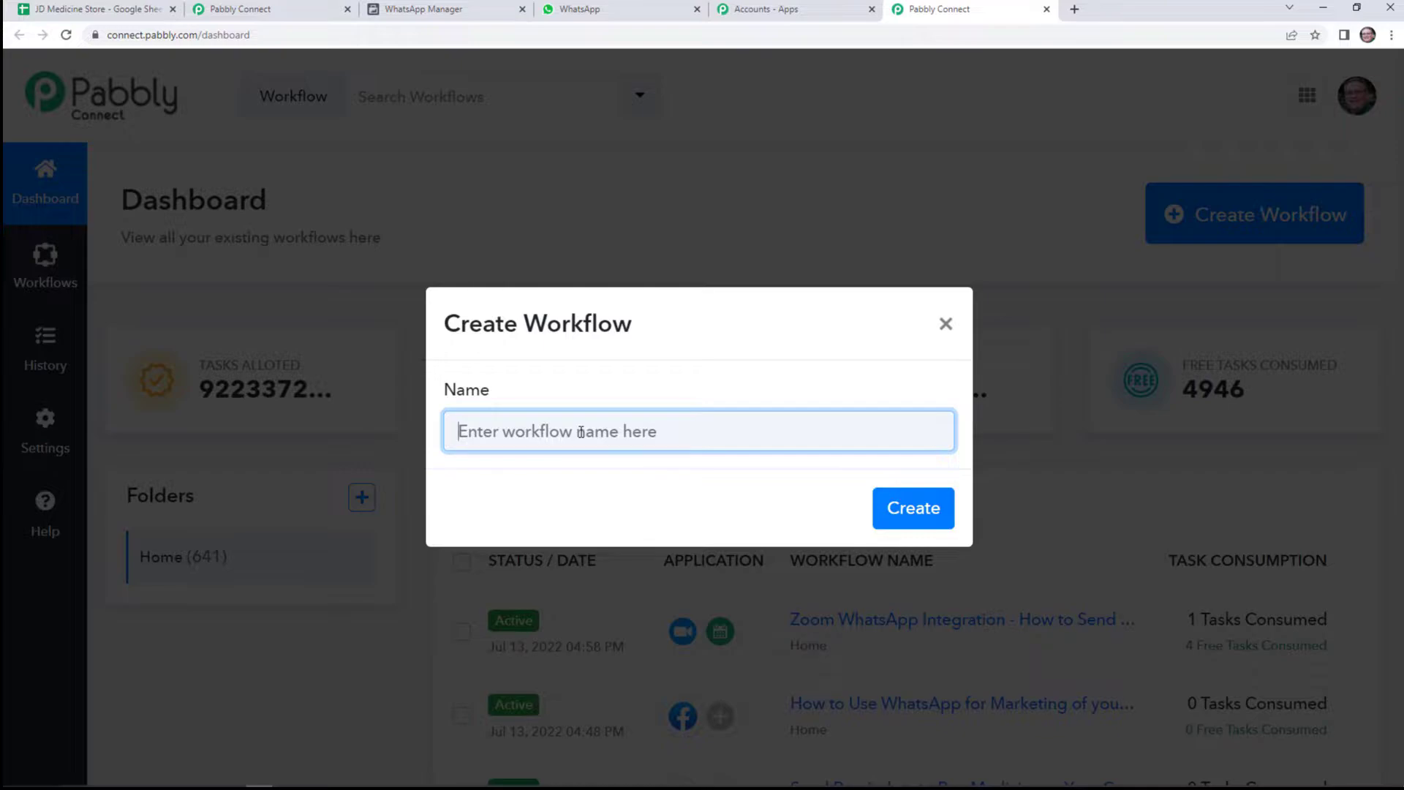
pyautogui.write('Send ')
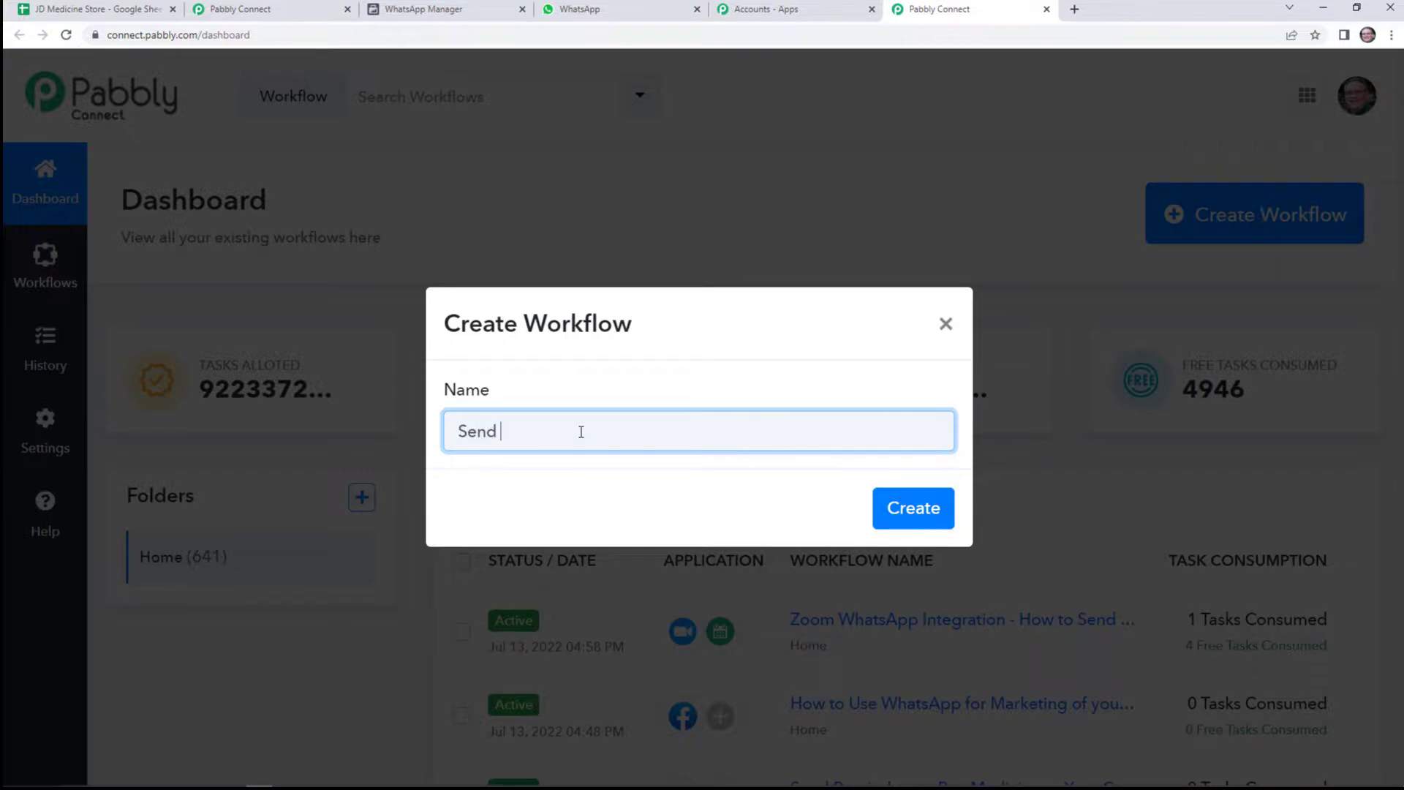
pyautogui.write('Reminders Of Med')
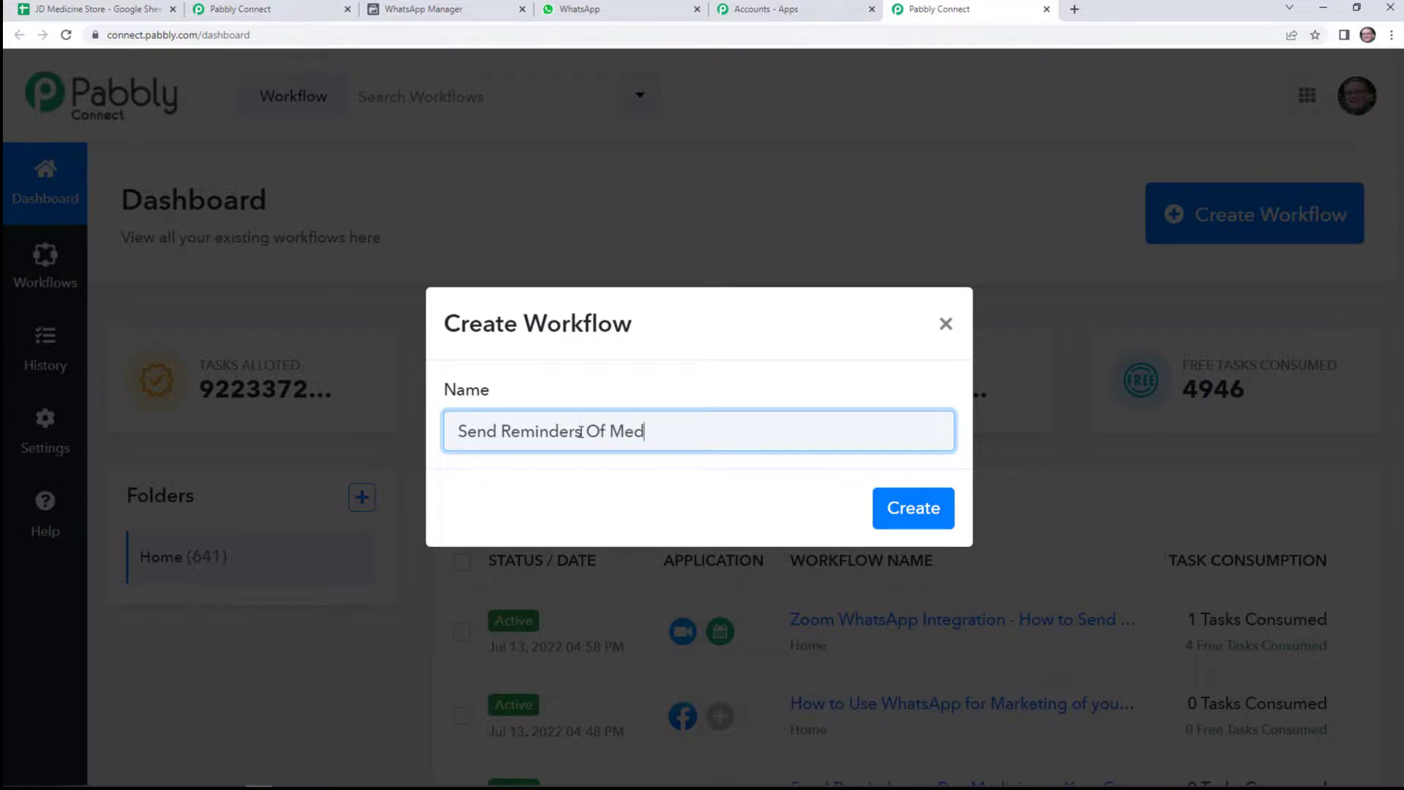
pyautogui.write('icines Via WhatsApp')
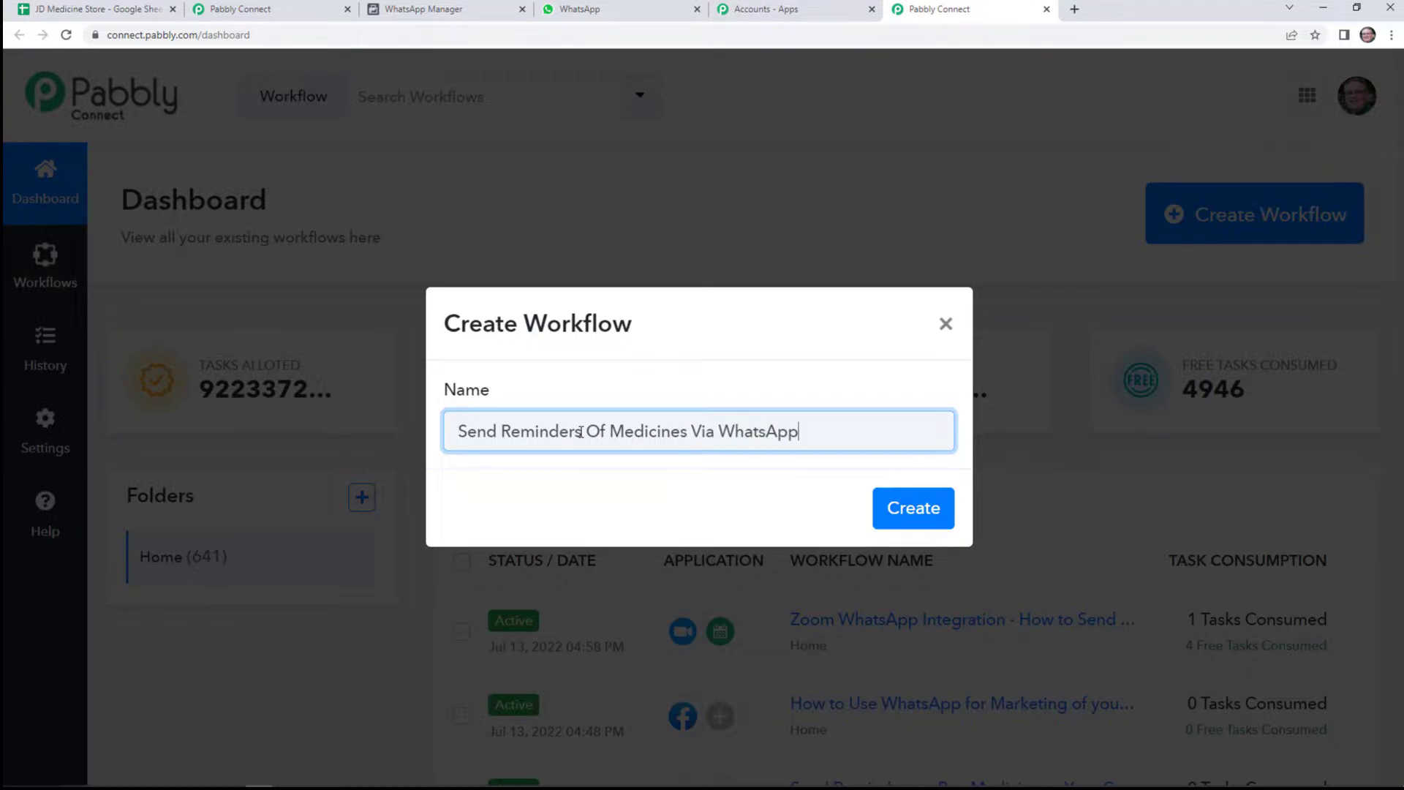
pyautogui.click(916, 517)
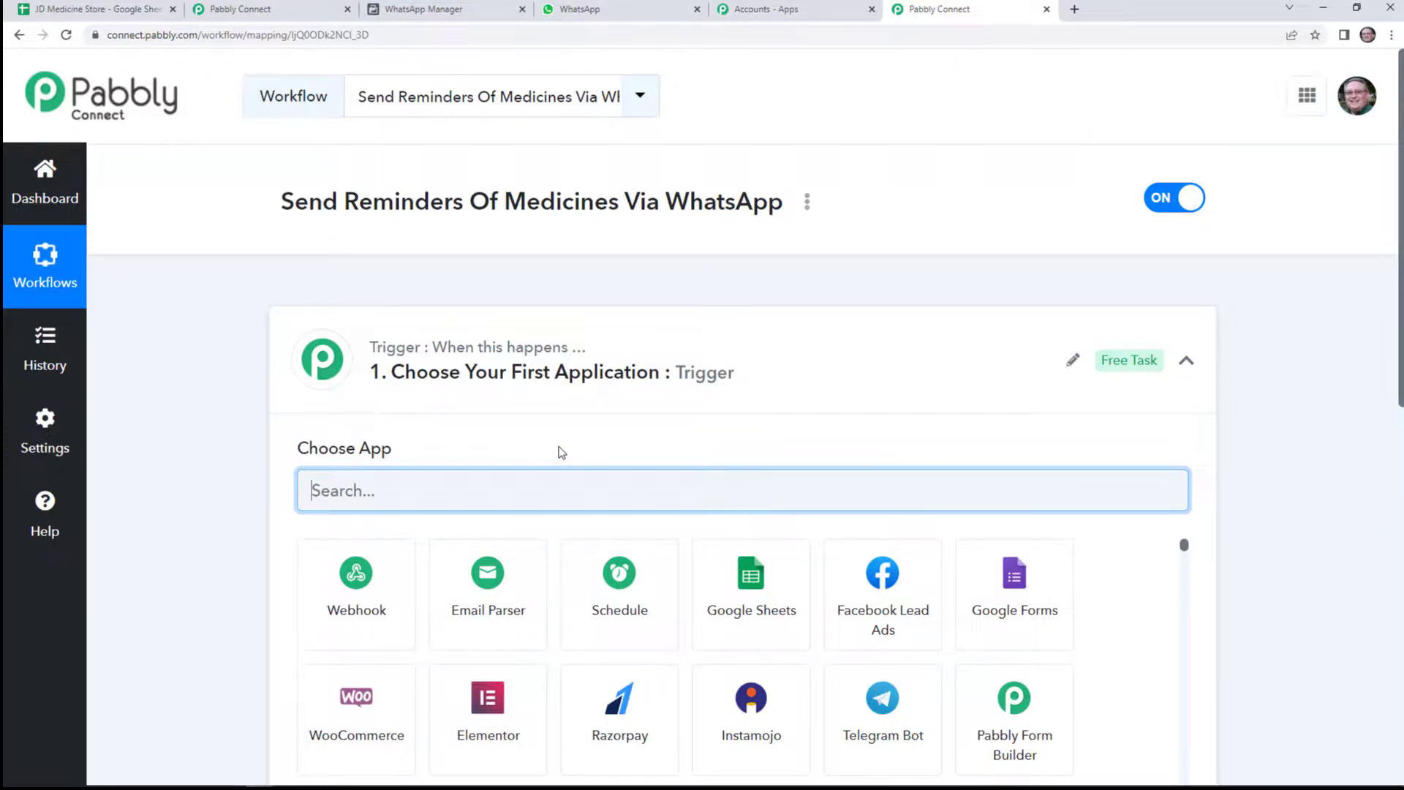
# Choose Schedule by Pabbly as the workflow's trigger application.
pyautogui.scroll(-1, 653, 419)
pyautogui.scroll(-3, 653, 420)
pyautogui.scroll(-2, 683, 512)
pyautogui.scroll(-1, 677, 636)
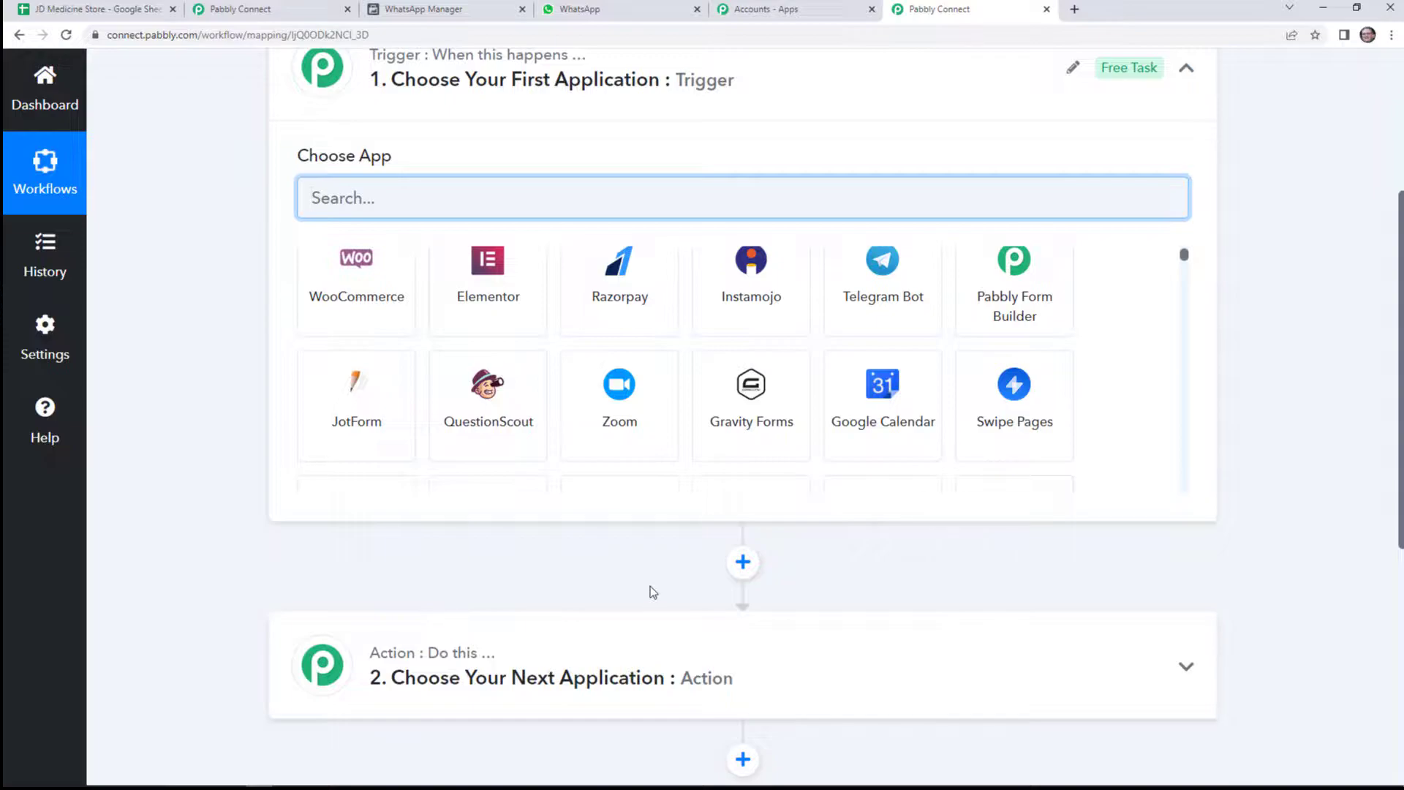
pyautogui.scroll(2, 651, 590)
pyautogui.scroll(2, 689, 439)
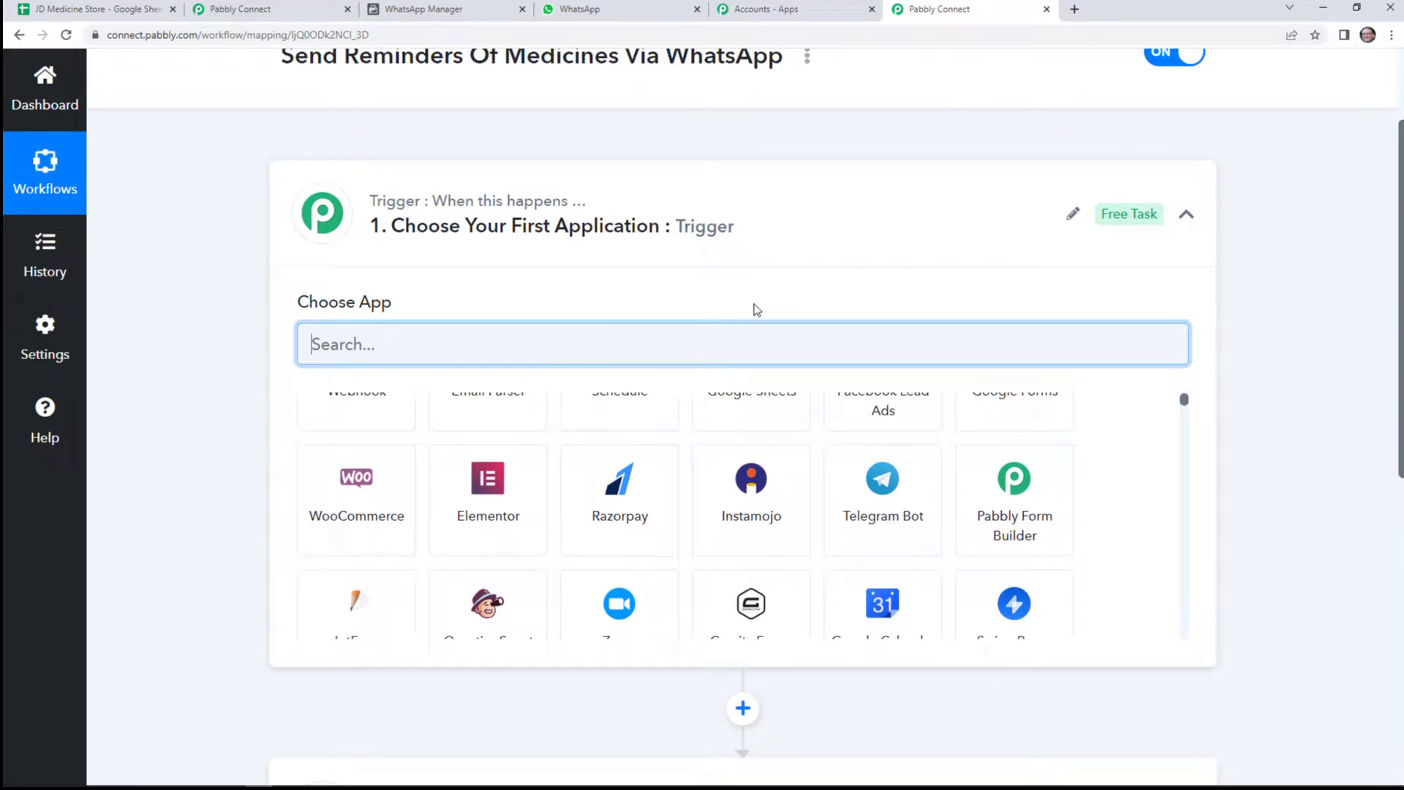
pyautogui.scroll(2, 759, 308)
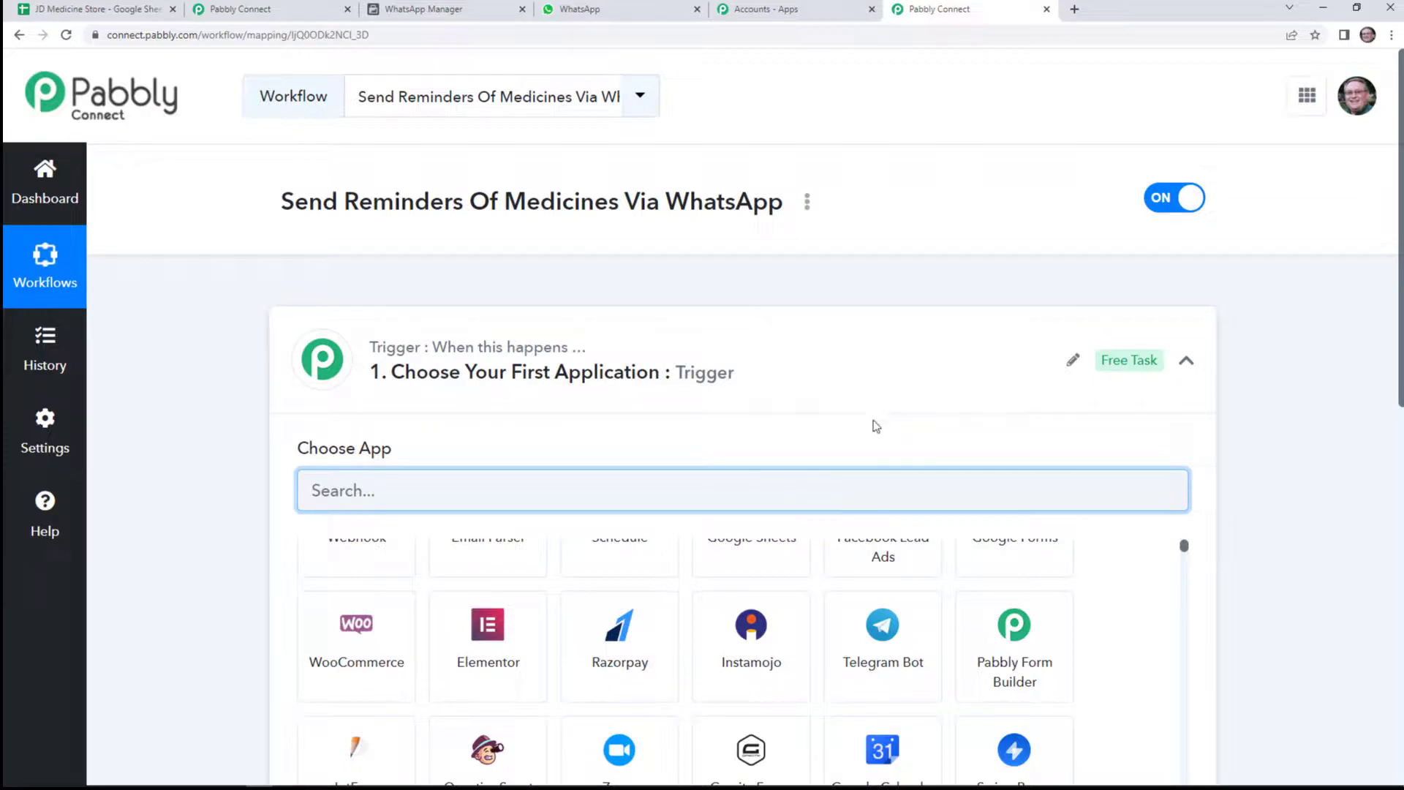
pyautogui.scroll(-1, 853, 417)
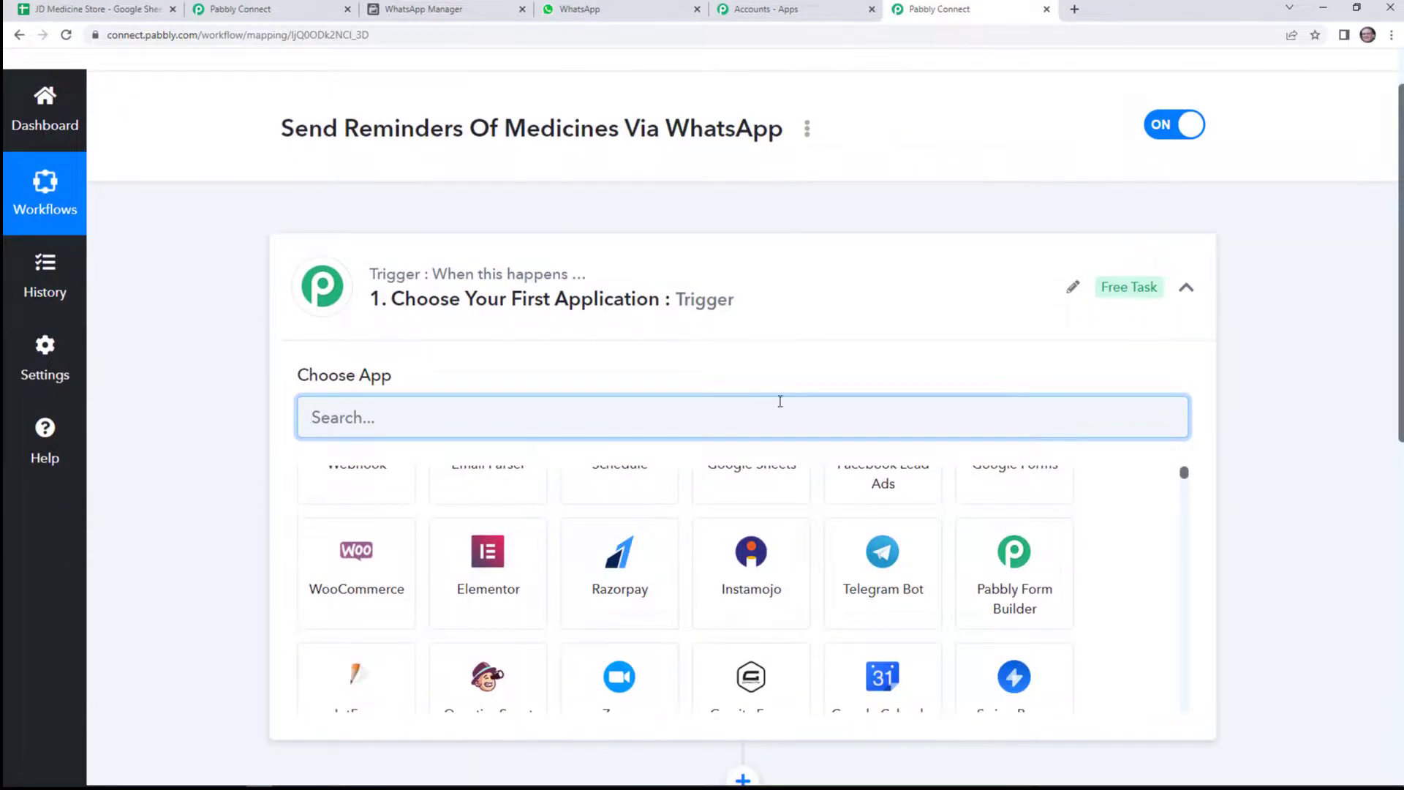
pyautogui.write('sche')
pyautogui.click(346, 544)
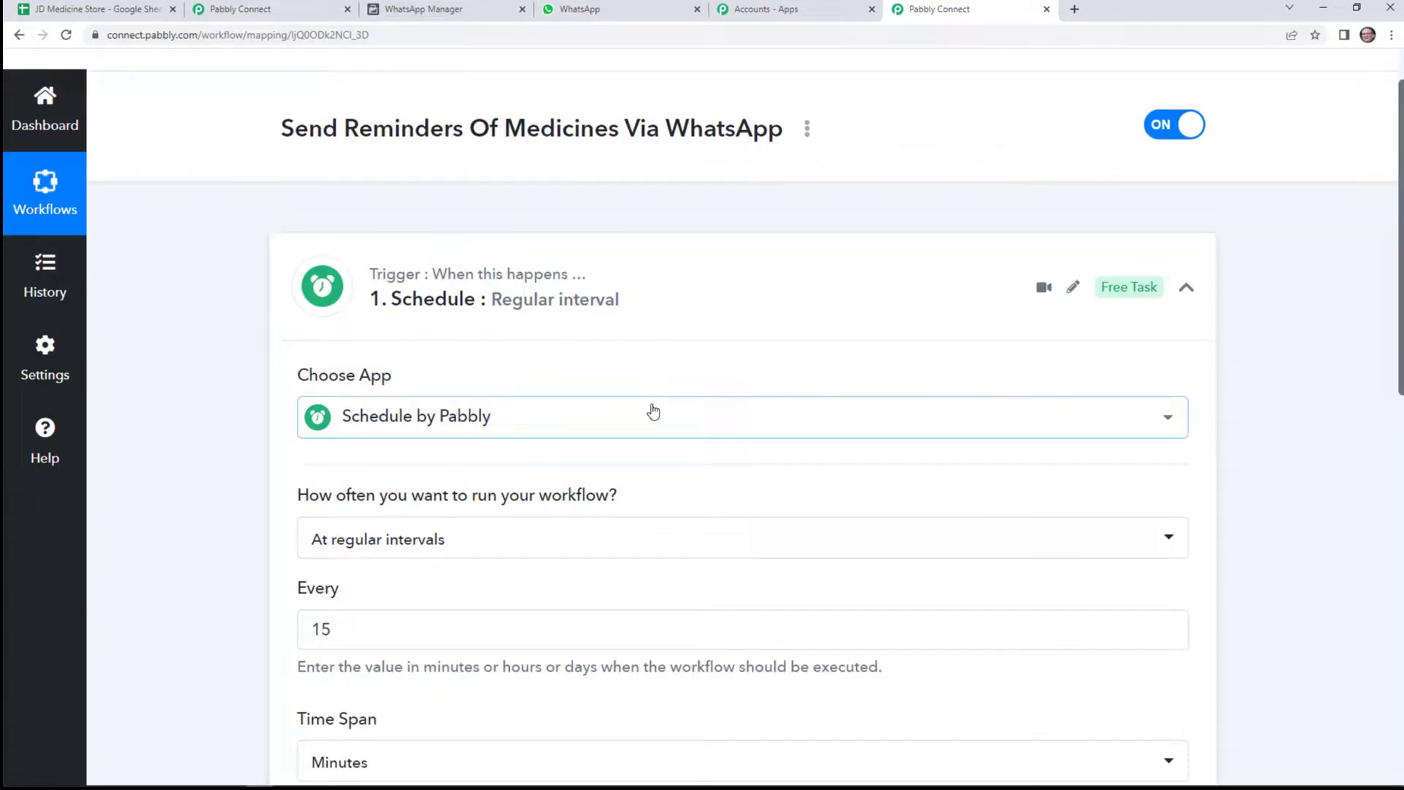
# Set the schedule trigger to run the workflow every day.
pyautogui.scroll(-2, 701, 484)
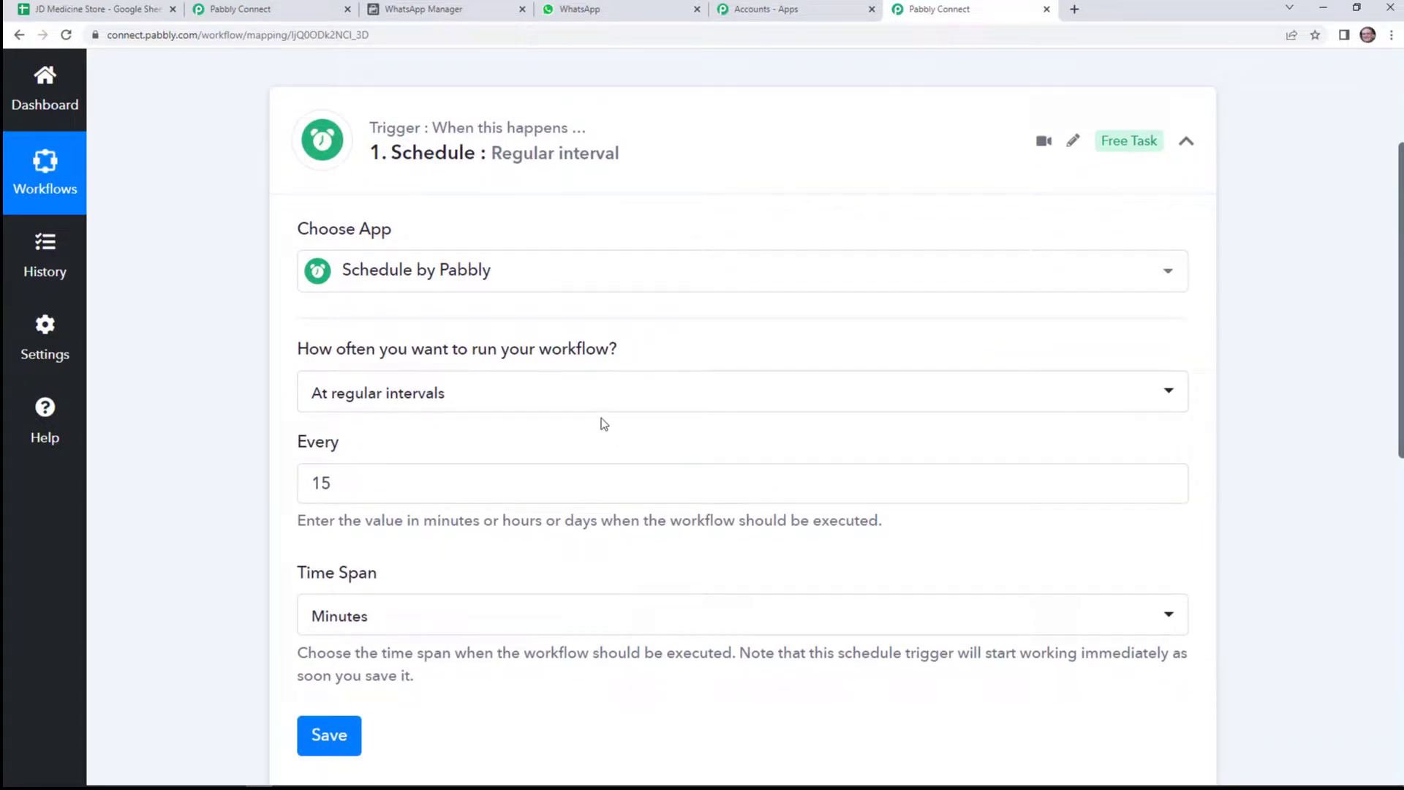
pyautogui.click(566, 395)
pyautogui.scroll(-1, 591, 534)
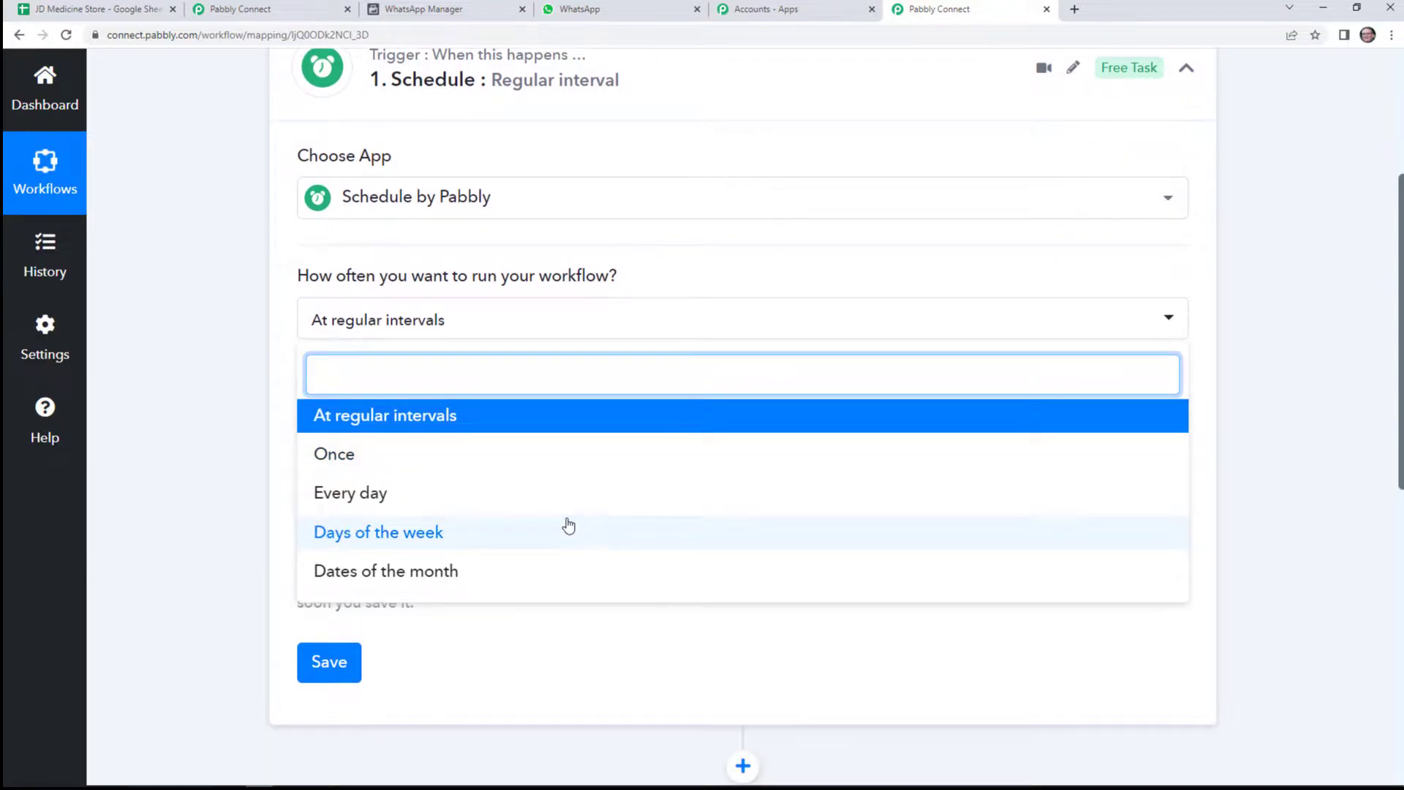
pyautogui.click(523, 505)
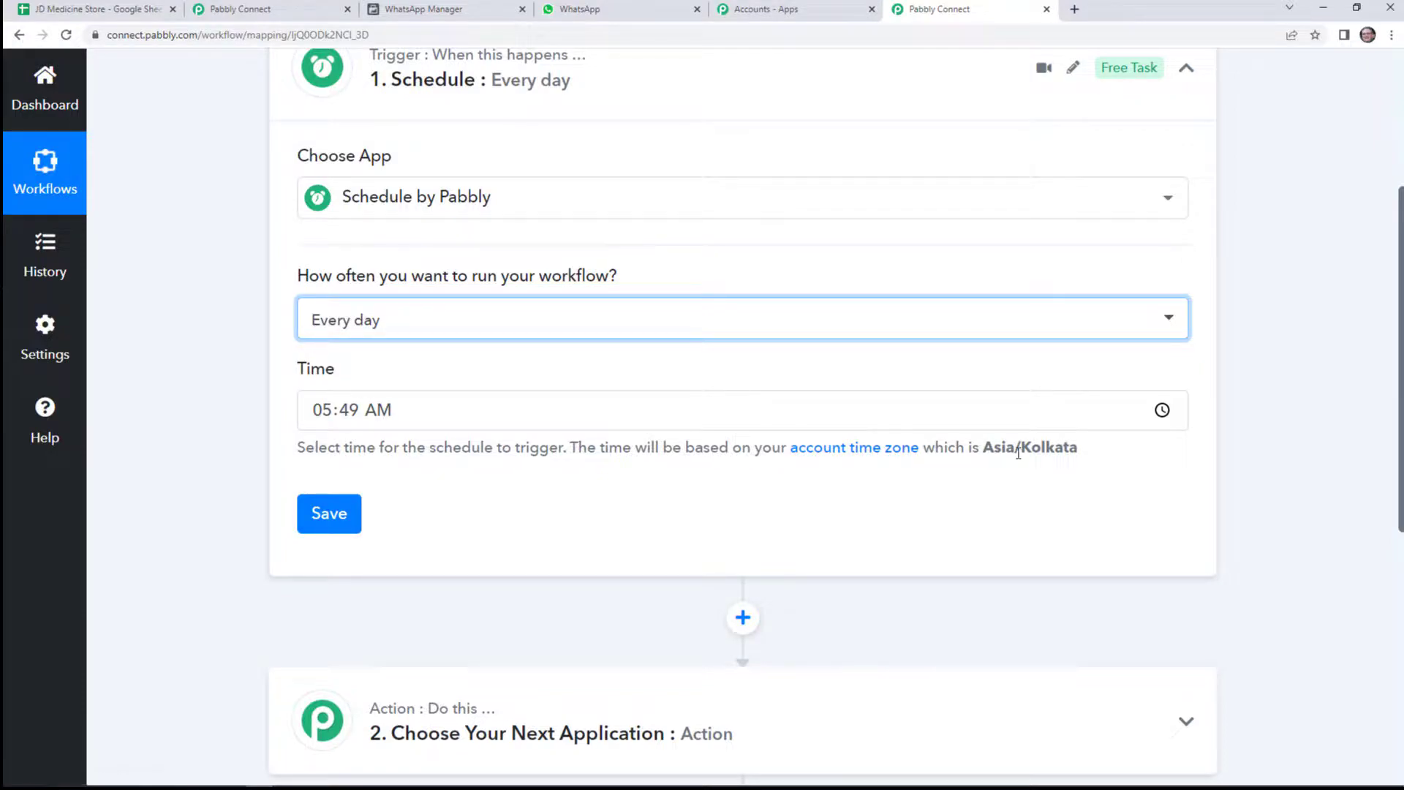
# Check the account's time zone setting and return to the workflow.
pyautogui.click(829, 454)
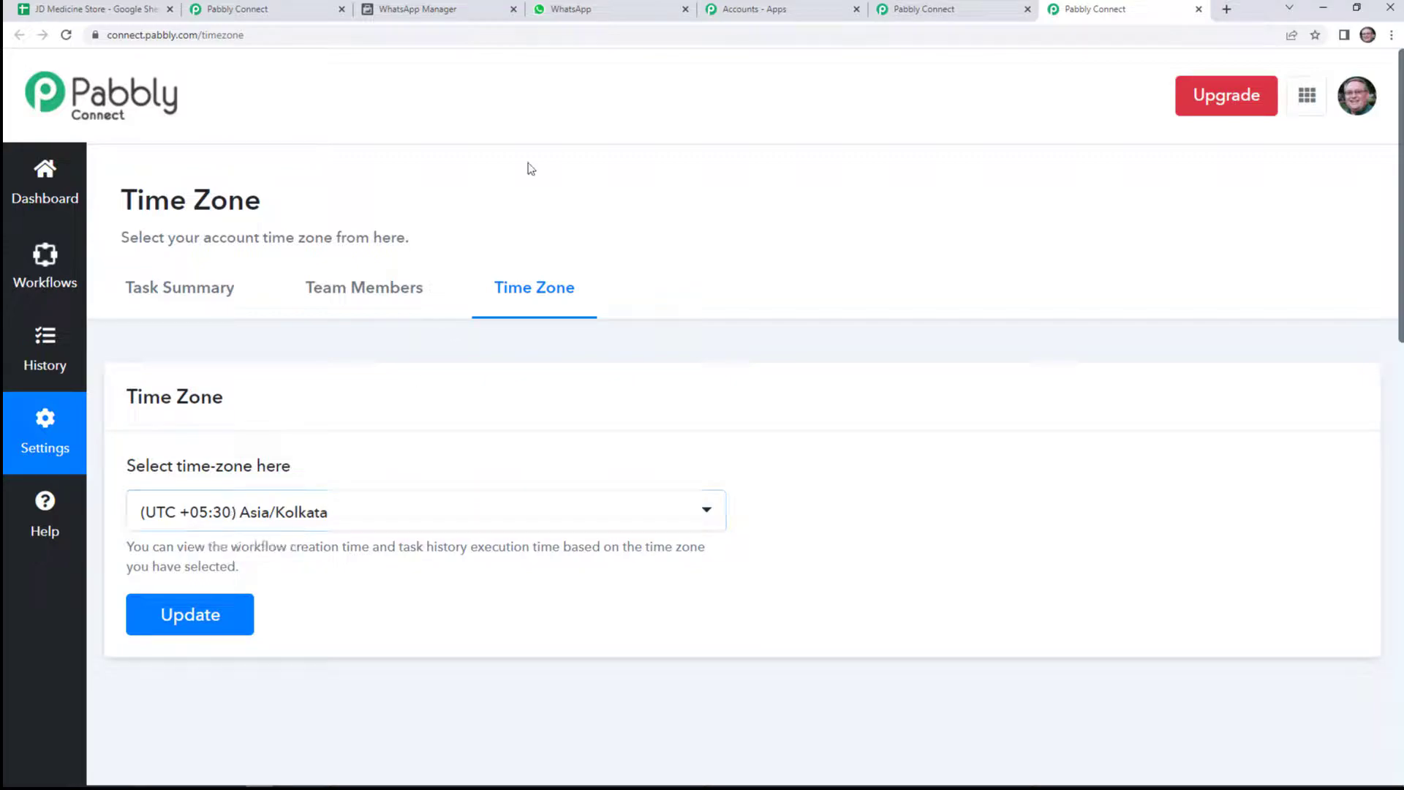
pyautogui.click(1199, 9)
pyautogui.click(1200, 10)
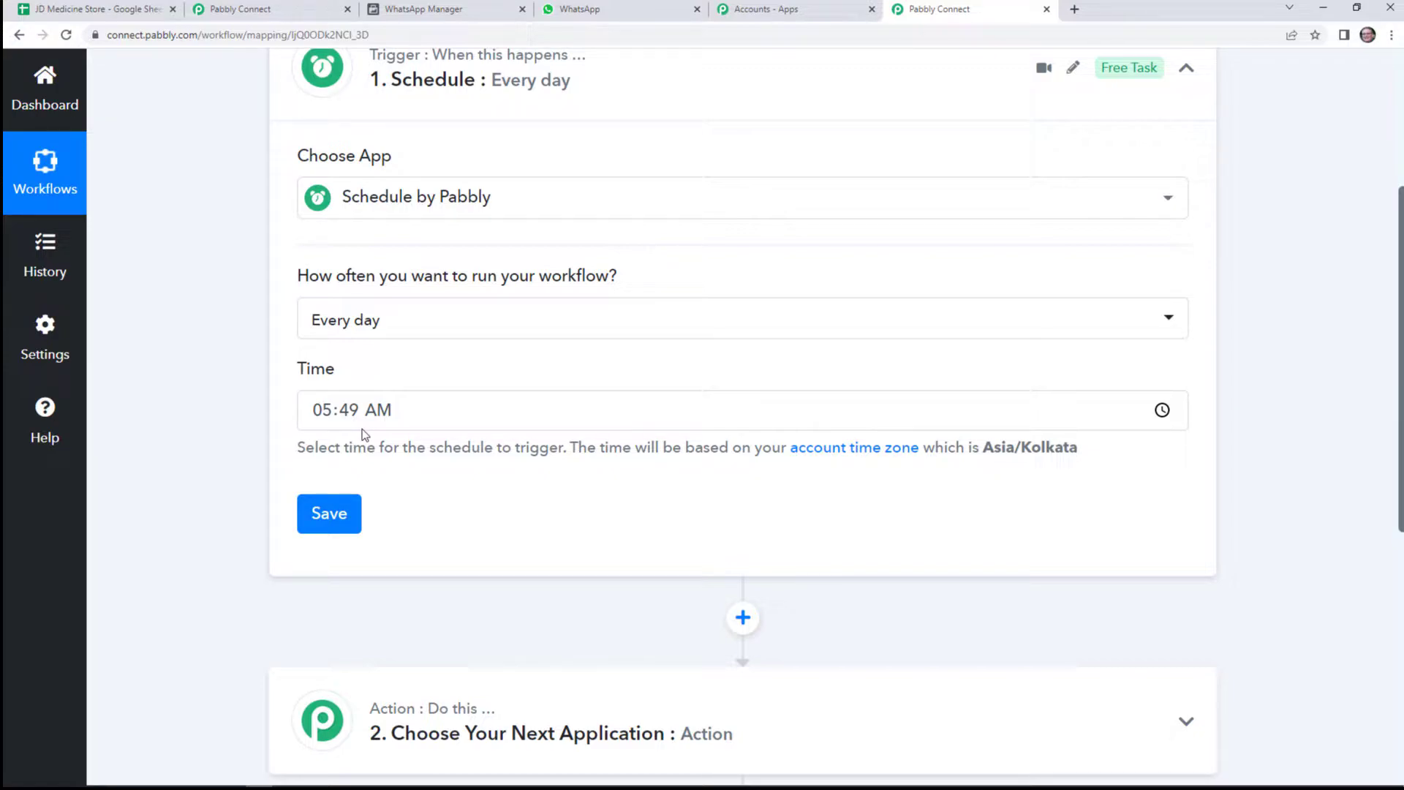
# Set the daily trigger time to 02:30 PM and save the schedule.
pyautogui.click(348, 411)
pyautogui.click(333, 410)
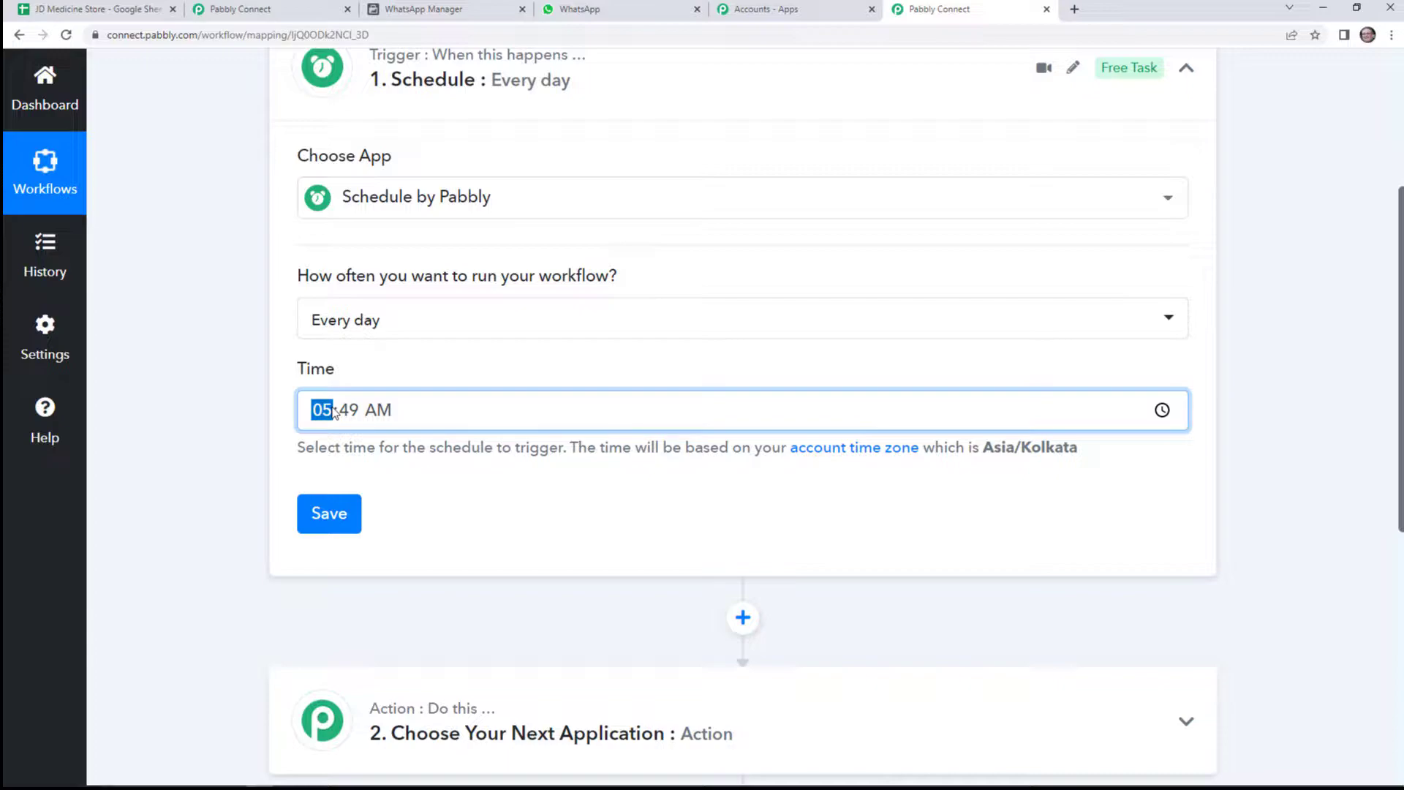
pyautogui.write('0230p')
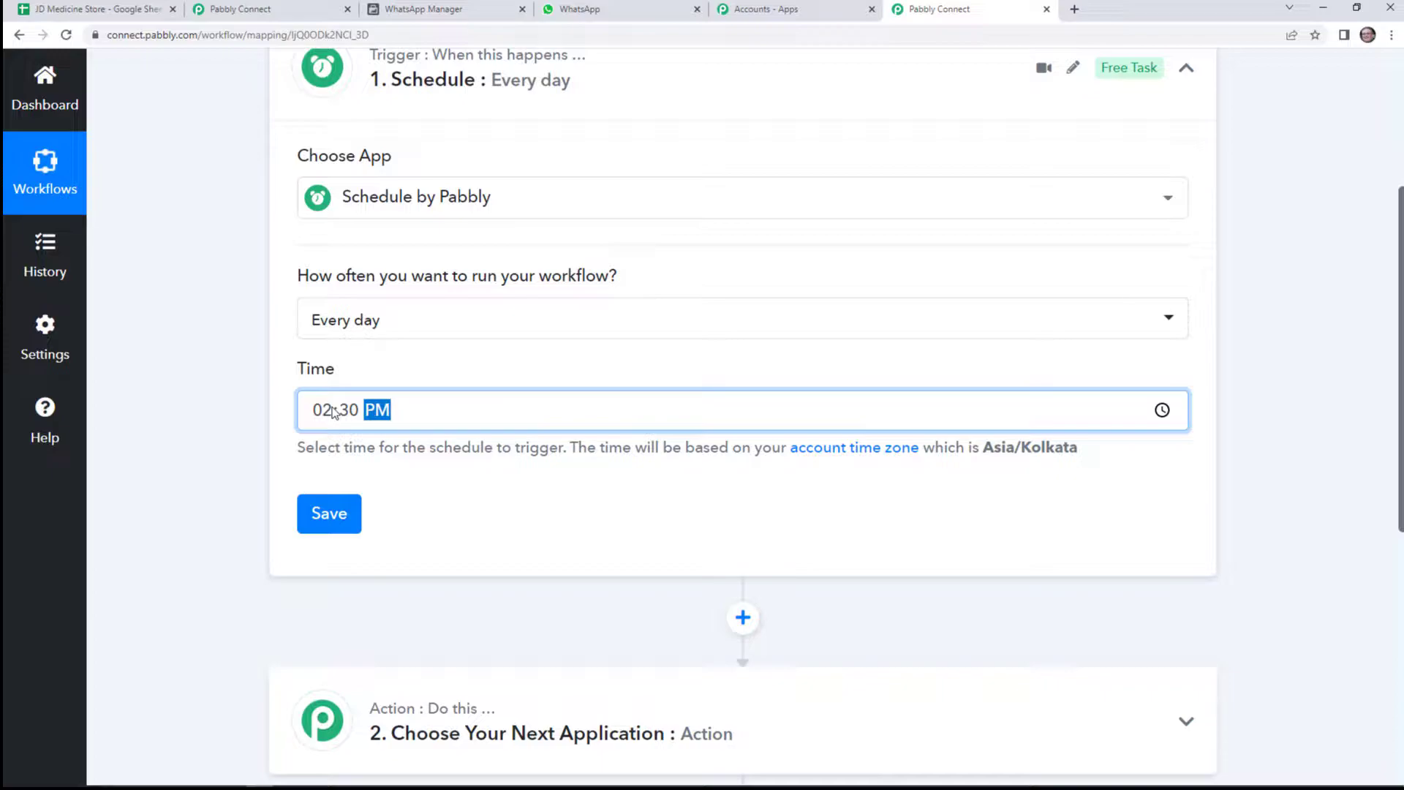
pyautogui.click(348, 519)
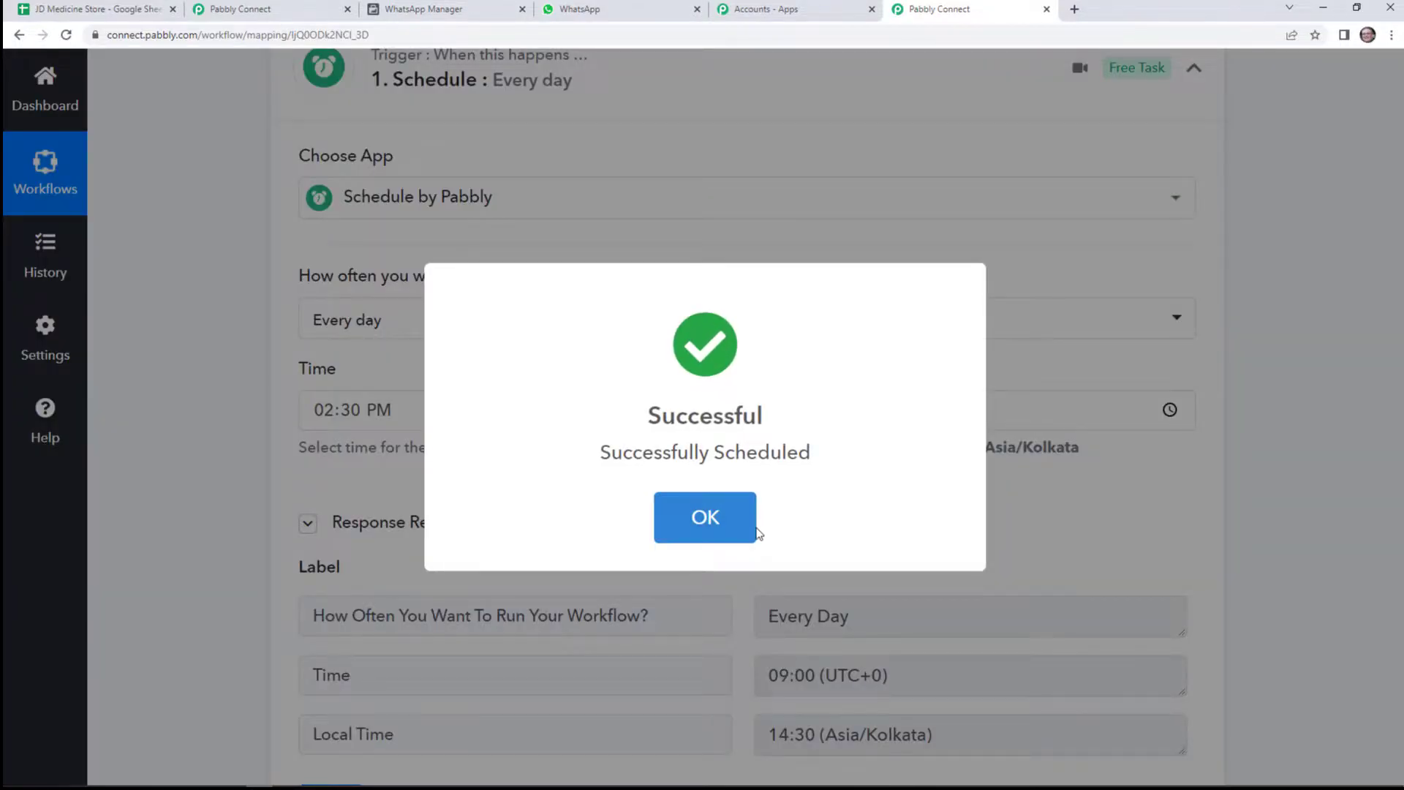
pyautogui.click(740, 530)
# Set the workflow's action step to Google Sheets with the Get Row(s) event.
pyautogui.scroll(-1, 887, 552)
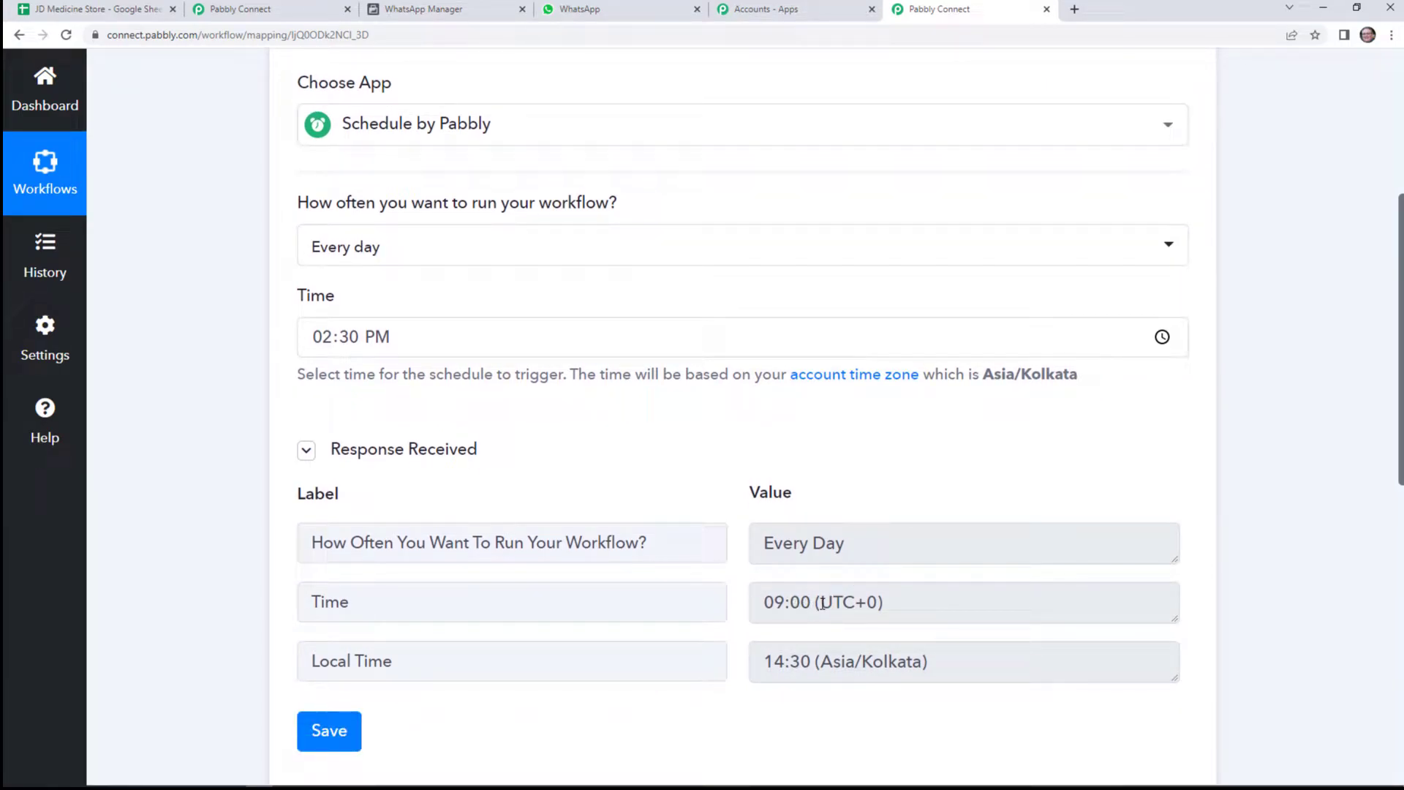
pyautogui.scroll(-3, 658, 629)
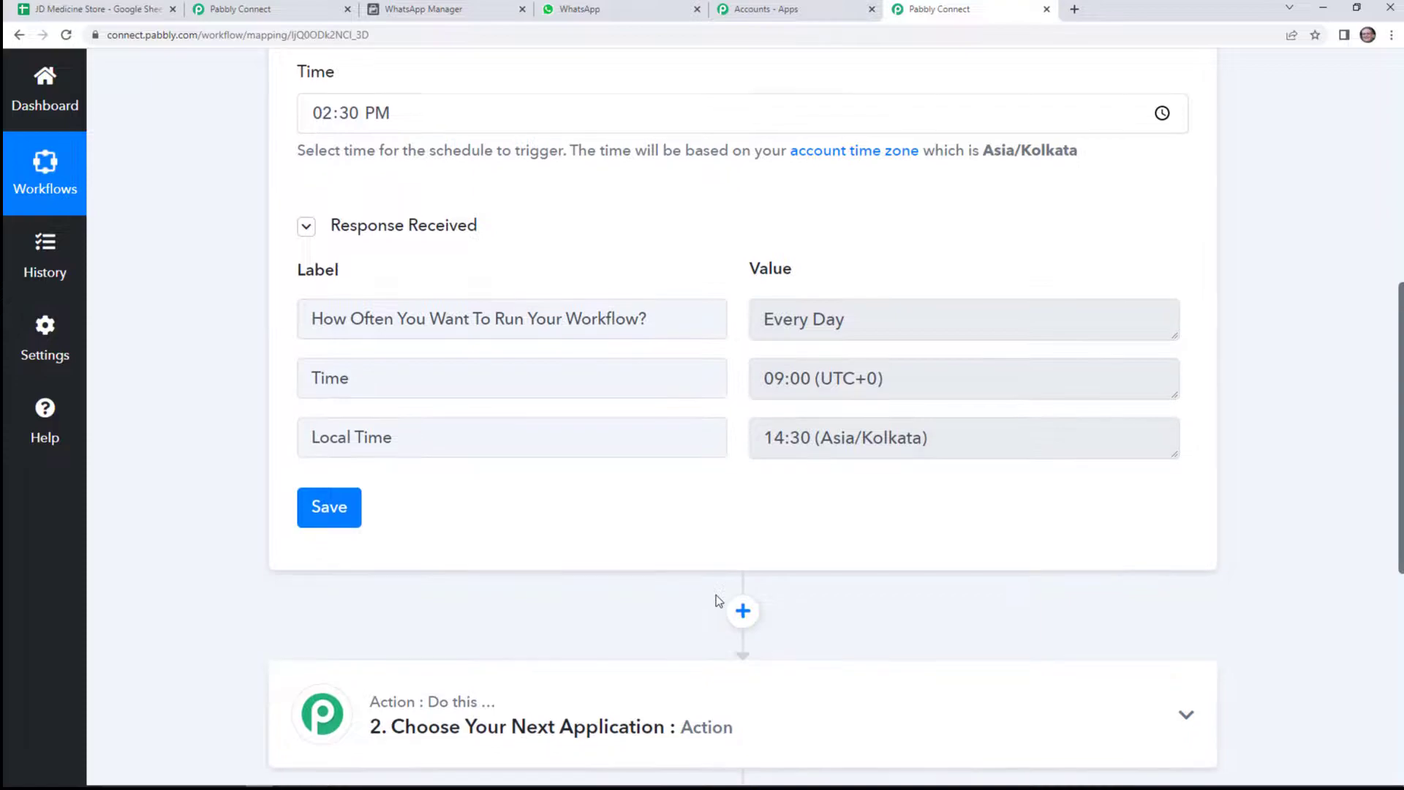
pyautogui.scroll(-3, 717, 600)
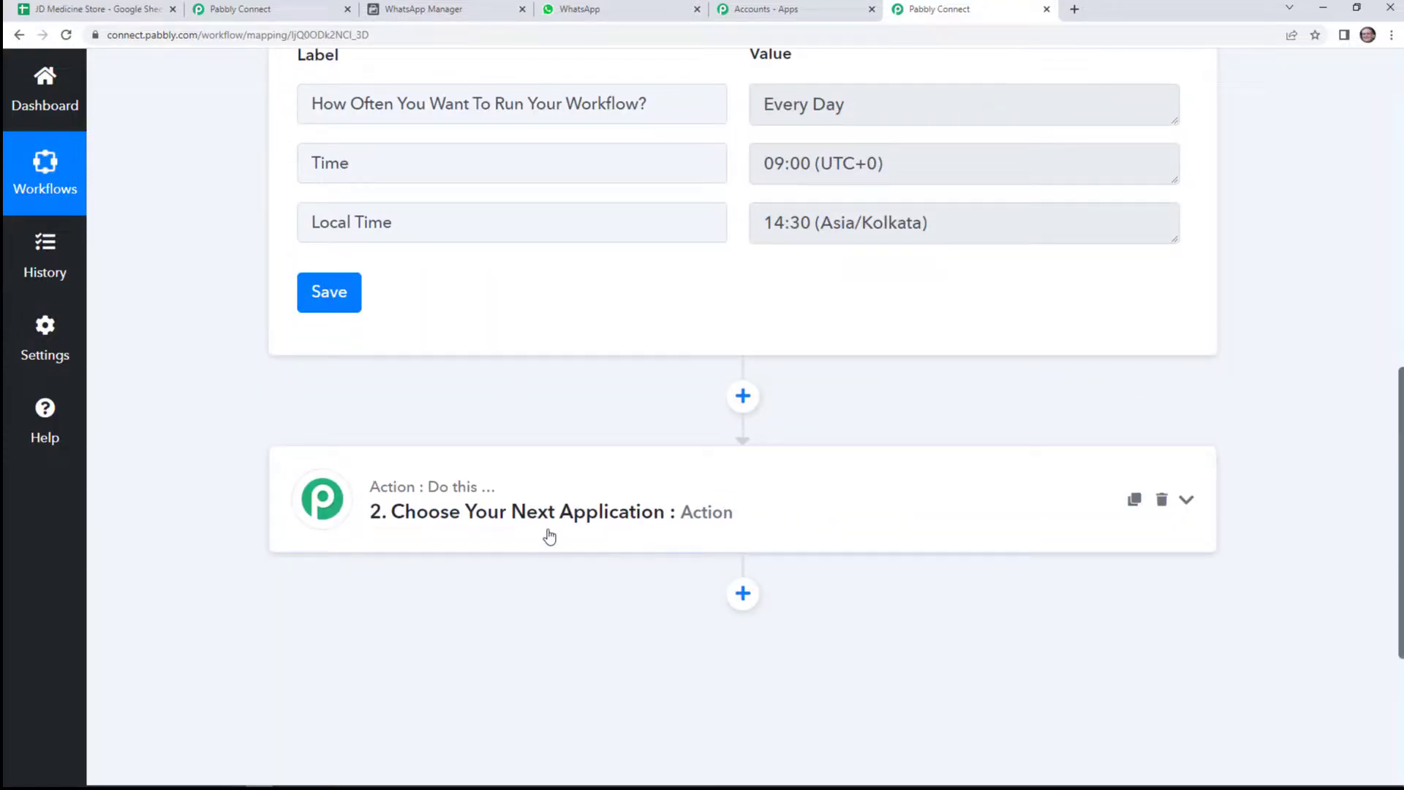
pyautogui.click(550, 537)
pyautogui.scroll(-2, 884, 523)
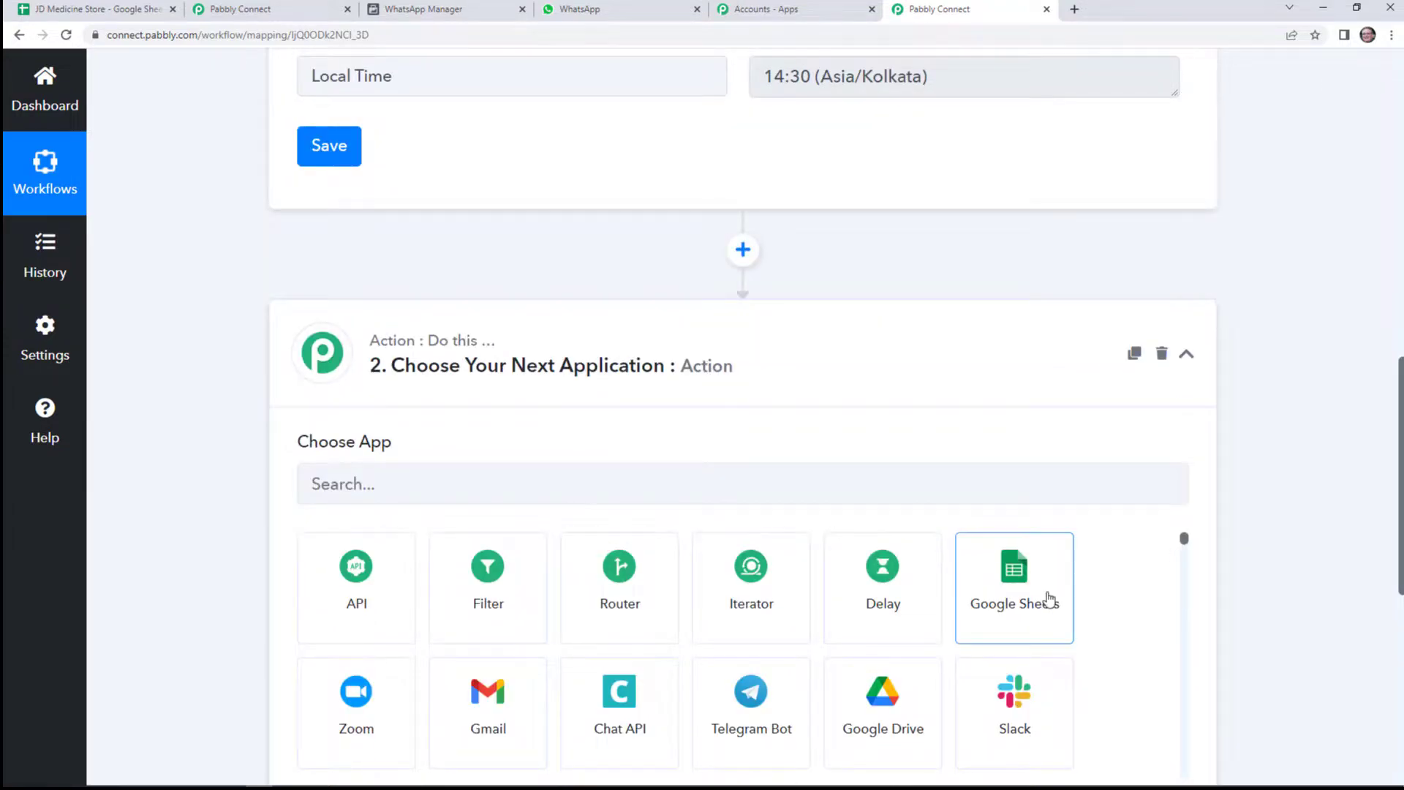
pyautogui.click(1049, 598)
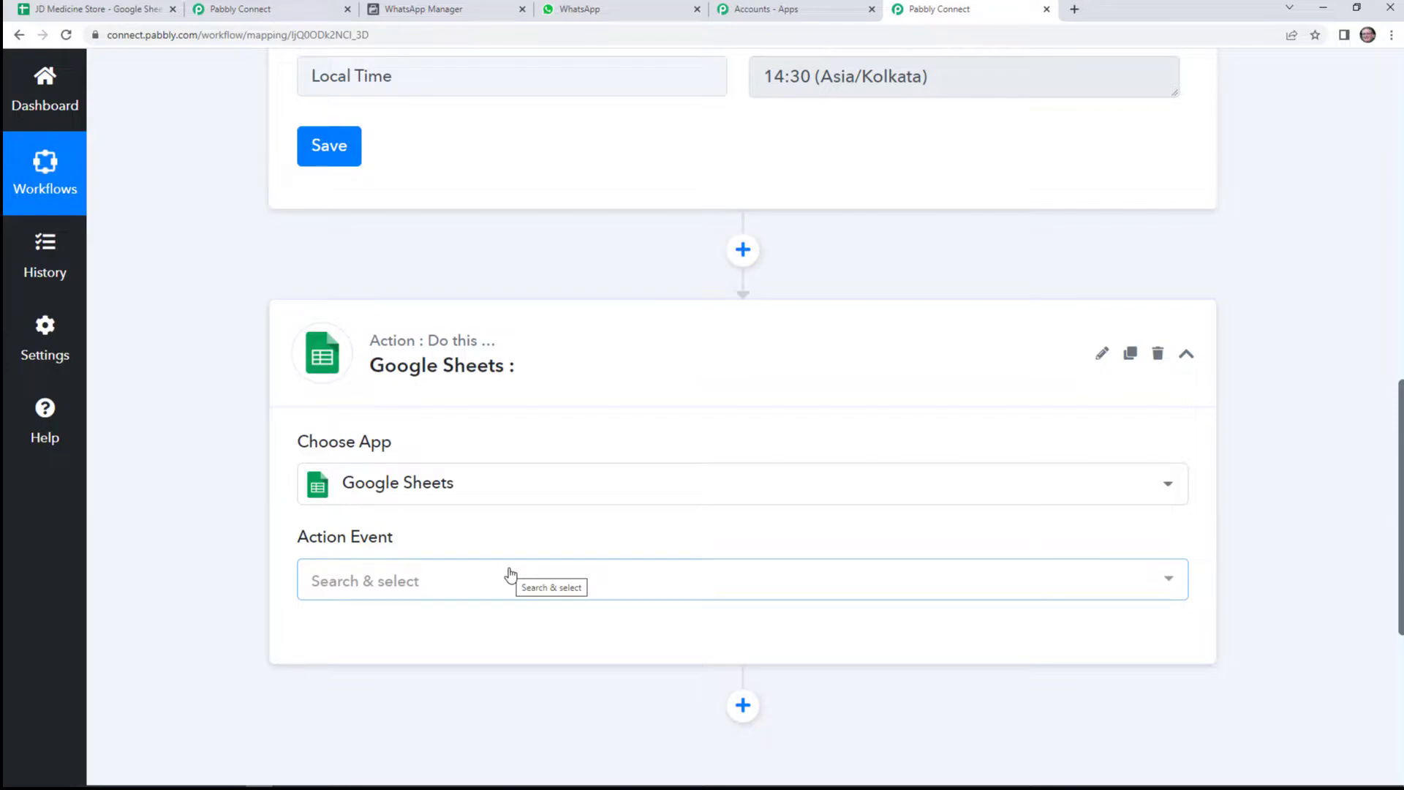
pyautogui.scroll(-2, 511, 575)
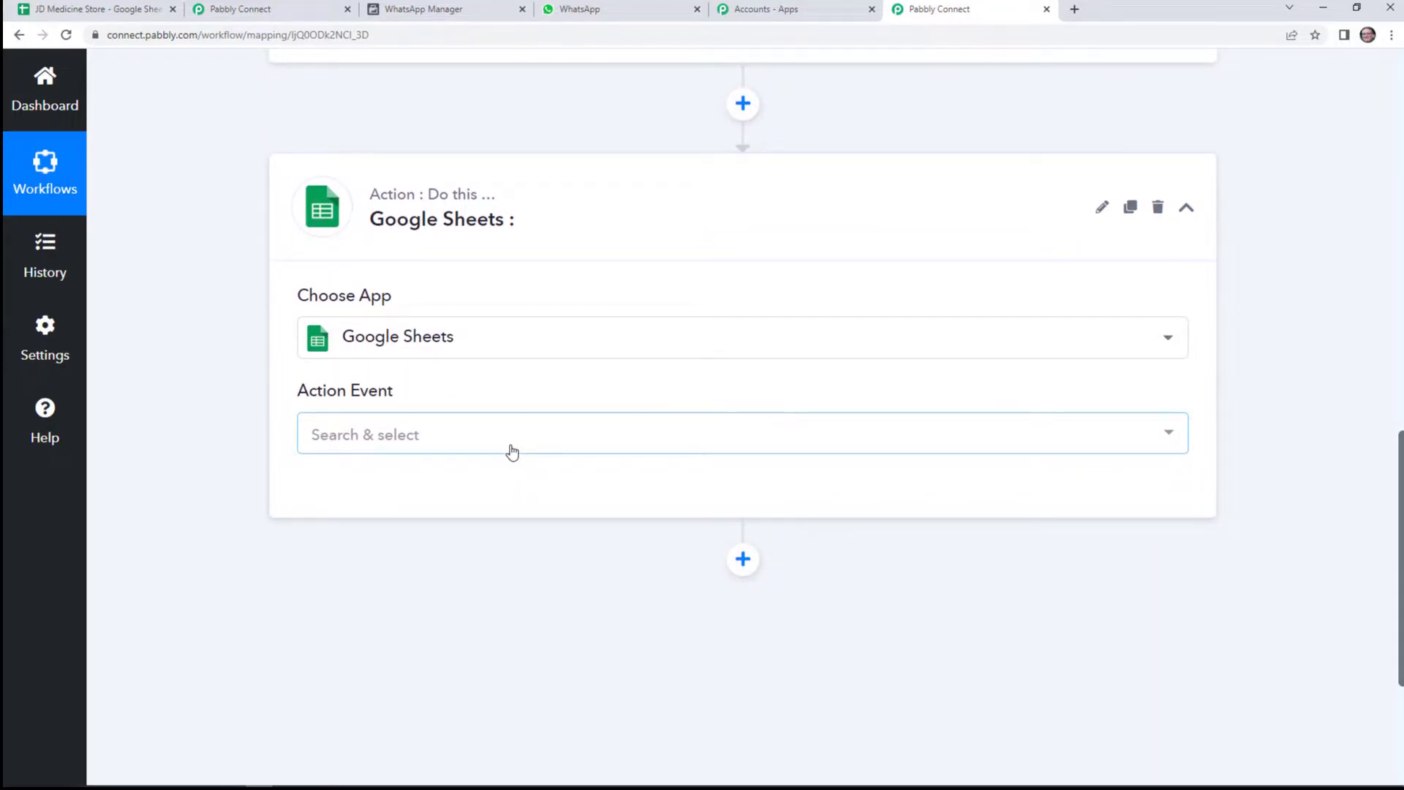
pyautogui.click(512, 451)
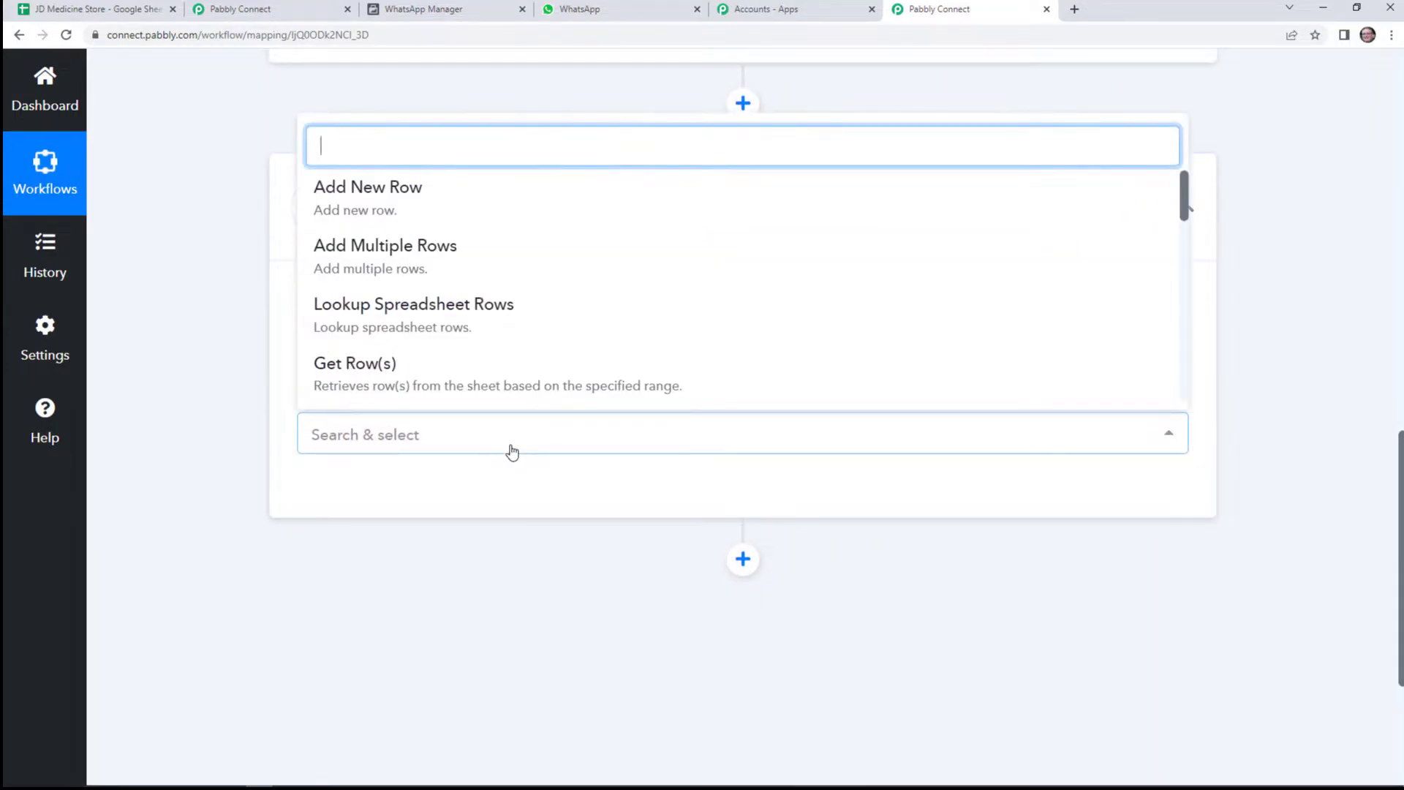
pyautogui.click(450, 380)
# Add a new Google Sheets connection for the action and authorize Pabbly Connect Sheets with the existing Google account.
pyautogui.click(343, 493)
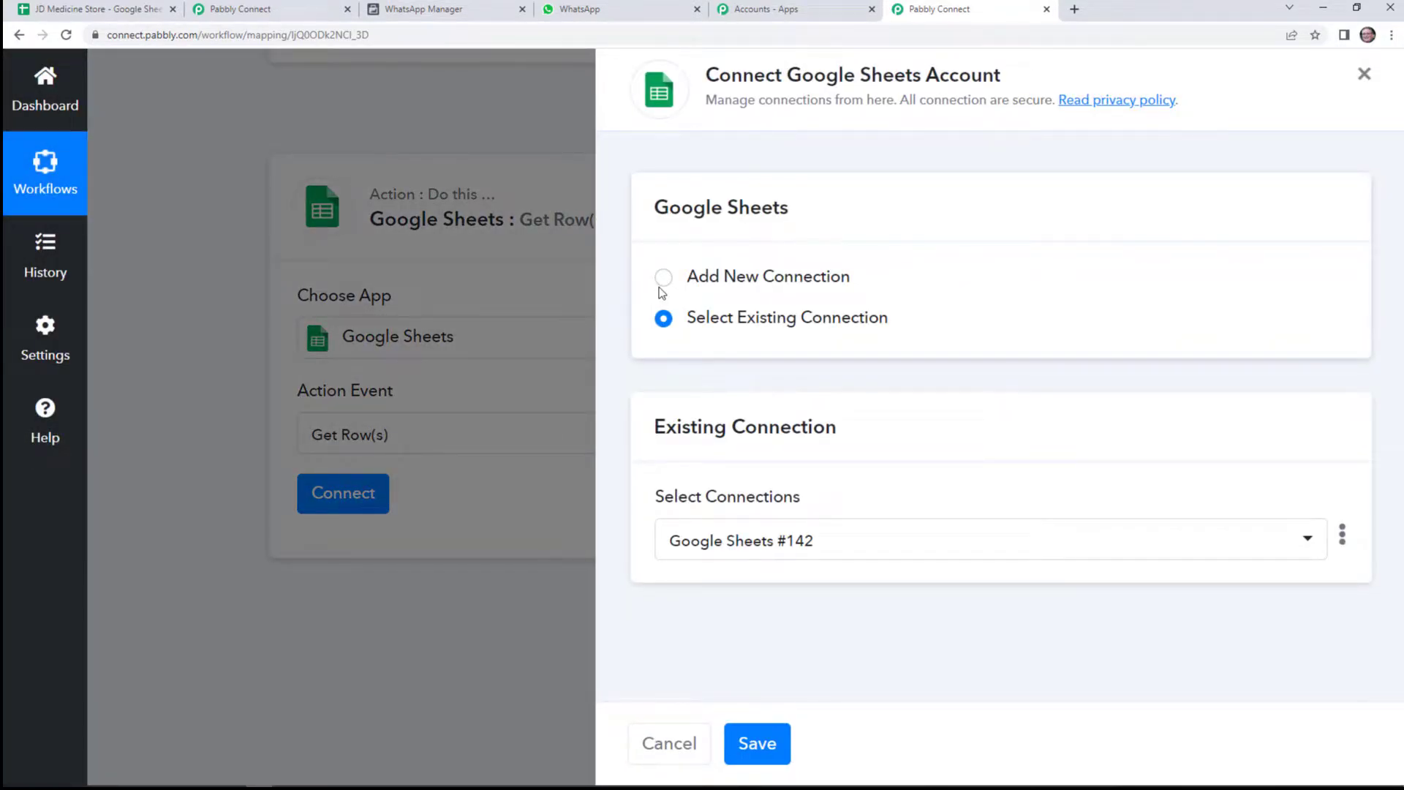
pyautogui.click(664, 278)
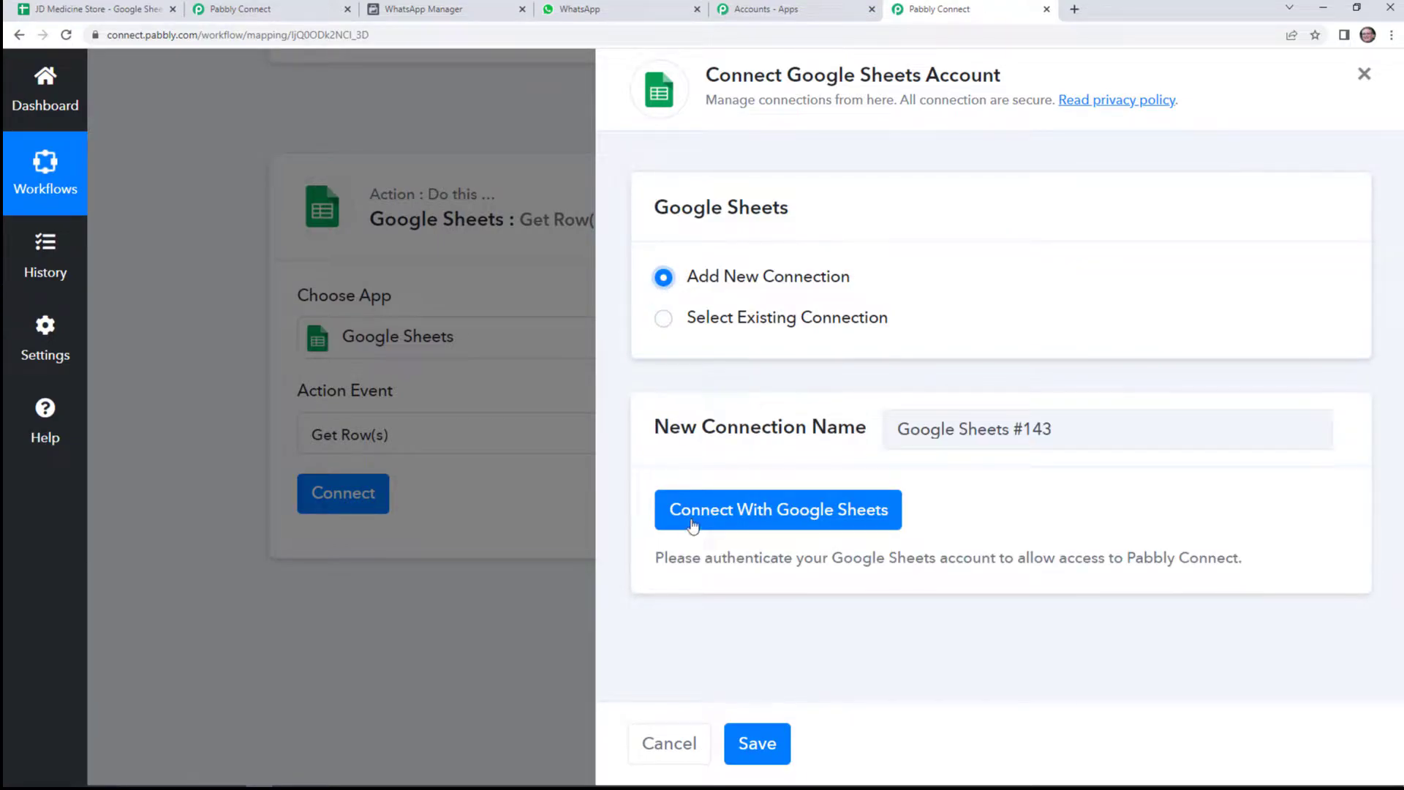
pyautogui.click(707, 520)
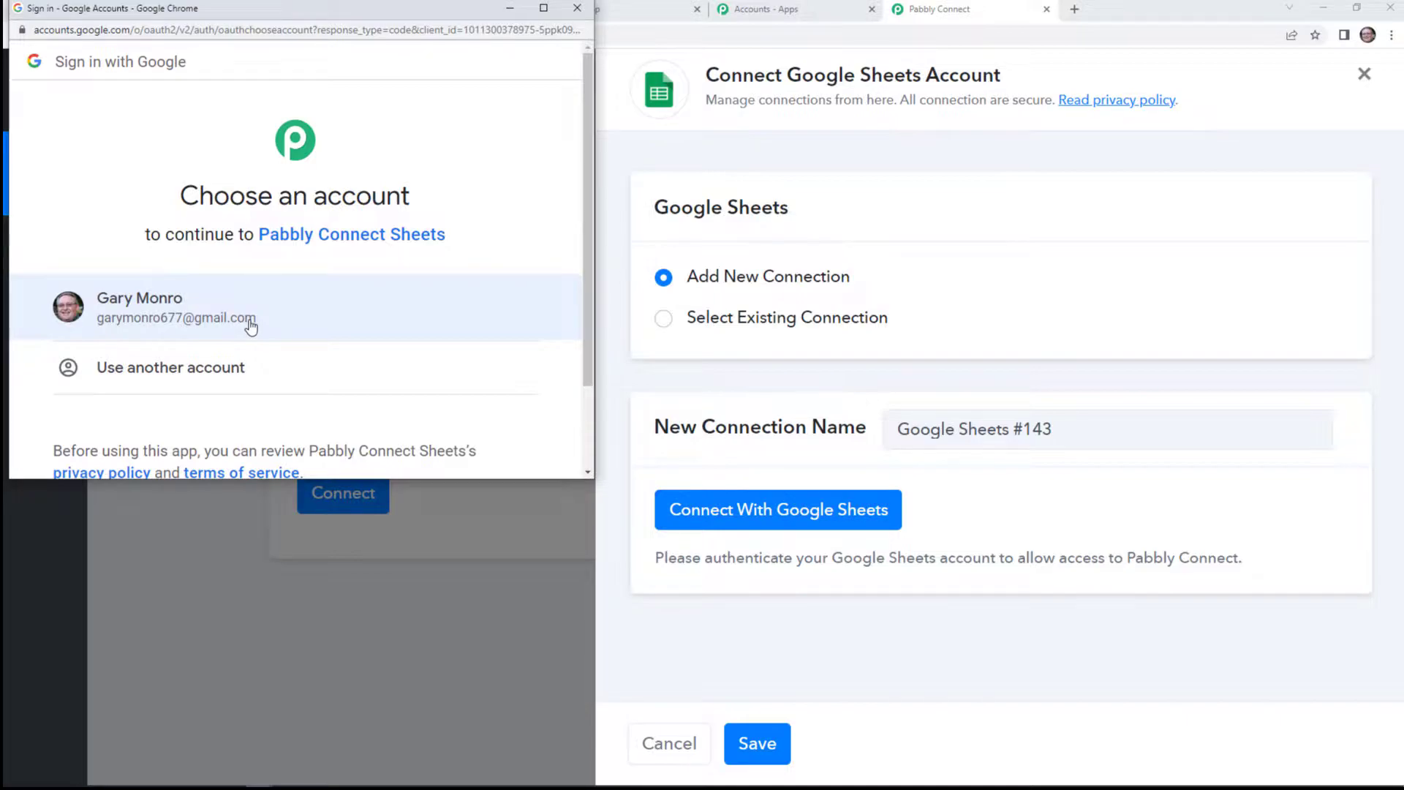
pyautogui.click(250, 327)
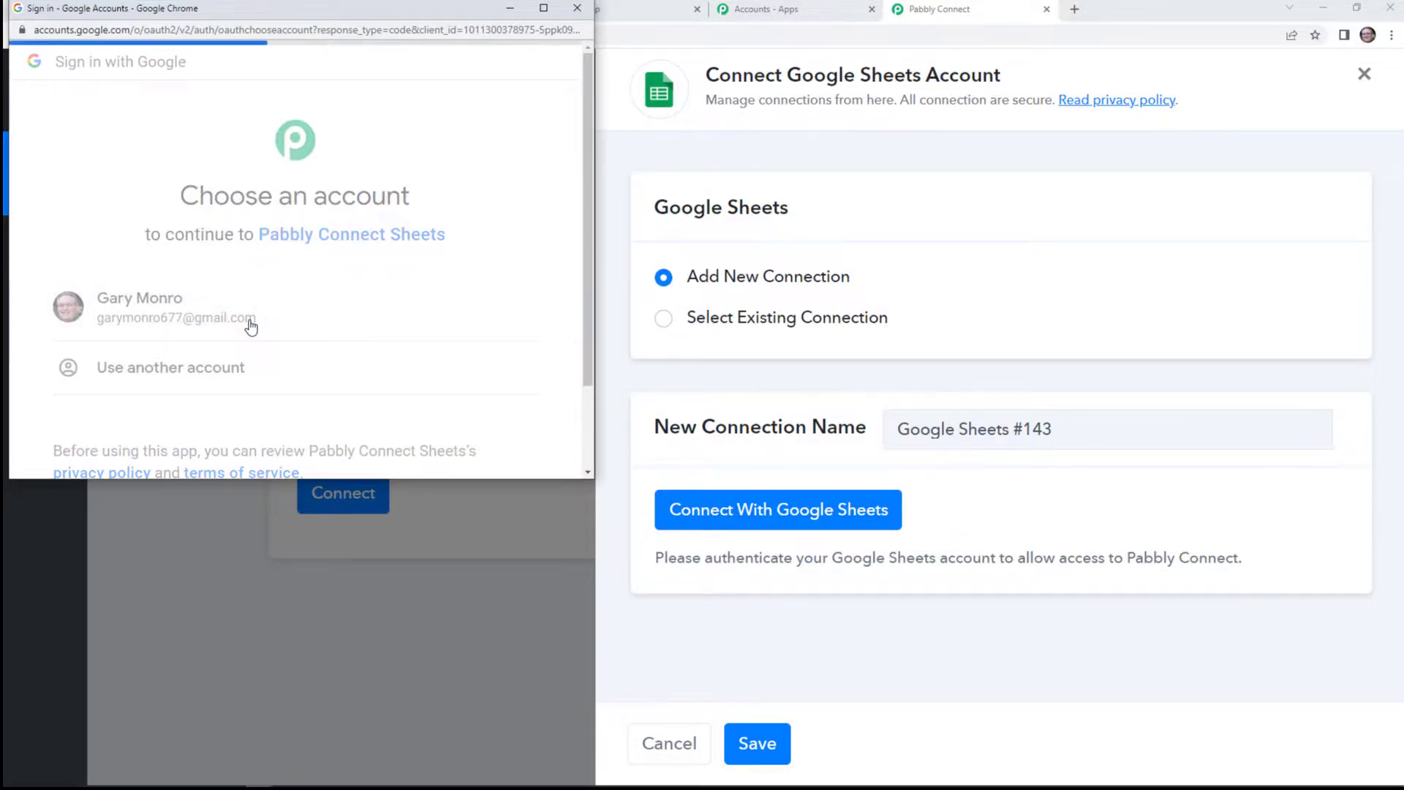
pyautogui.scroll(-4, 308, 371)
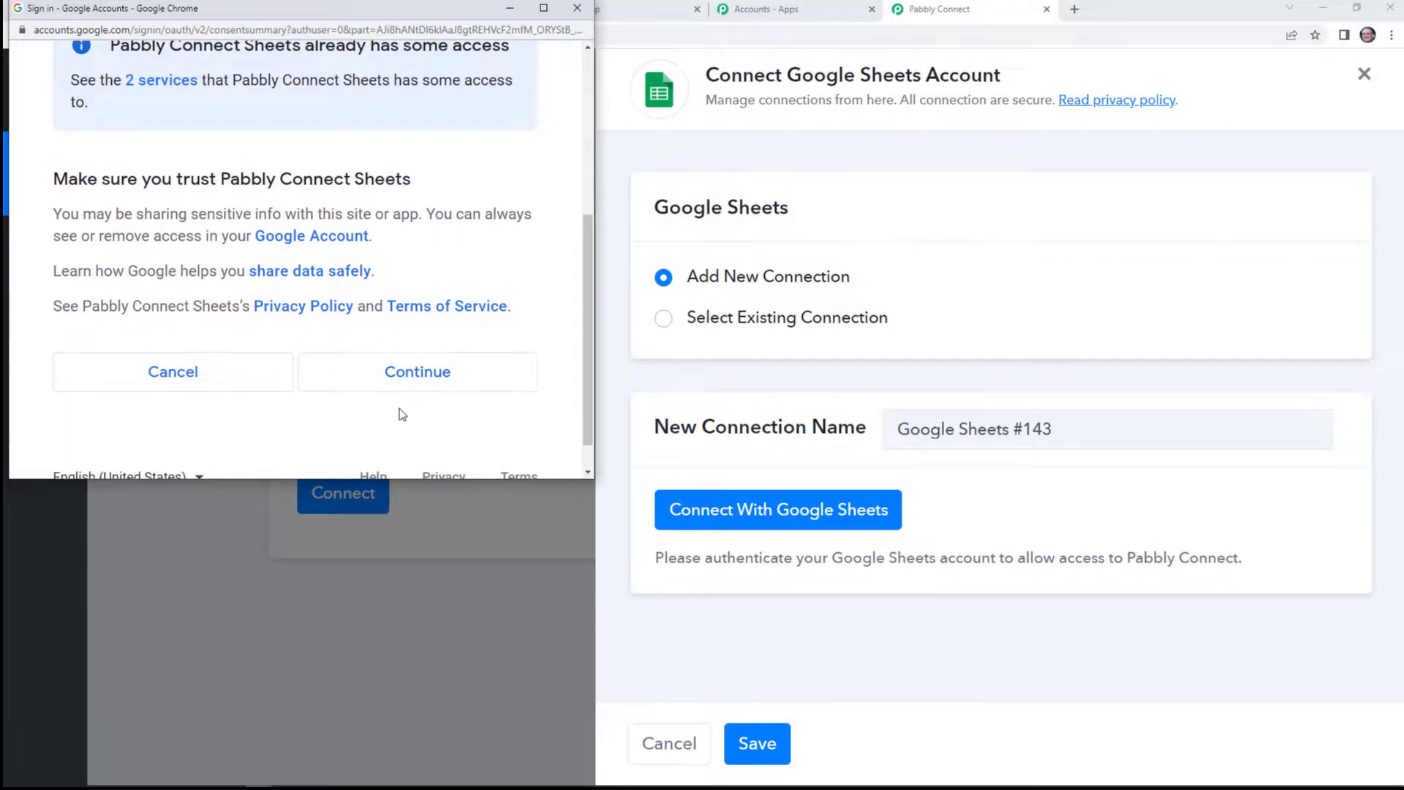
pyautogui.click(407, 376)
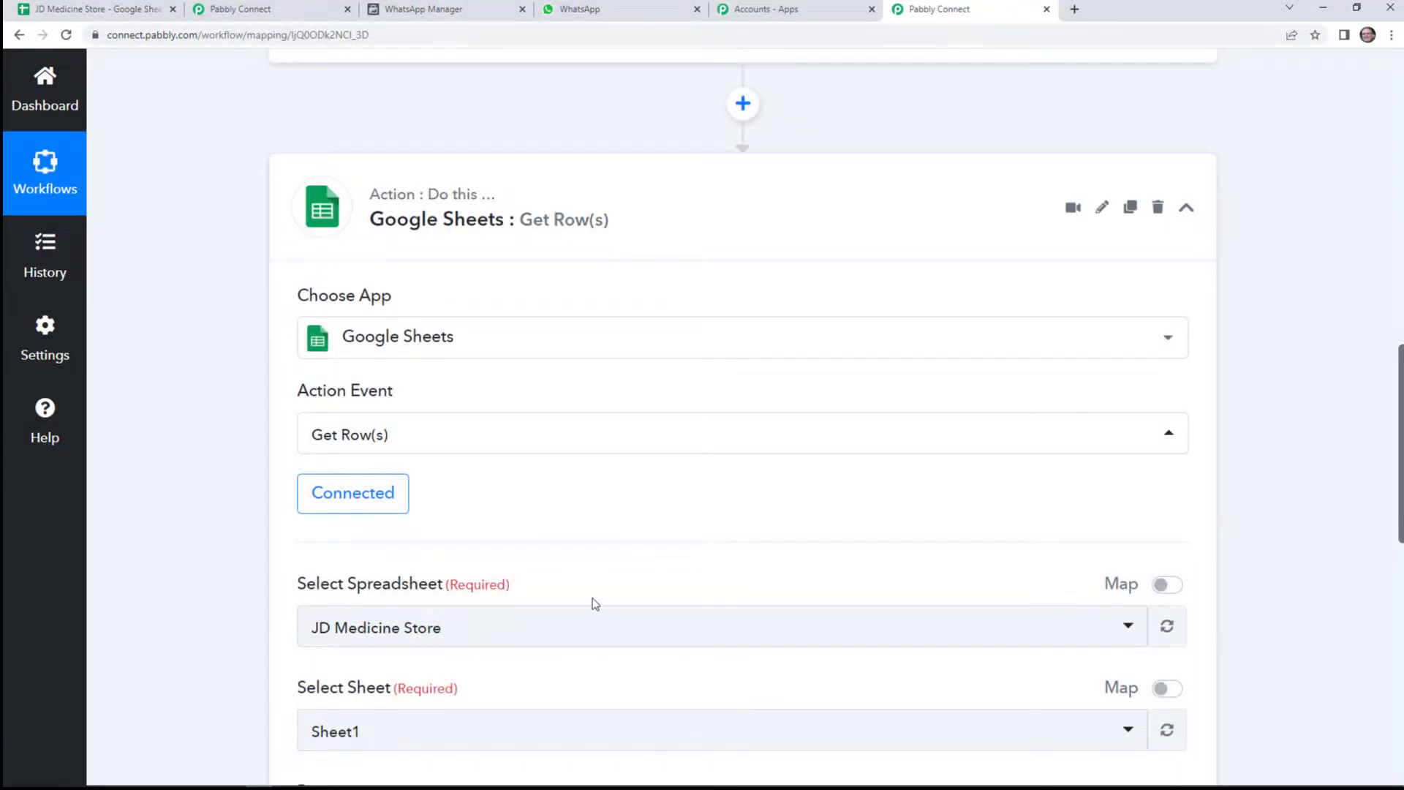
# Select the JD Medicine Store spreadsheet for the Get Row(s) action and check the sheet name against the open spreadsheet.
pyautogui.scroll(-2, 600, 493)
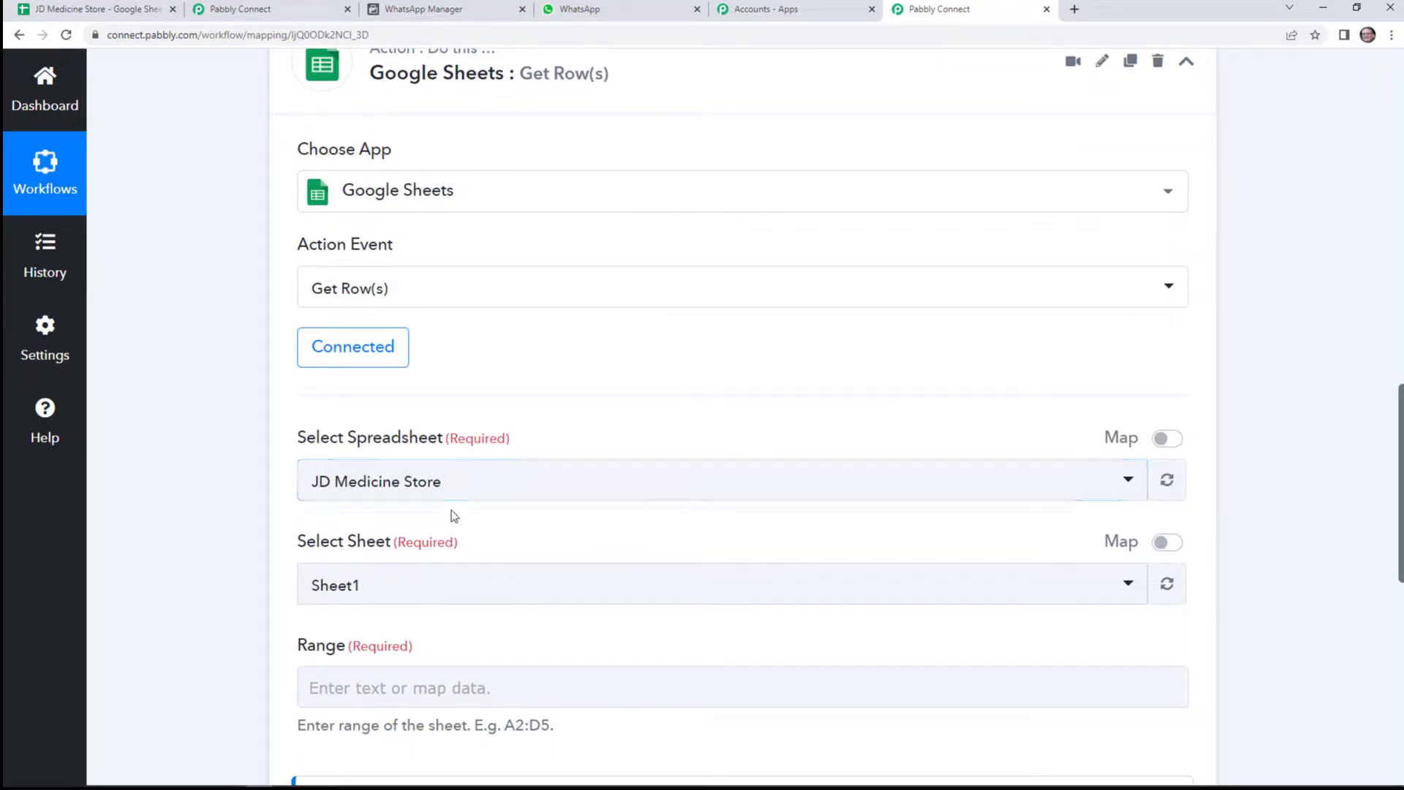
pyautogui.click(31, 5)
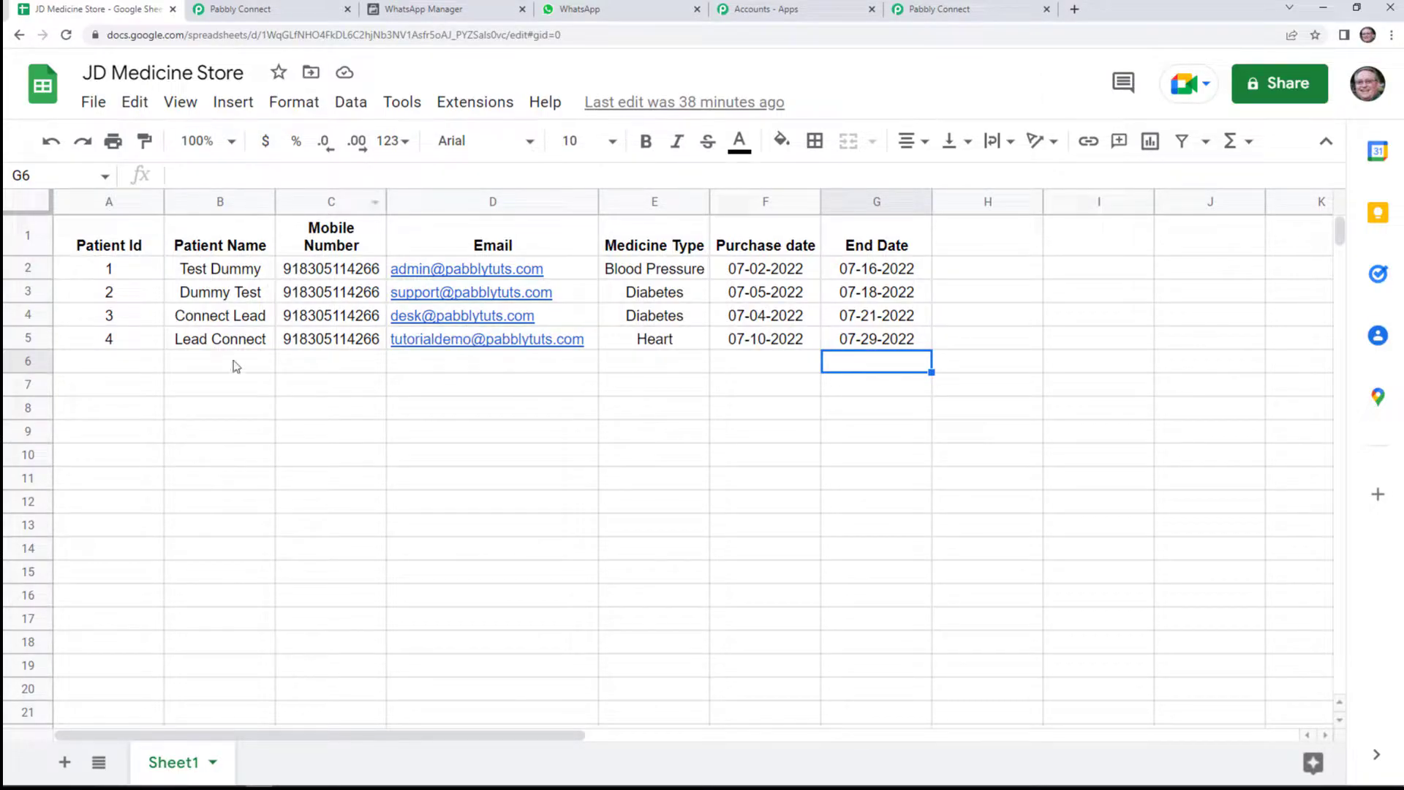
pyautogui.click(980, 10)
pyautogui.click(535, 468)
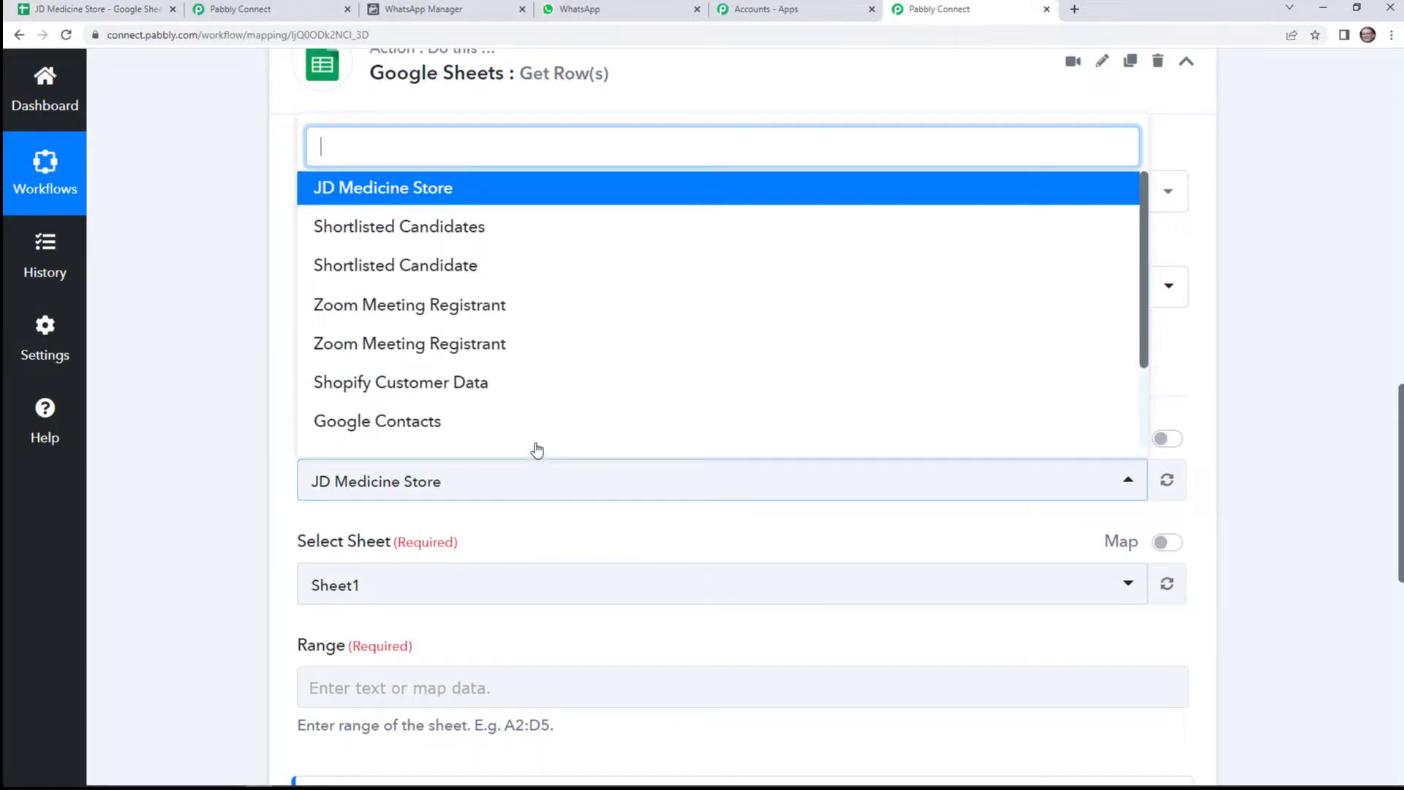
pyautogui.click(539, 188)
pyautogui.scroll(-10, 480, 605)
pyautogui.scroll(3, 483, 540)
pyautogui.scroll(5, 483, 540)
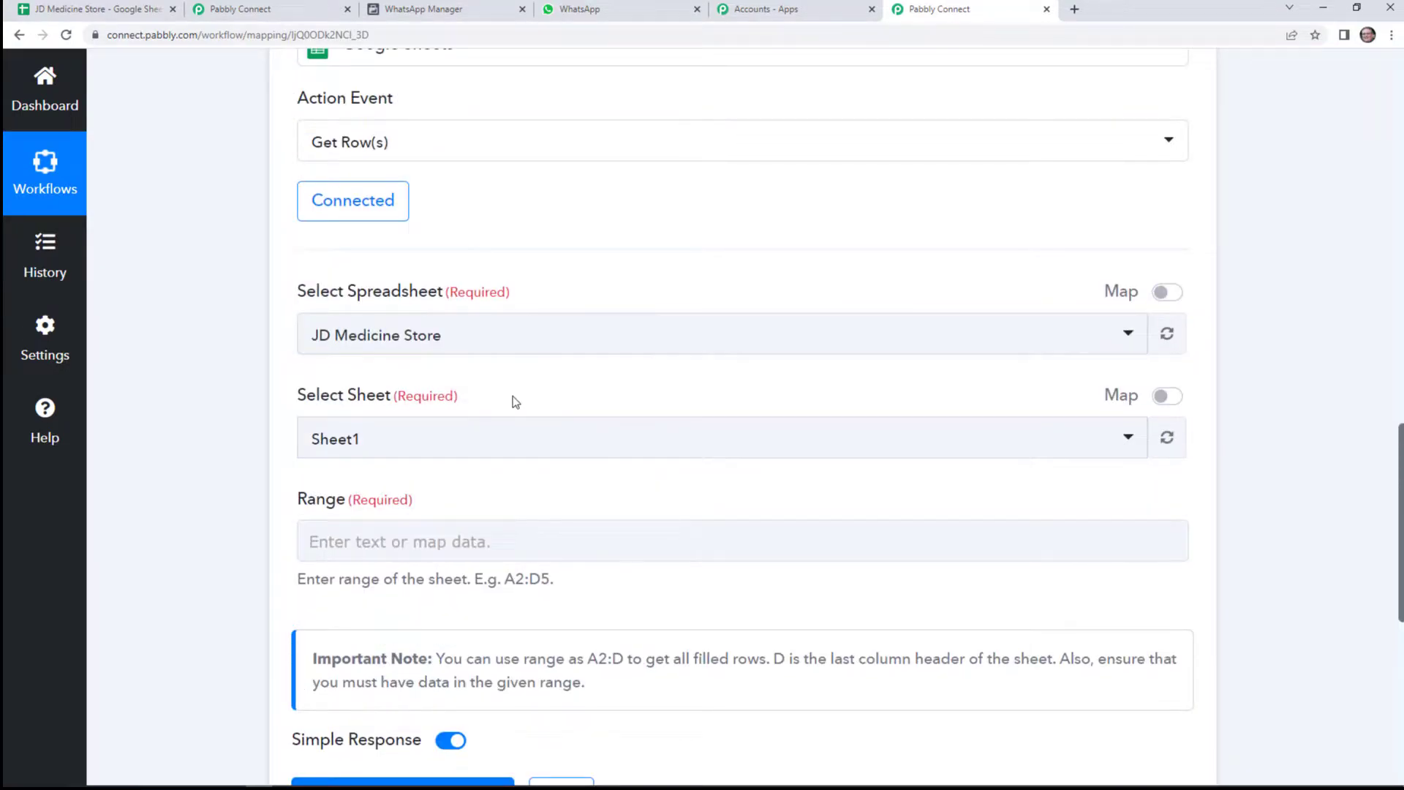
pyautogui.click(95, 9)
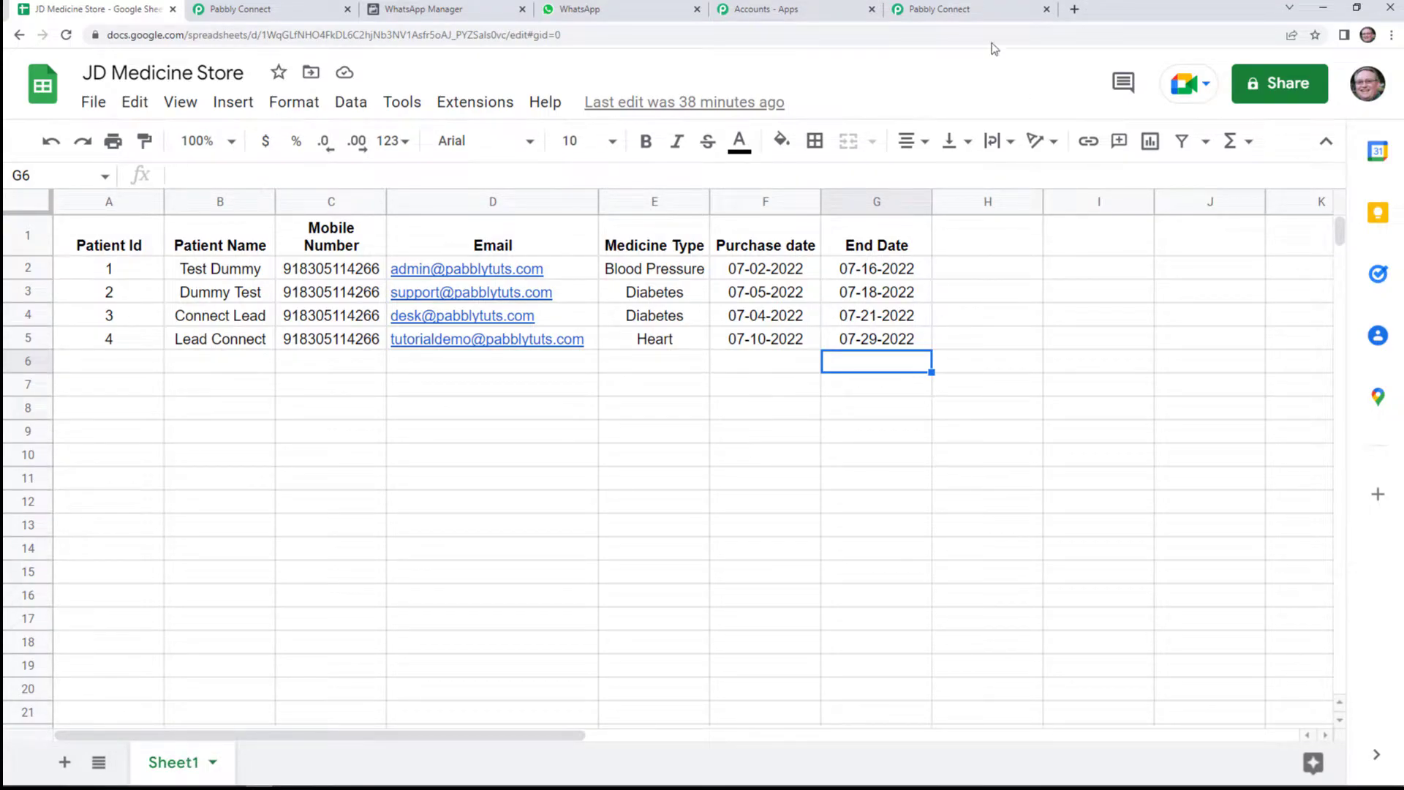
pyautogui.click(955, 11)
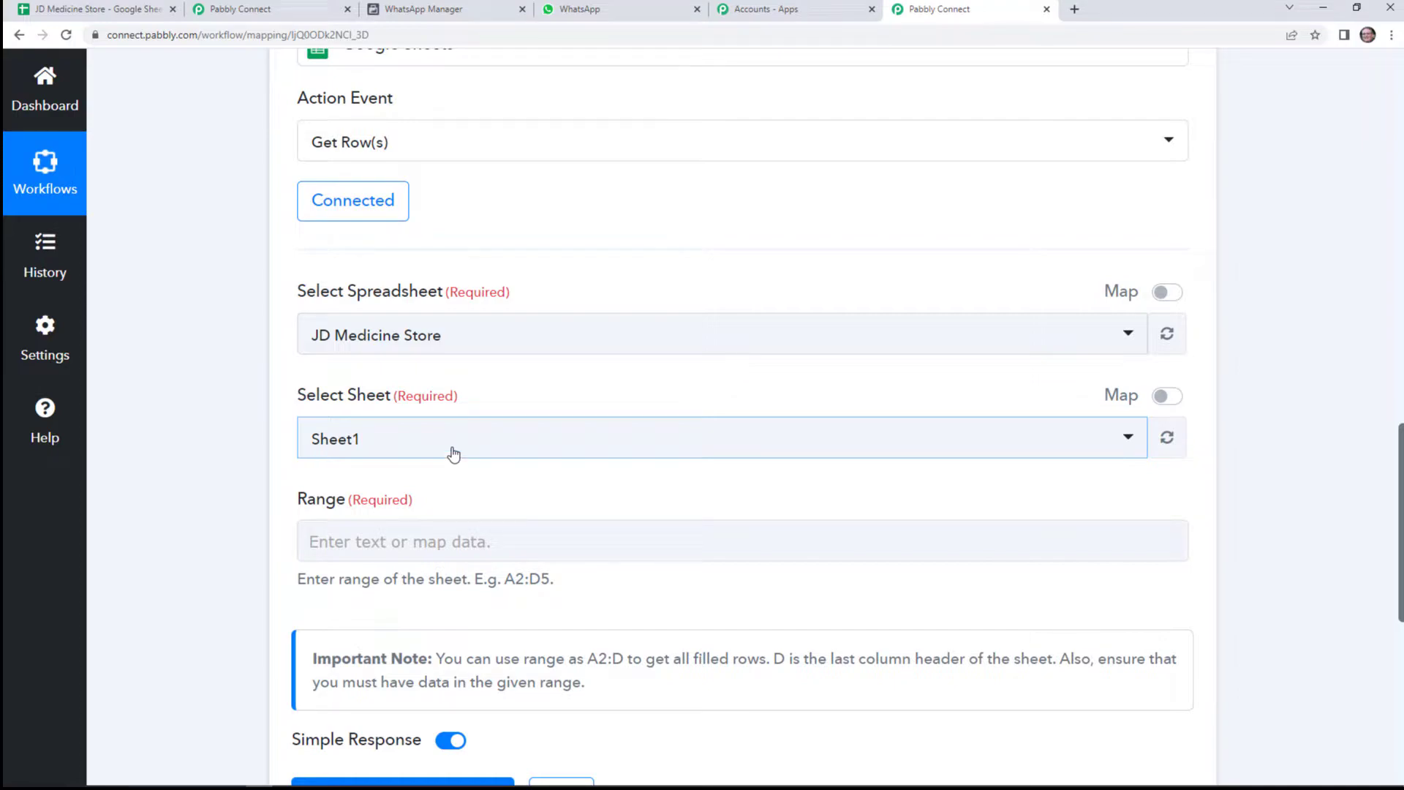
# Select the patient data cells A2:G5 in the JD Medicine Store sheet and copy the range reference.
pyautogui.scroll(-1, 556, 481)
pyautogui.click(398, 465)
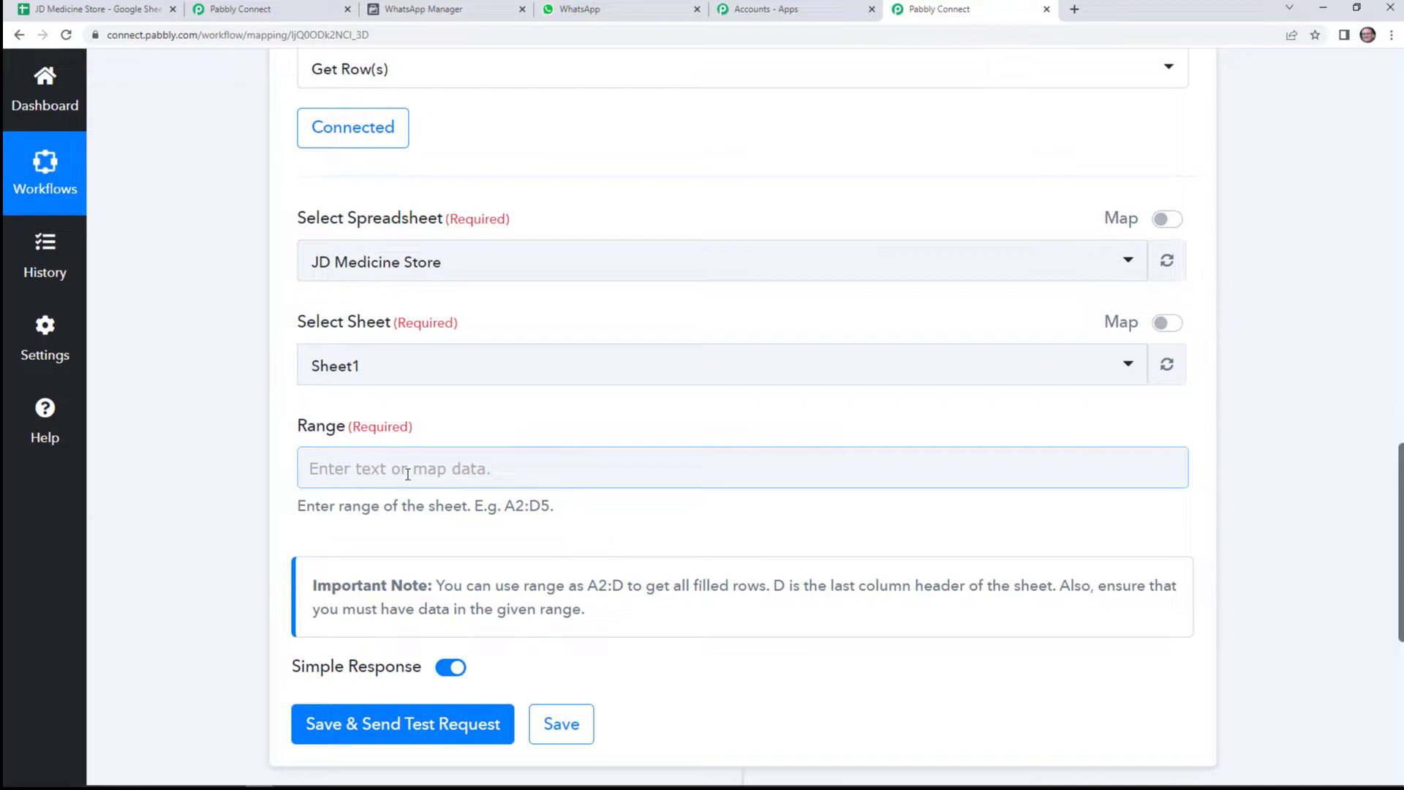
pyautogui.click(95, 10)
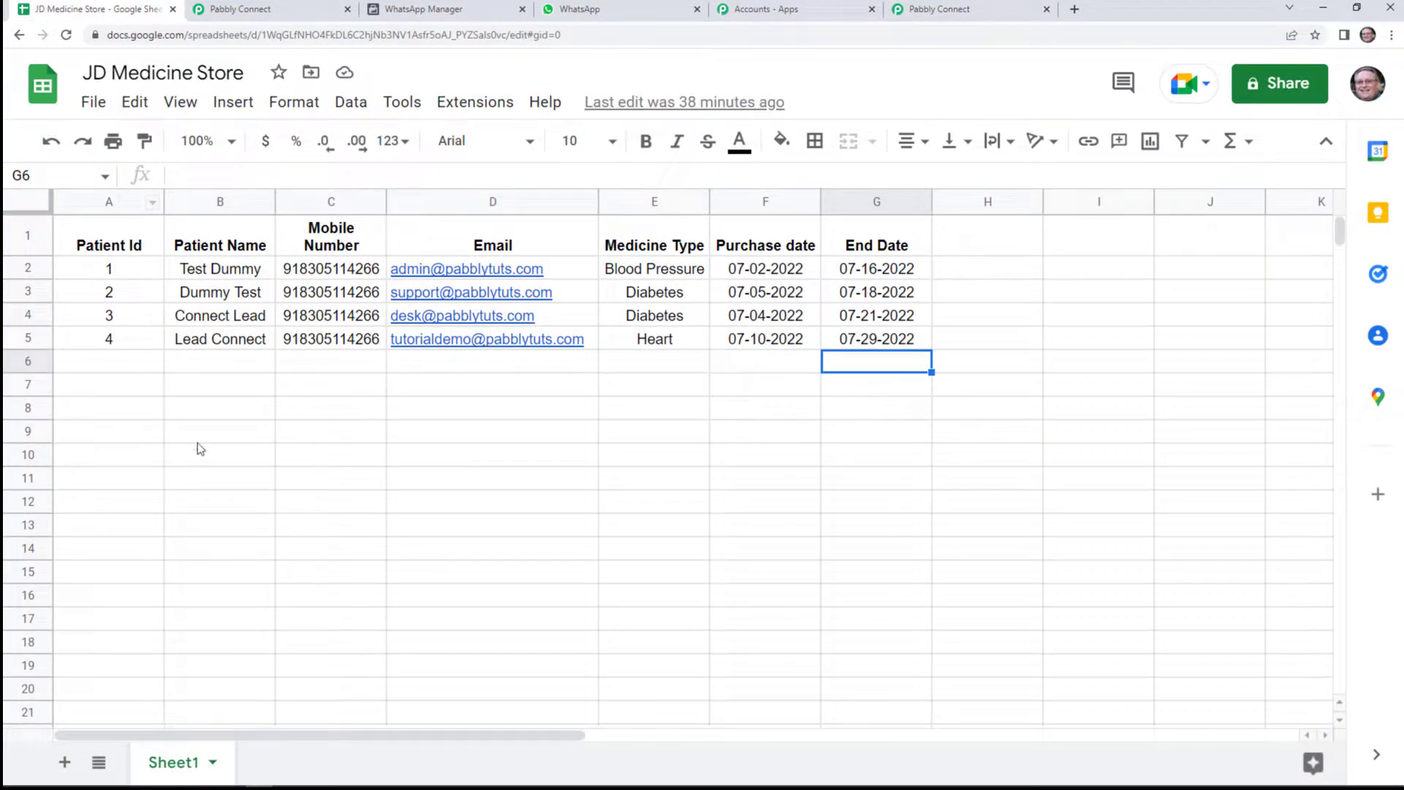
pyautogui.click(100, 268)
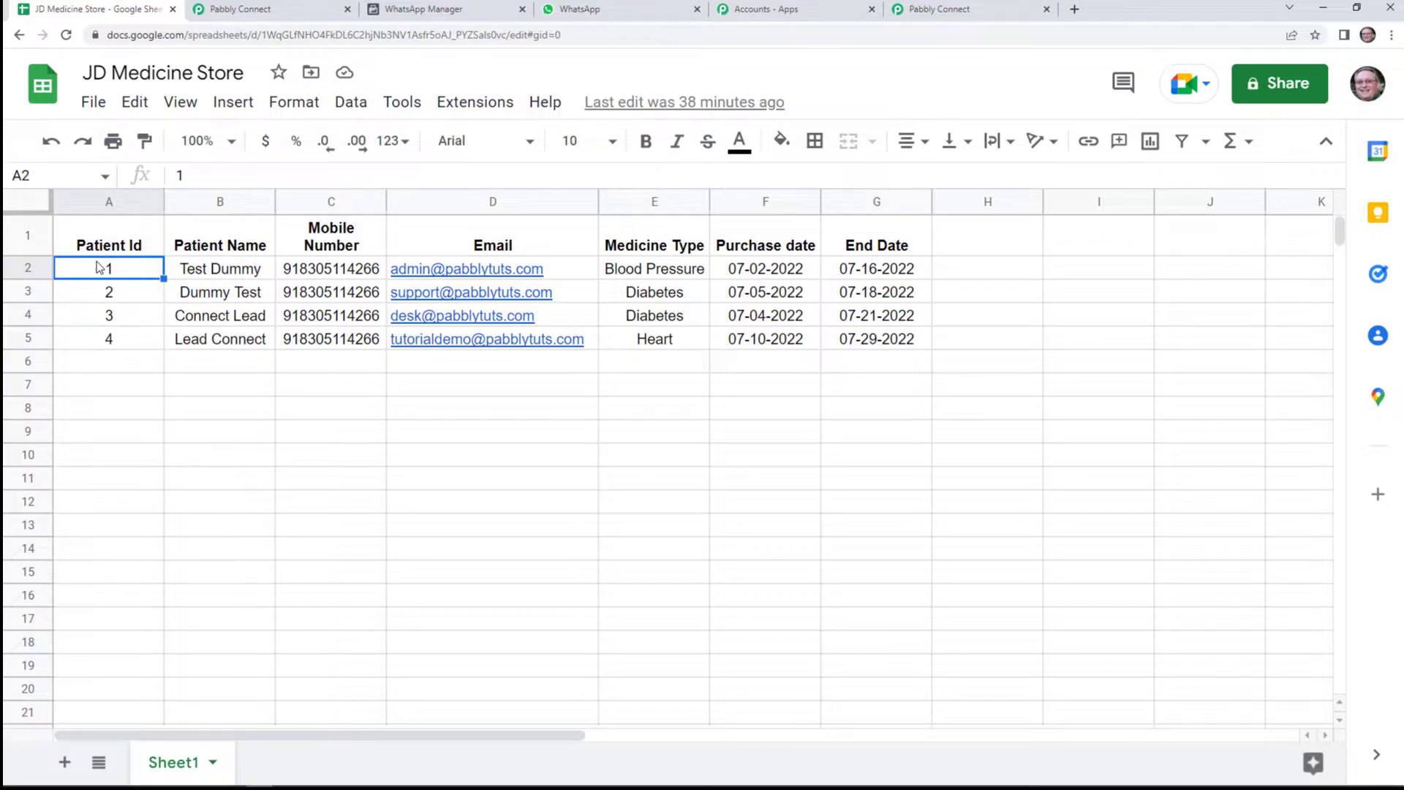
pyautogui.hotkey('shift', 'Down')
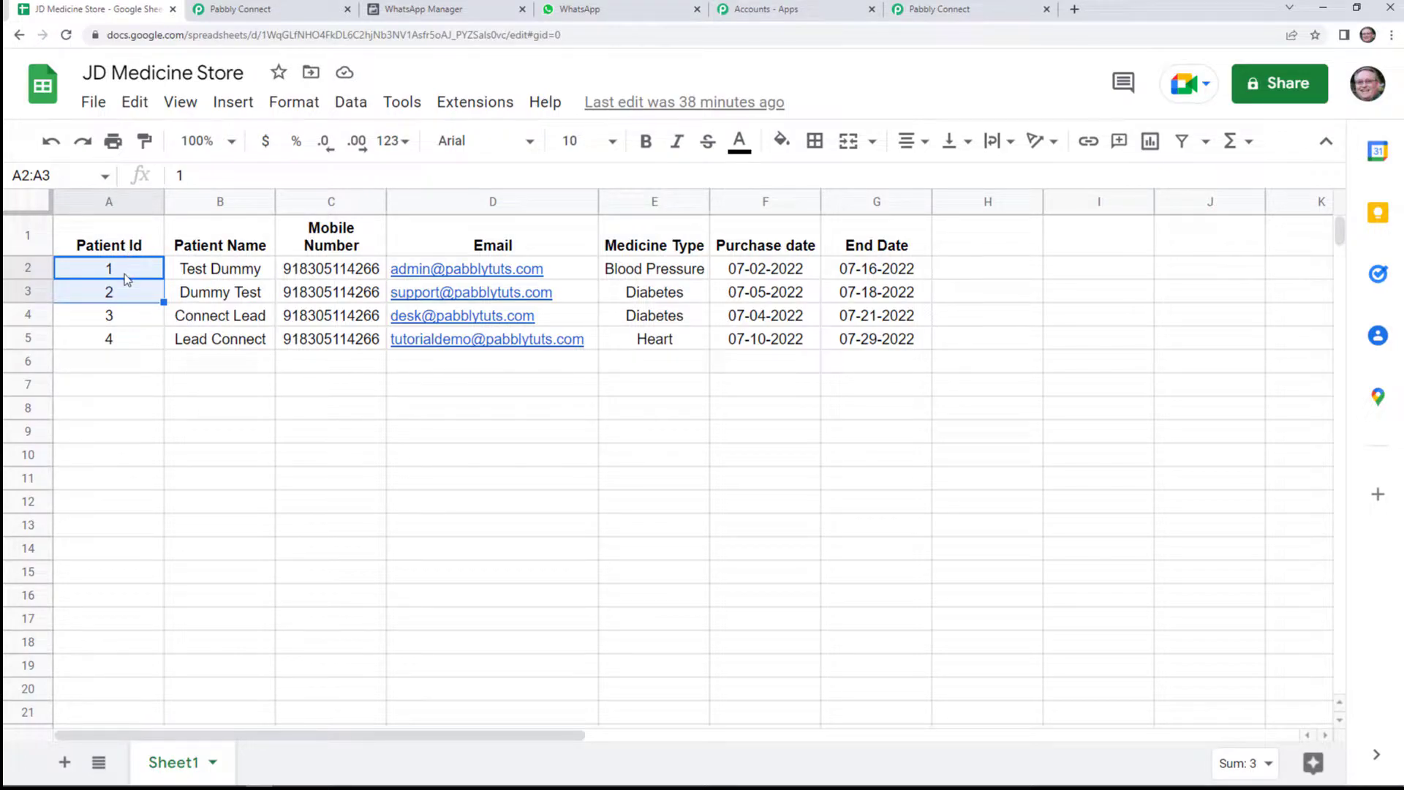
pyautogui.hotkey('shift', 'Down')
pyautogui.hotkey('shift', 'Down')
pyautogui.hotkey('shift', 'Right')
pyautogui.hotkey('shift', 'Right')
pyautogui.hotkey('shift', 'Right')
pyautogui.hotkey('shift', 'Right')
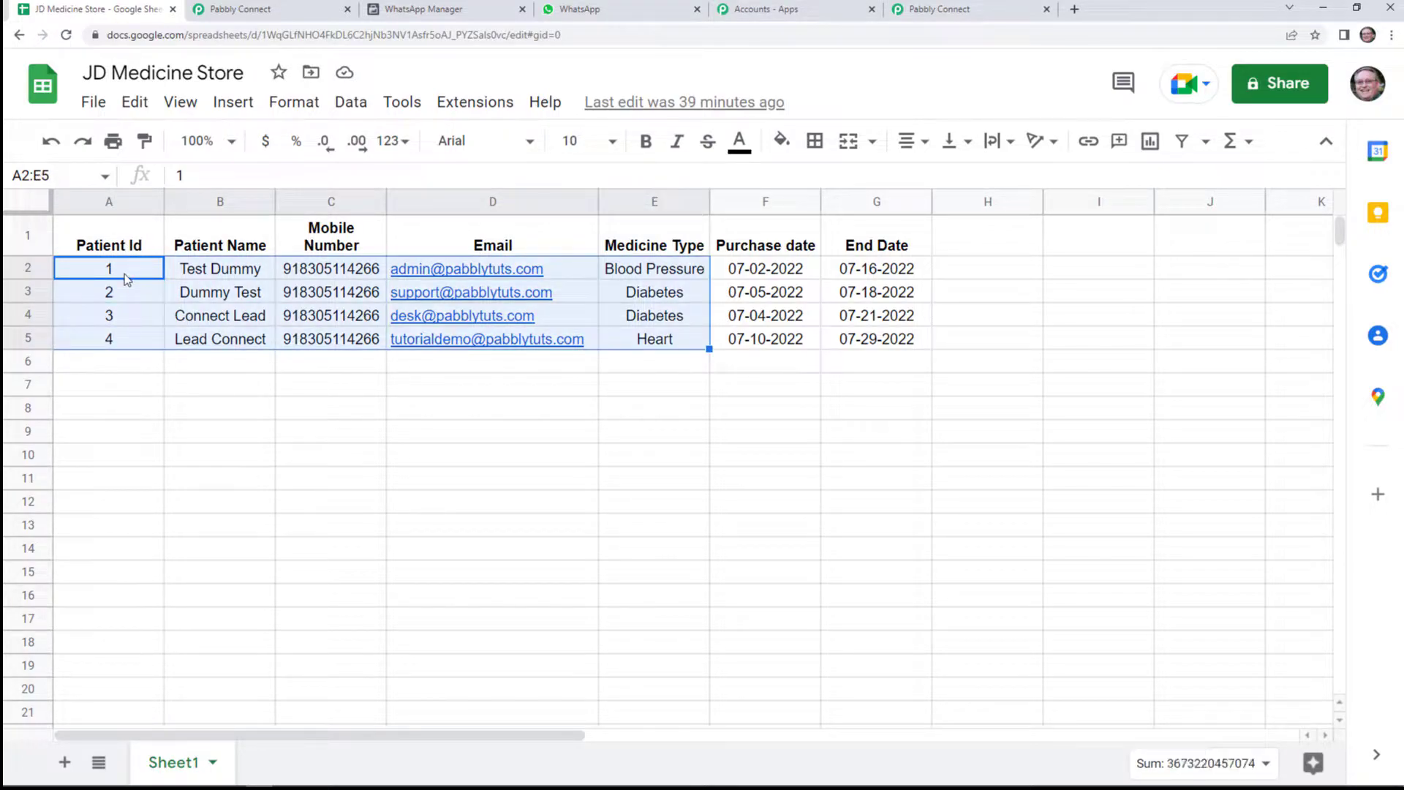
pyautogui.hotkey('shift', 'Right')
pyautogui.hotkey('shift', 'Right')
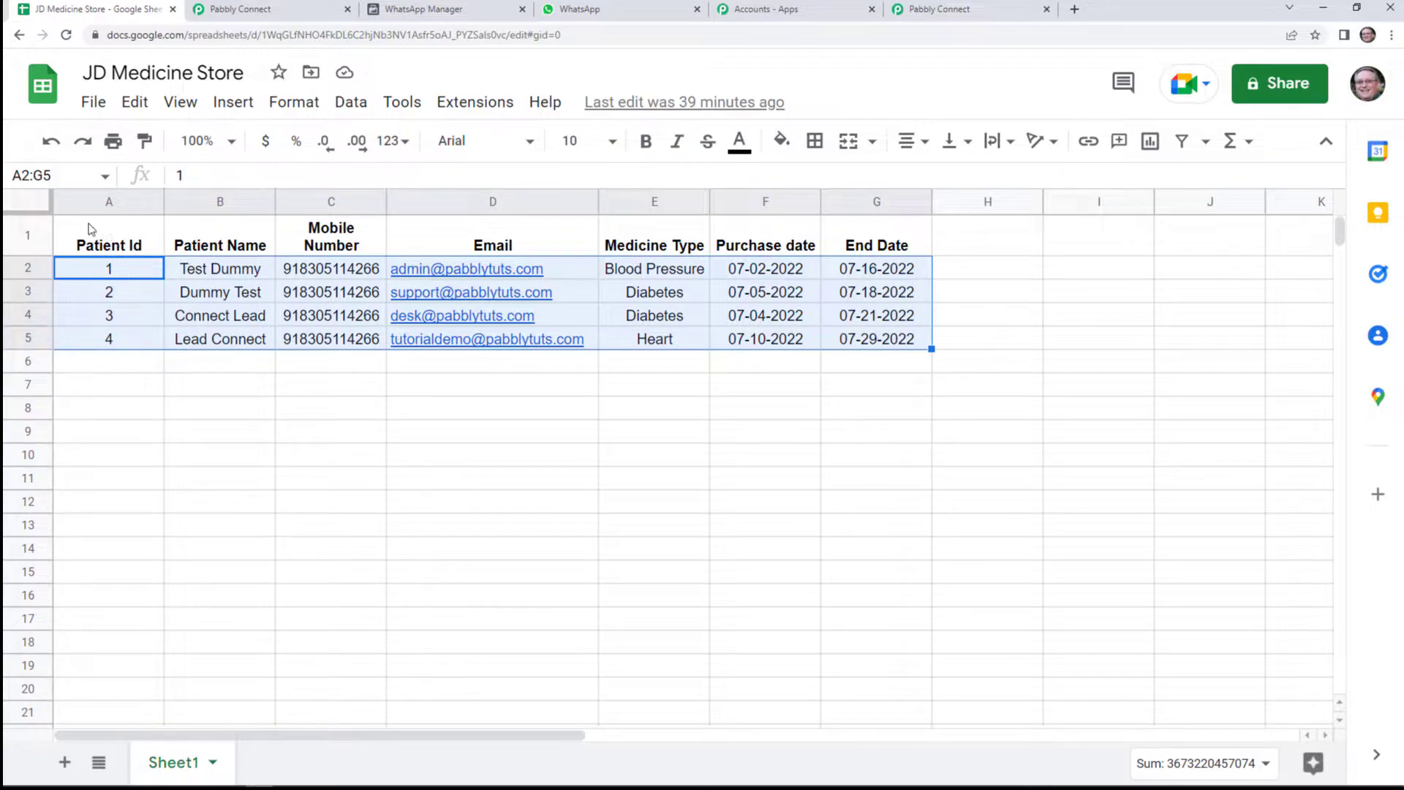
pyautogui.click(43, 172)
pyautogui.hotkey('ctrl', 'c')
pyautogui.rightClick(37, 175)
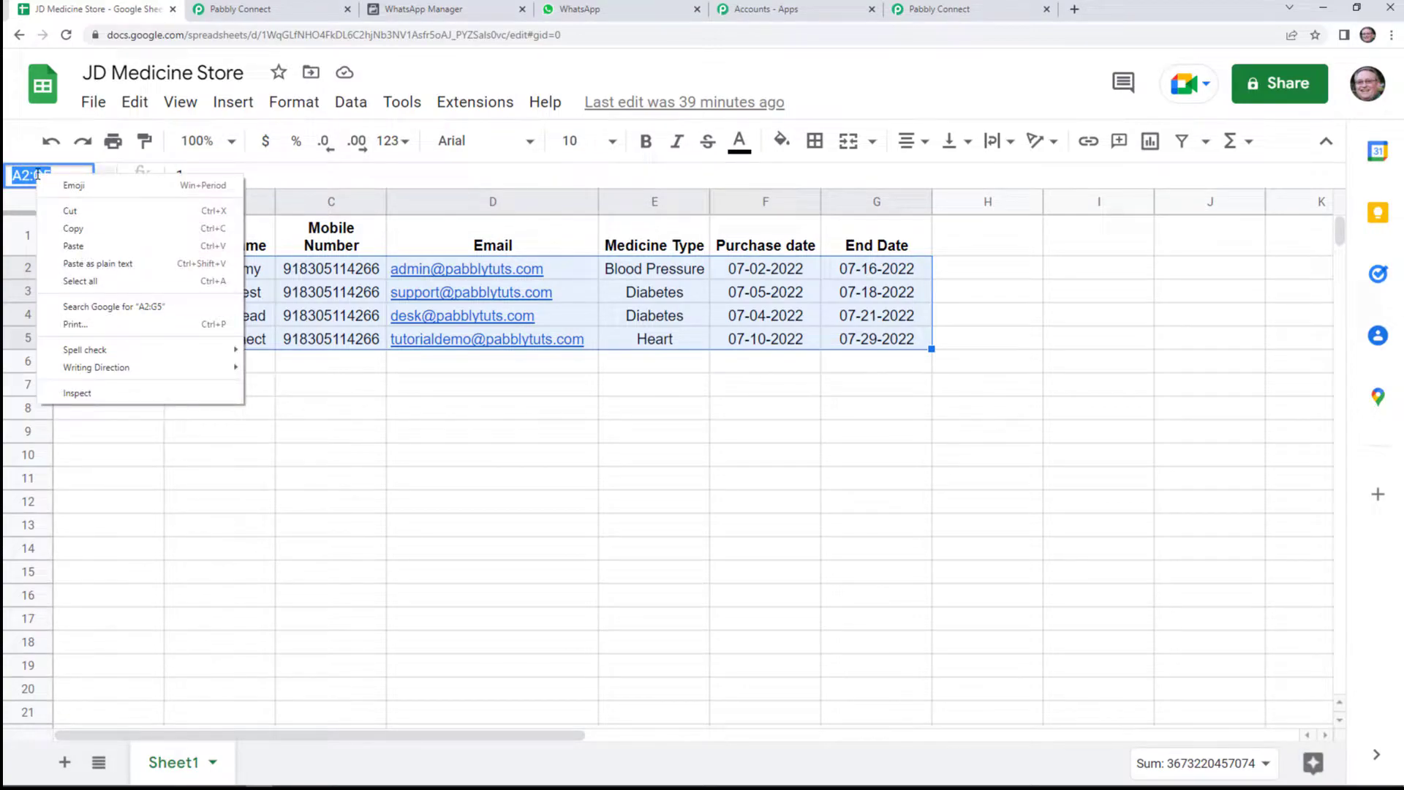
pyautogui.click(84, 231)
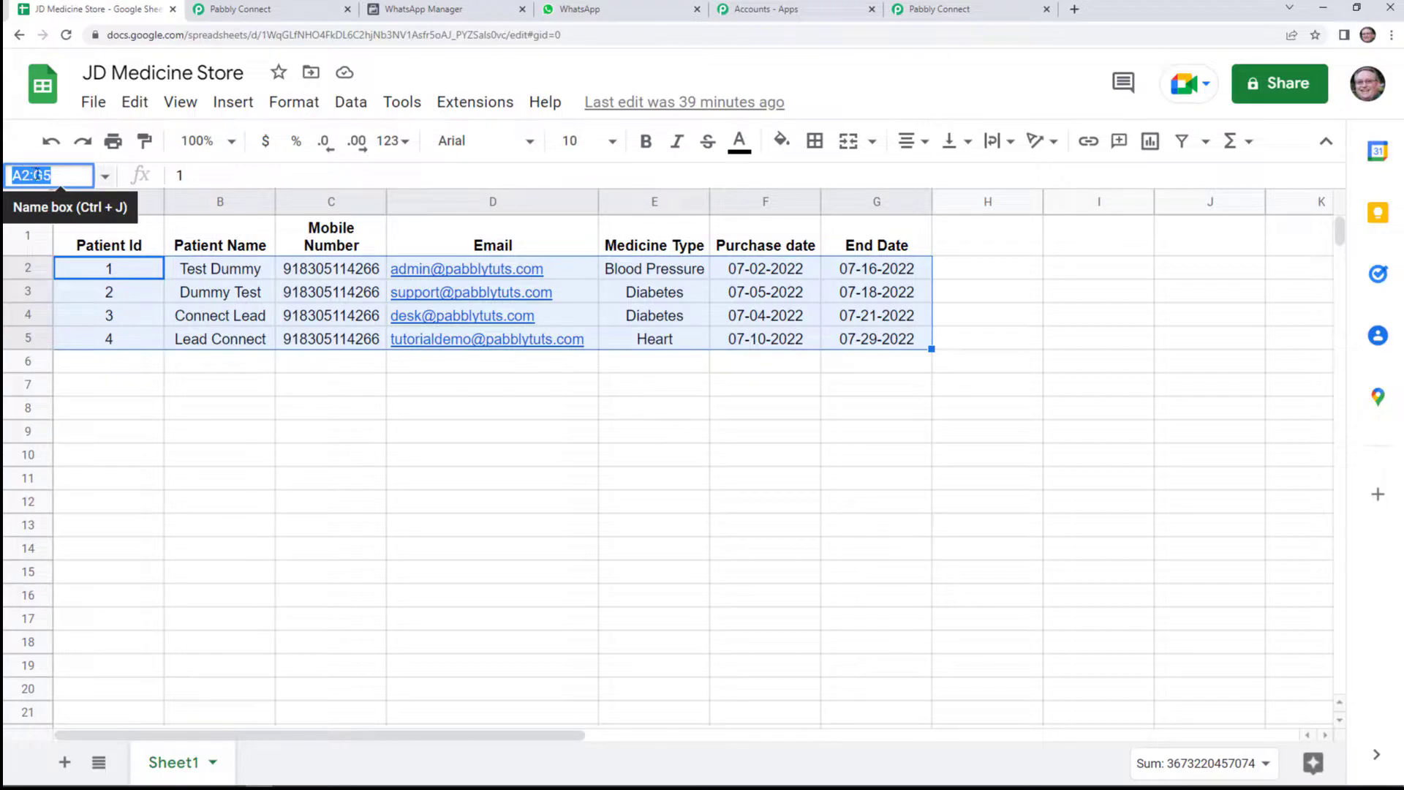
# Enter A2:G as the range of the Get Row(s) action in the workflow.
pyautogui.click(939, 9)
pyautogui.click(469, 467)
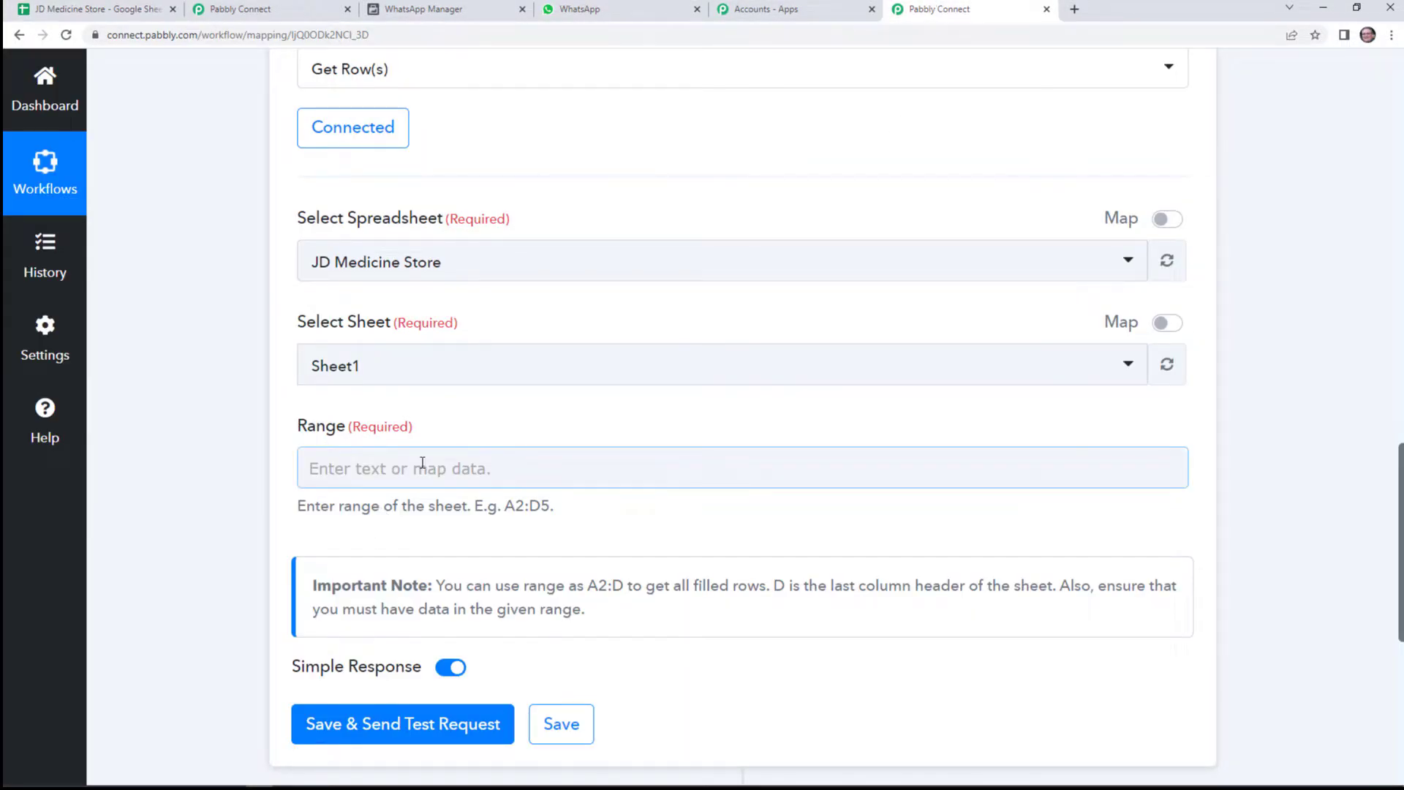
pyautogui.rightClick(427, 470)
pyautogui.click(512, 578)
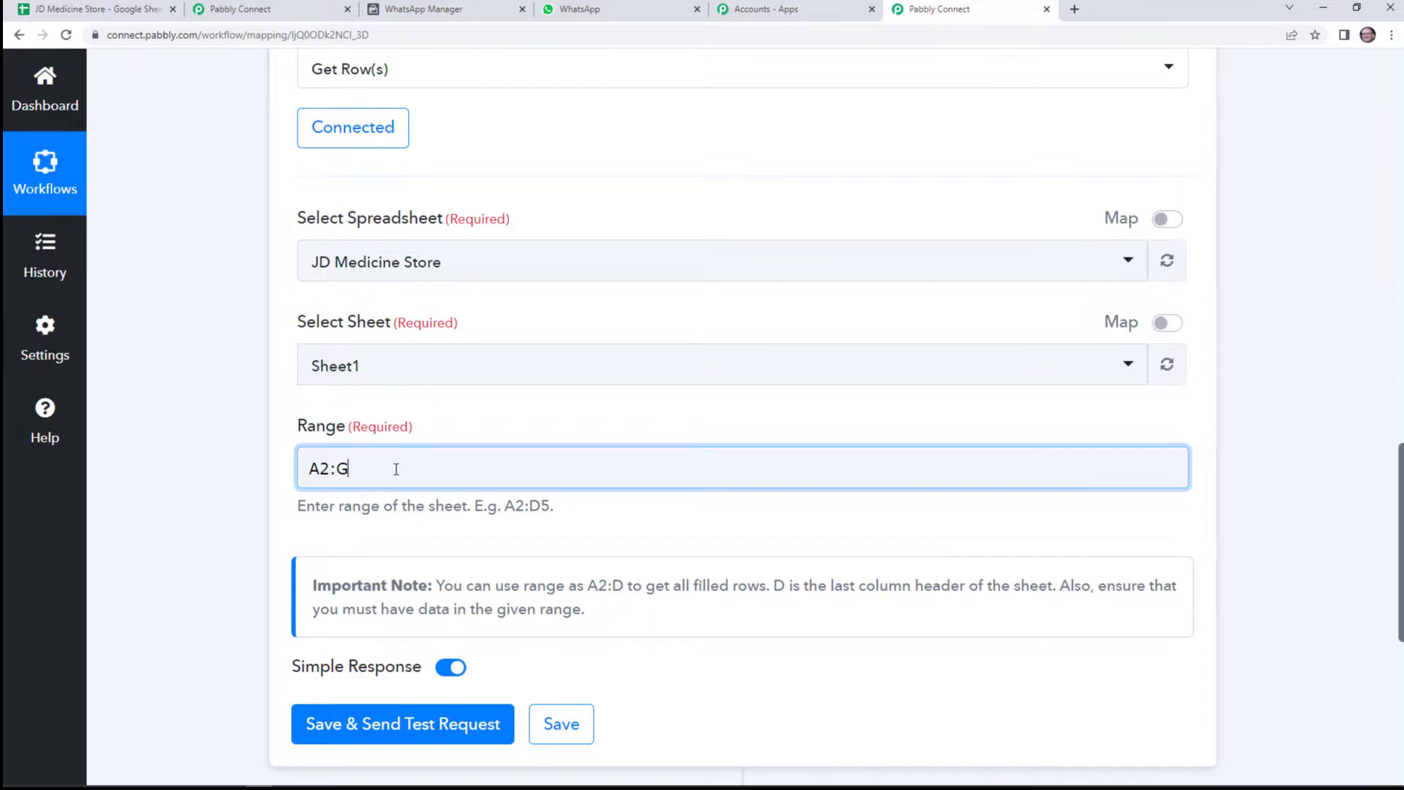
# Compare the entered range with the sheet's last filled row and column, and return to the workflow.
pyautogui.click(95, 9)
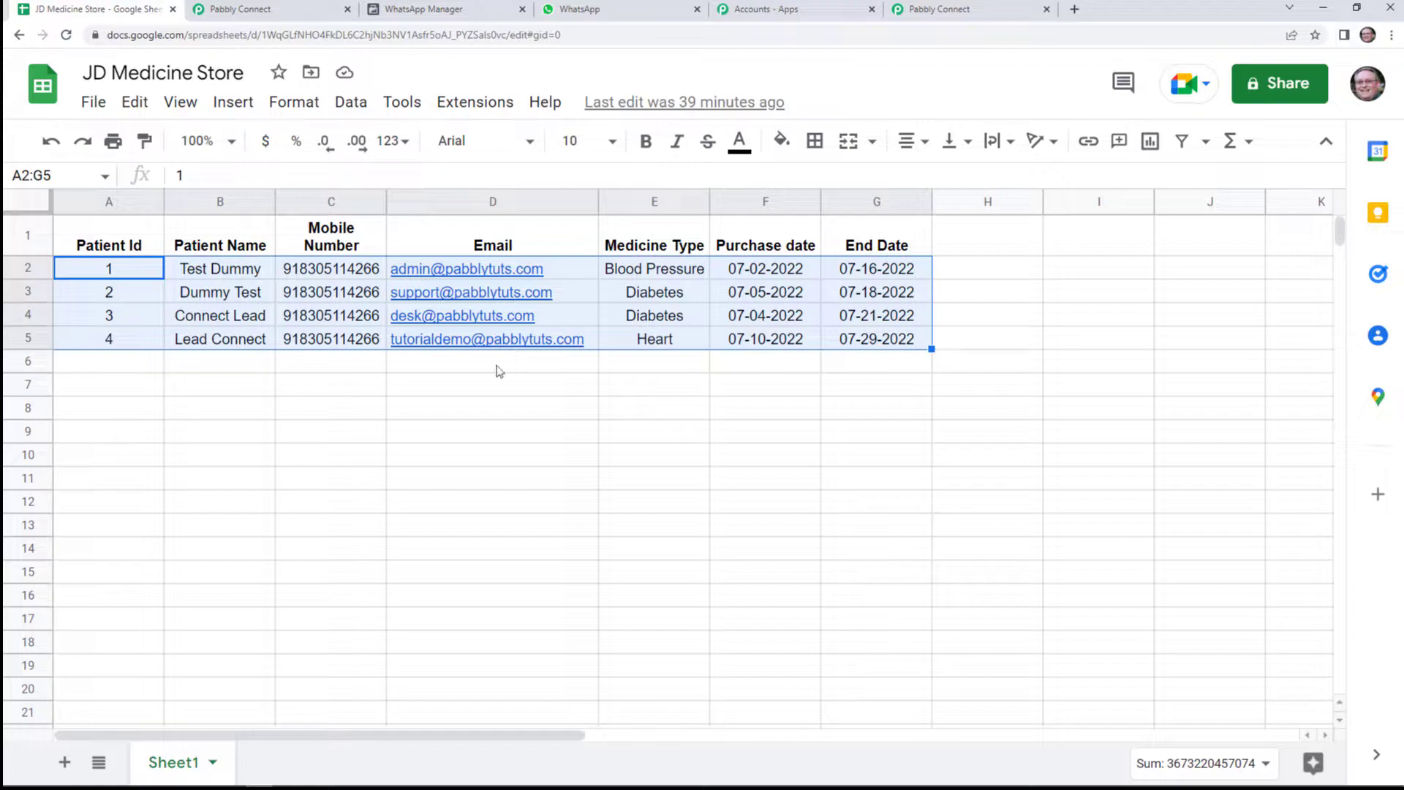
pyautogui.click(108, 366)
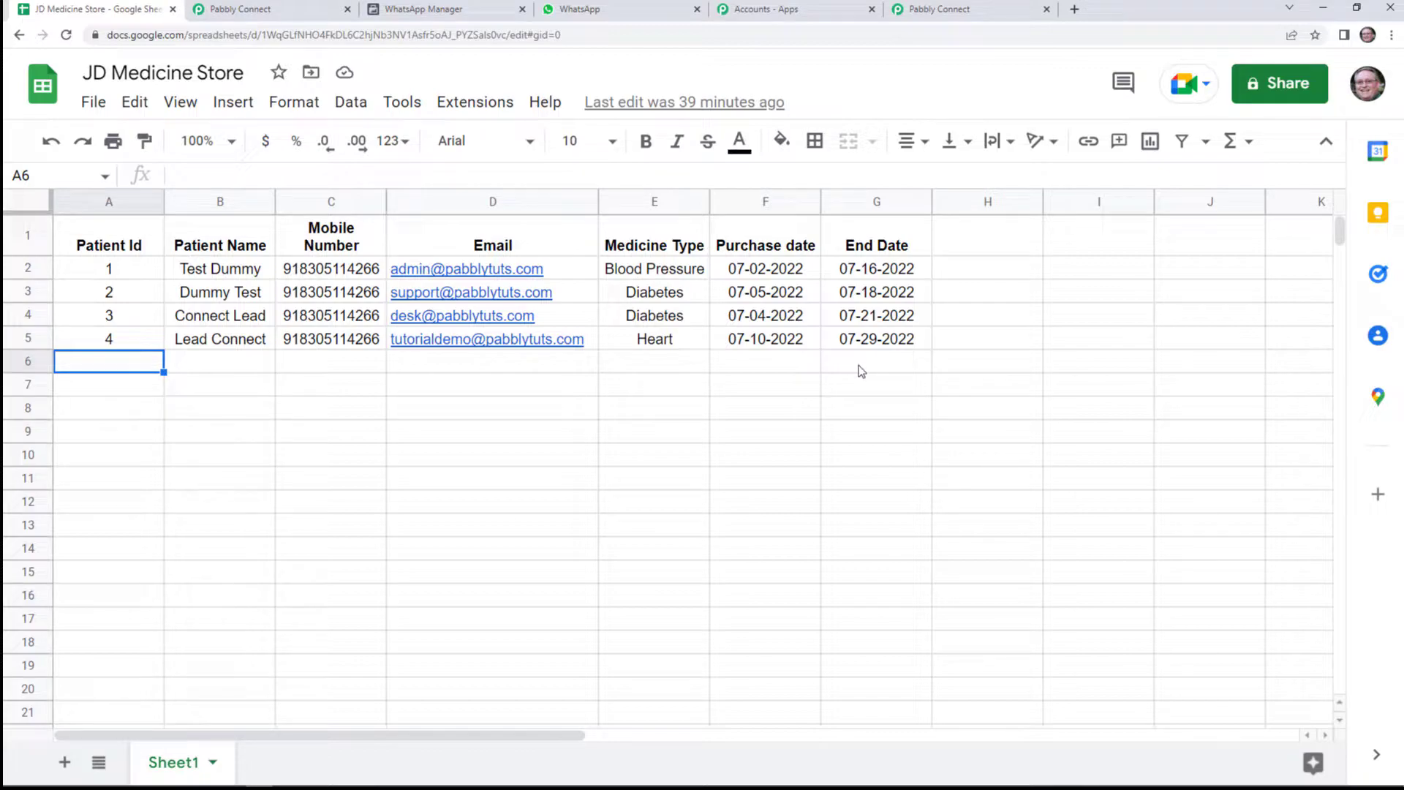
pyautogui.hotkey('ctrl', 'End')
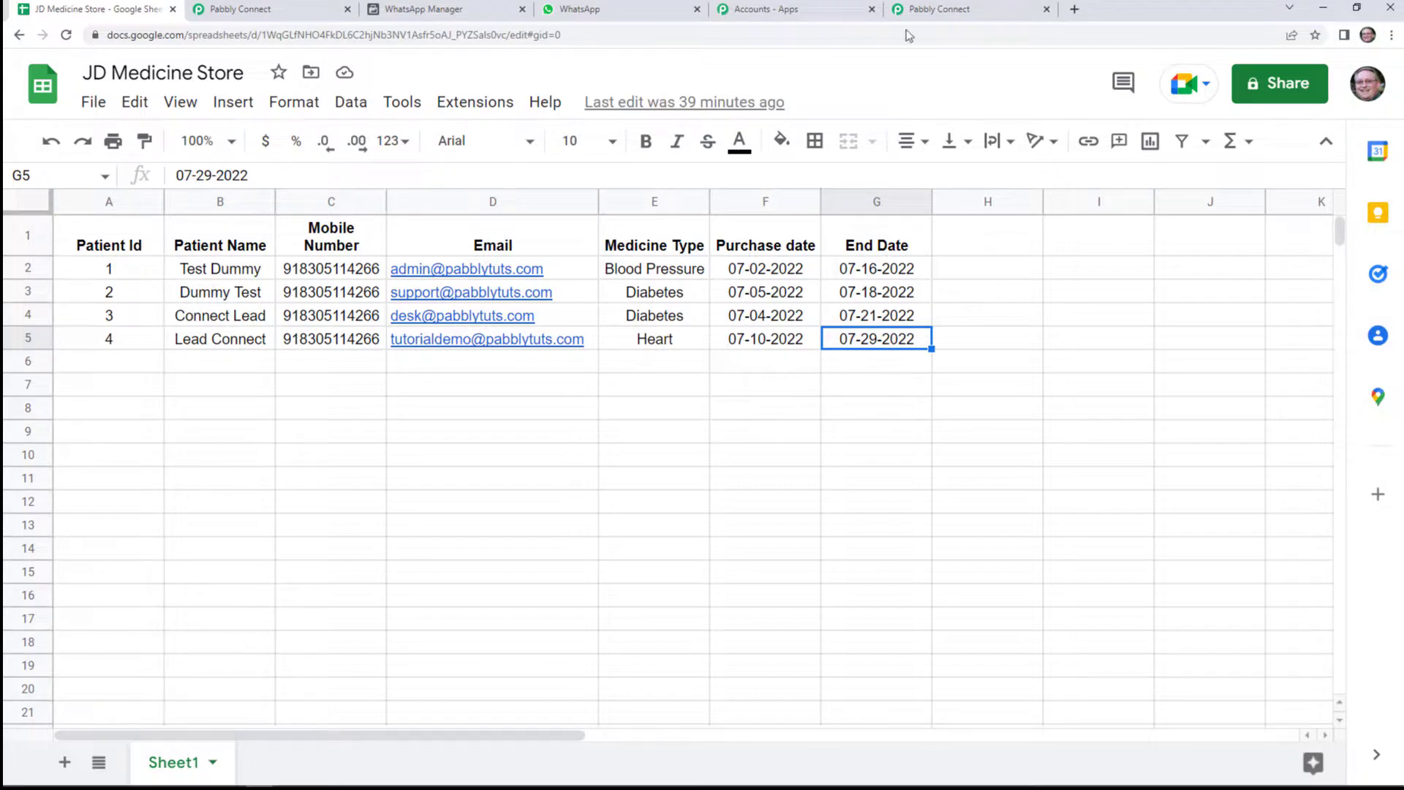
pyautogui.click(915, 9)
pyautogui.click(382, 475)
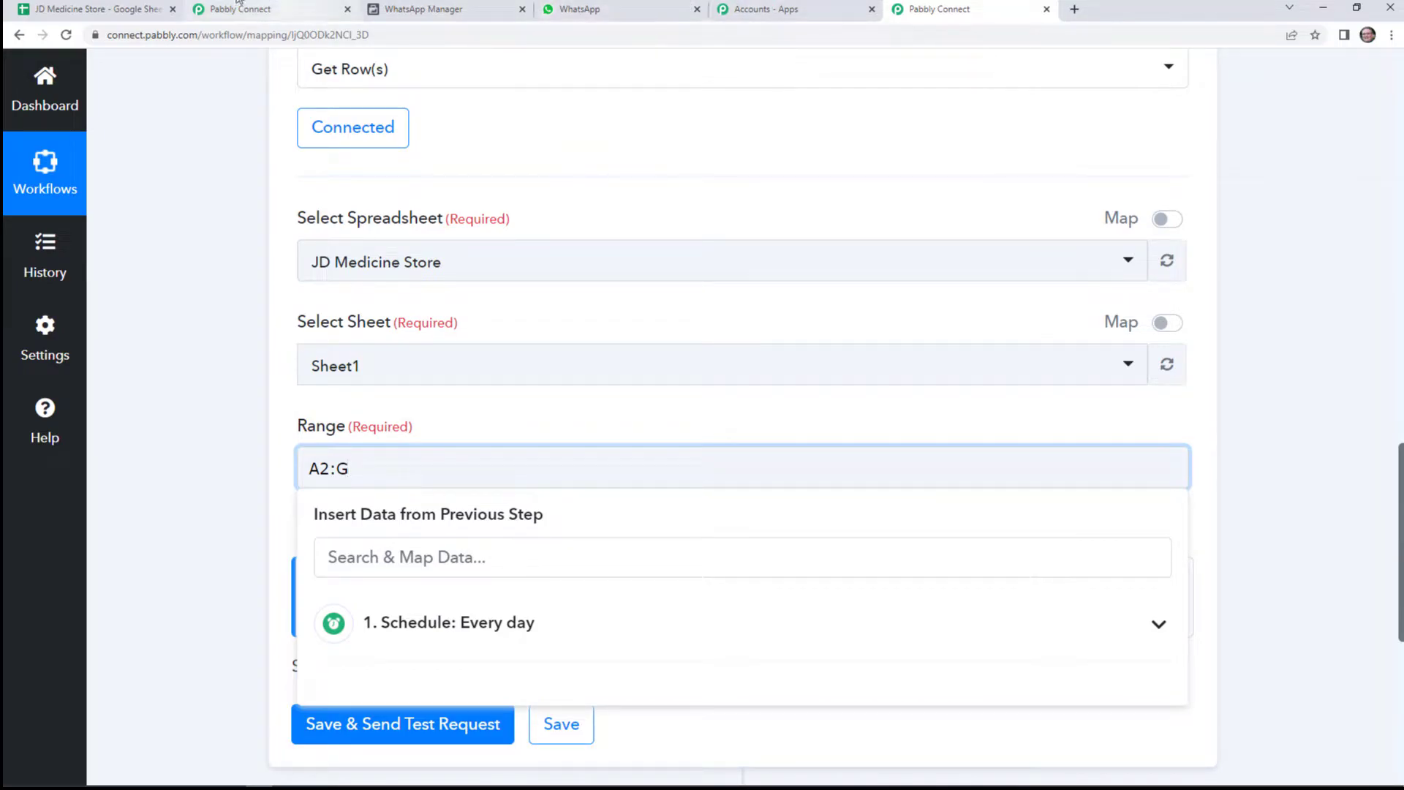
pyautogui.click(95, 9)
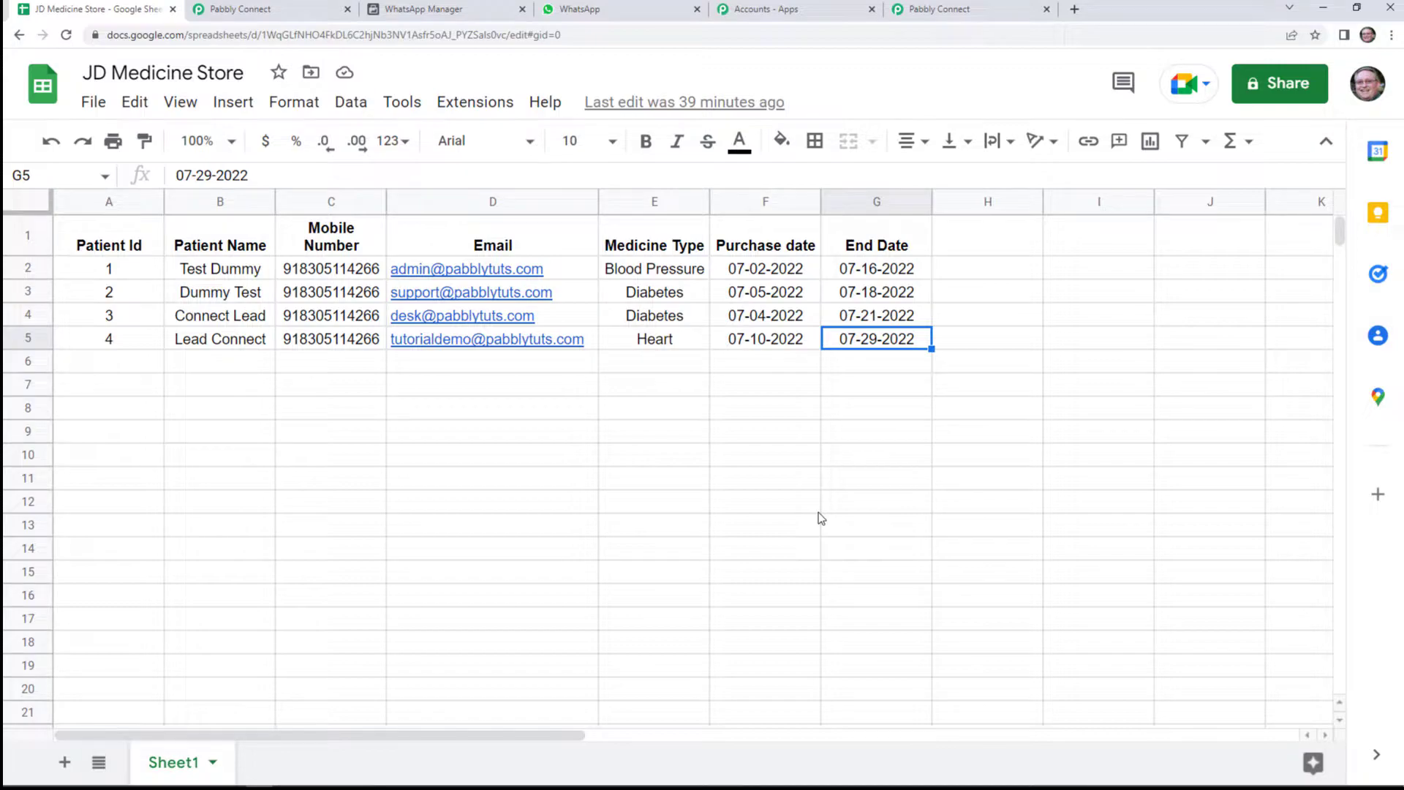
pyautogui.click(940, 9)
pyautogui.click(548, 412)
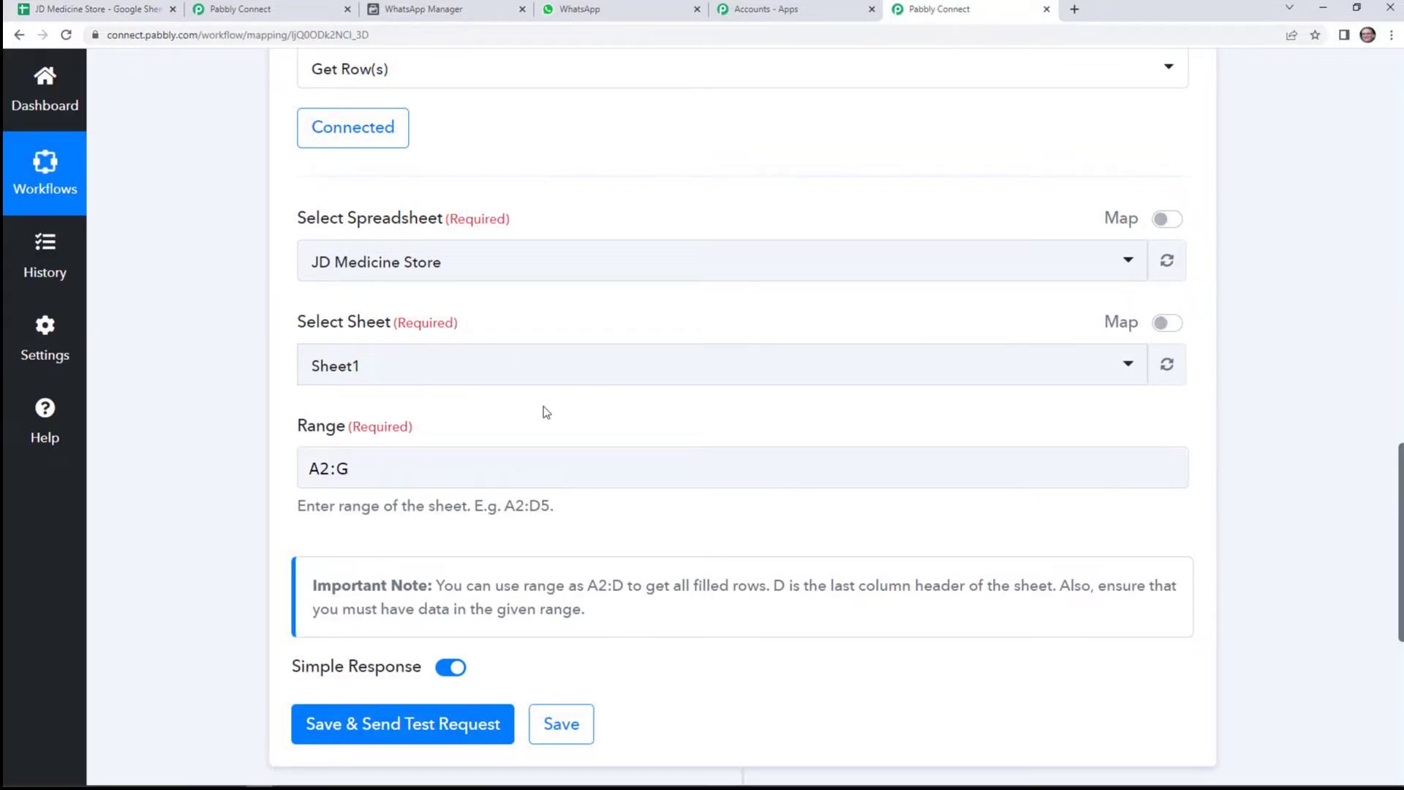
# Rerun the Get Row(s) test request with Simple Response turned off and inspect the full Response Result value.
pyautogui.scroll(-1, 545, 412)
pyautogui.click(452, 596)
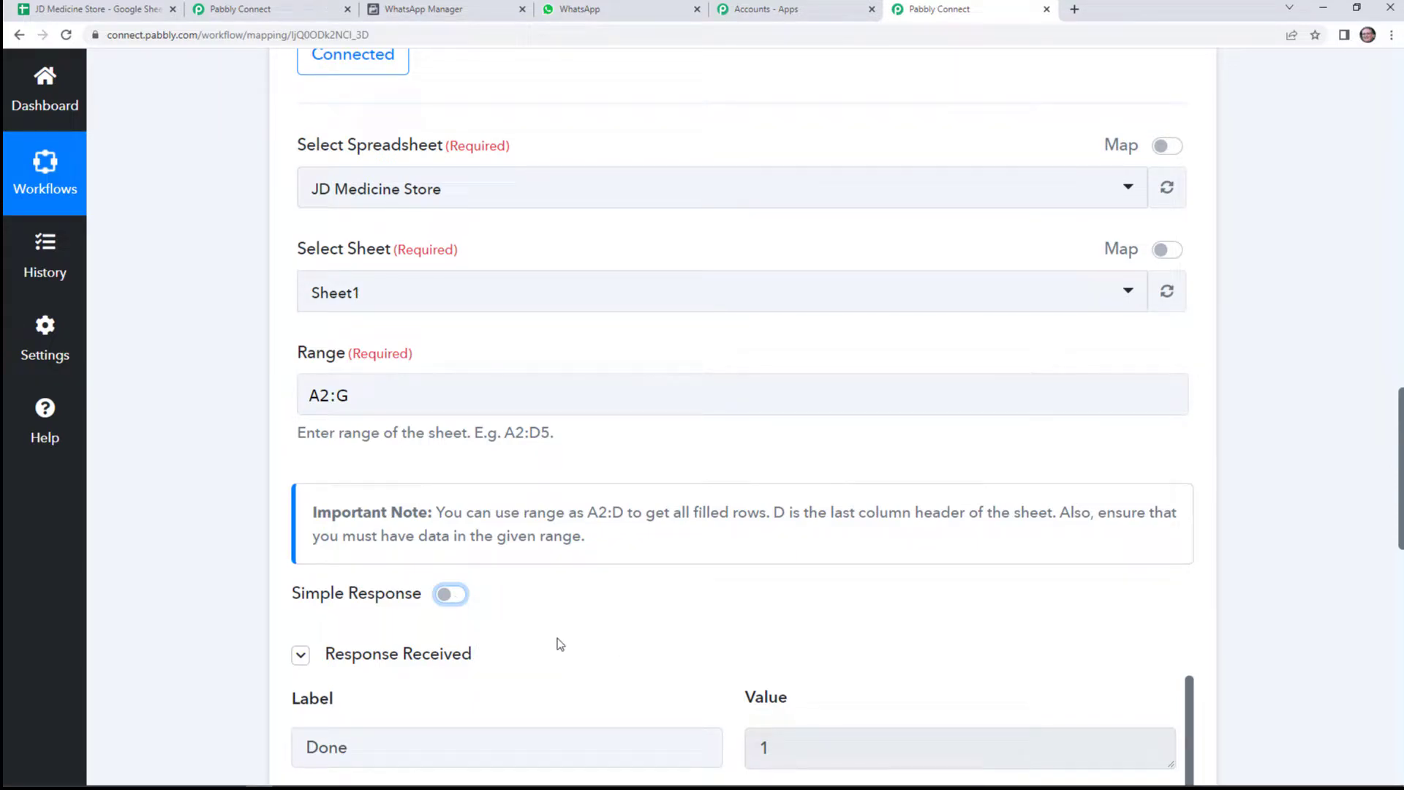
pyautogui.scroll(-20, 555, 644)
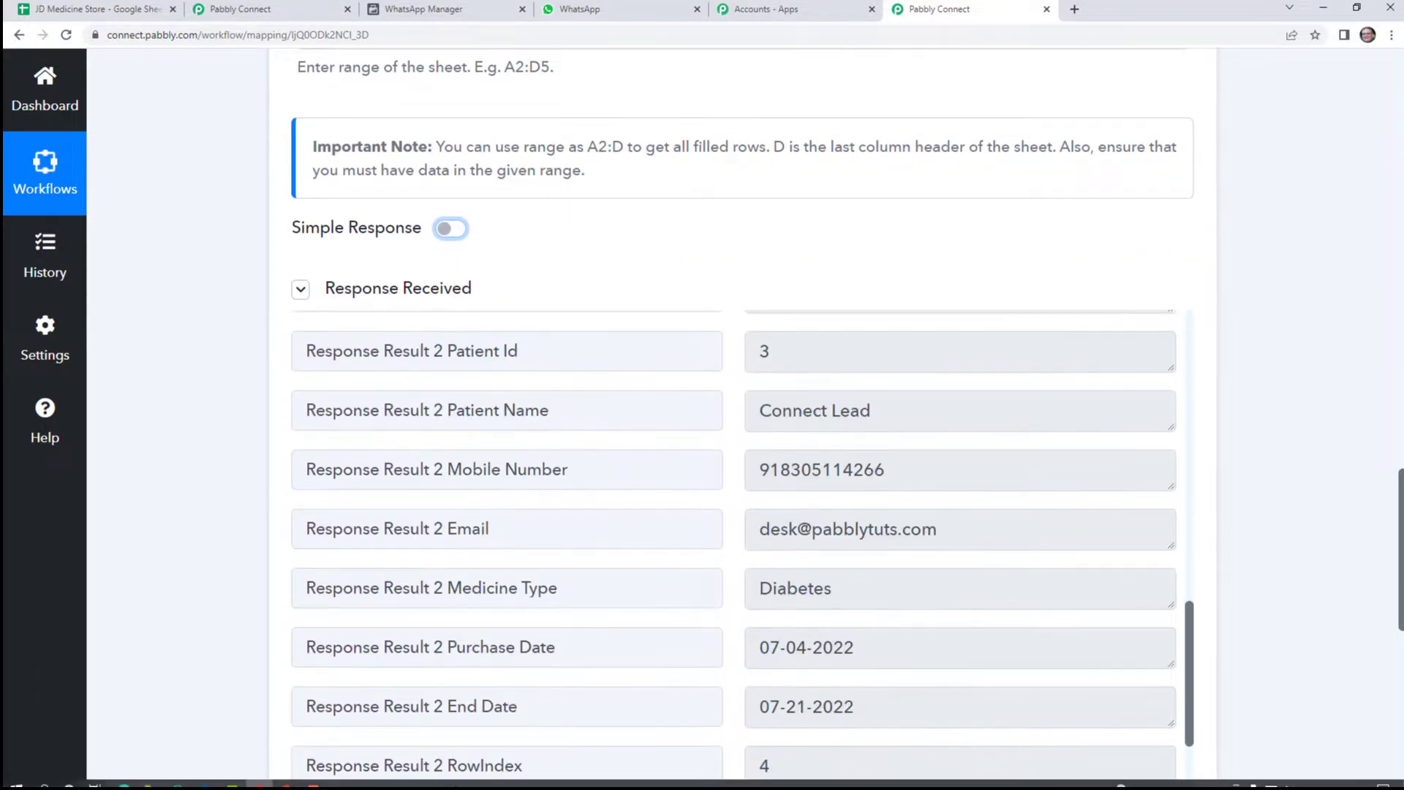
pyautogui.scroll(-10, 302, 542)
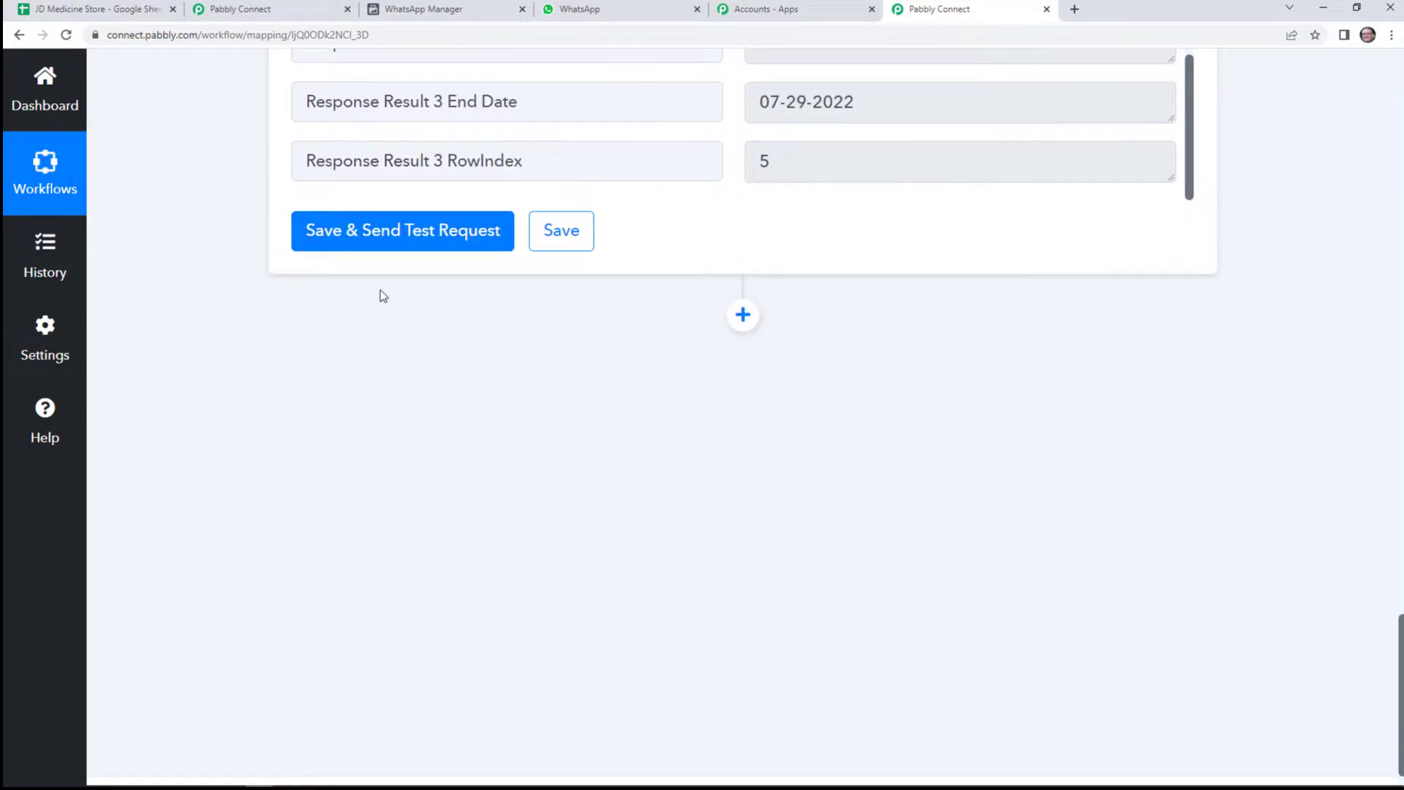
pyautogui.click(385, 247)
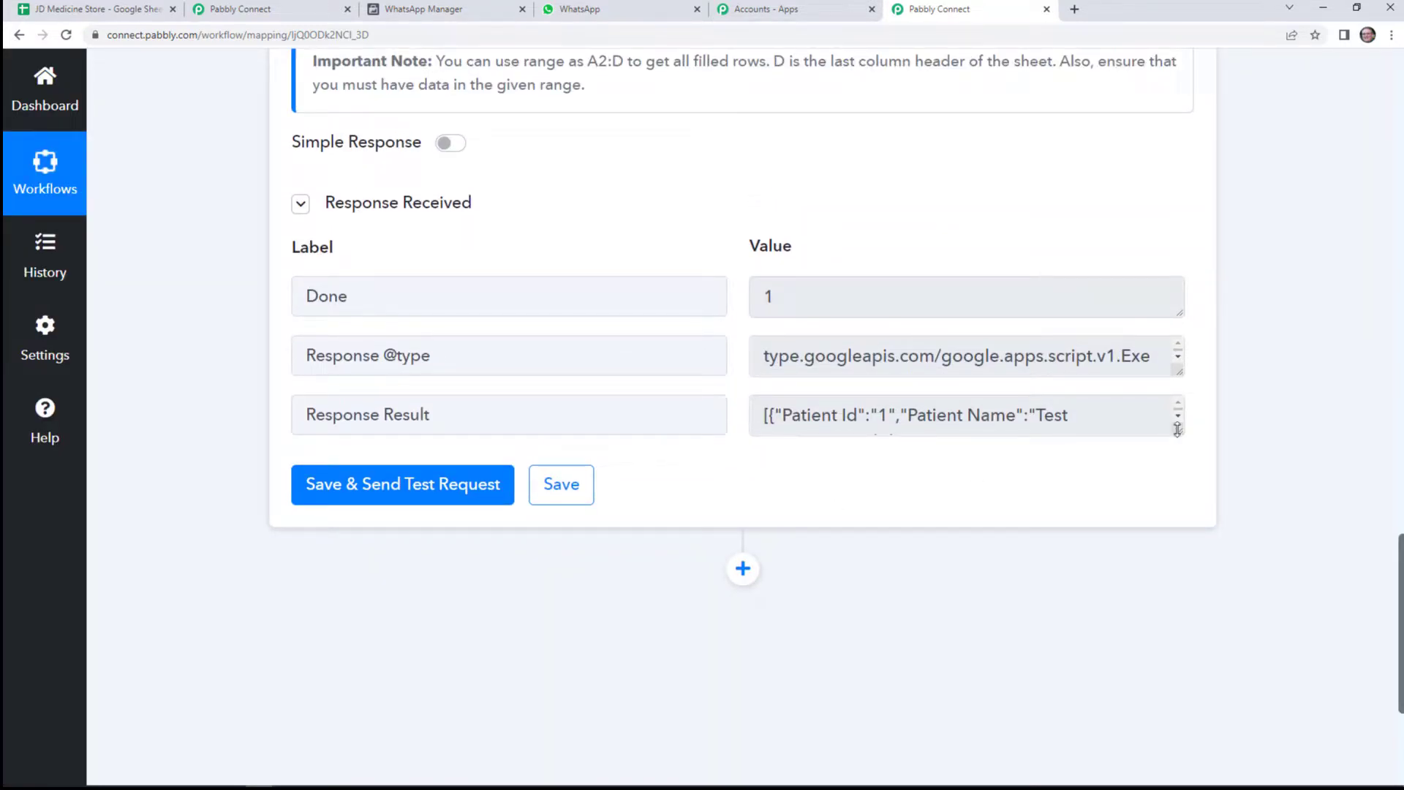
pyautogui.moveTo(1178, 429); pyautogui.dragTo(1176, 701)
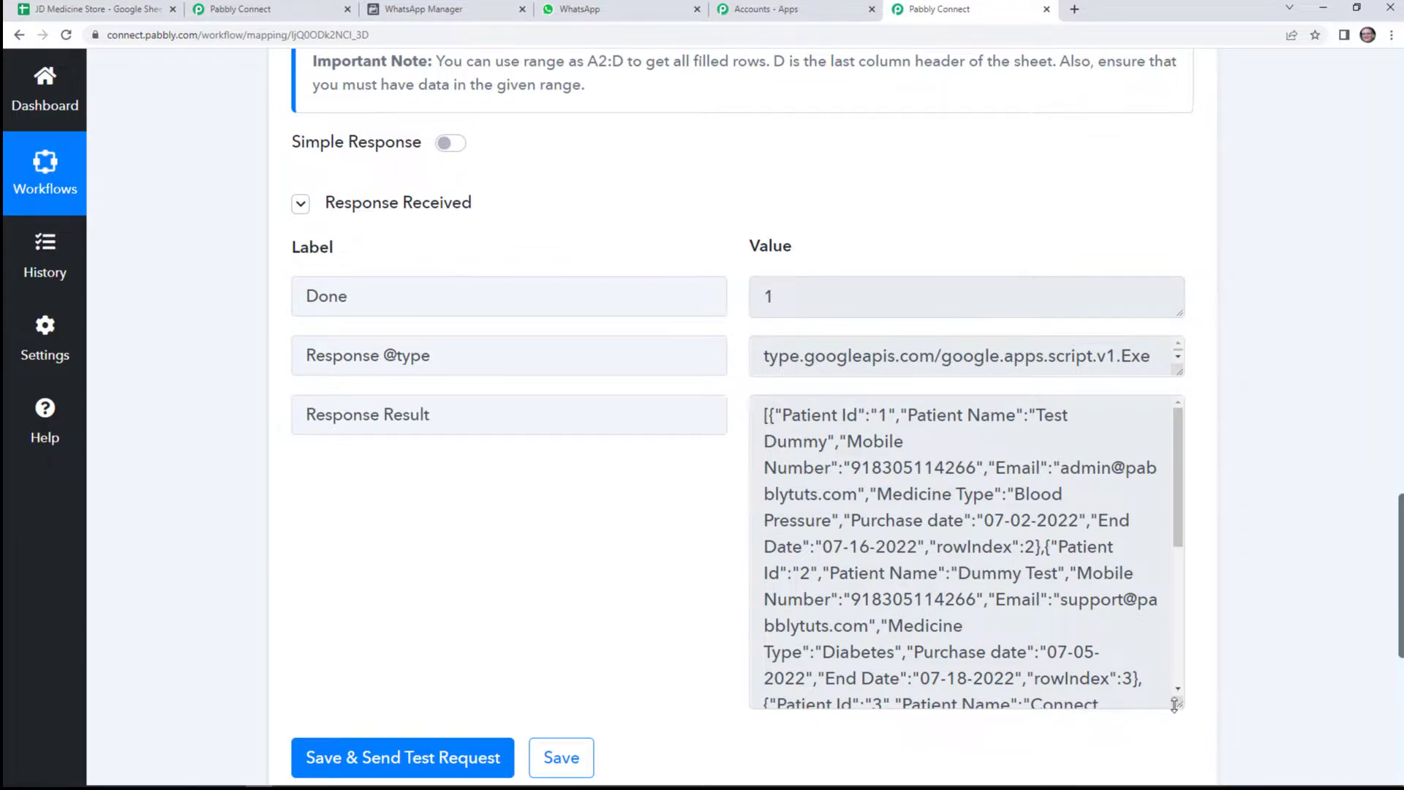
pyautogui.moveTo(1175, 703); pyautogui.dragTo(1144, 417)
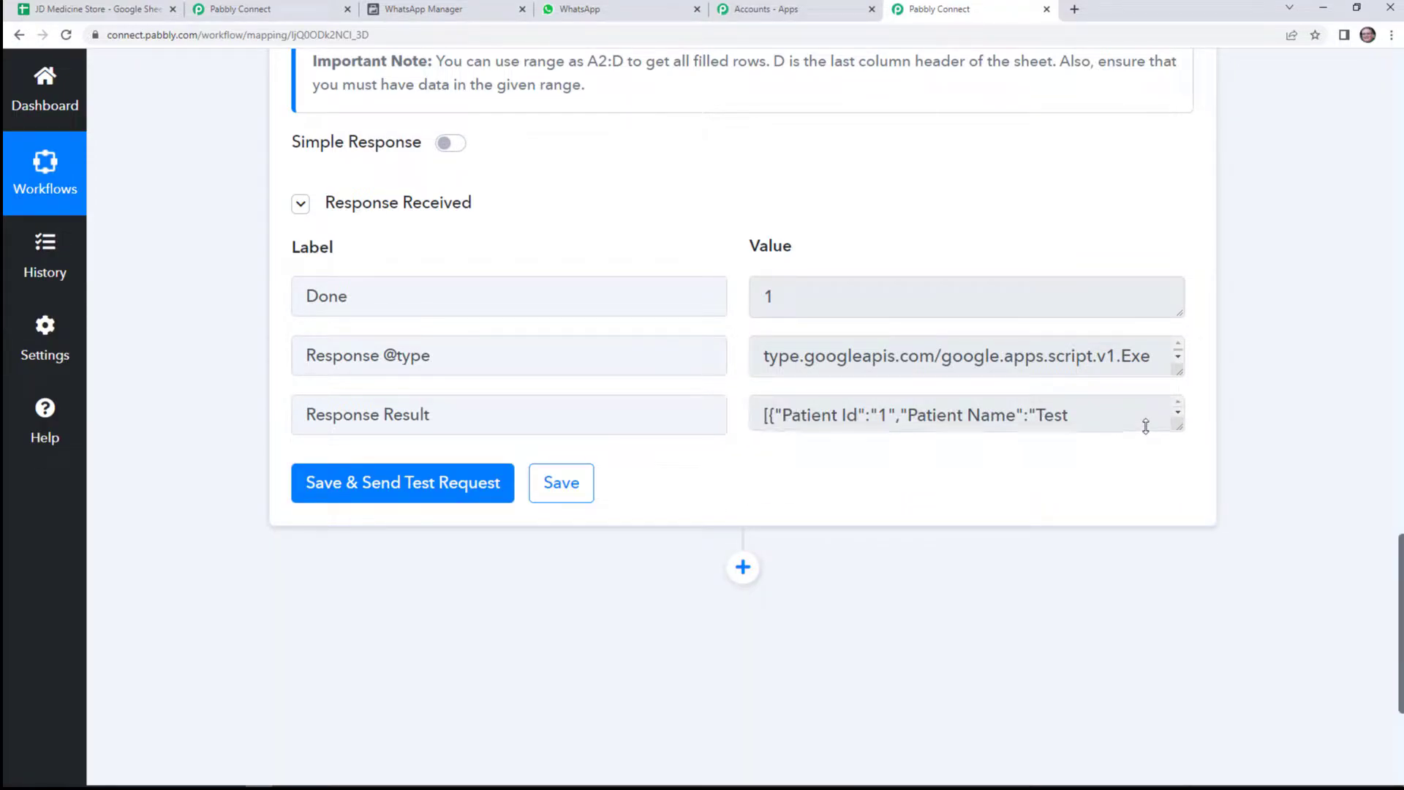
# Add an Iterator by Pabbly action after the Google Sheets step and check its array against the Response Result.
pyautogui.click(744, 575)
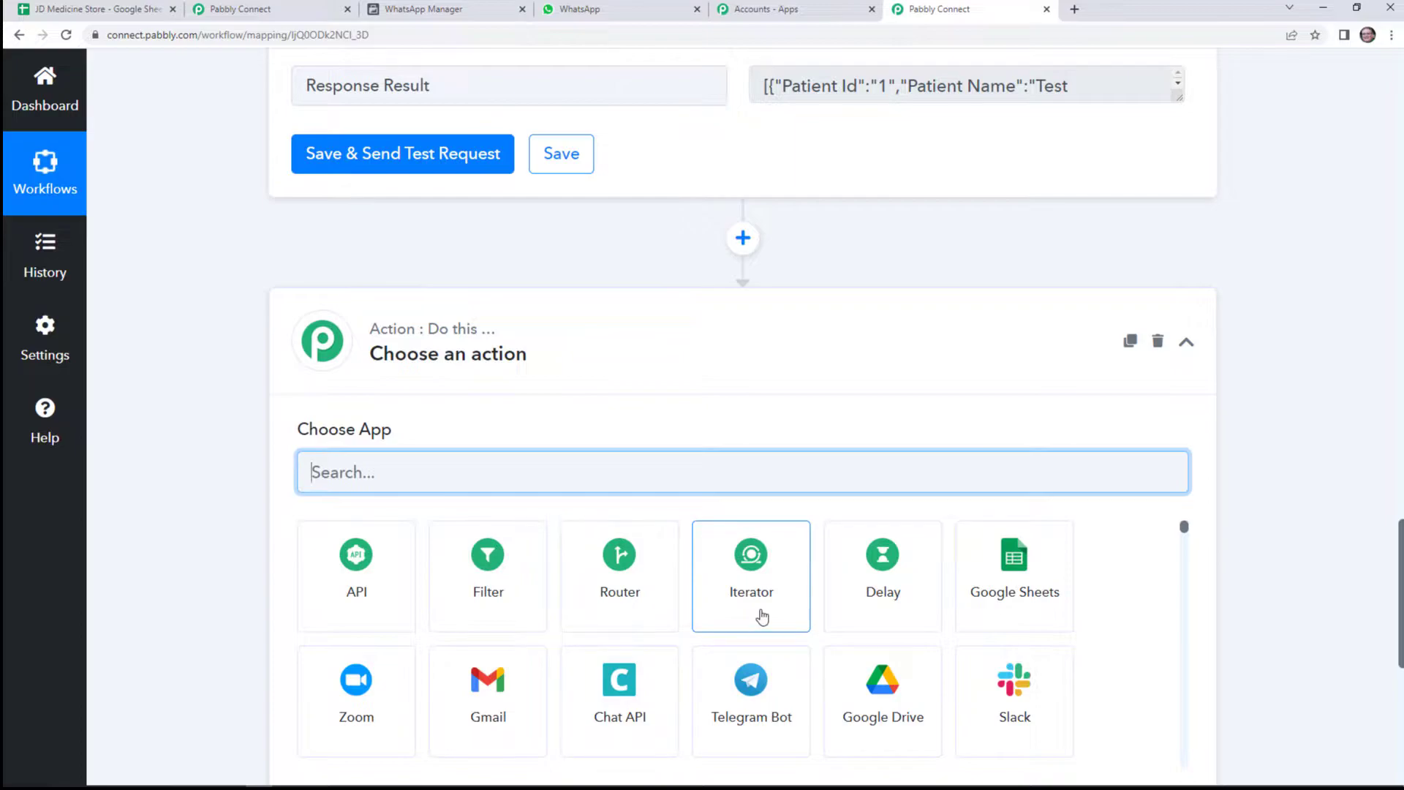
pyautogui.click(760, 617)
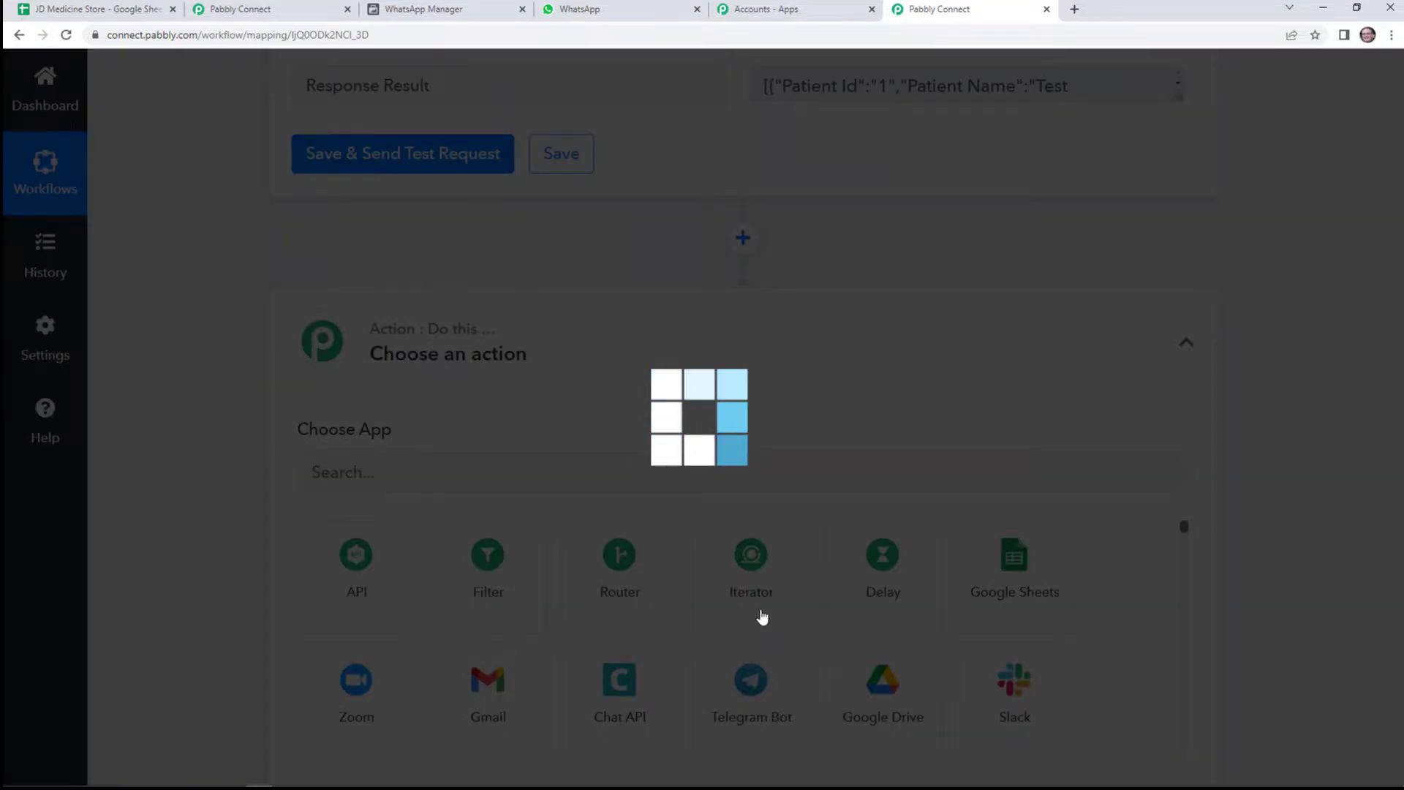
pyautogui.scroll(-2, 643, 534)
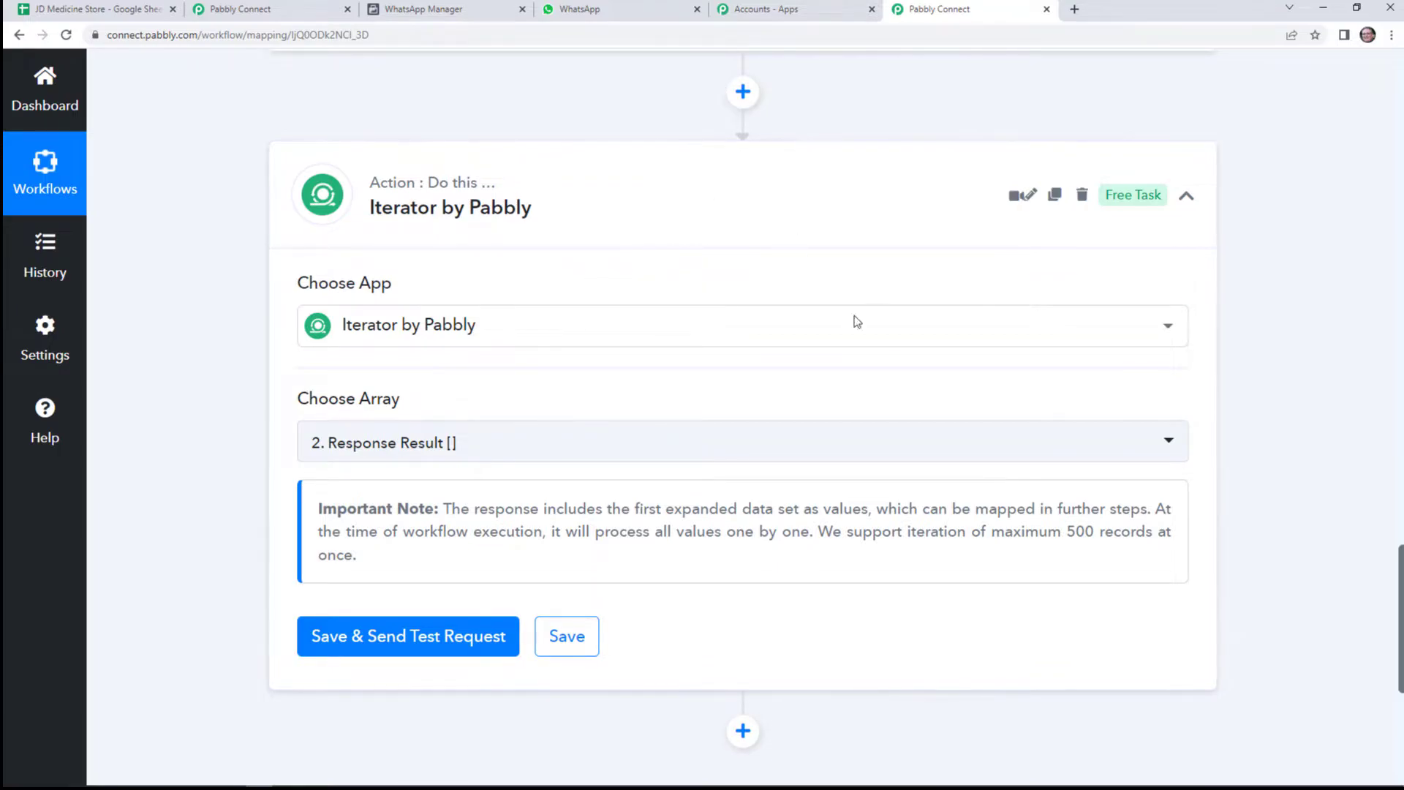
pyautogui.scroll(4, 793, 239)
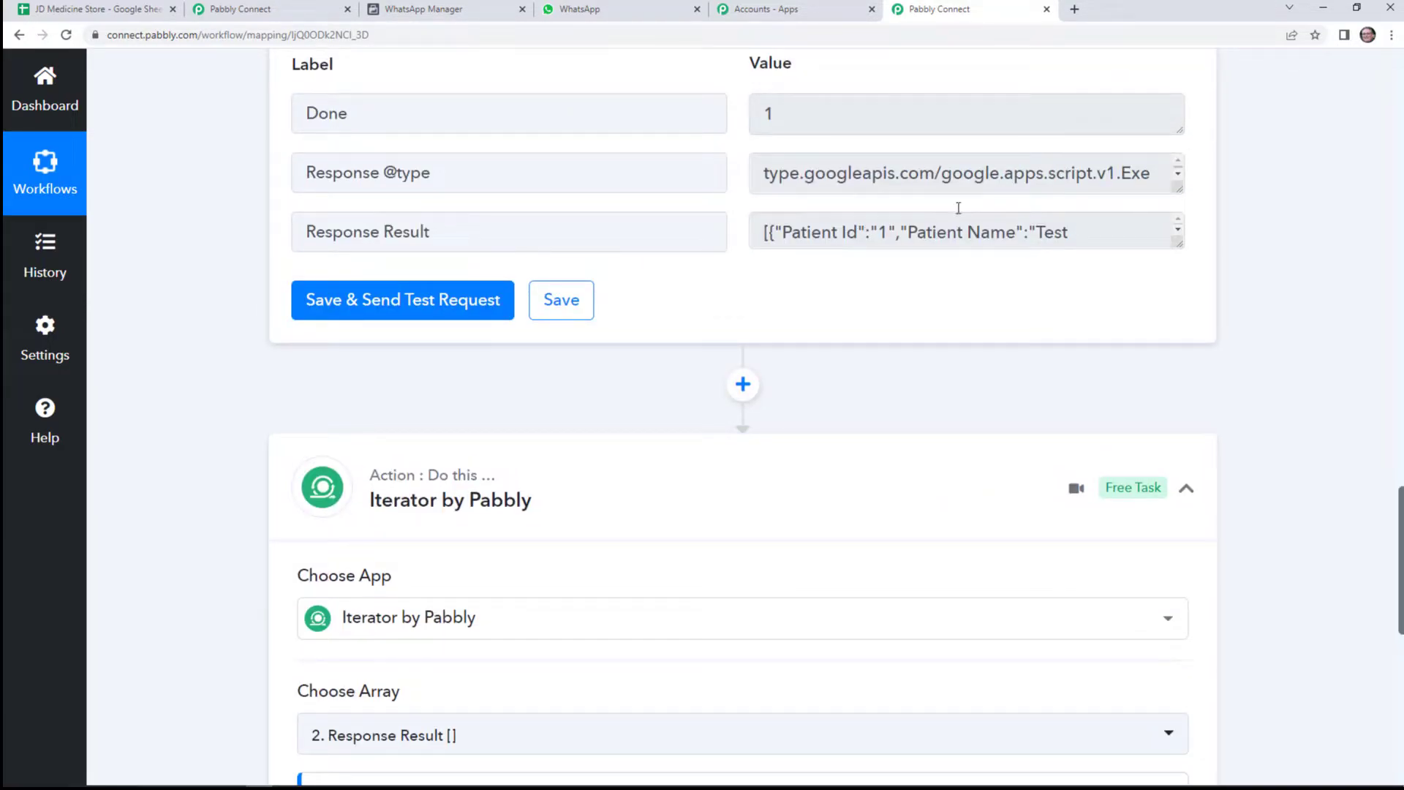
pyautogui.scroll(-2, 598, 434)
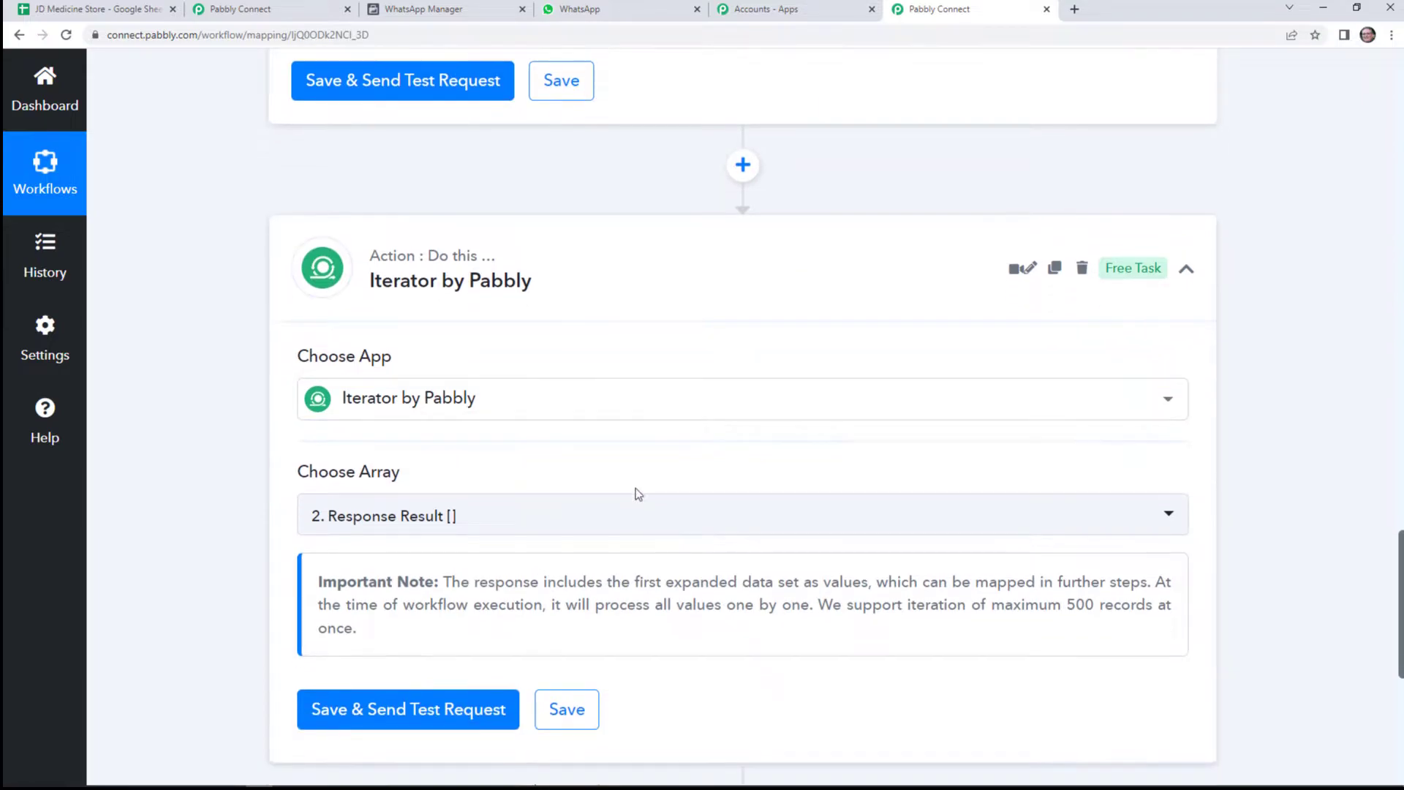
# Save and test the Iterator with the 2. Response Result [] array, and review the patient fields in its response.
pyautogui.click(465, 633)
pyautogui.scroll(-5, 745, 622)
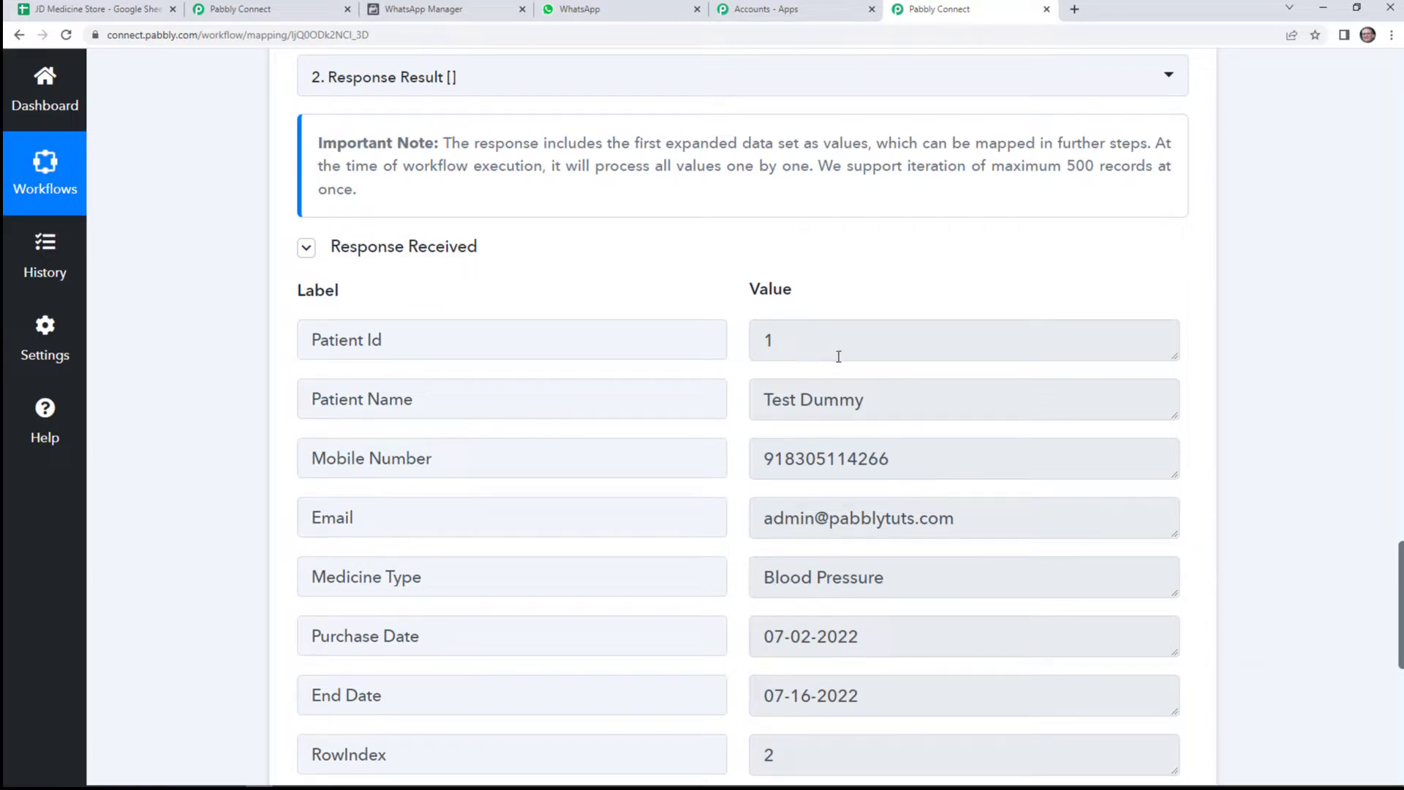
pyautogui.scroll(2, 942, 359)
pyautogui.scroll(-7, 951, 410)
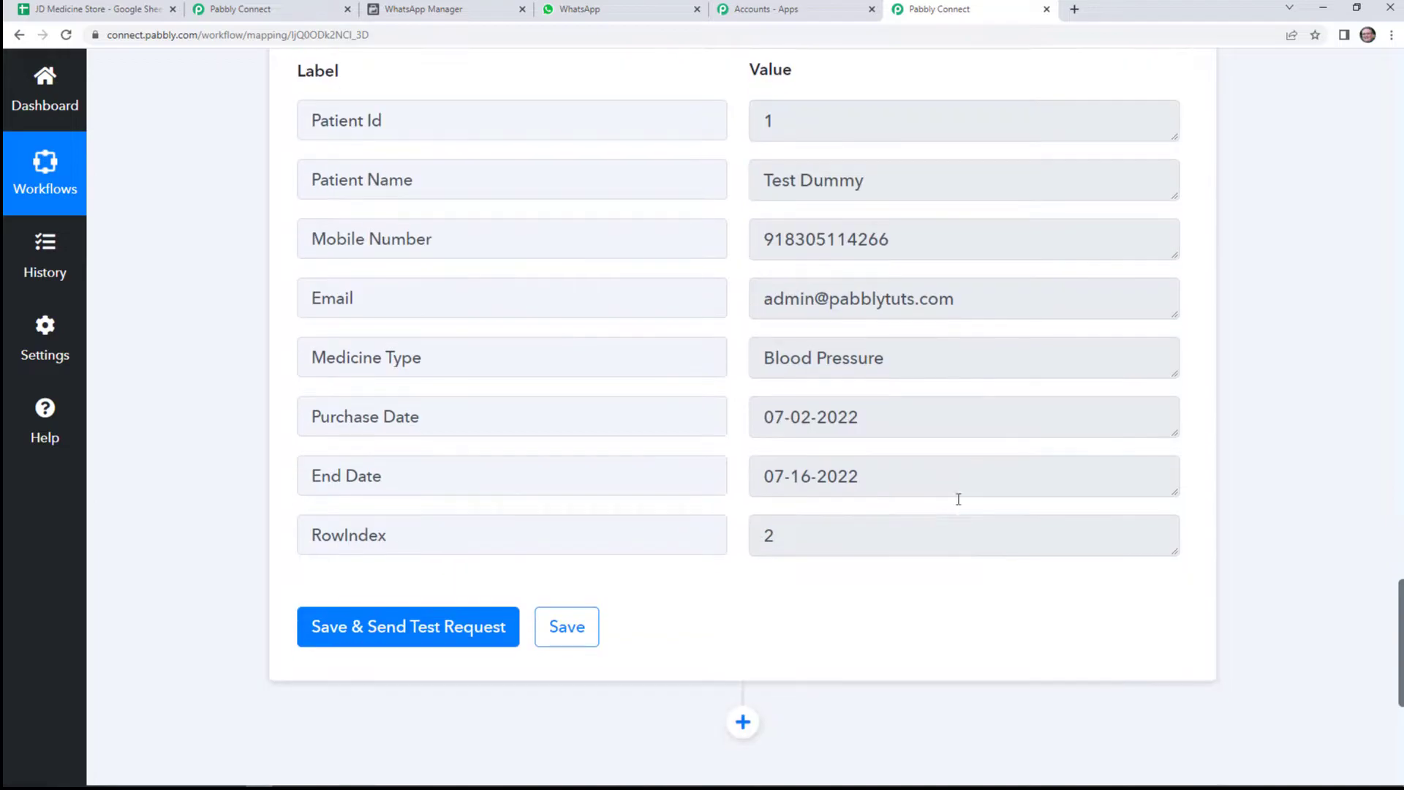
# Add a Date/Time Formatter by Pabbly action after the Iterator step.
pyautogui.scroll(-1, 949, 537)
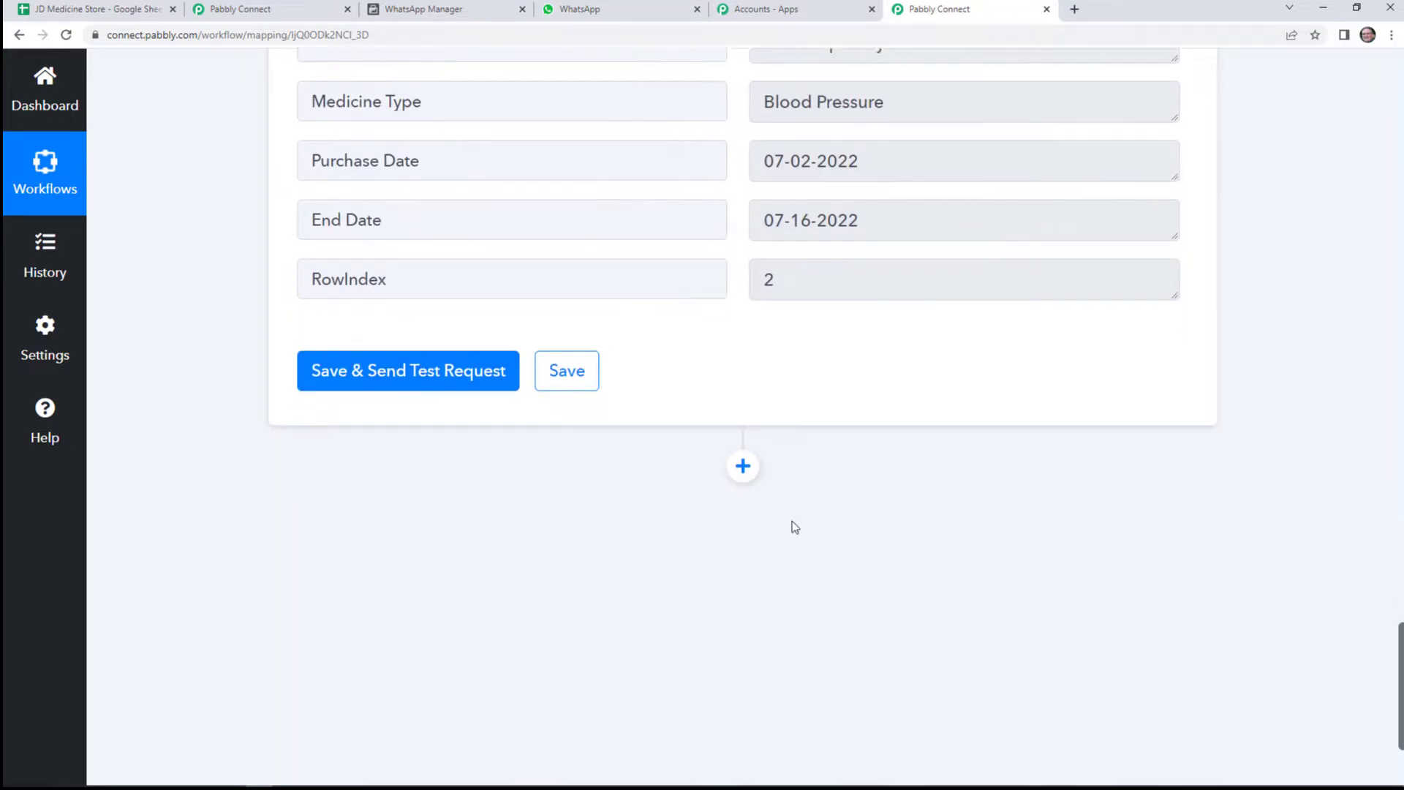
pyautogui.click(744, 431)
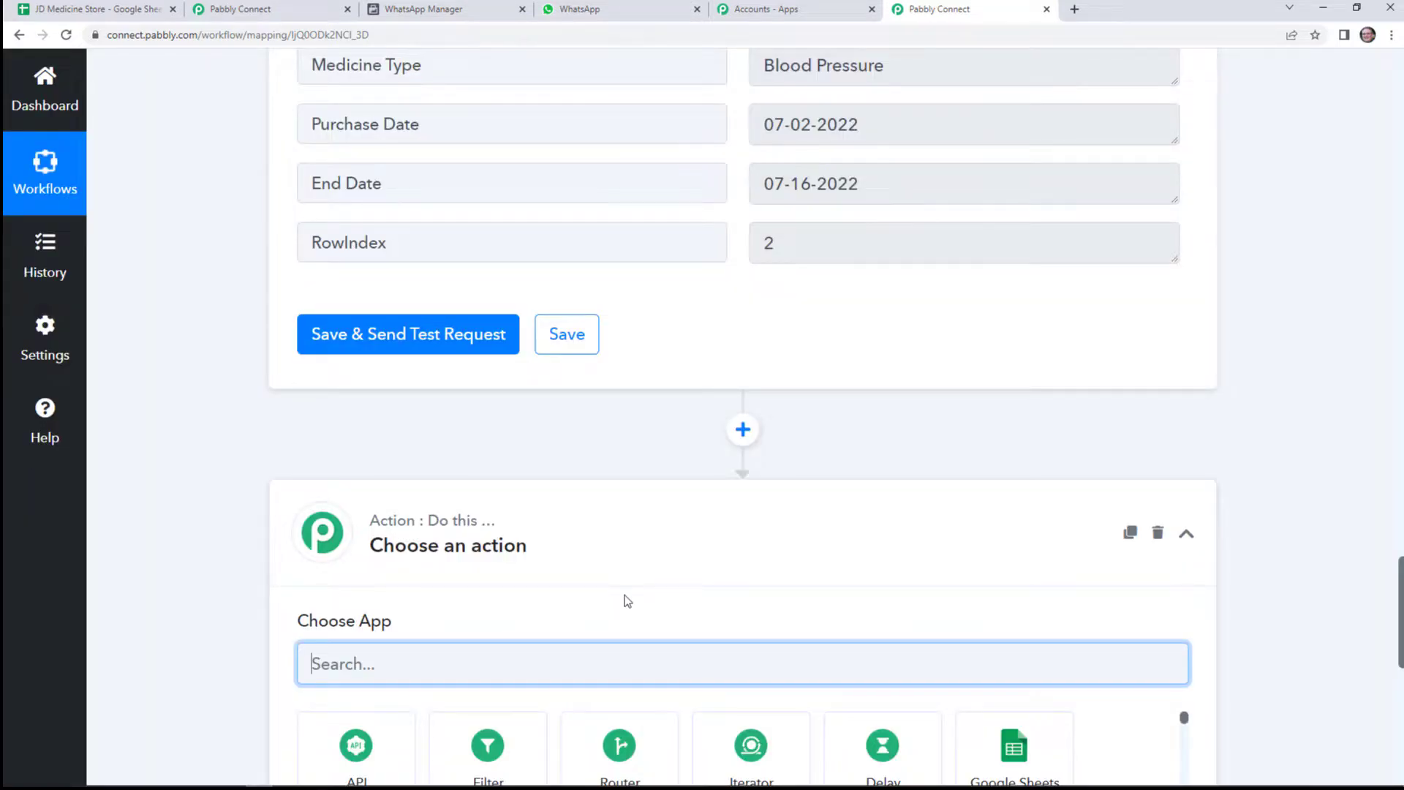
pyautogui.write('dat')
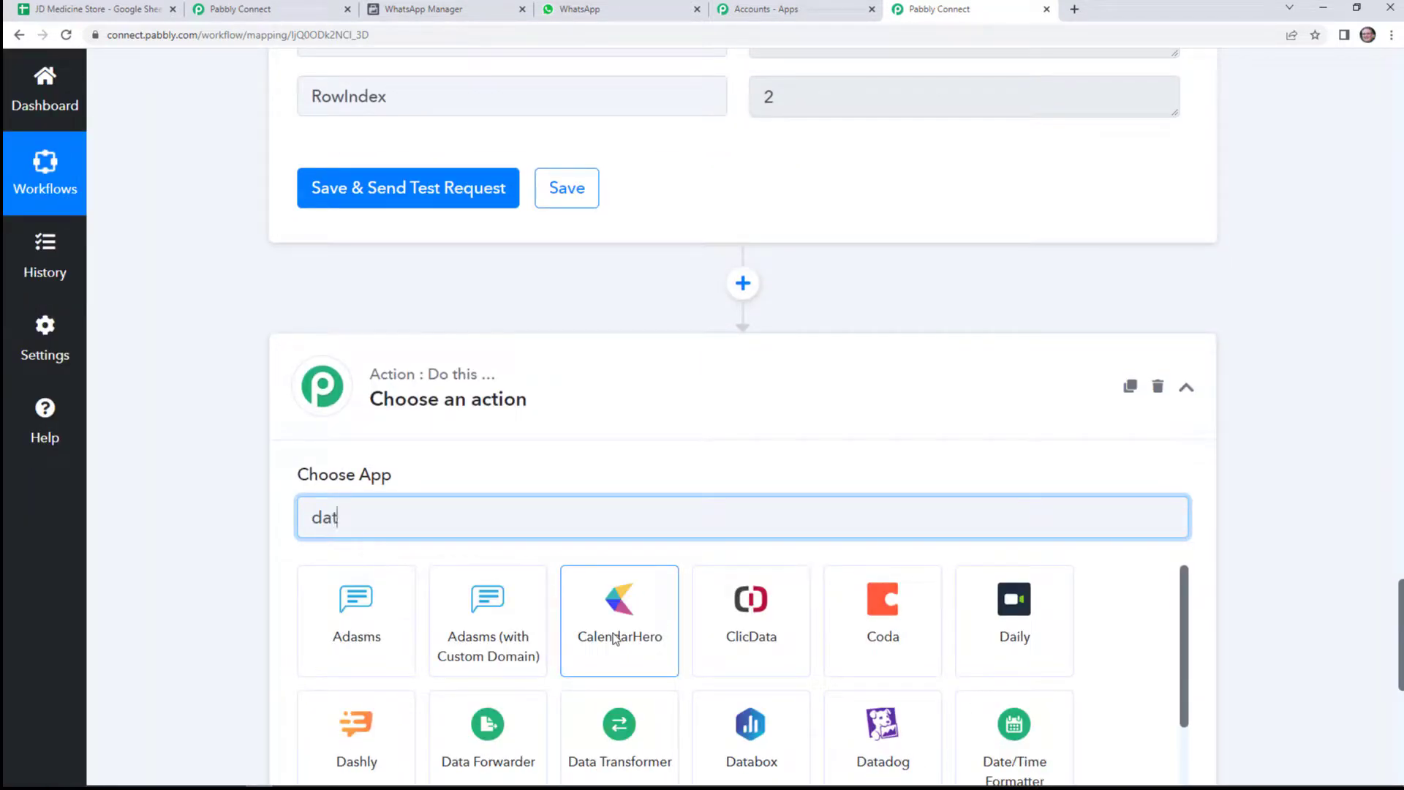
pyautogui.write('e')
pyautogui.click(380, 634)
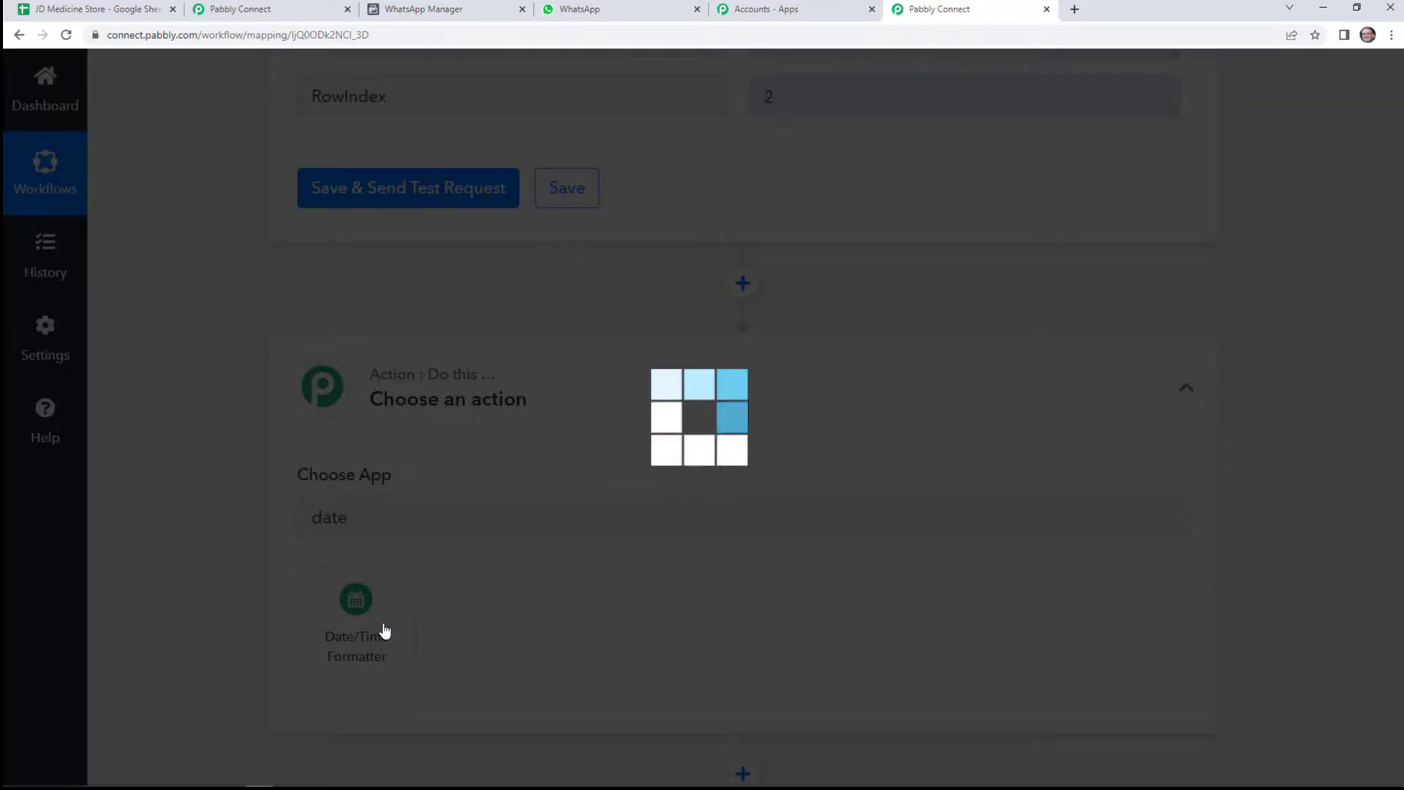
pyautogui.scroll(-1, 688, 545)
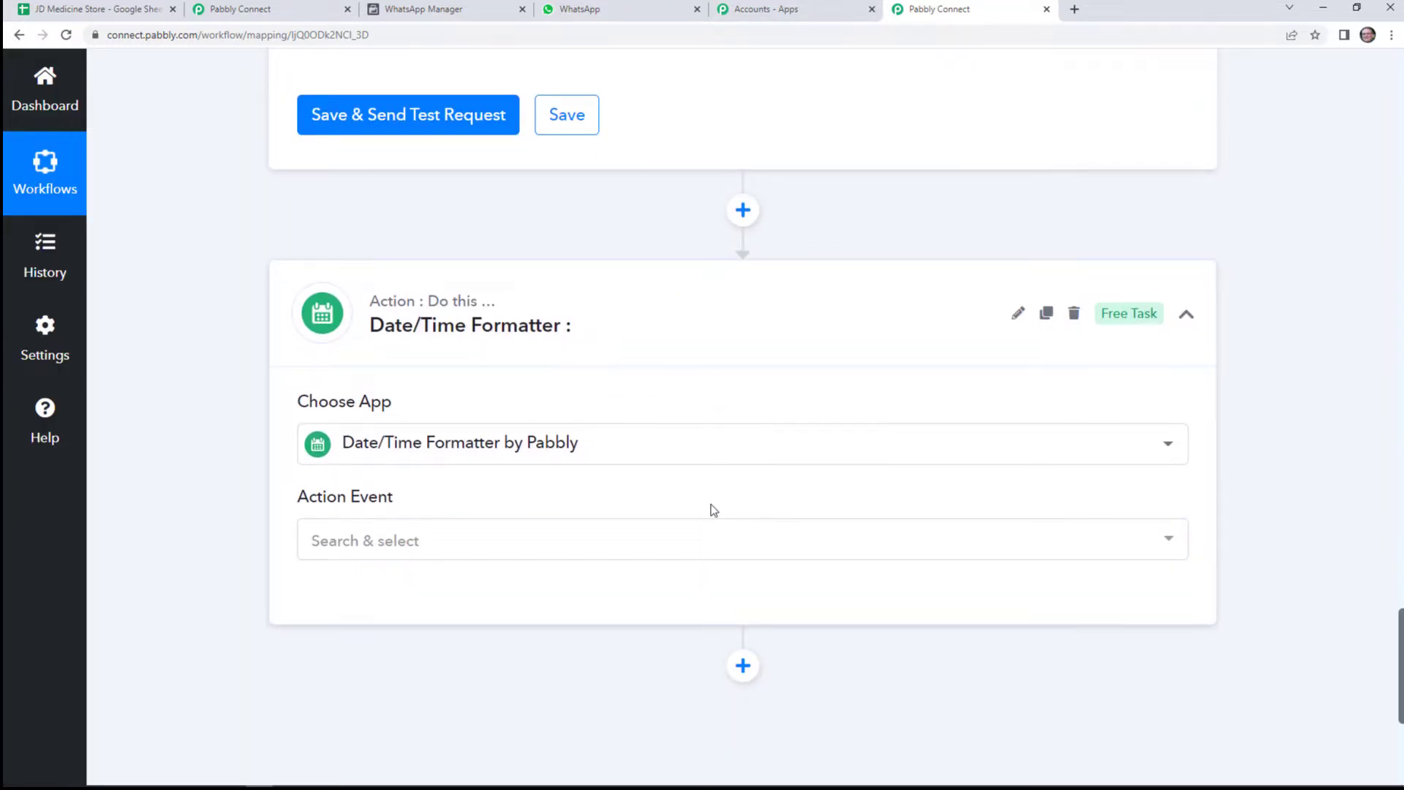
# Set the formatter's action event to Current Date and connect it.
pyautogui.click(667, 550)
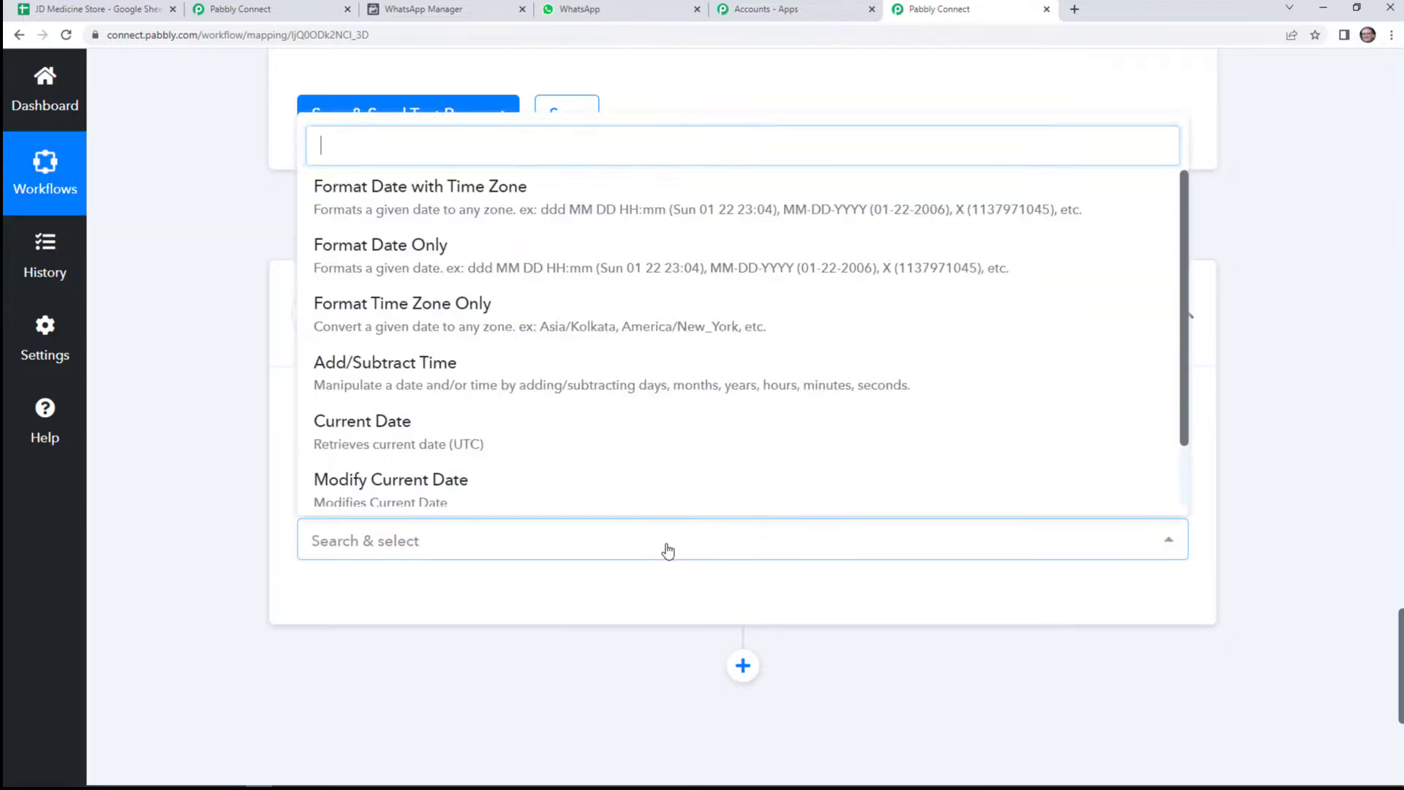
pyautogui.click(608, 455)
pyautogui.click(343, 600)
pyautogui.scroll(-2, 596, 612)
pyautogui.scroll(-4, 597, 612)
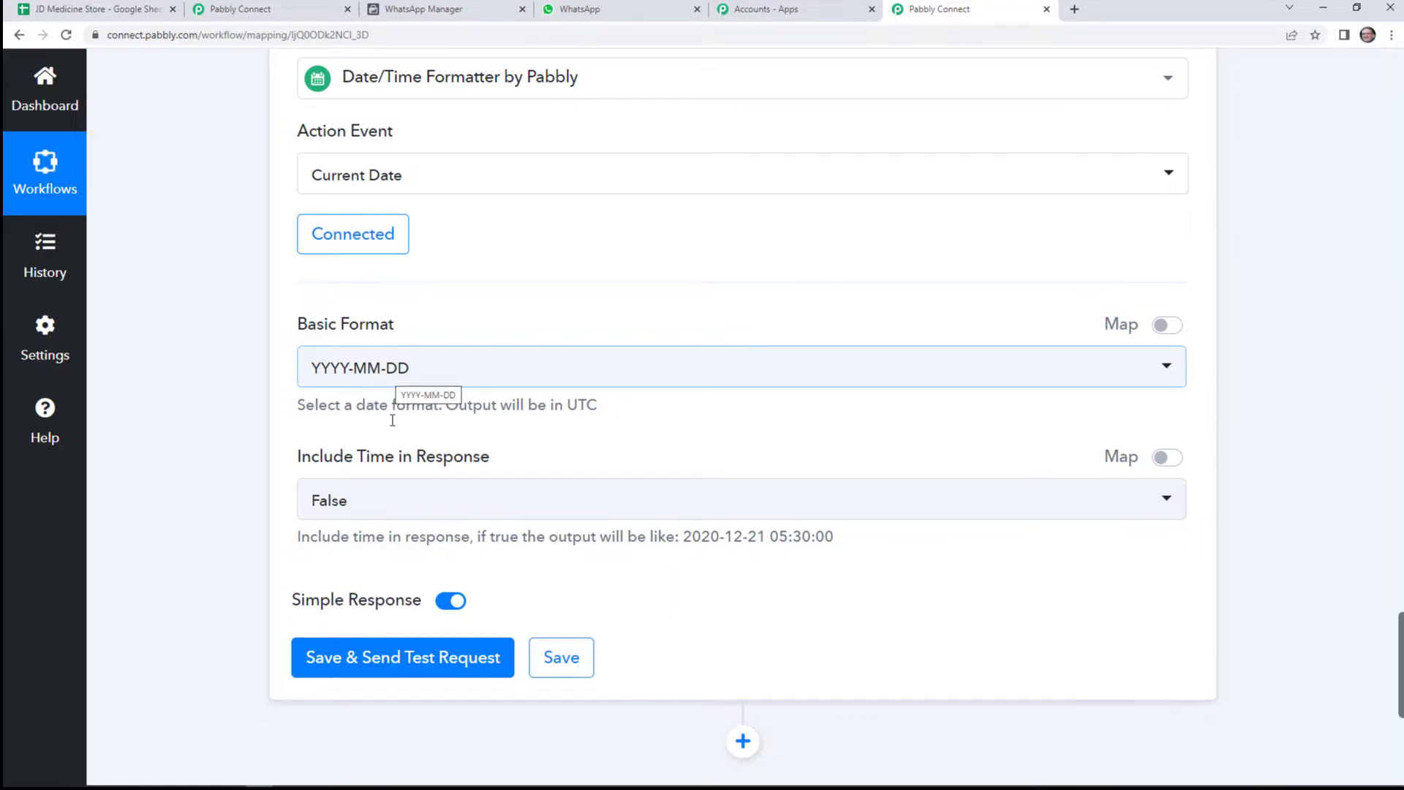
# Set the current date's Basic Format to MM-DD-YYYY and compare it with the date format in the JD Medicine Store sheet.
pyautogui.click(423, 368)
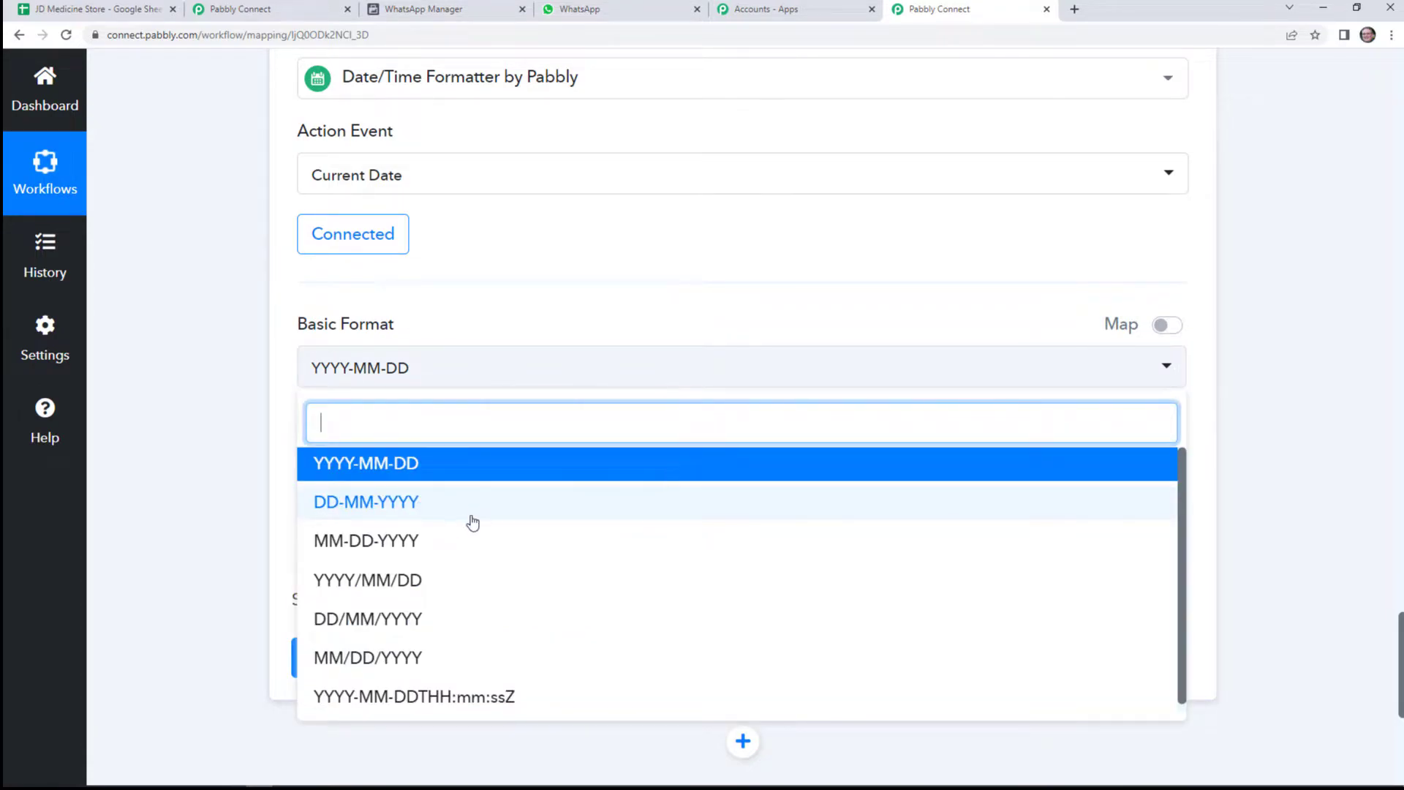
pyautogui.click(444, 547)
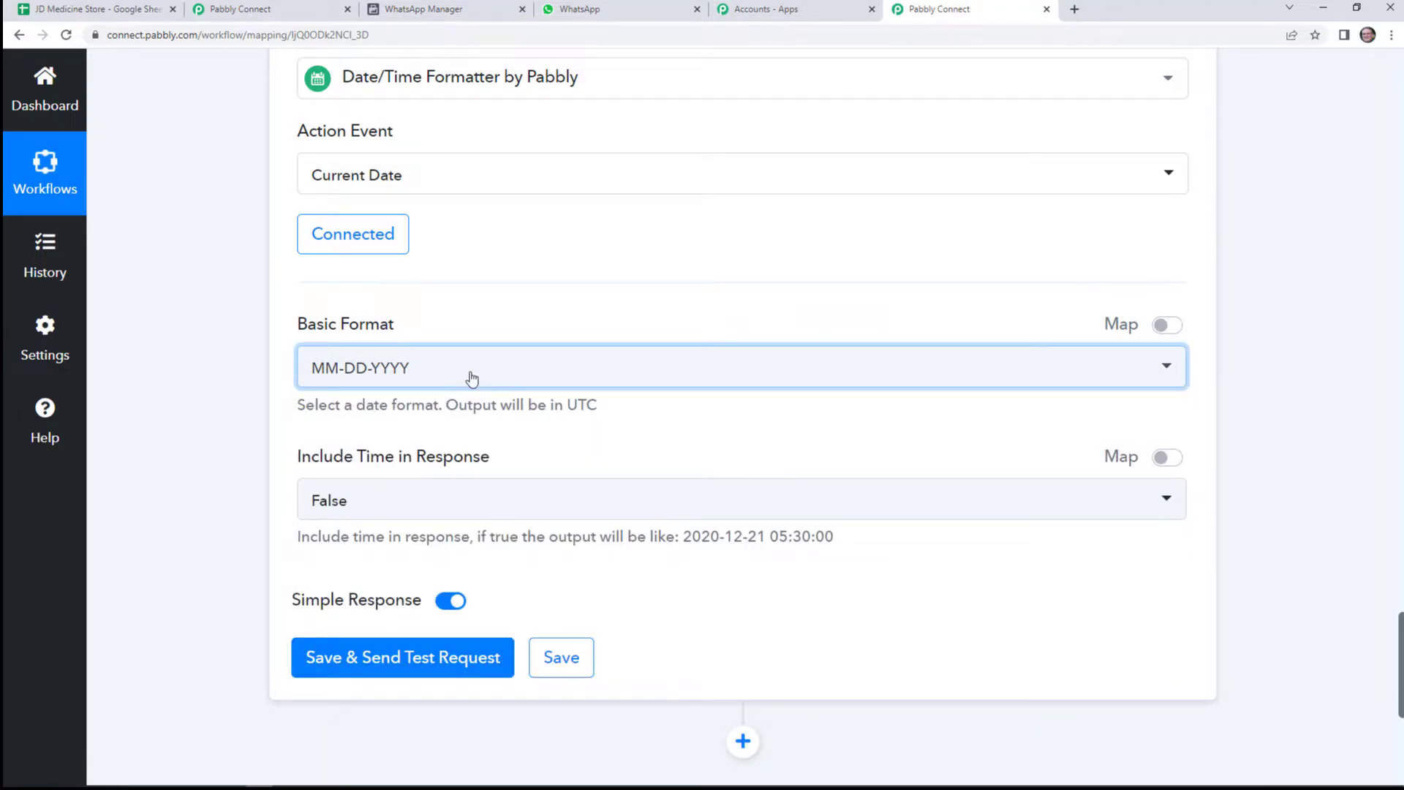
pyautogui.click(73, 9)
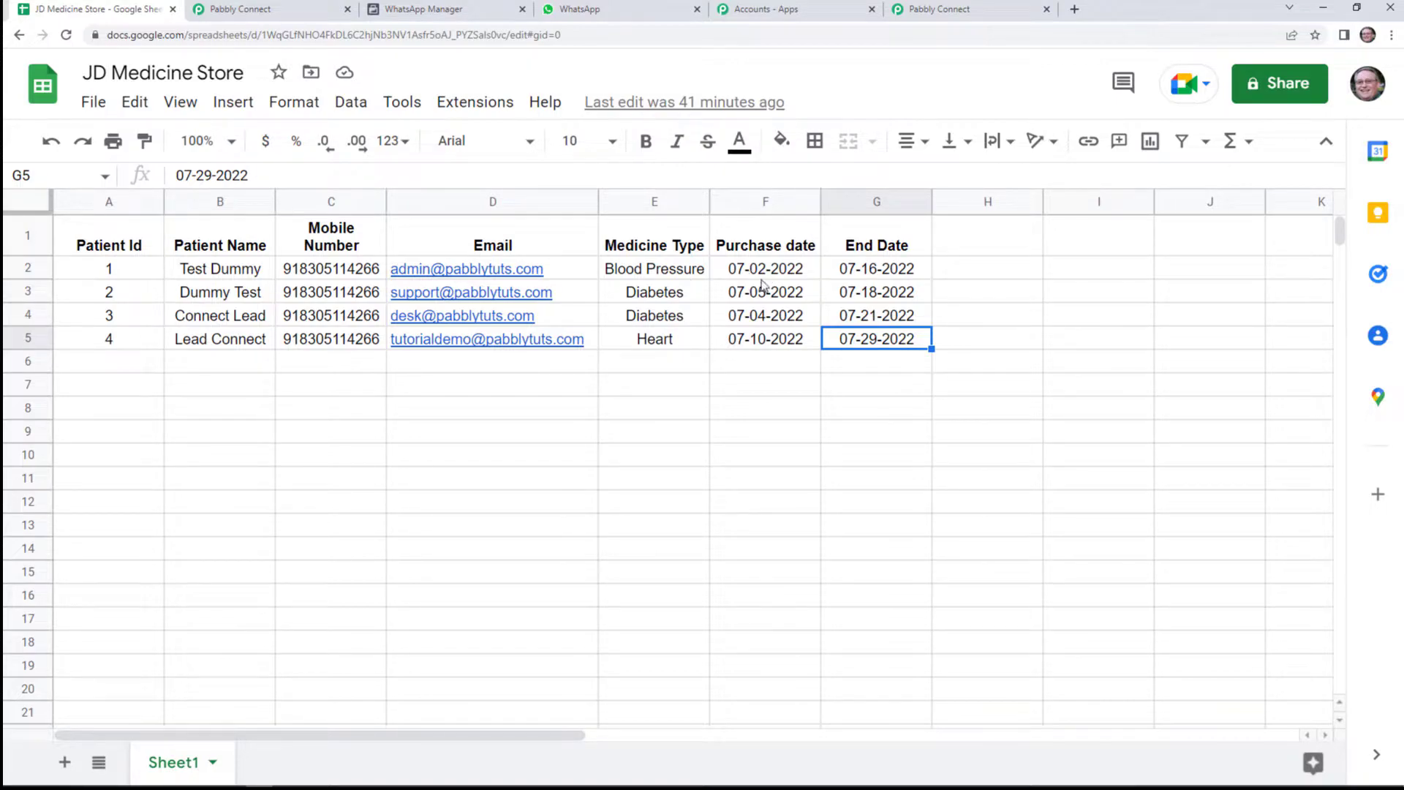
pyautogui.click(925, 8)
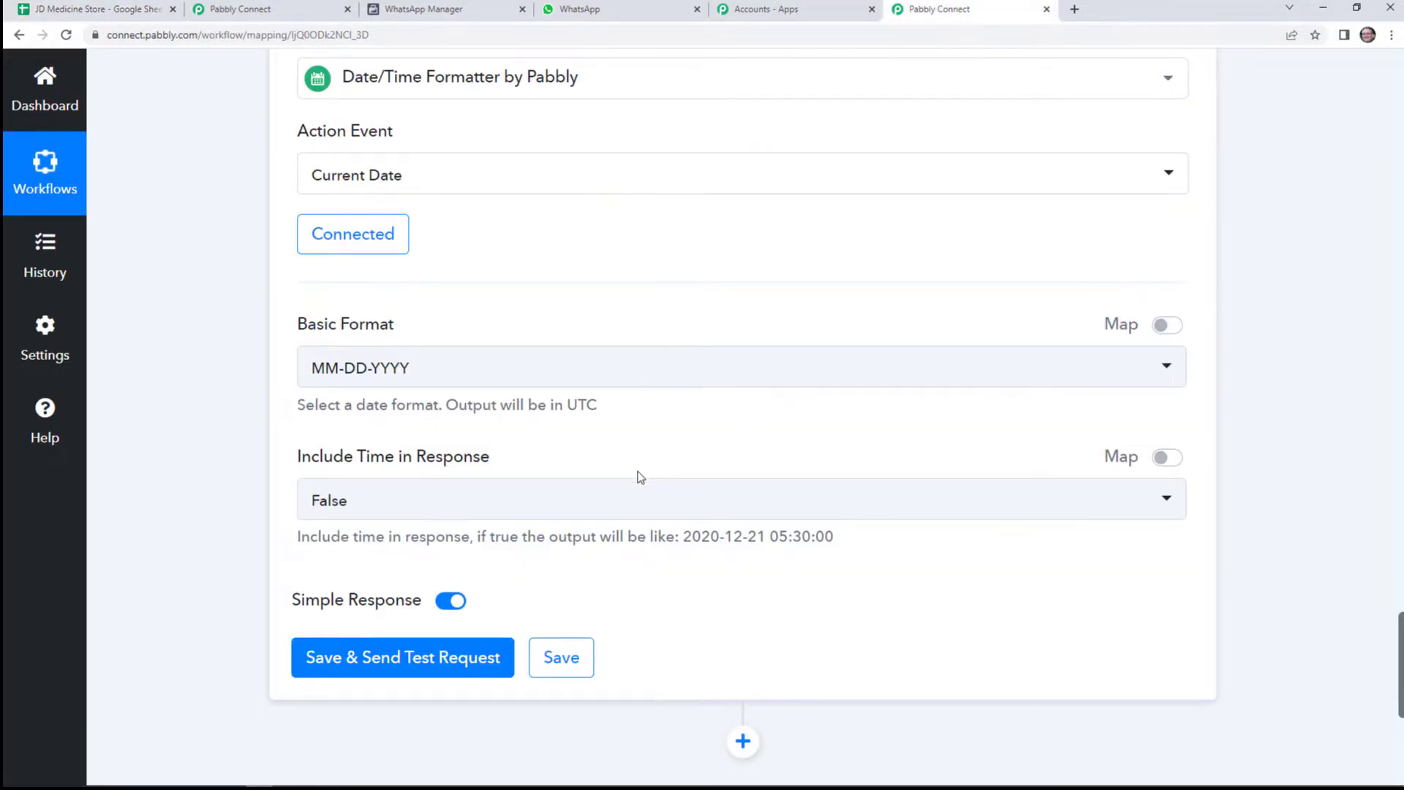
# Save and test the Current Date step, and check the date in its response.
pyautogui.scroll(-2, 589, 562)
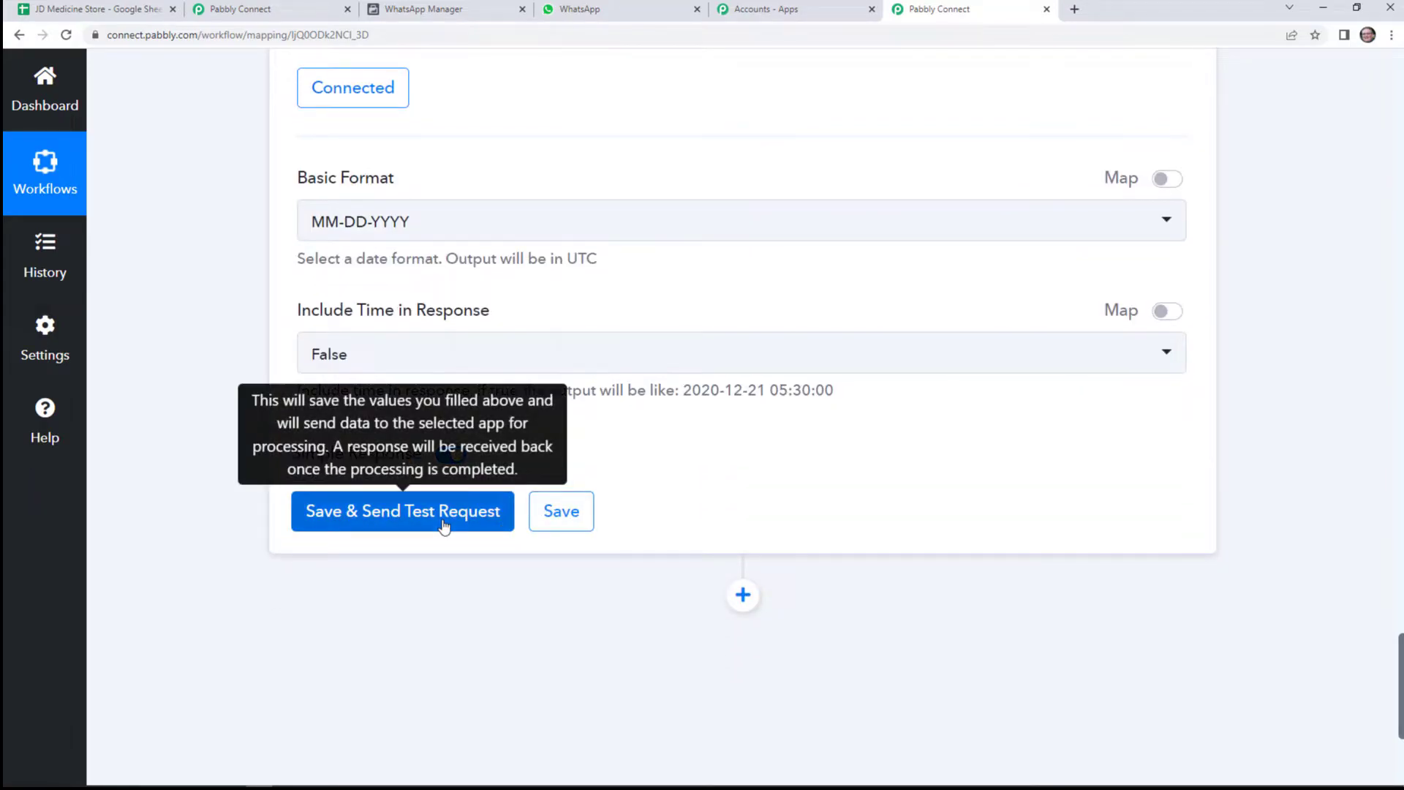
pyautogui.click(444, 525)
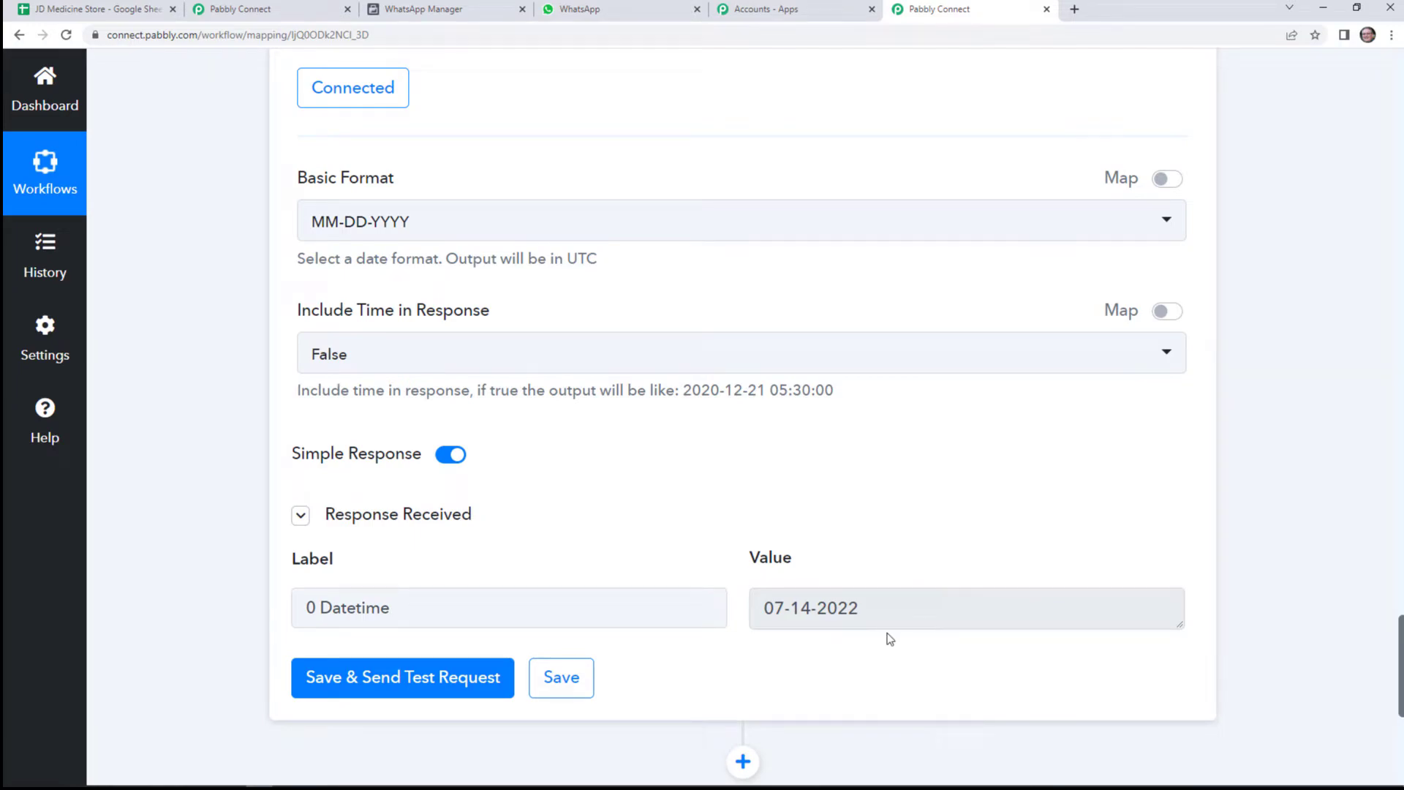
pyautogui.scroll(-2, 889, 639)
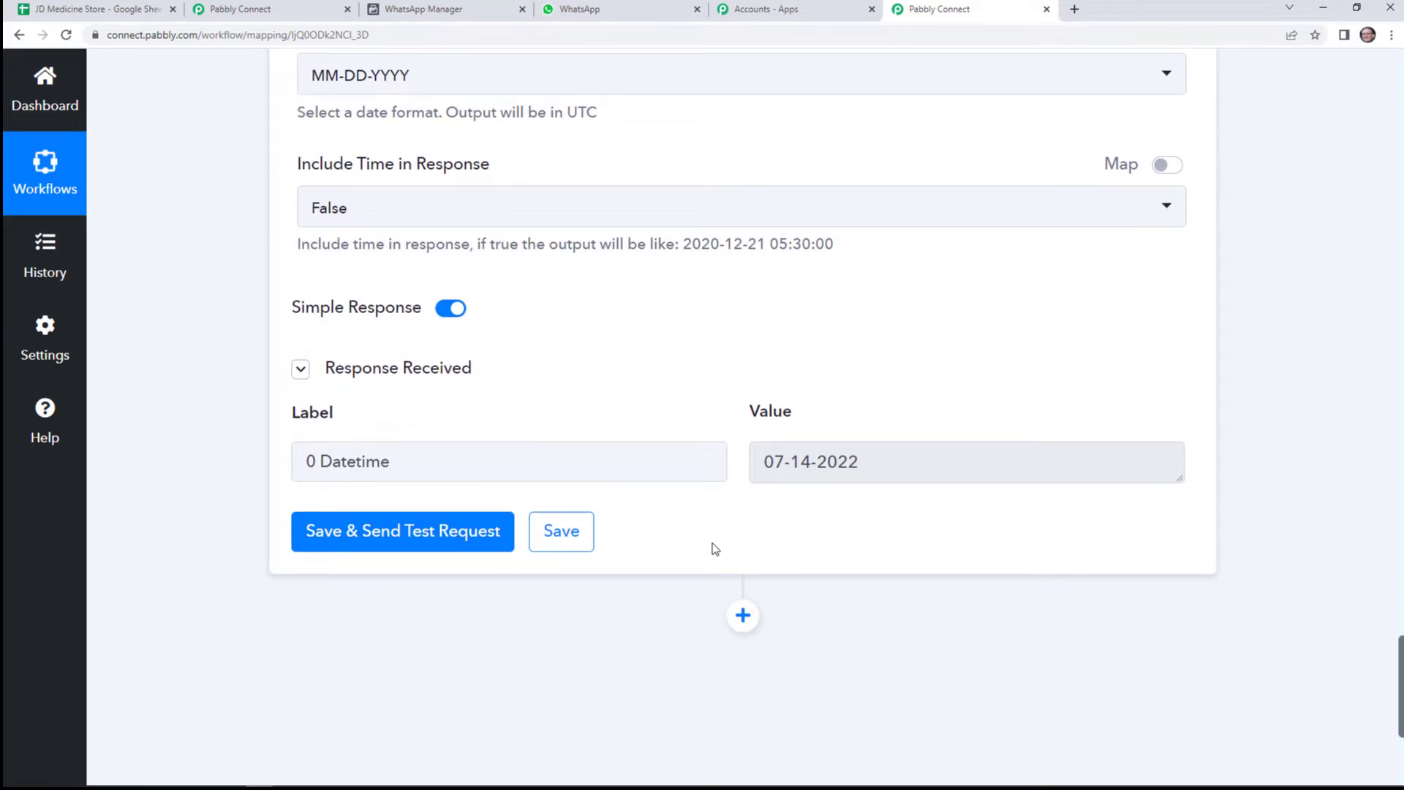
# Add a second Date/Time Formatter by Pabbly action with the Date Duration Calculator (Beta) event after the Current Date step.
pyautogui.scroll(-1, 715, 549)
pyautogui.click(747, 554)
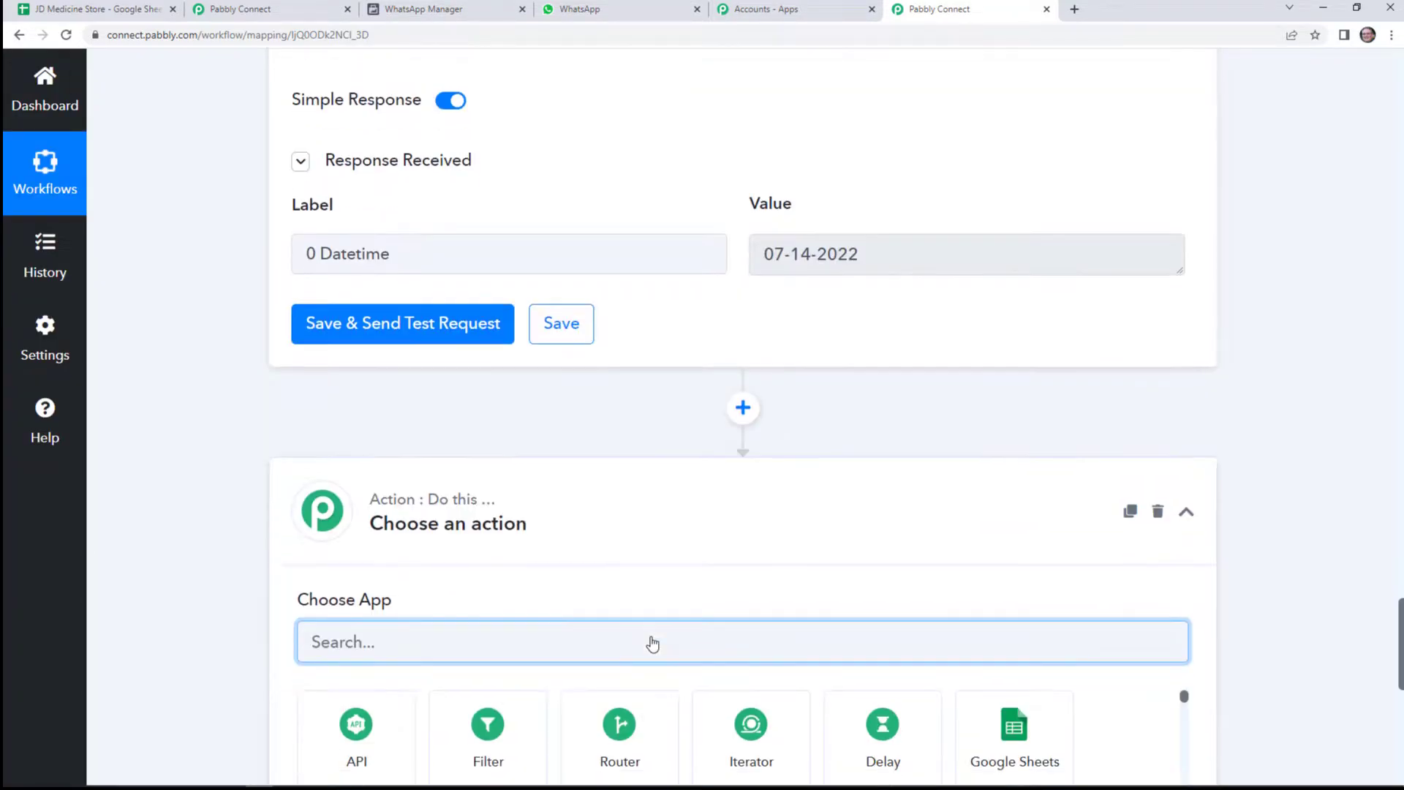
pyautogui.write('dat')
pyautogui.scroll(-3, 629, 585)
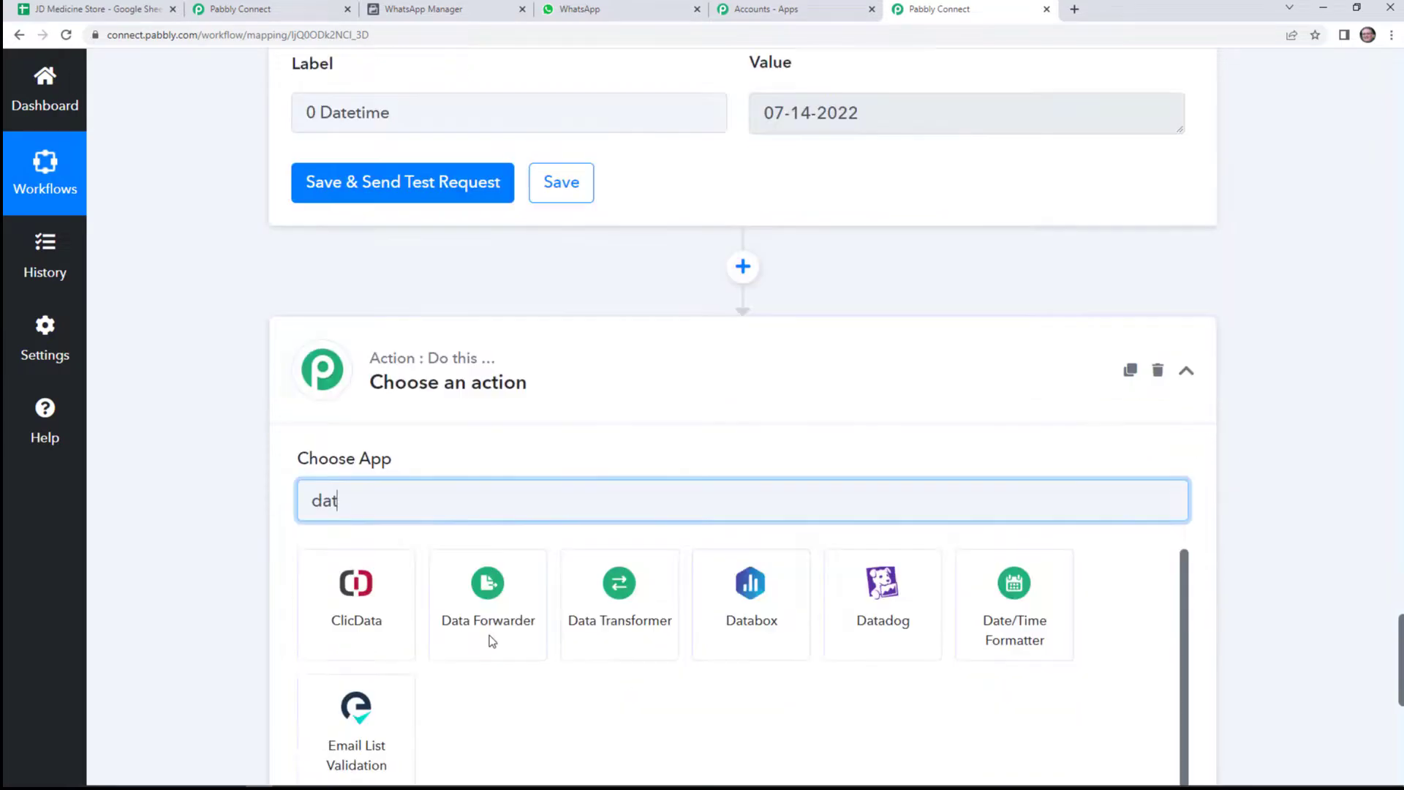
pyautogui.click(962, 524)
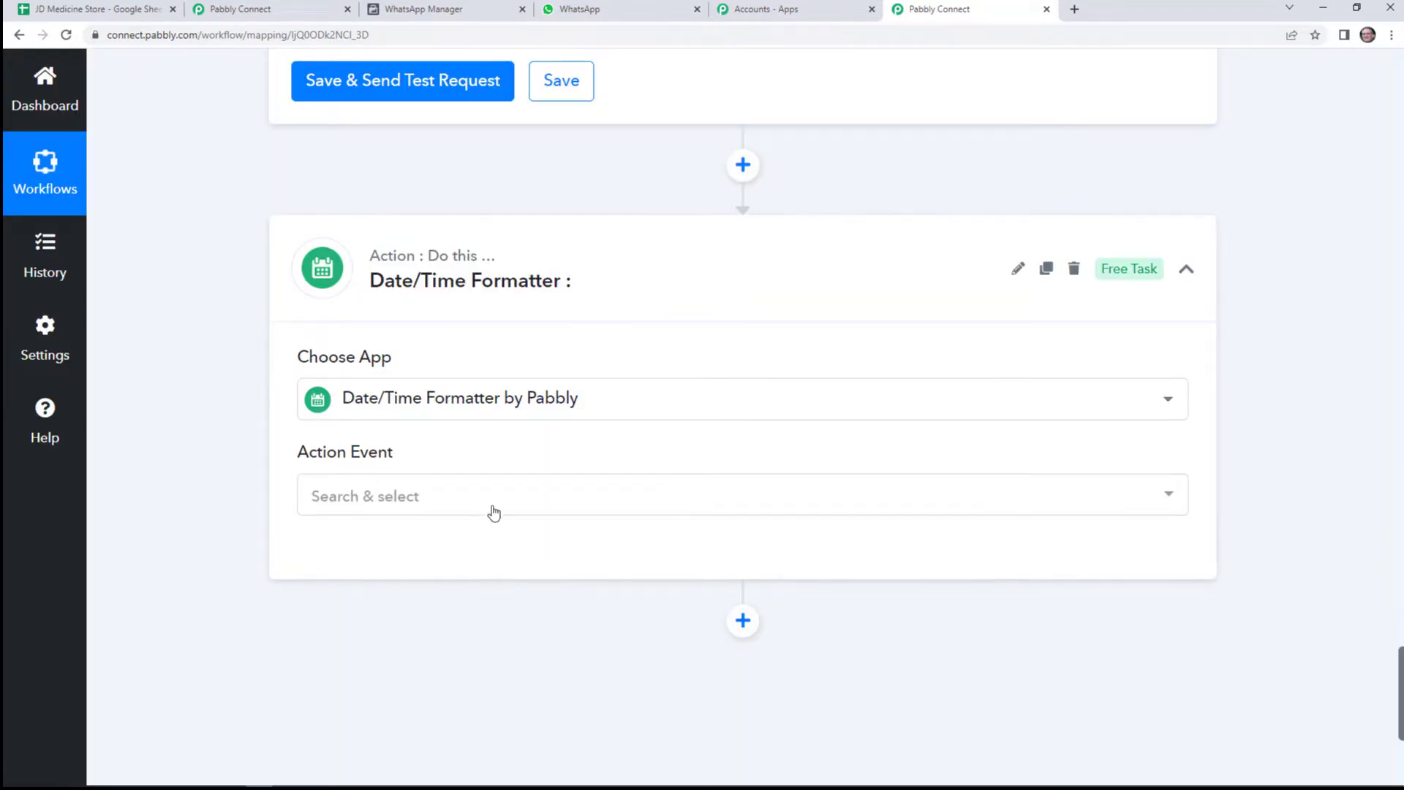
pyautogui.click(489, 506)
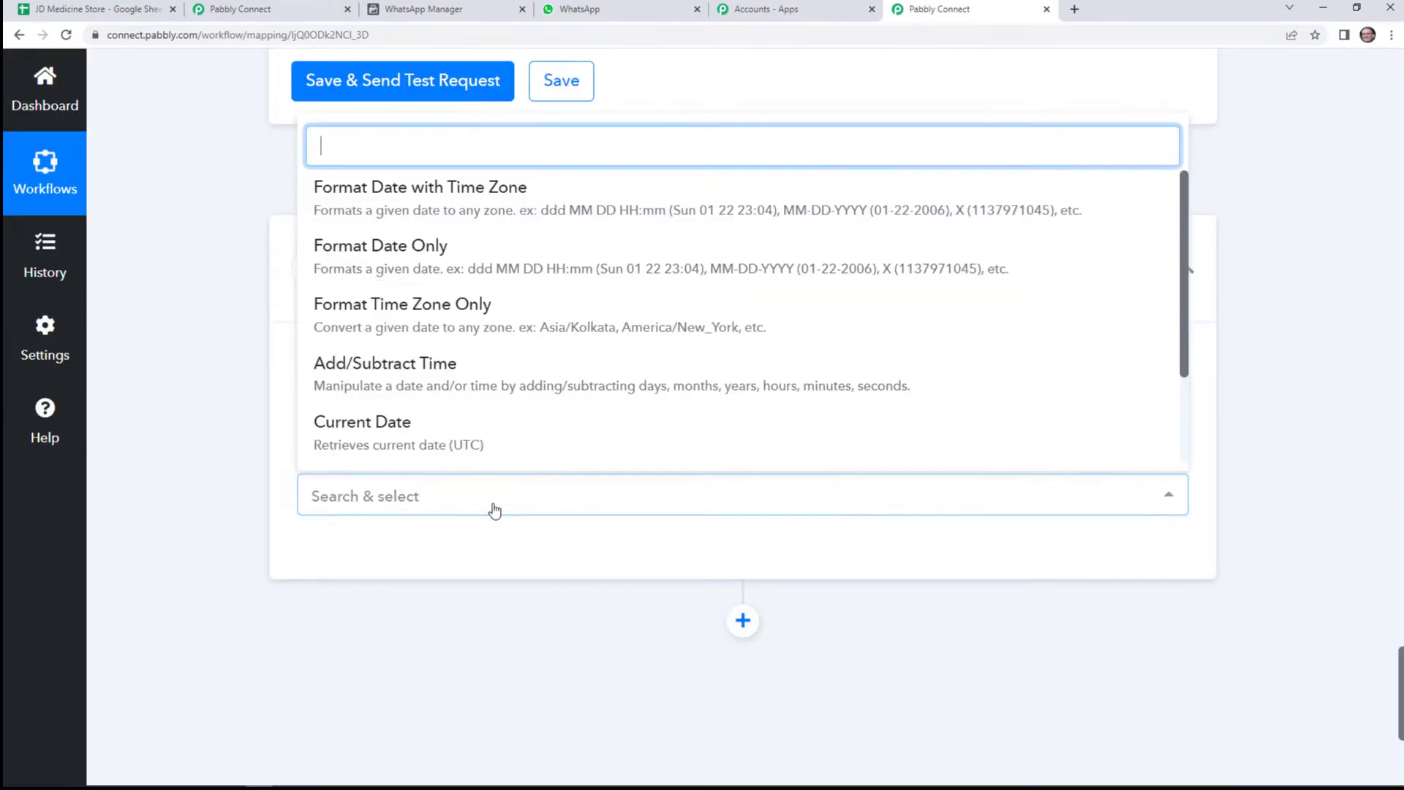
pyautogui.scroll(-4, 612, 393)
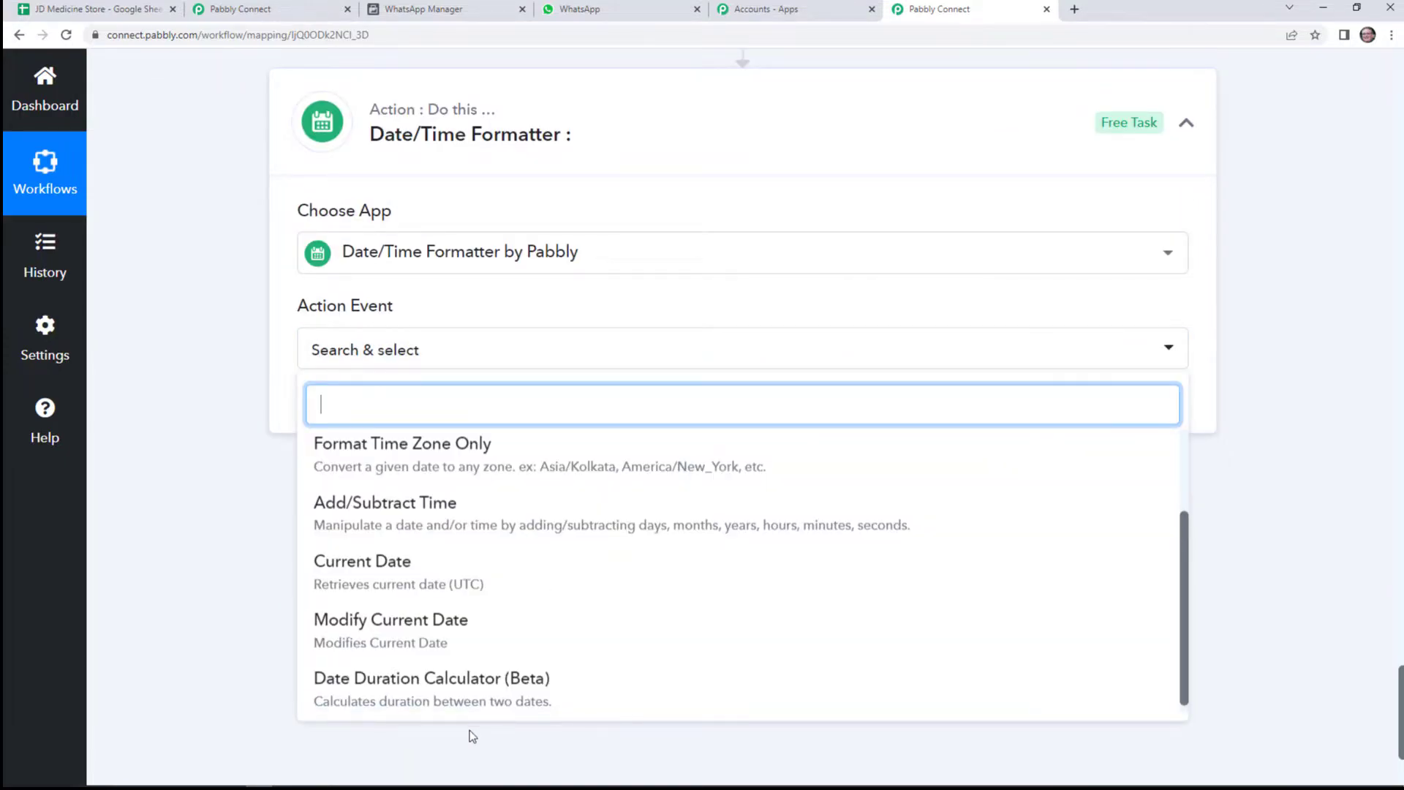
pyautogui.click(479, 696)
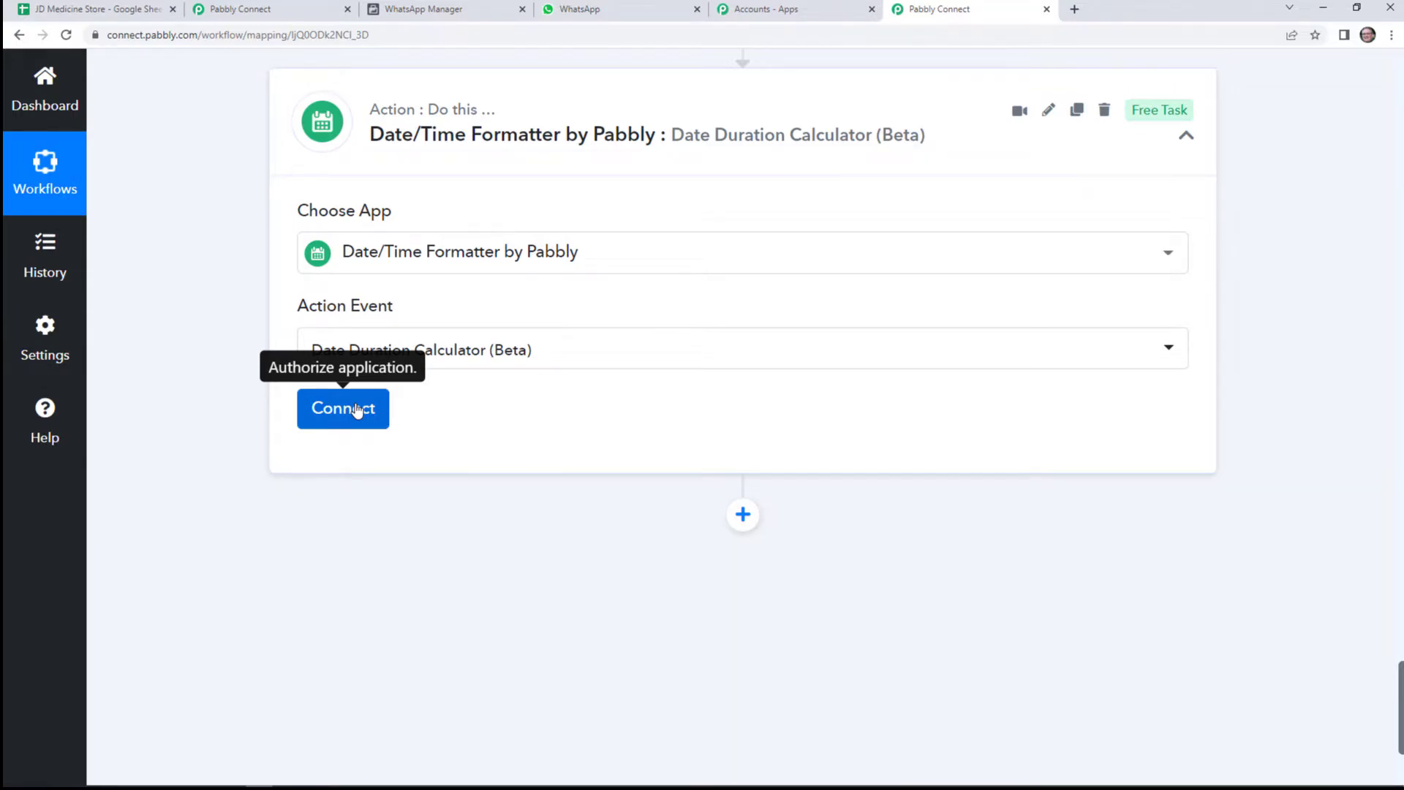
# Compare the first patient's End Date in the JD Medicine Store sheet with the workflow's Current Date response.
pyautogui.click(124, 7)
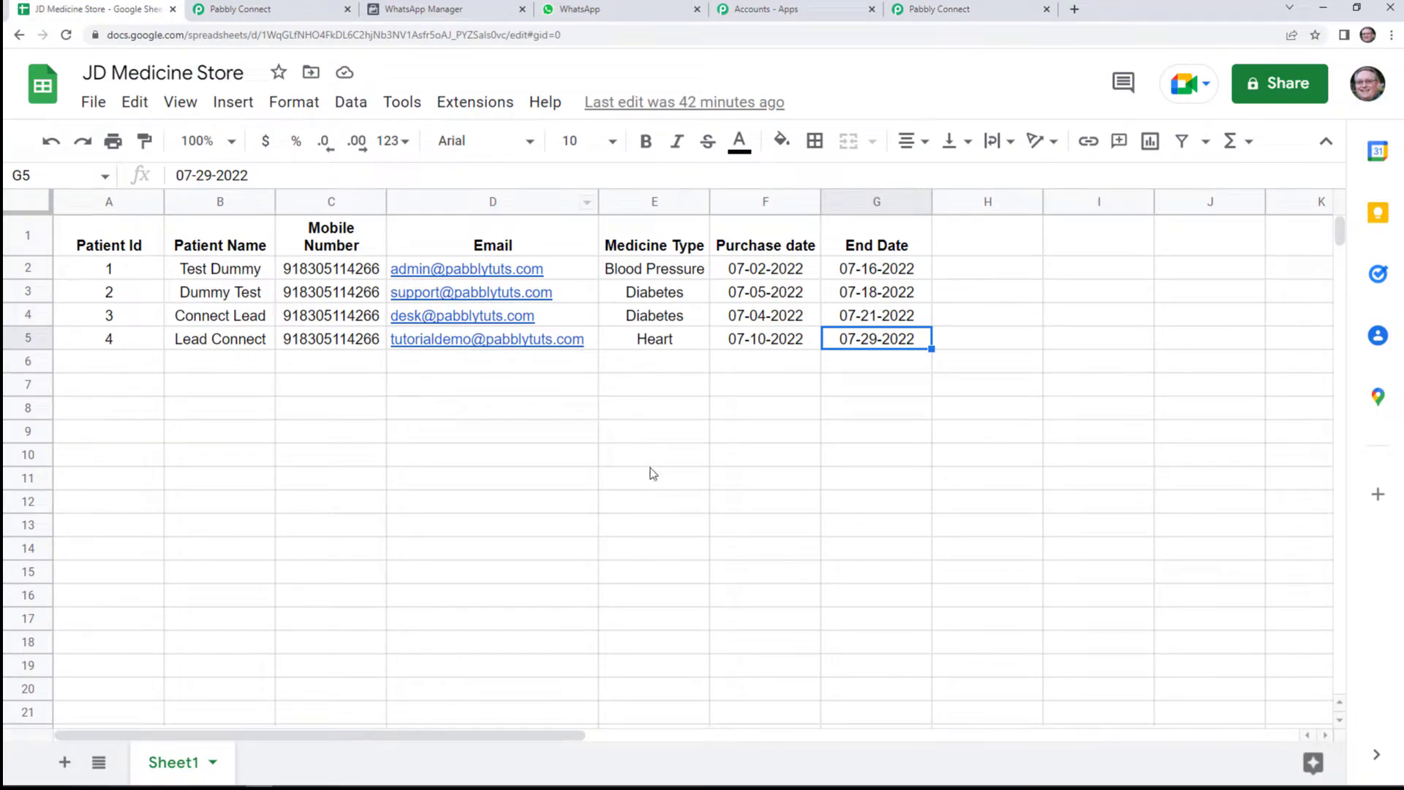
pyautogui.click(875, 276)
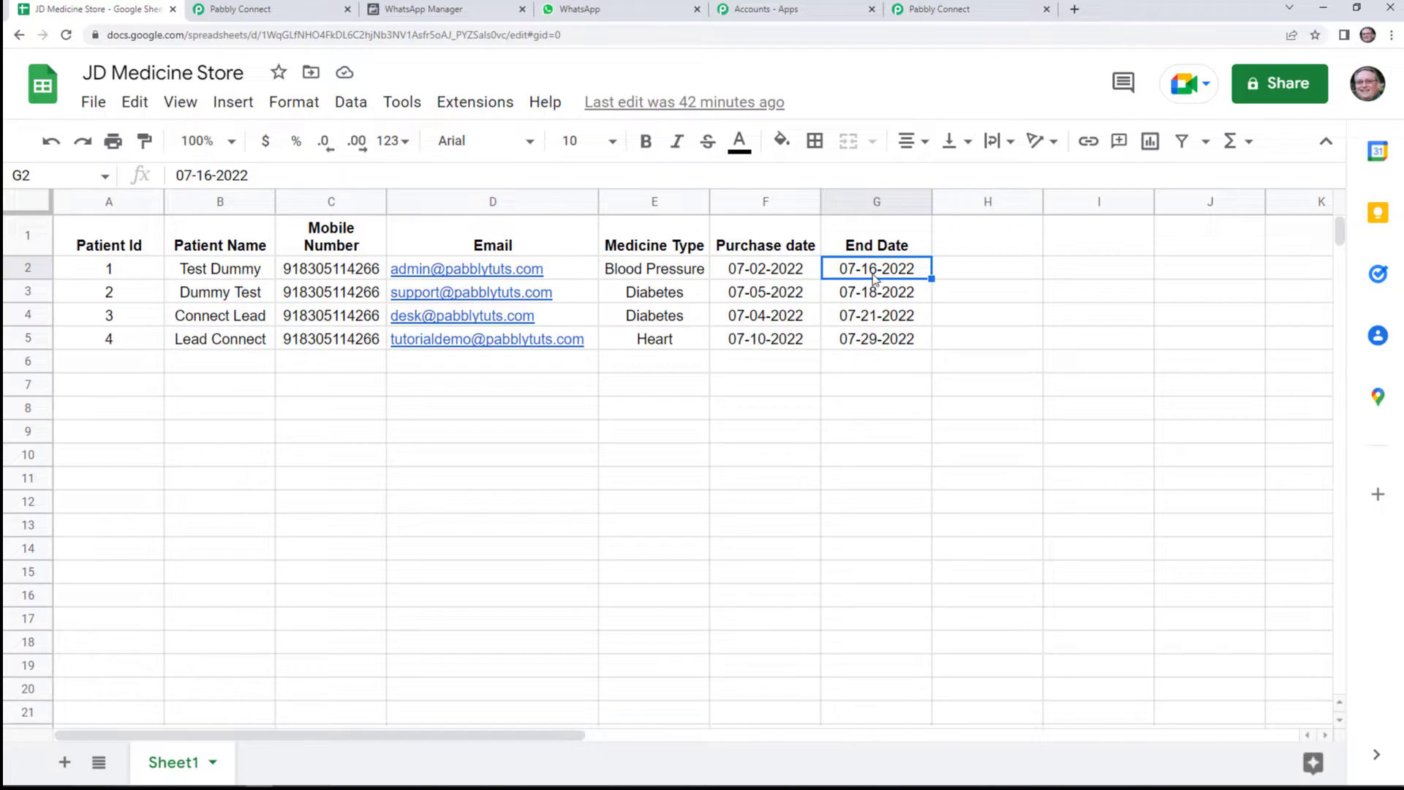
pyautogui.click(943, 9)
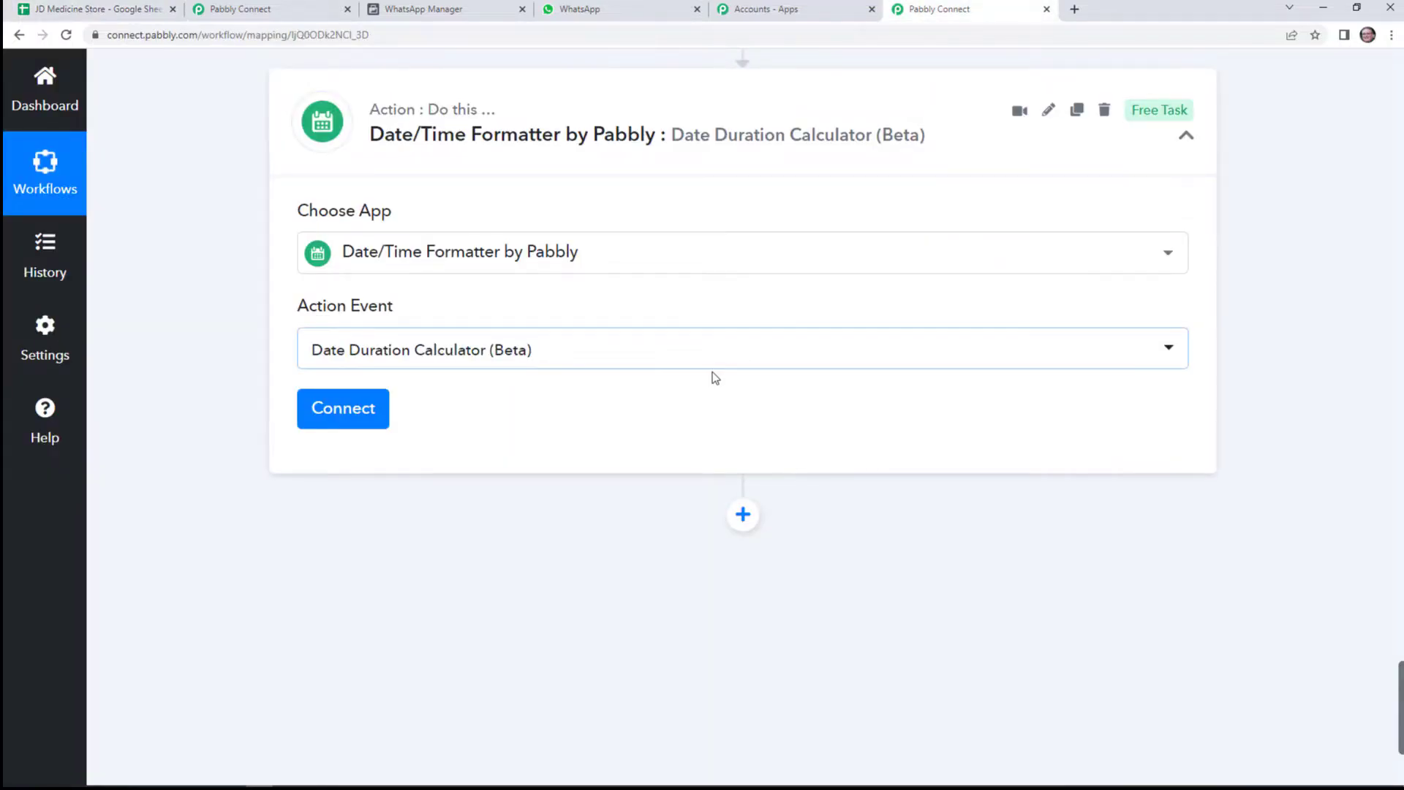
pyautogui.scroll(8, 735, 402)
pyautogui.scroll(-5, 798, 560)
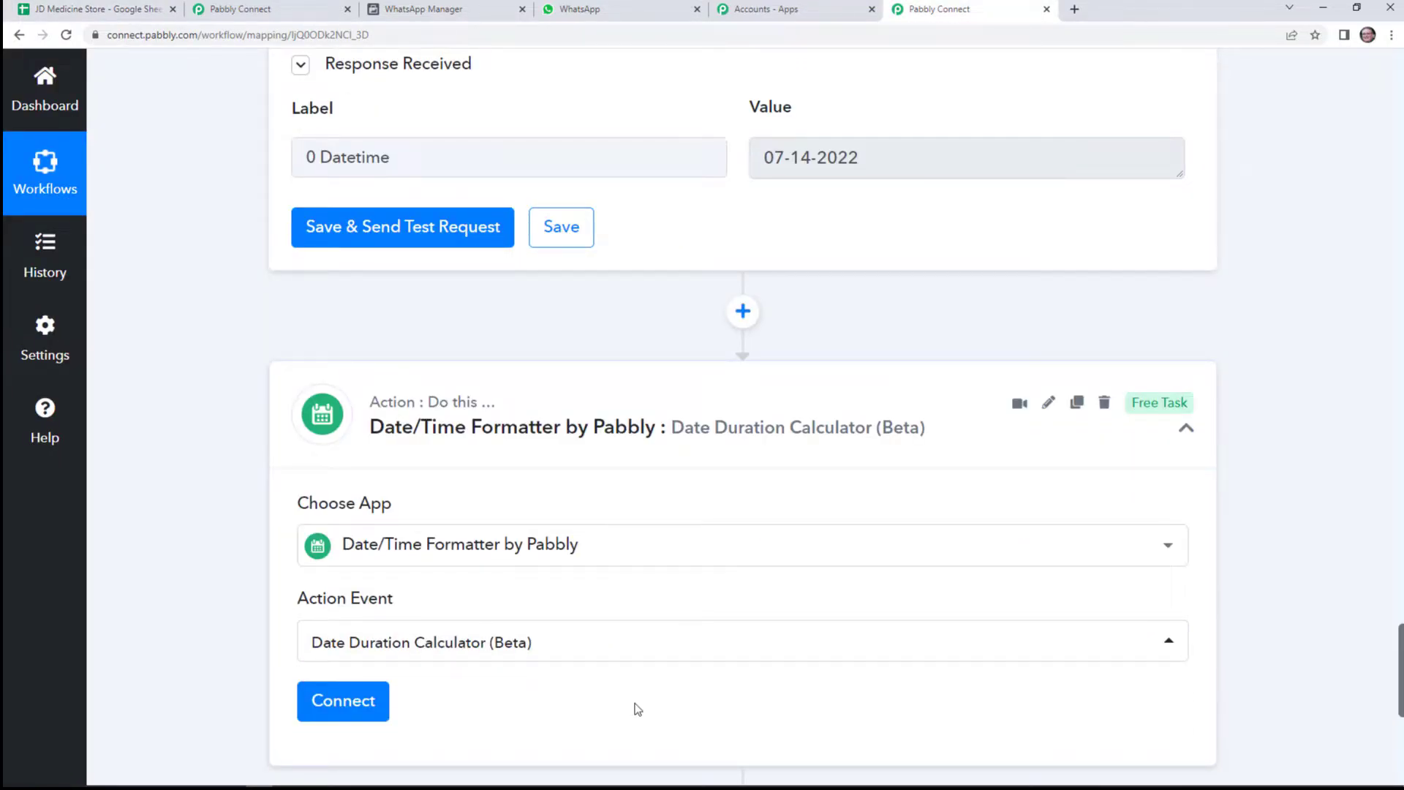
pyautogui.scroll(-1, 633, 708)
pyautogui.scroll(-1, 642, 667)
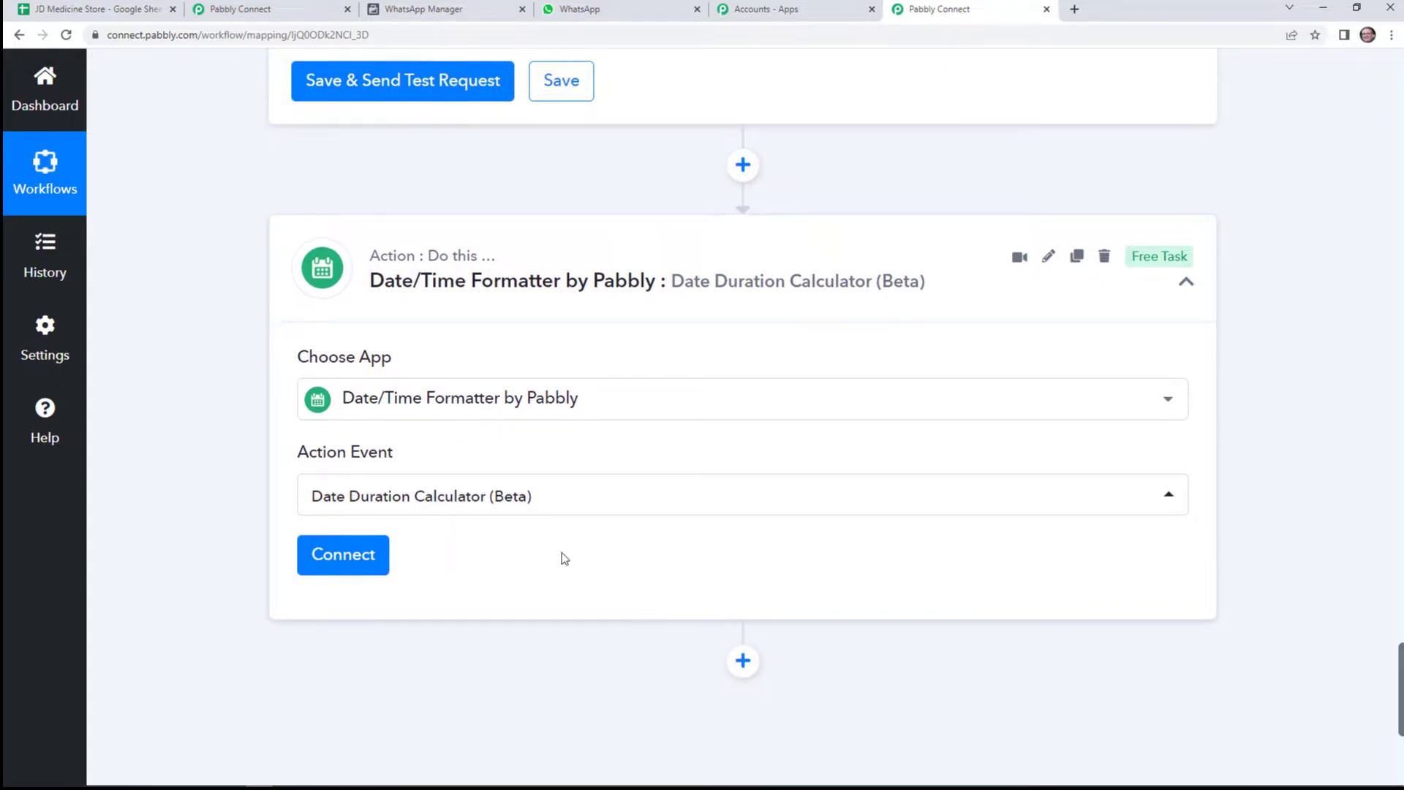
# Connect the Date Duration Calculator and set its From Format to MM-DD-YYYY (01-22-2006).
pyautogui.click(336, 554)
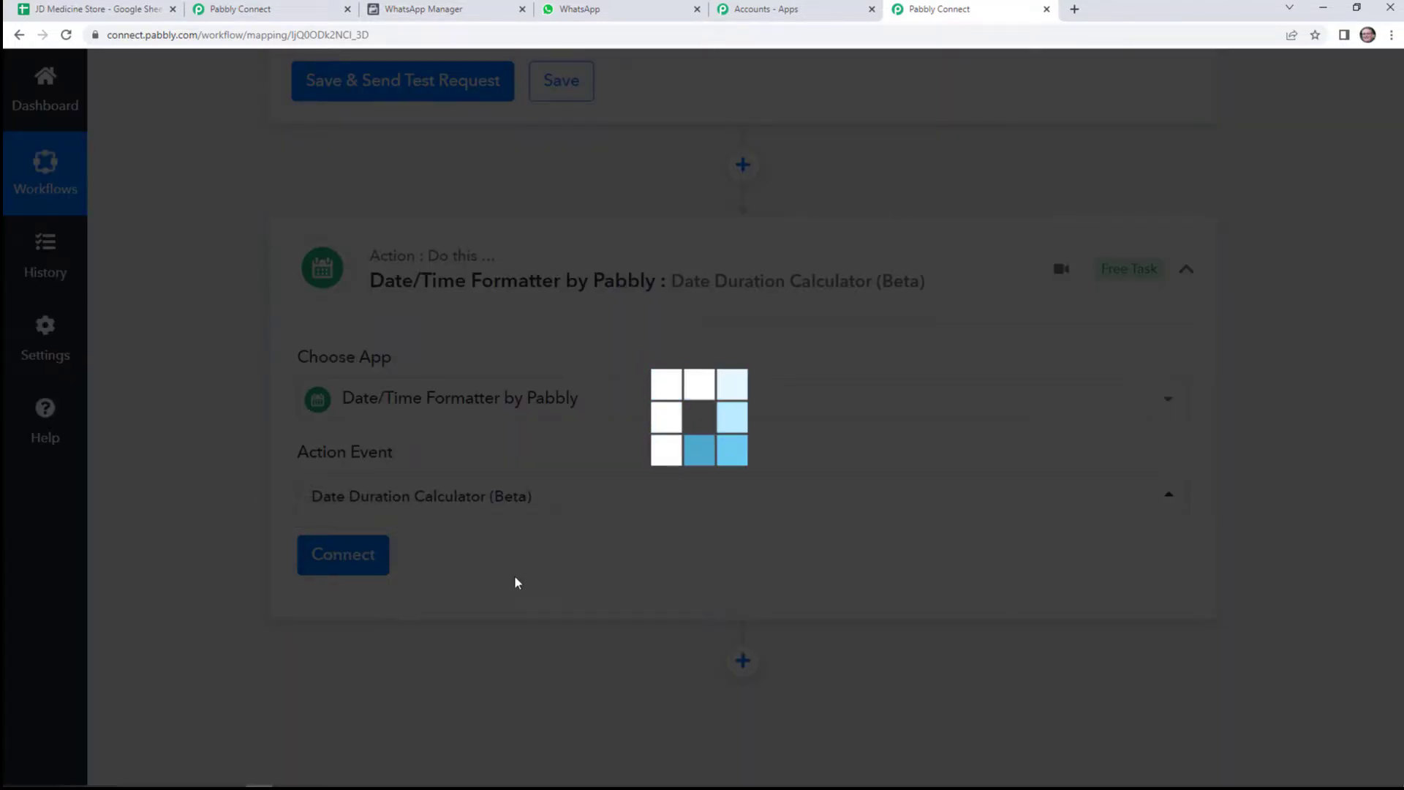
pyautogui.scroll(-3, 570, 548)
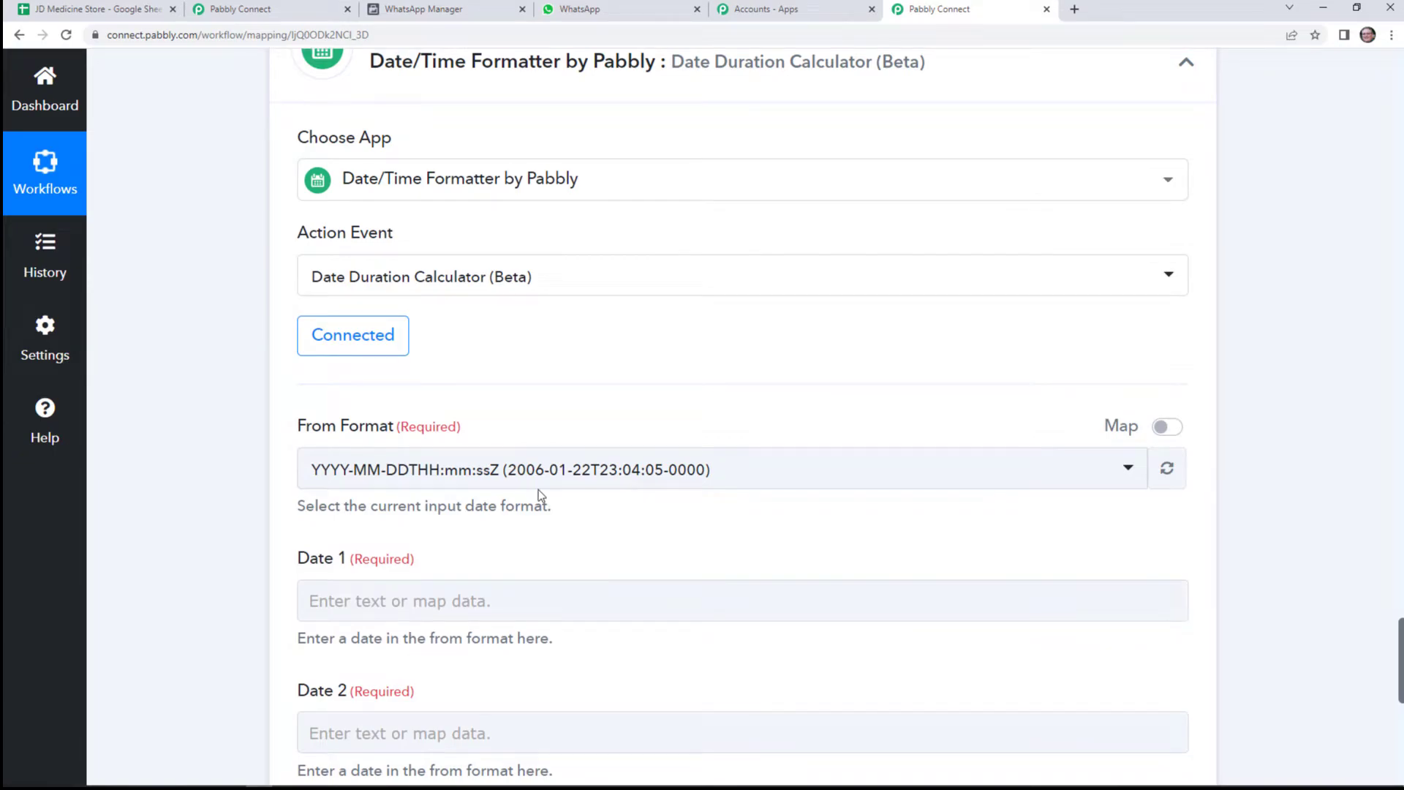
pyautogui.click(521, 480)
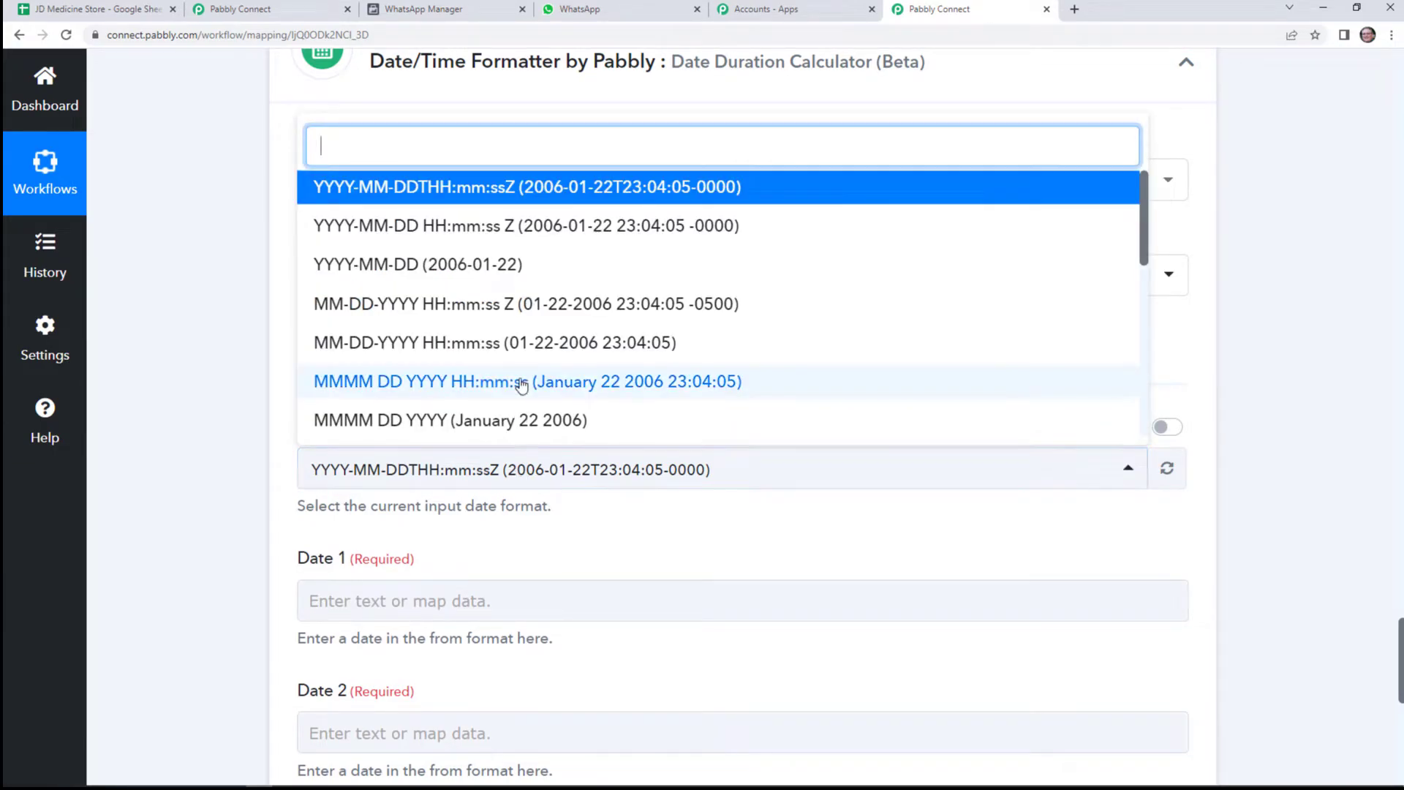
pyautogui.scroll(-2, 583, 384)
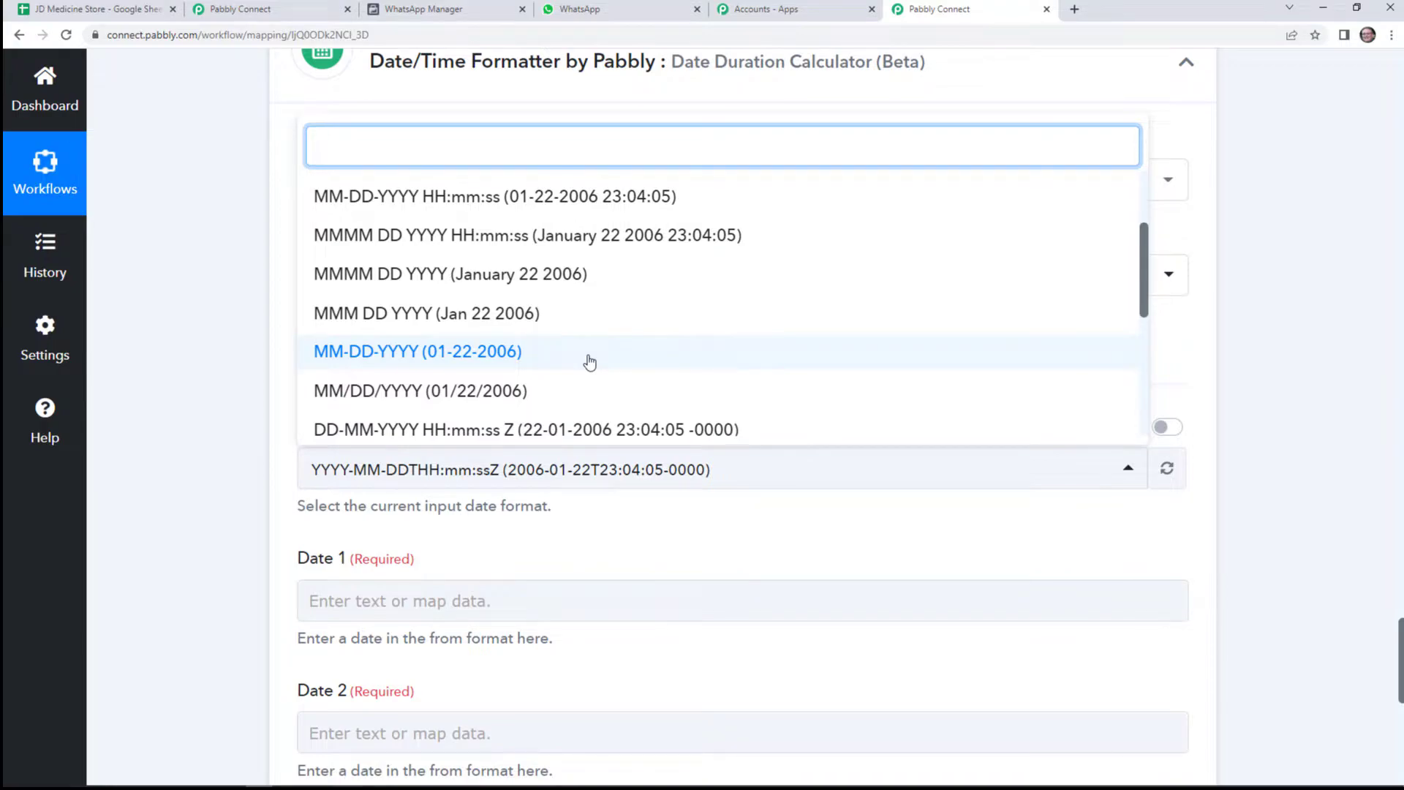
pyautogui.click(589, 361)
pyautogui.scroll(-4, 564, 502)
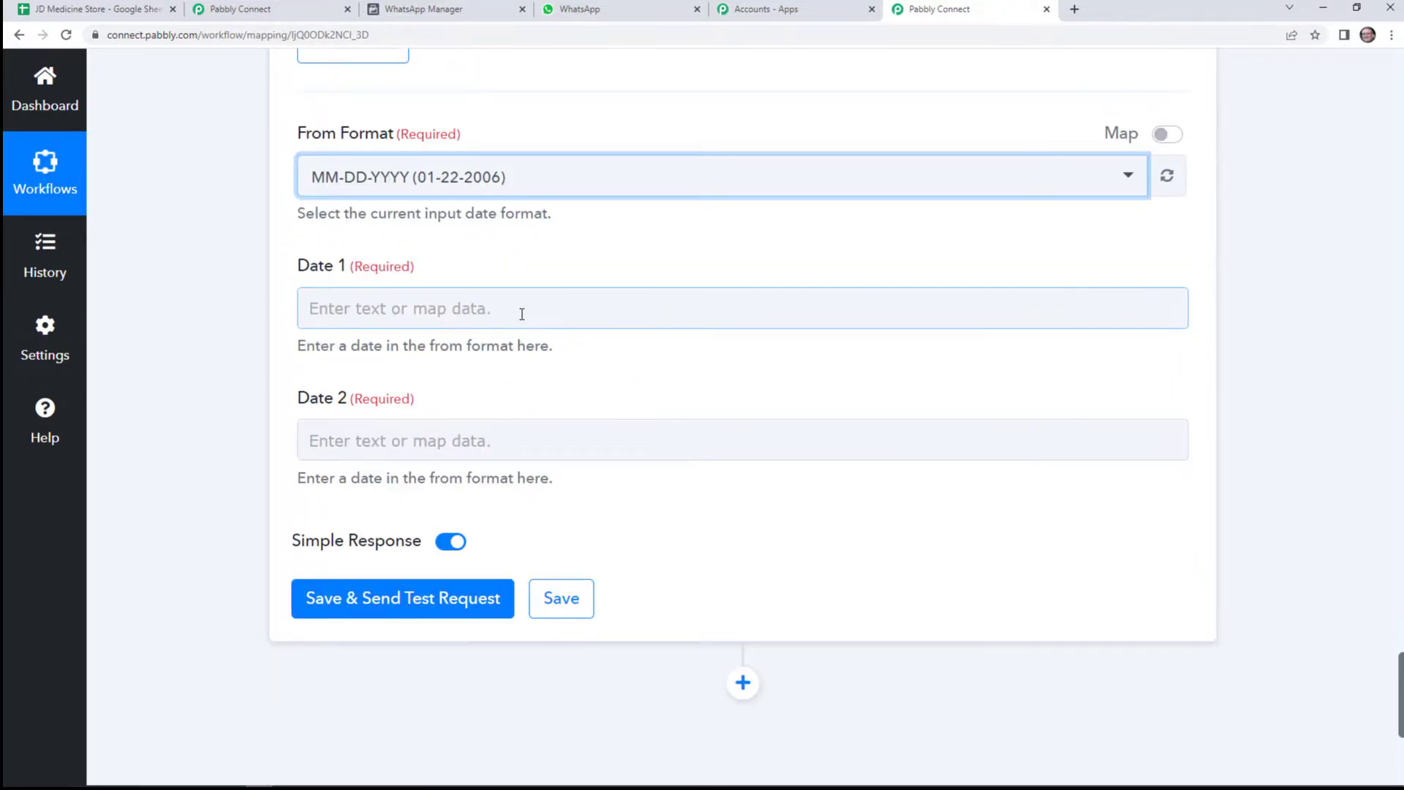
# Map Date 1 of the duration calculator to the End Date from the Iterator step.
pyautogui.click(522, 314)
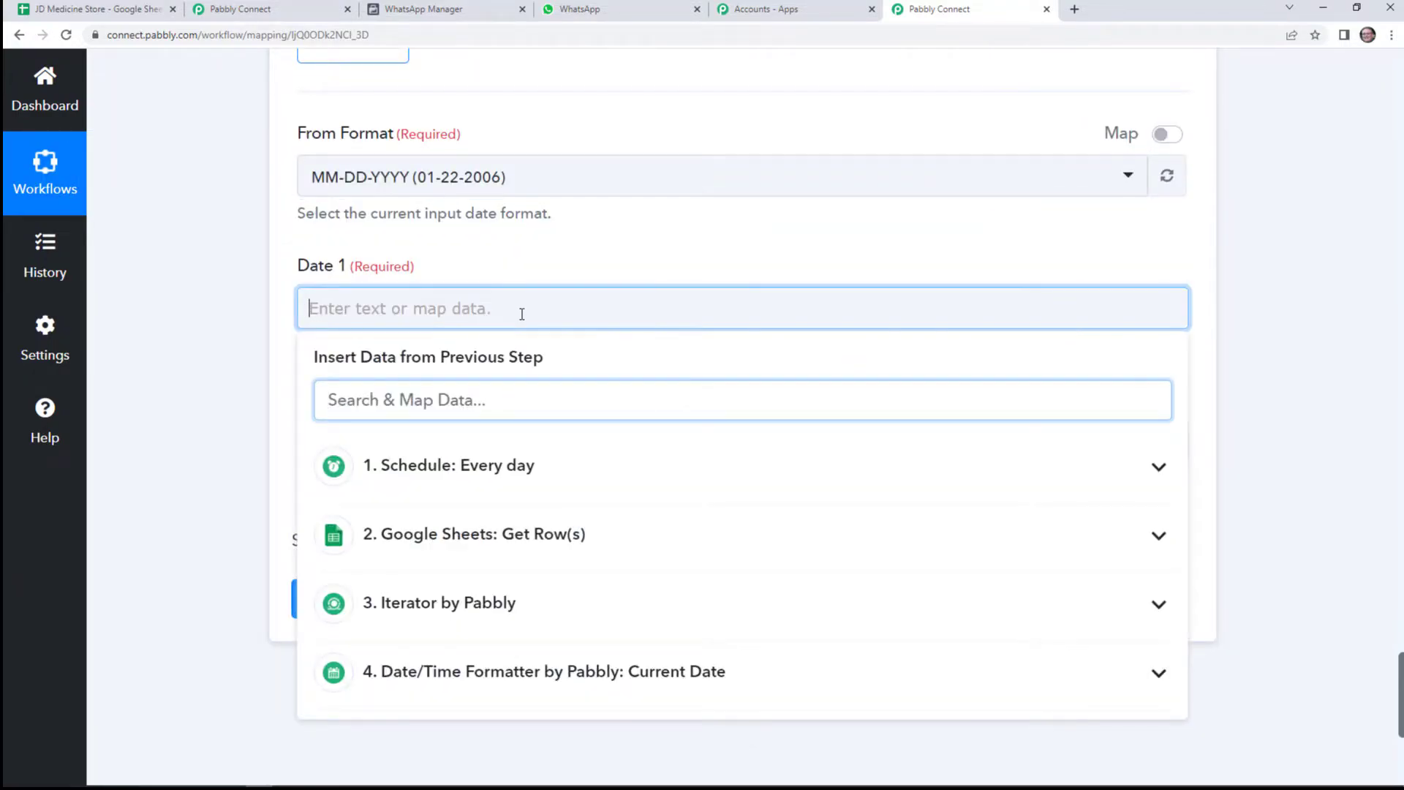
pyautogui.click(596, 597)
pyautogui.scroll(-3, 737, 671)
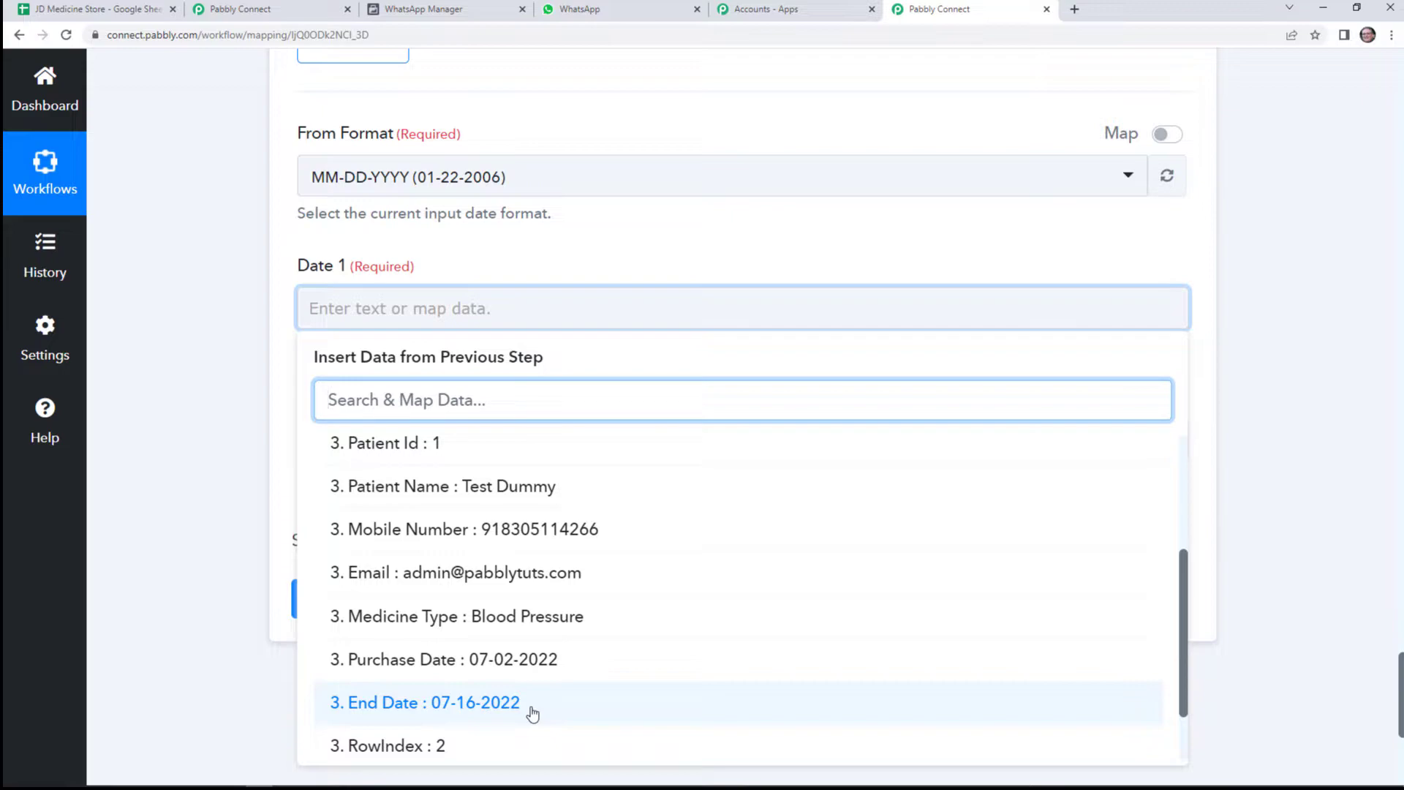
pyautogui.click(532, 713)
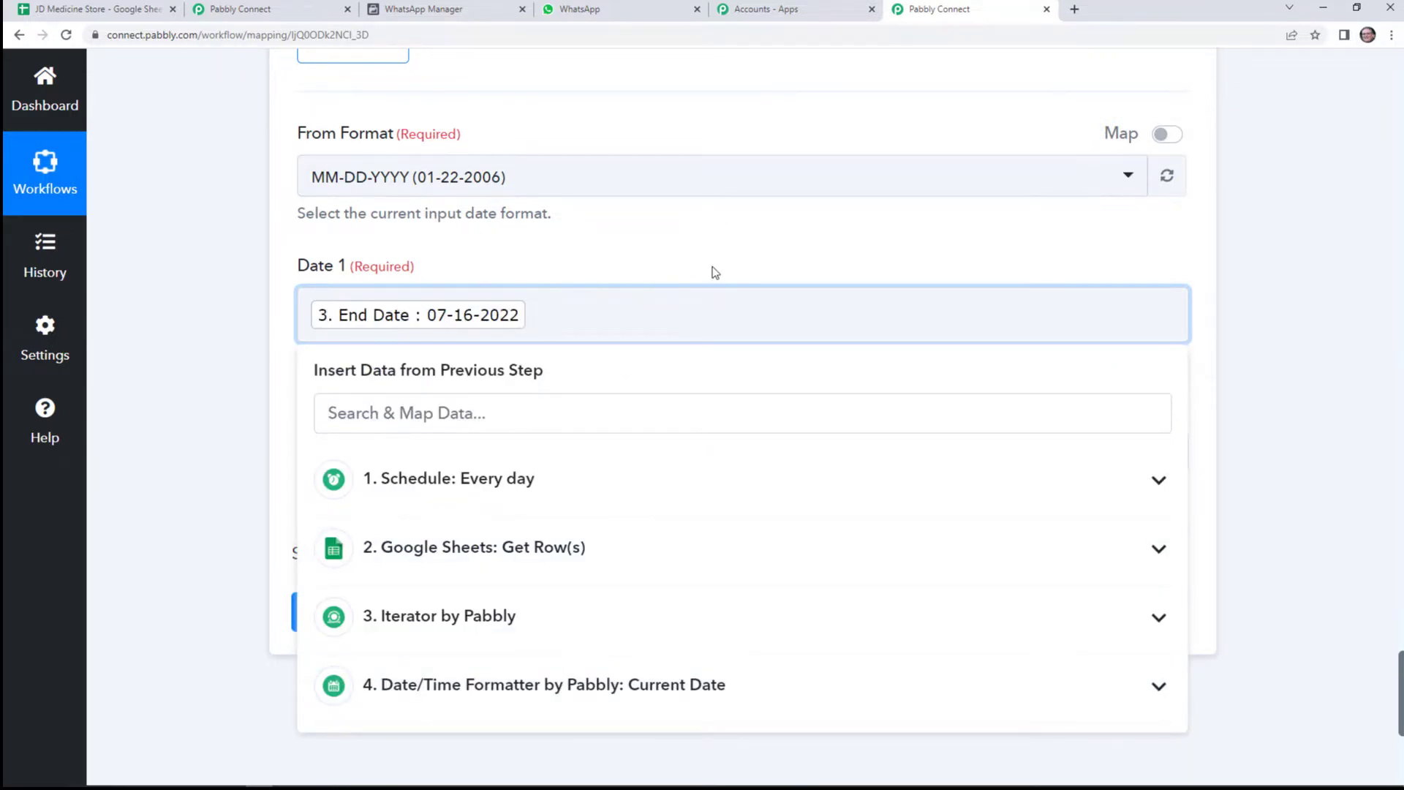
pyautogui.click(714, 273)
# Map Date 2 of the duration calculator to the Datetime value from the Current Date step.
pyautogui.click(482, 444)
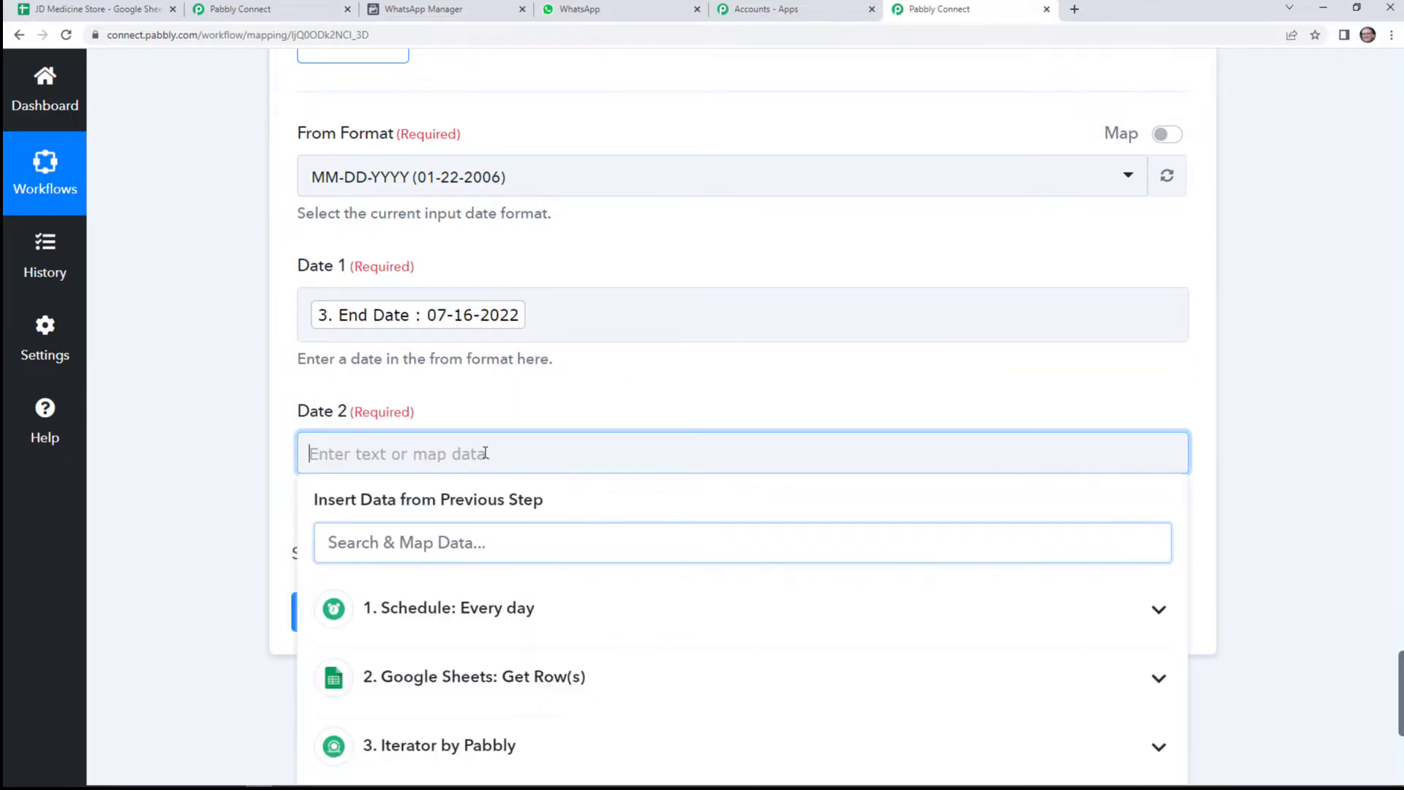
pyautogui.scroll(-2, 531, 603)
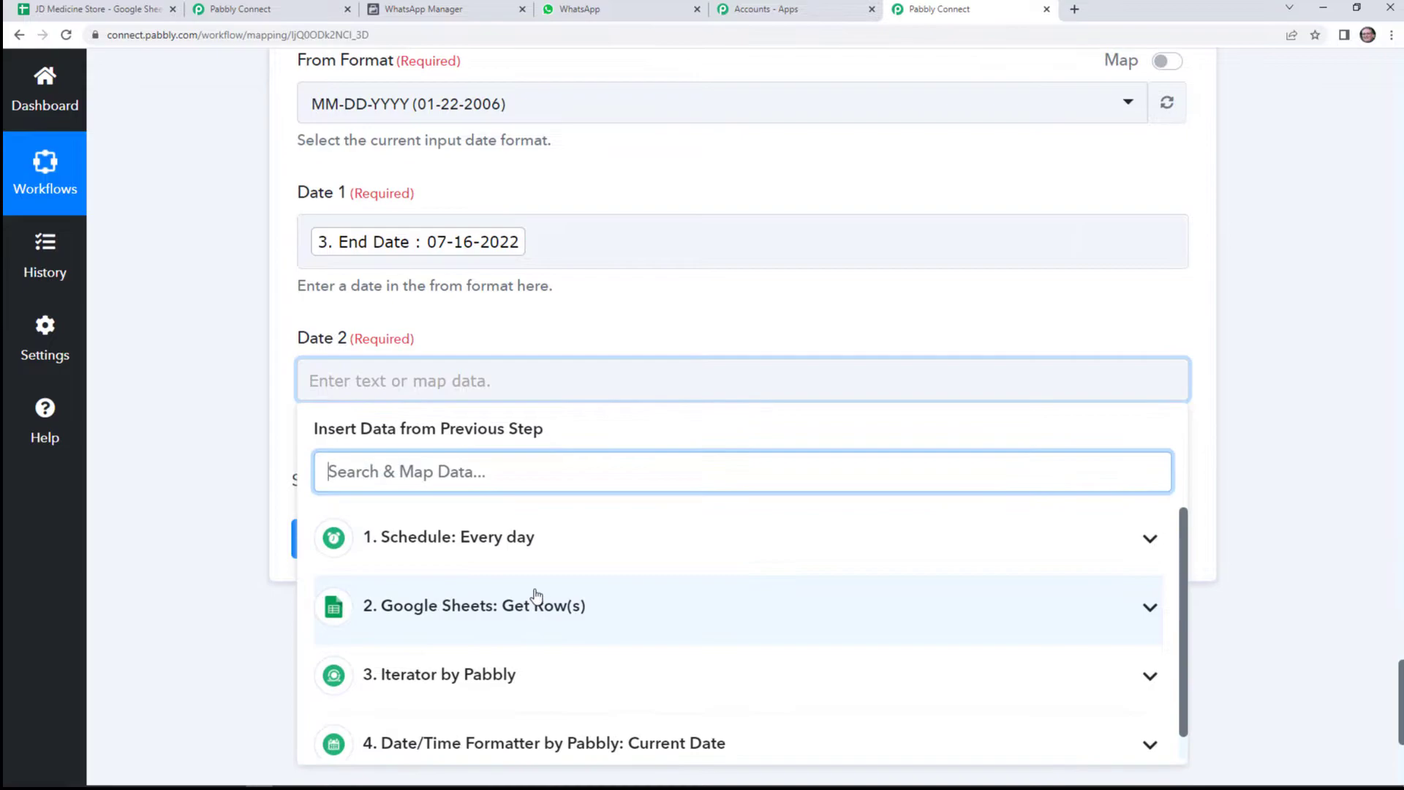
pyautogui.click(529, 724)
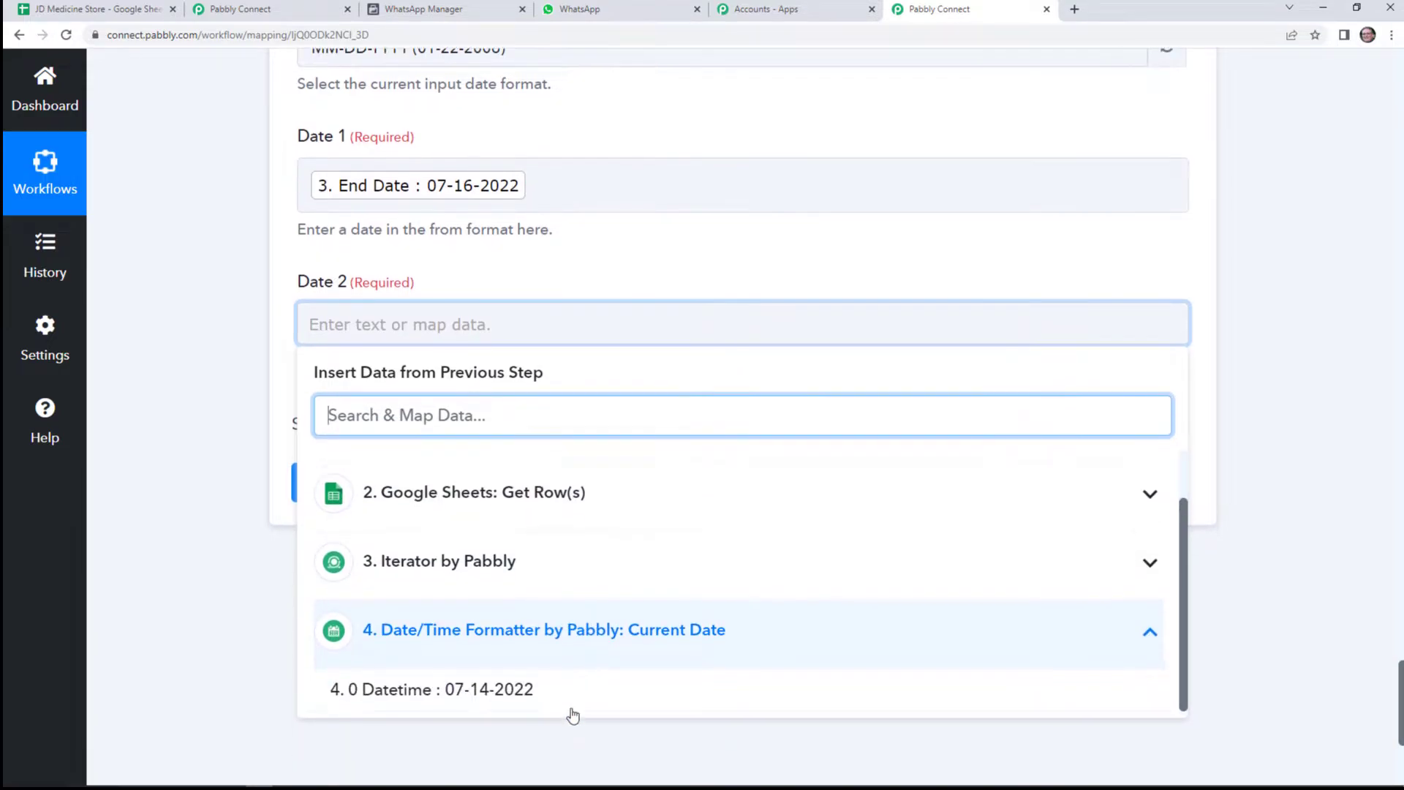
pyautogui.click(554, 735)
pyautogui.click(628, 273)
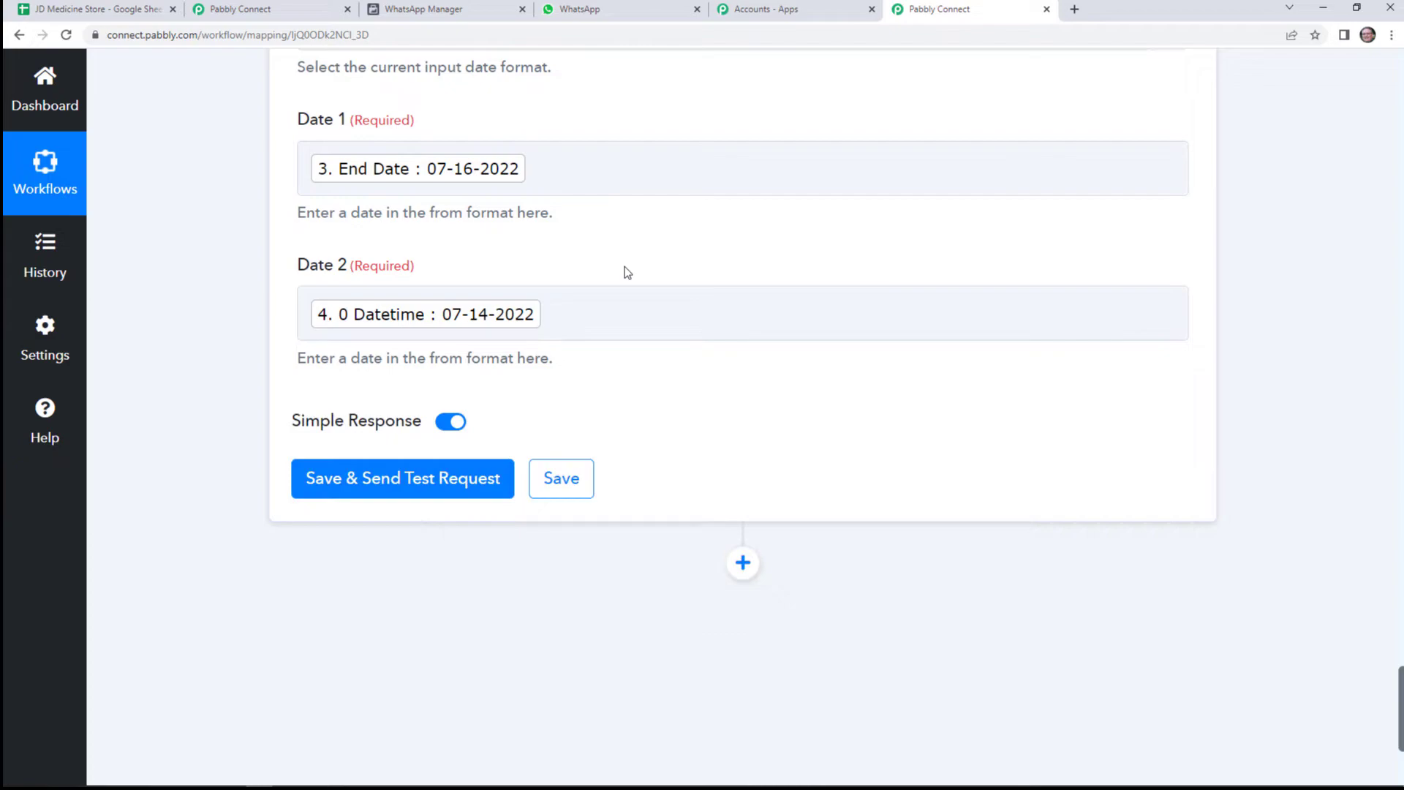
# Save the duration calculator step with a test request and review the returned date difference.
pyautogui.click(445, 491)
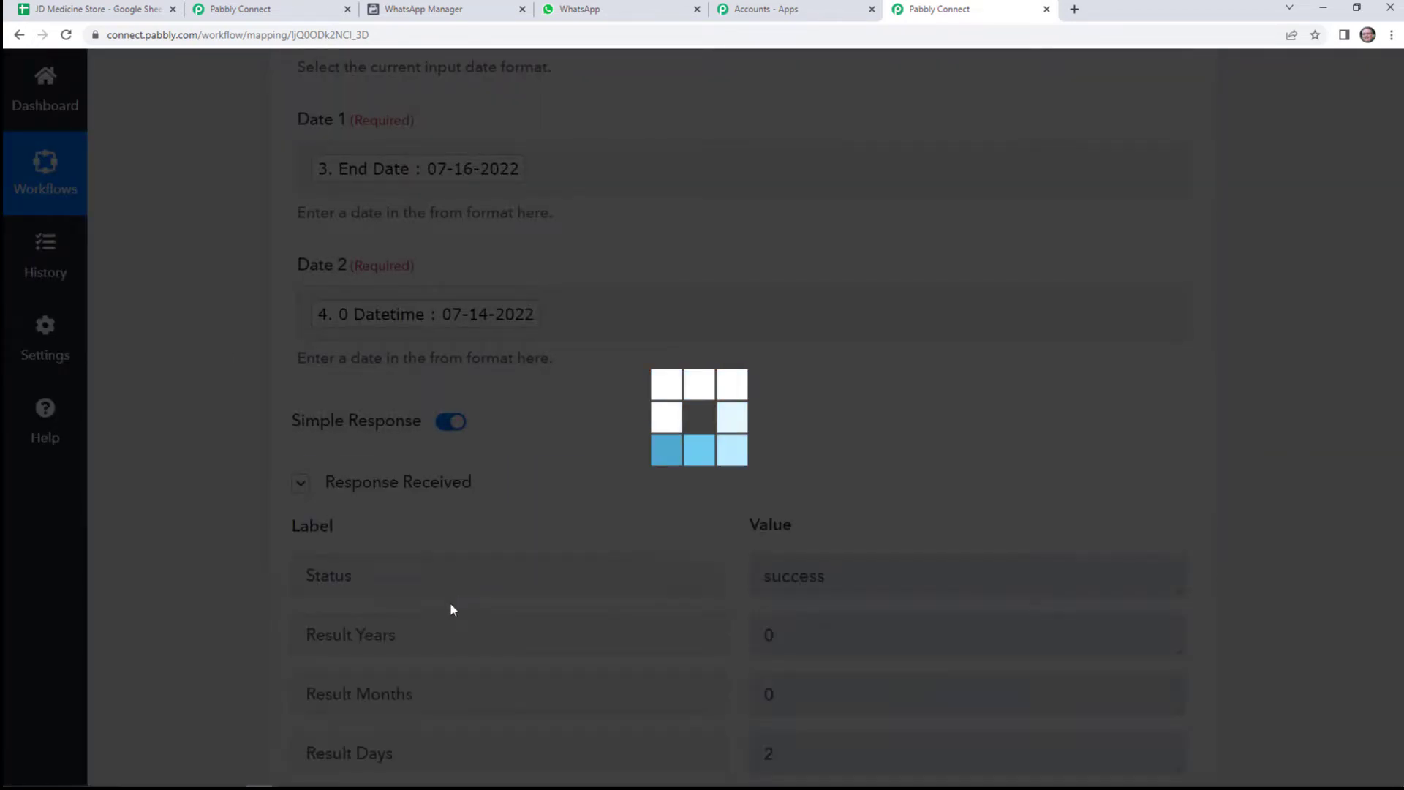
pyautogui.scroll(-2, 749, 650)
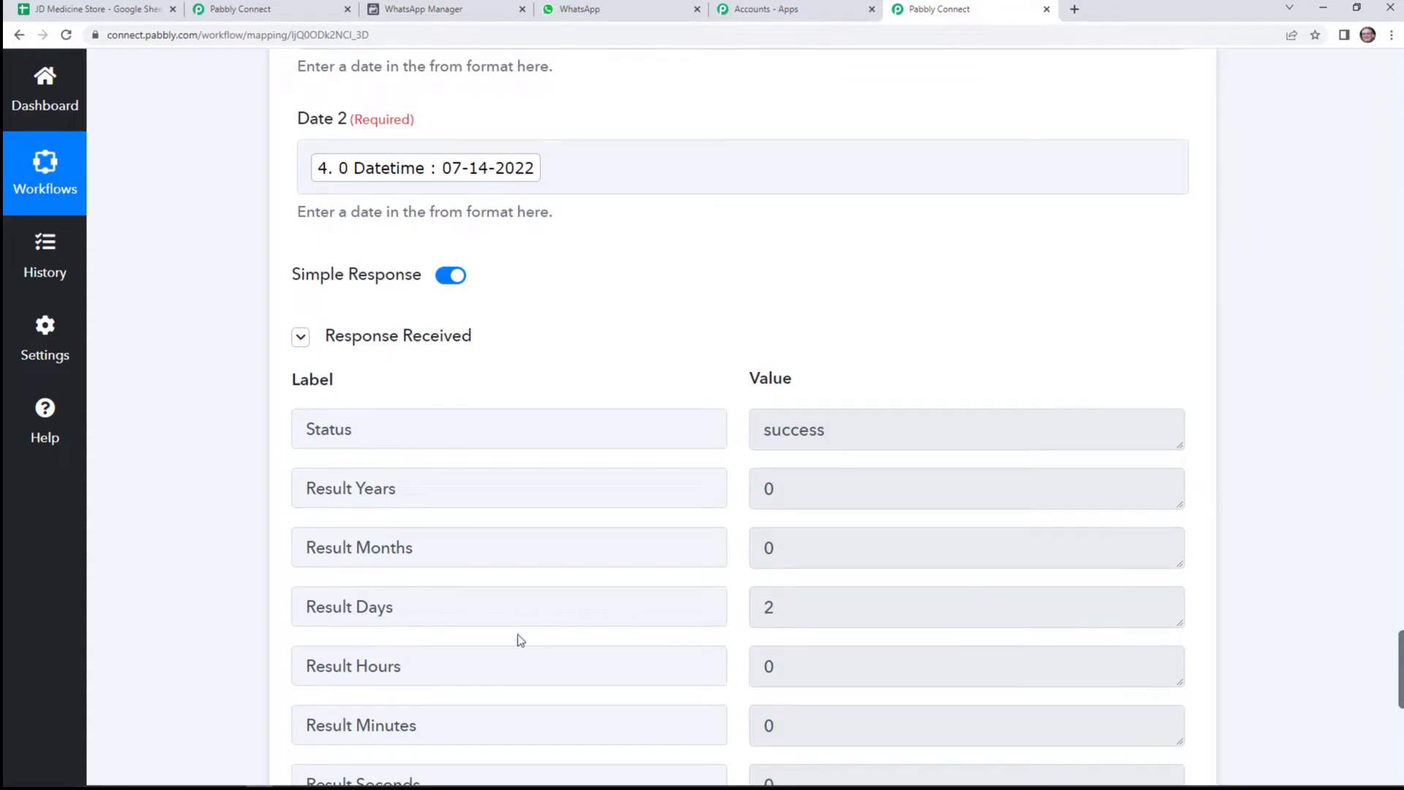
pyautogui.scroll(-3, 578, 687)
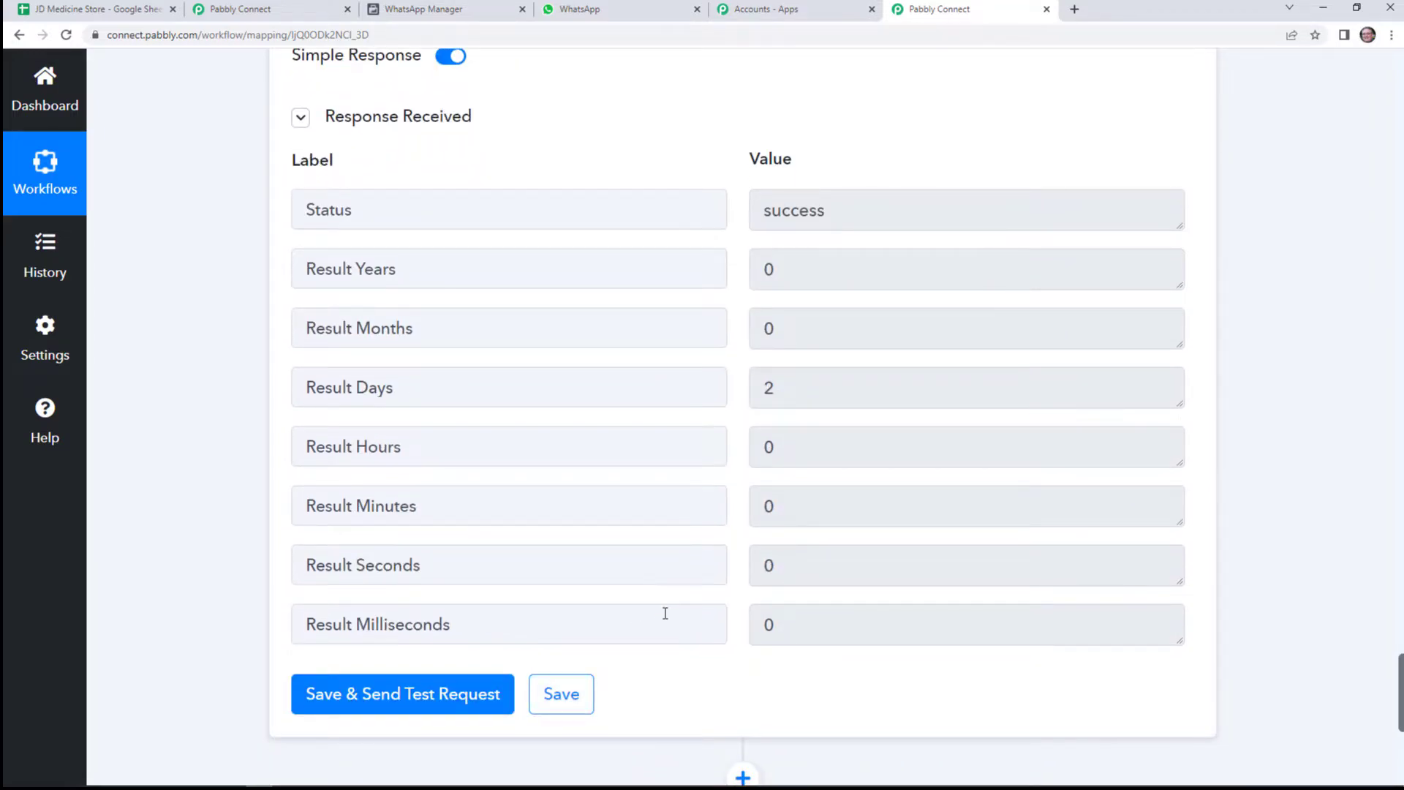
pyautogui.scroll(-2, 706, 685)
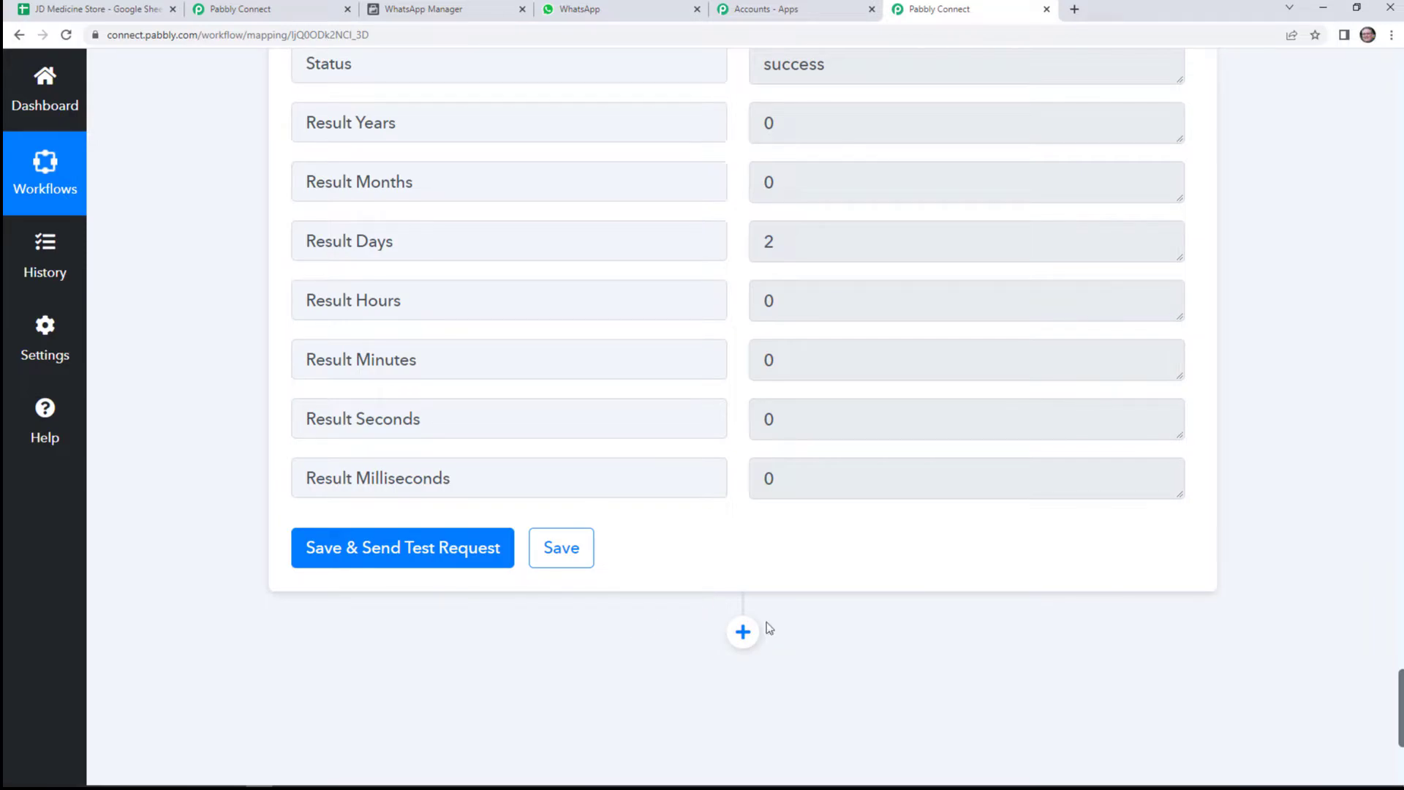
pyautogui.scroll(6, 692, 390)
pyautogui.scroll(-6, 692, 670)
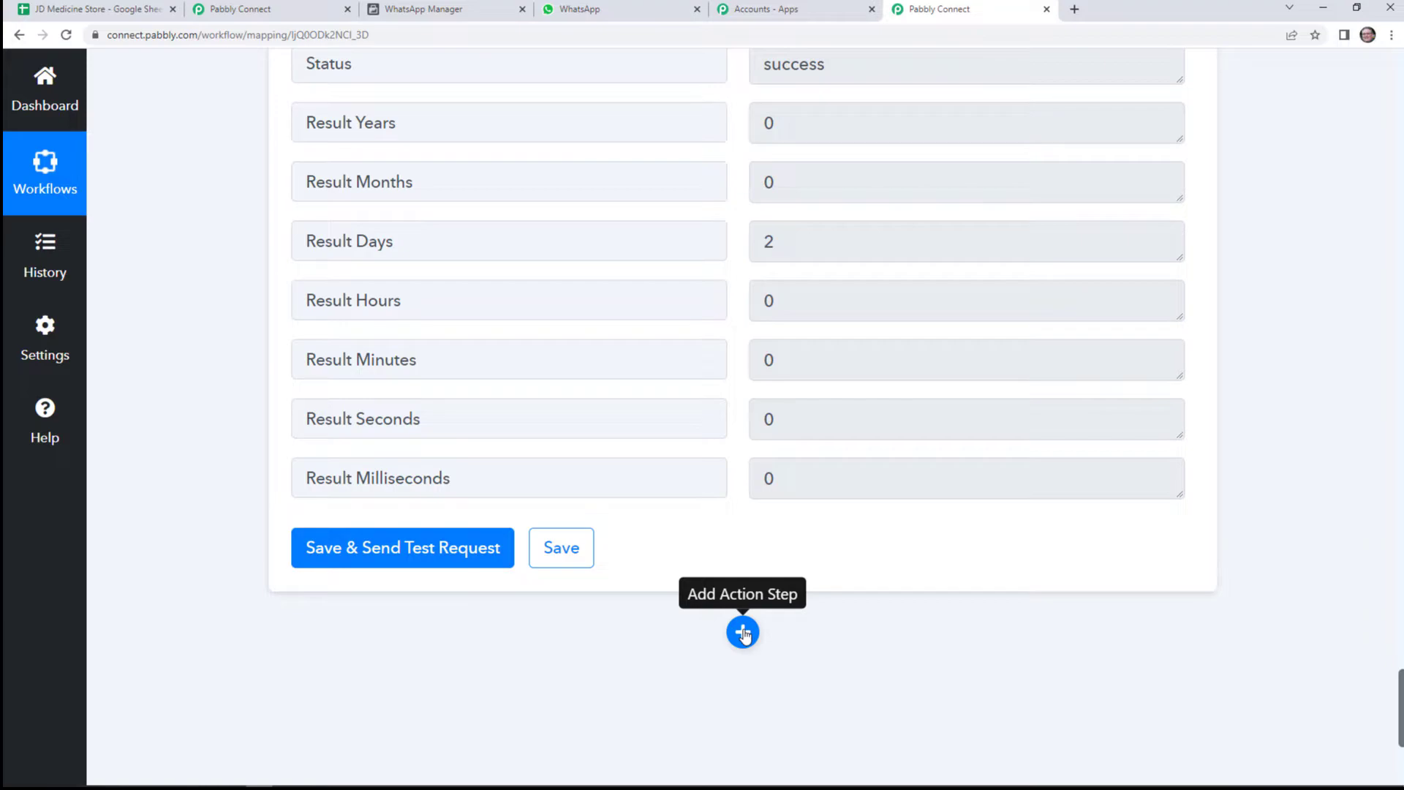
# Add a Filter by Pabbly action after the duration calculator step.
pyautogui.click(743, 633)
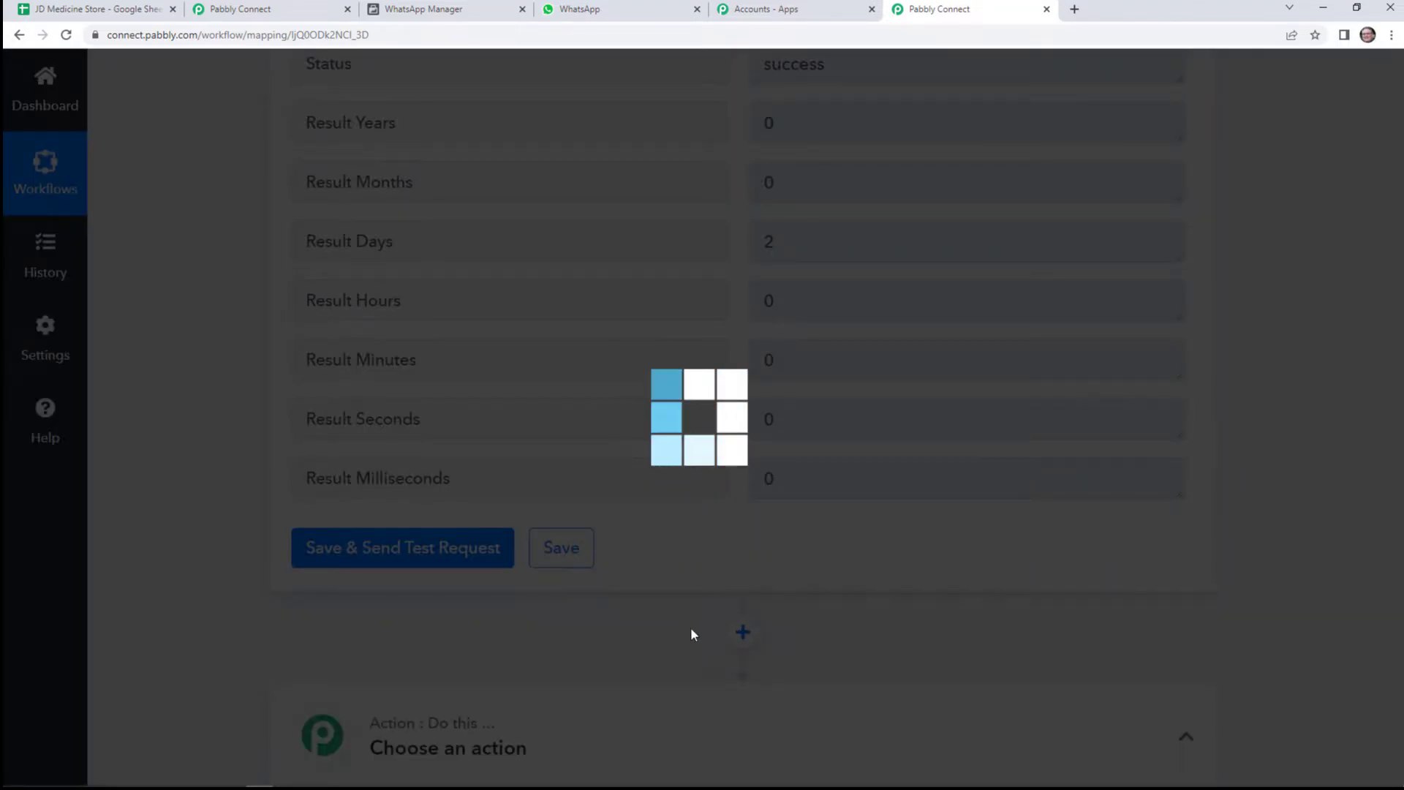
pyautogui.scroll(-2, 678, 664)
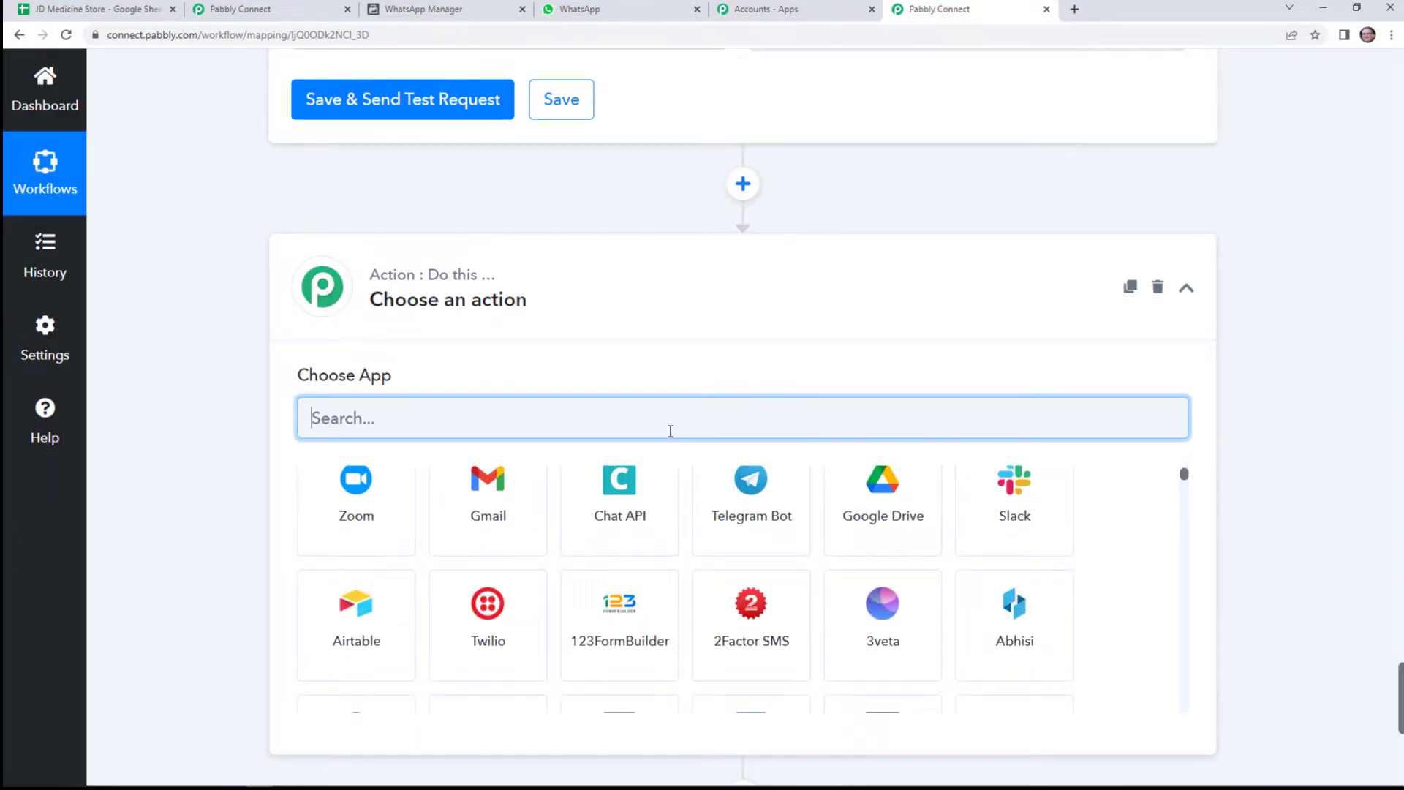
pyautogui.write('fil')
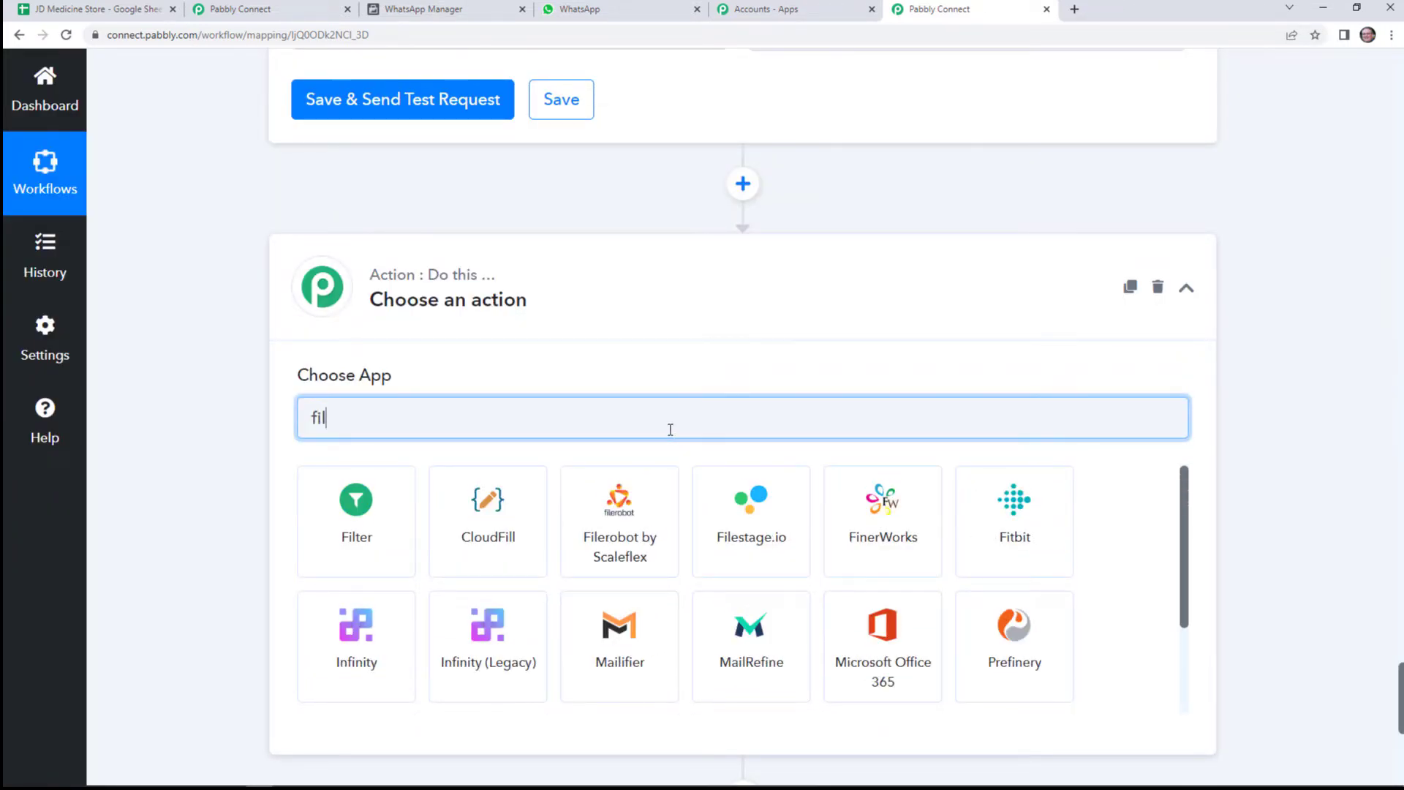
pyautogui.click(349, 542)
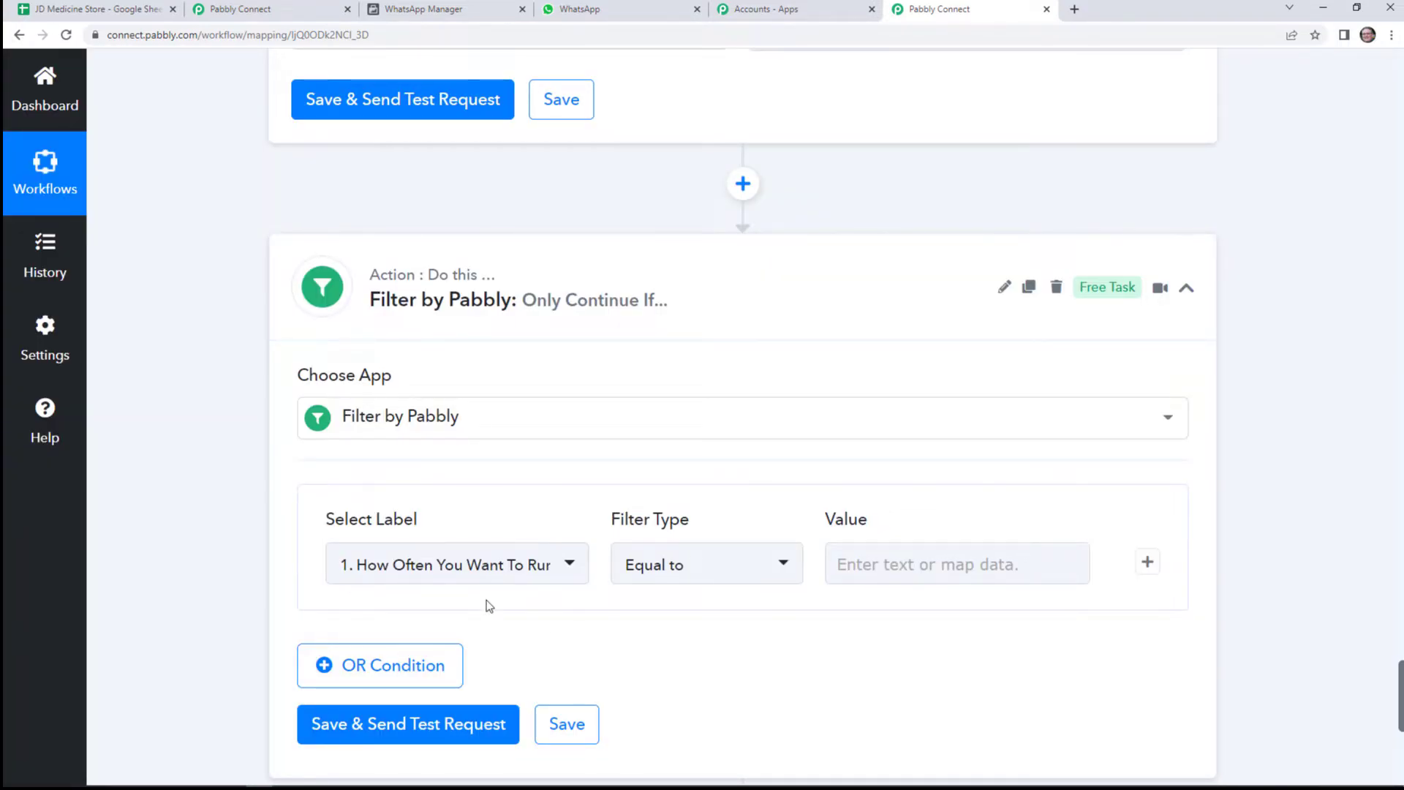
# Set the filter condition's label to Result Days from the duration calculator step.
pyautogui.click(497, 571)
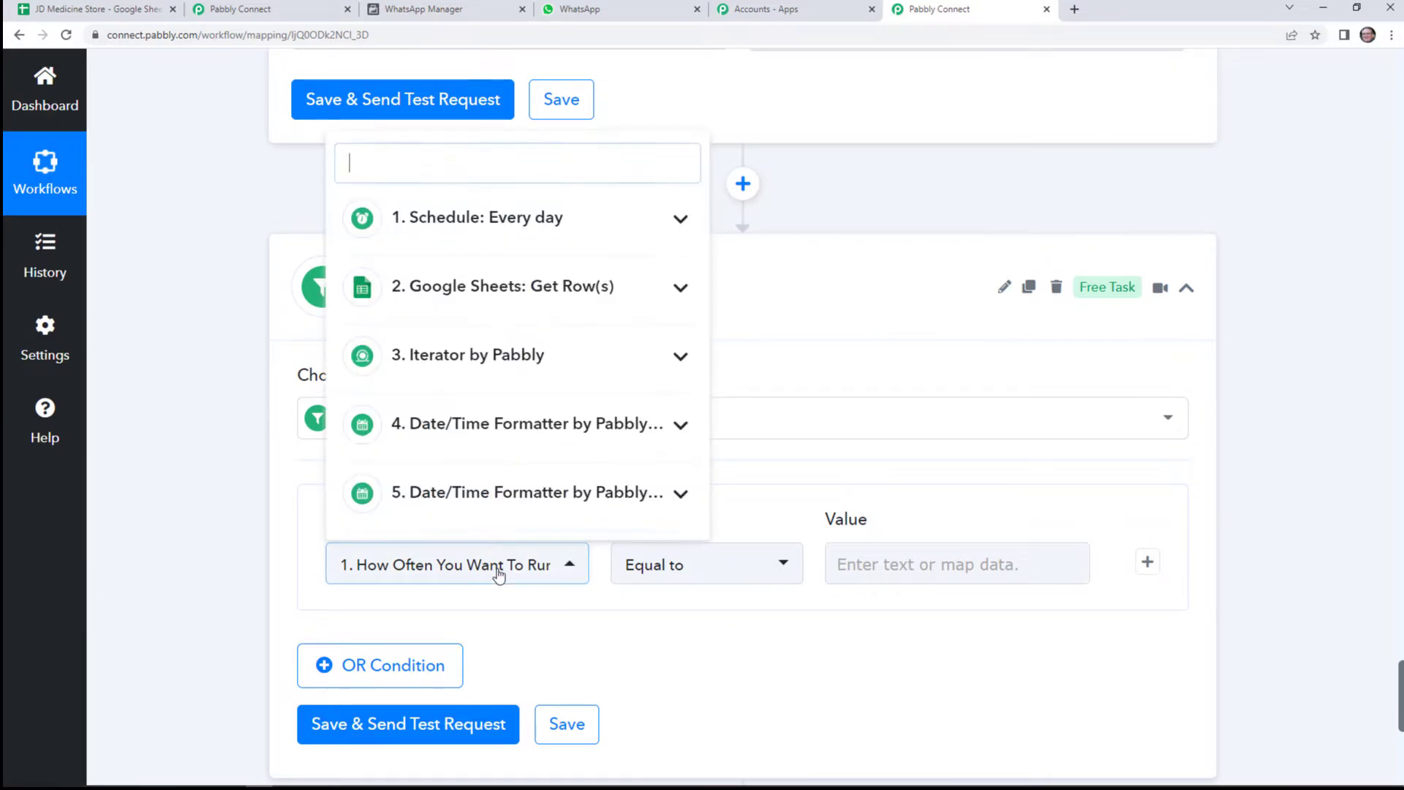
pyautogui.scroll(-1, 566, 455)
pyautogui.scroll(-1, 611, 344)
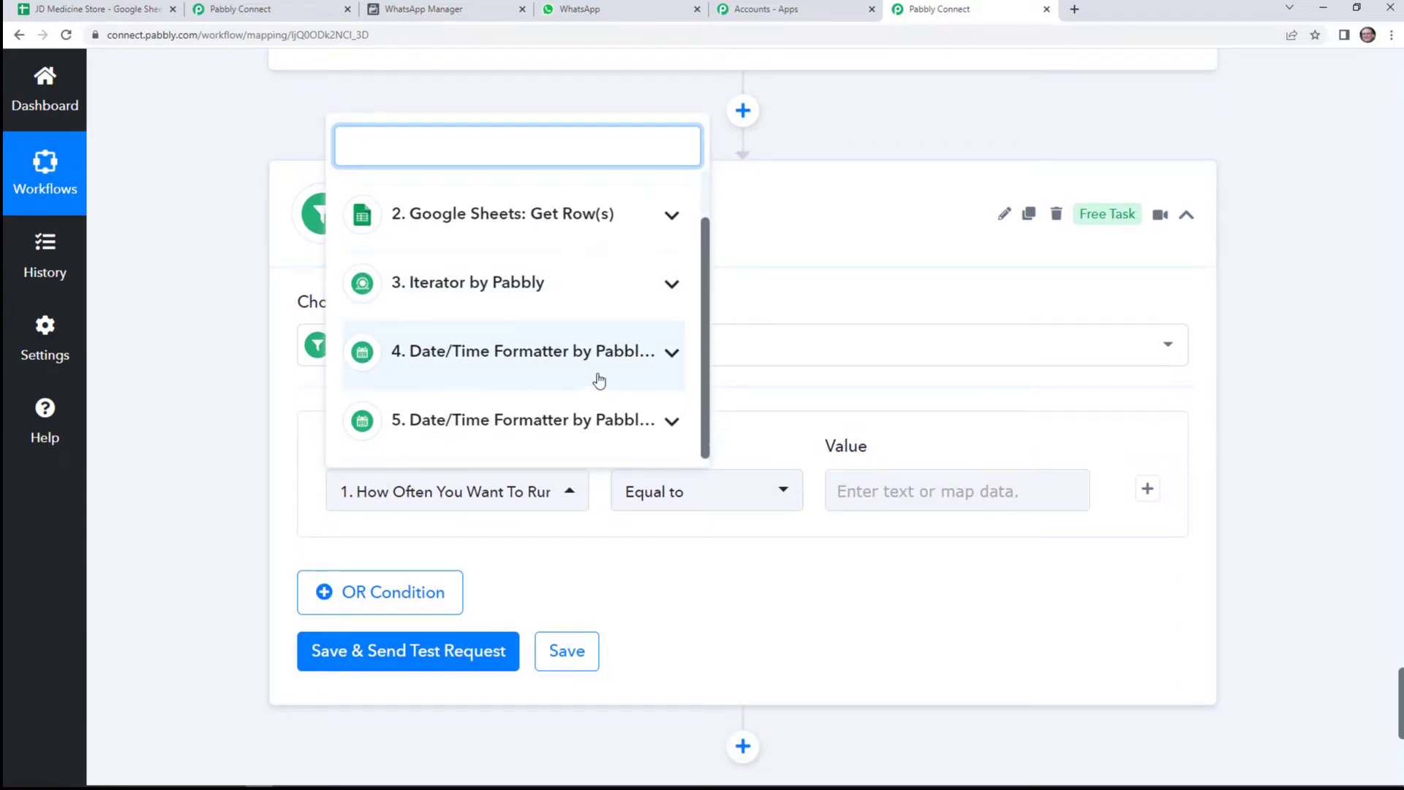
pyautogui.click(580, 420)
pyautogui.scroll(-3, 579, 419)
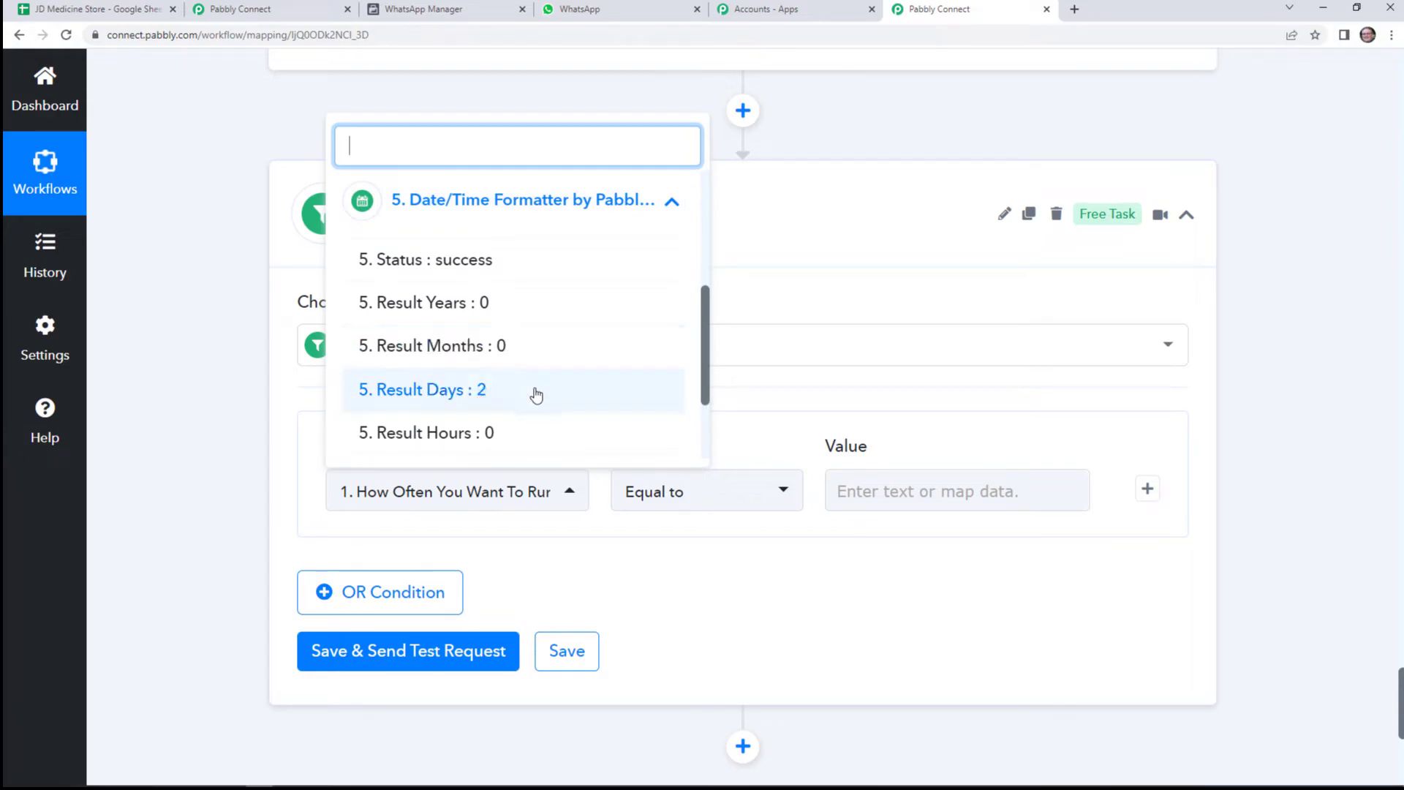
pyautogui.click(537, 395)
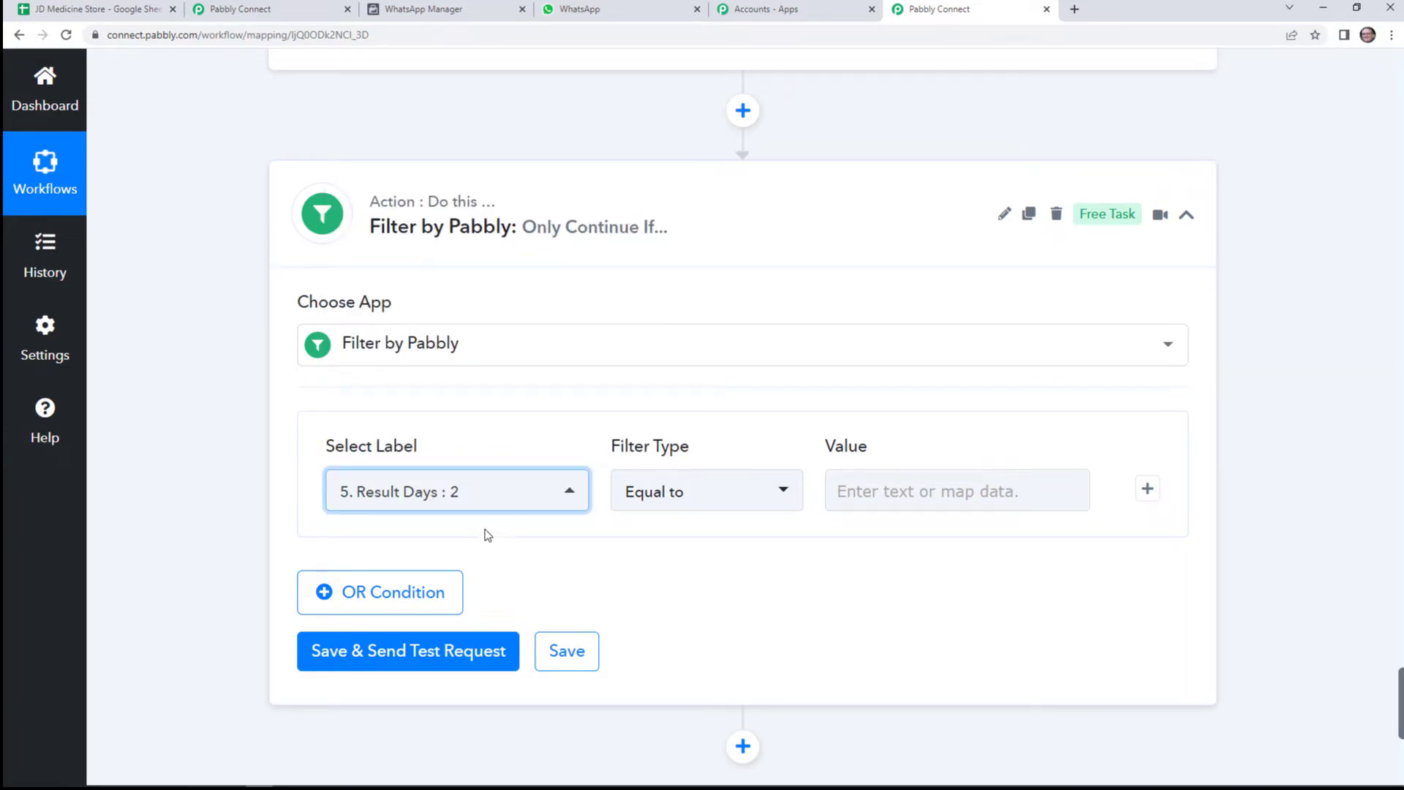
# Set the Equal to filter's value to 2, then save the filter with a test request and check its response.
pyautogui.click(892, 498)
pyautogui.write('2')
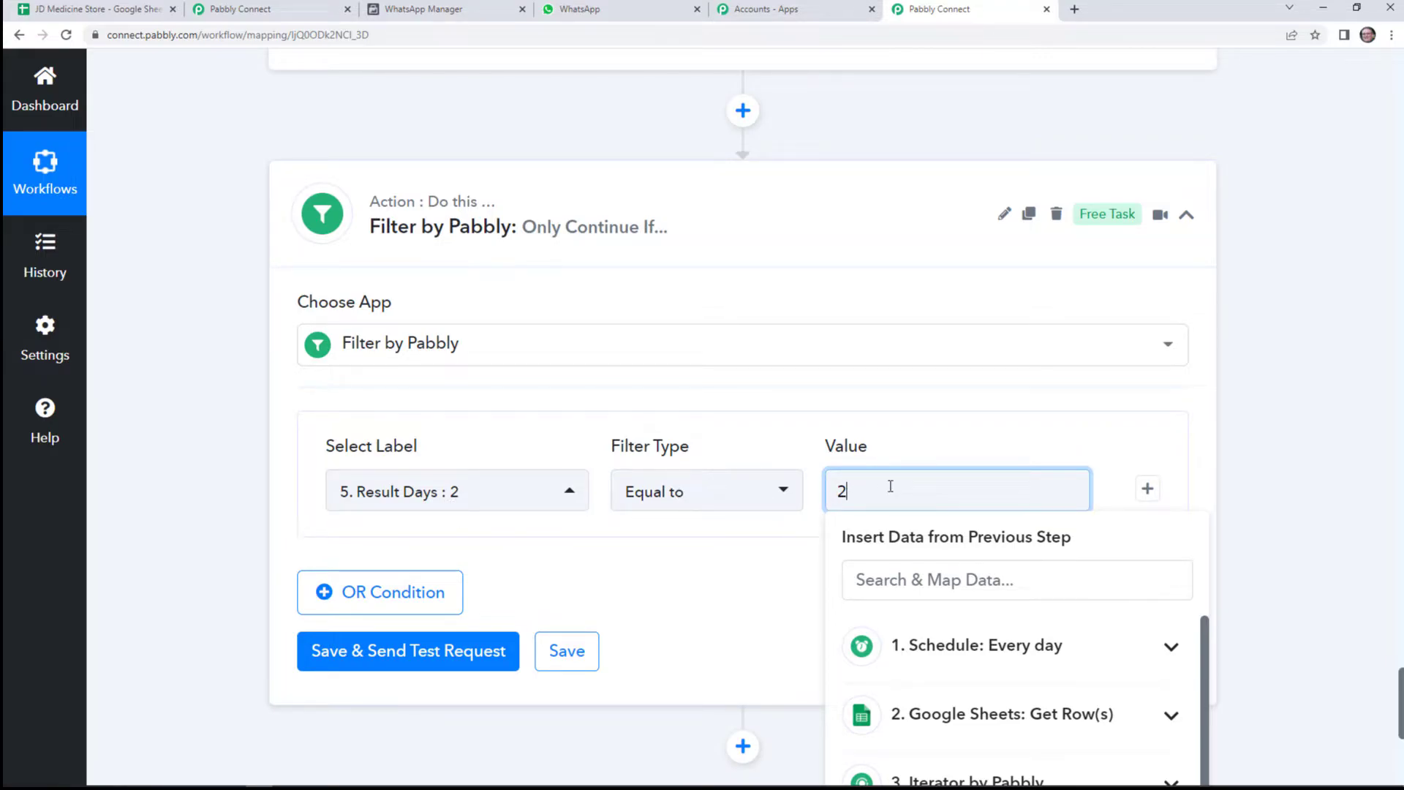
pyautogui.click(440, 654)
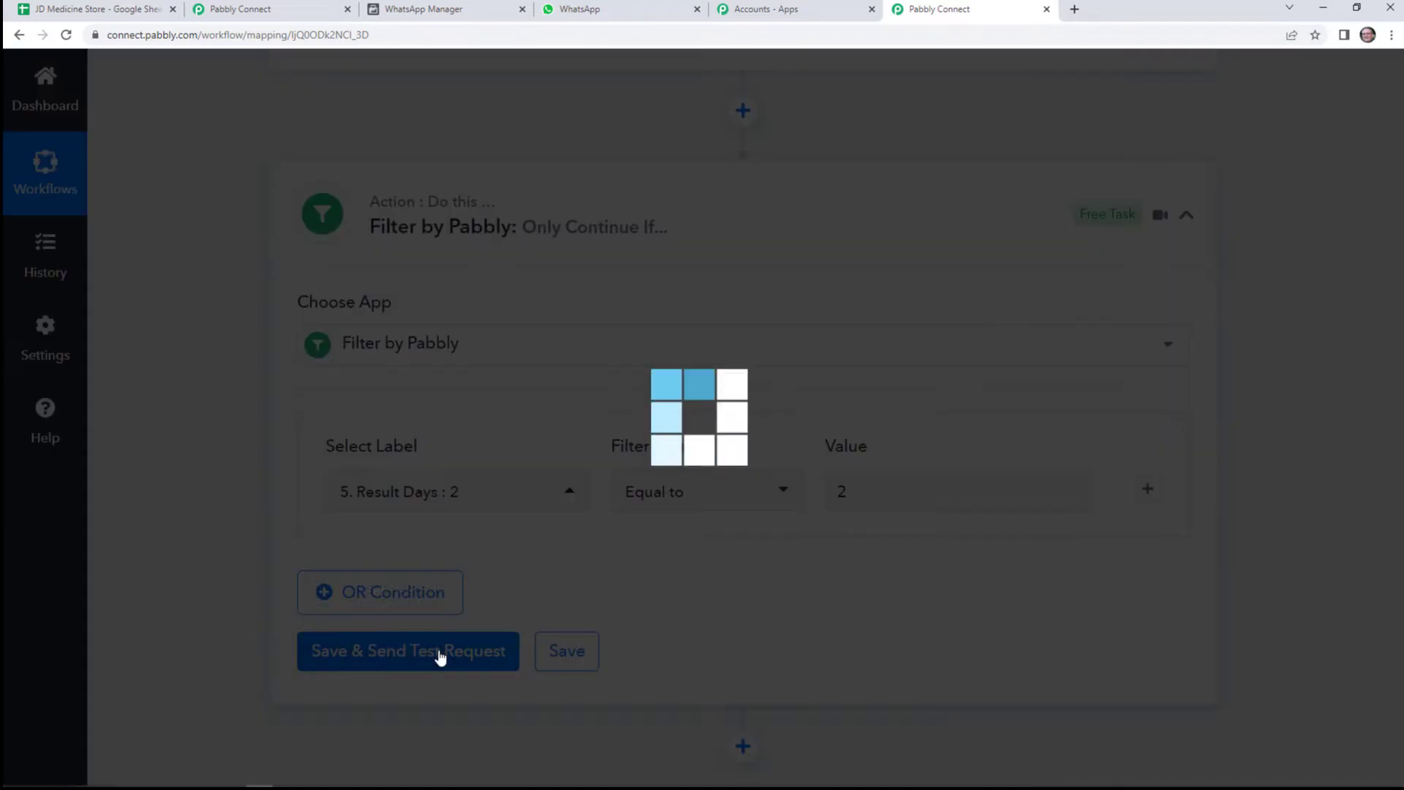
pyautogui.scroll(-3, 713, 656)
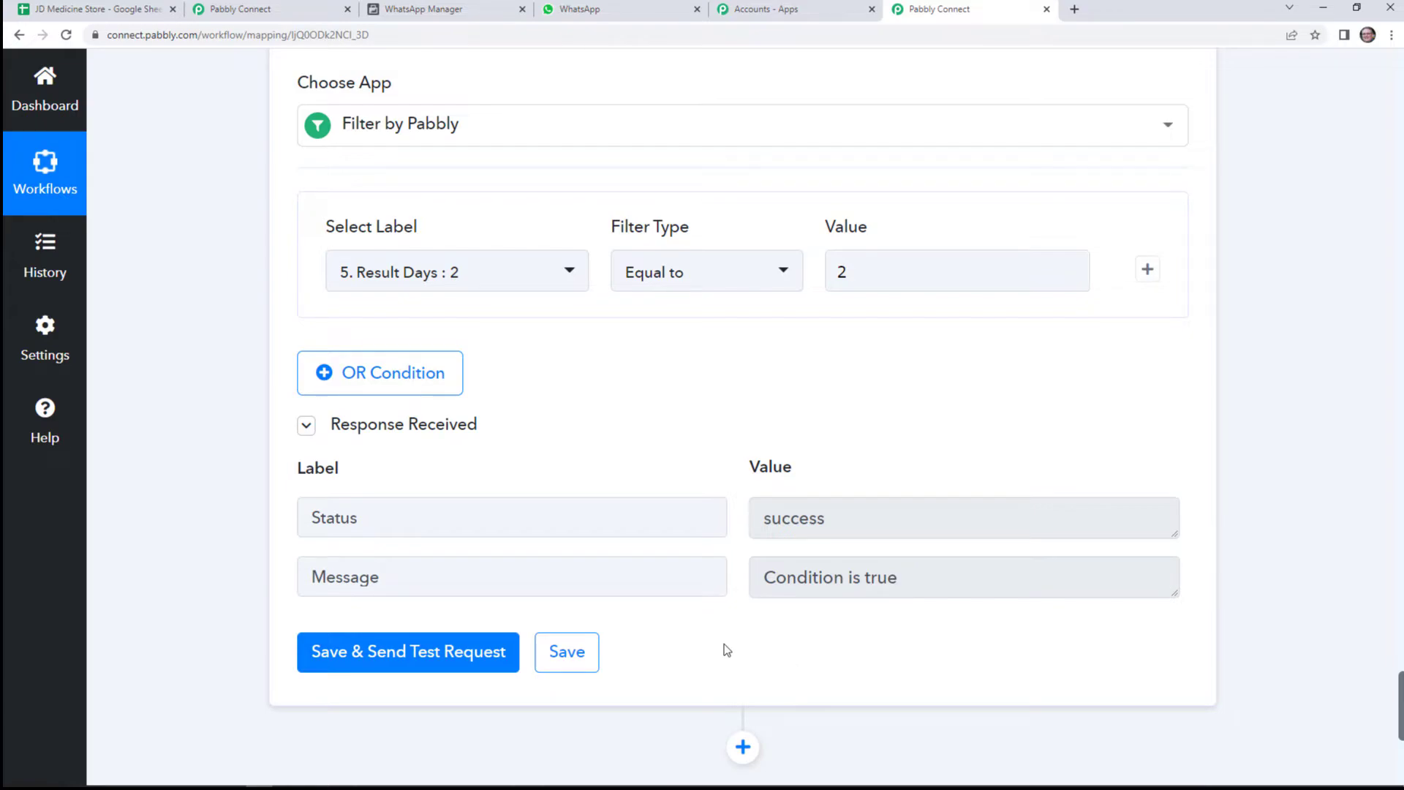
pyautogui.scroll(-3, 740, 655)
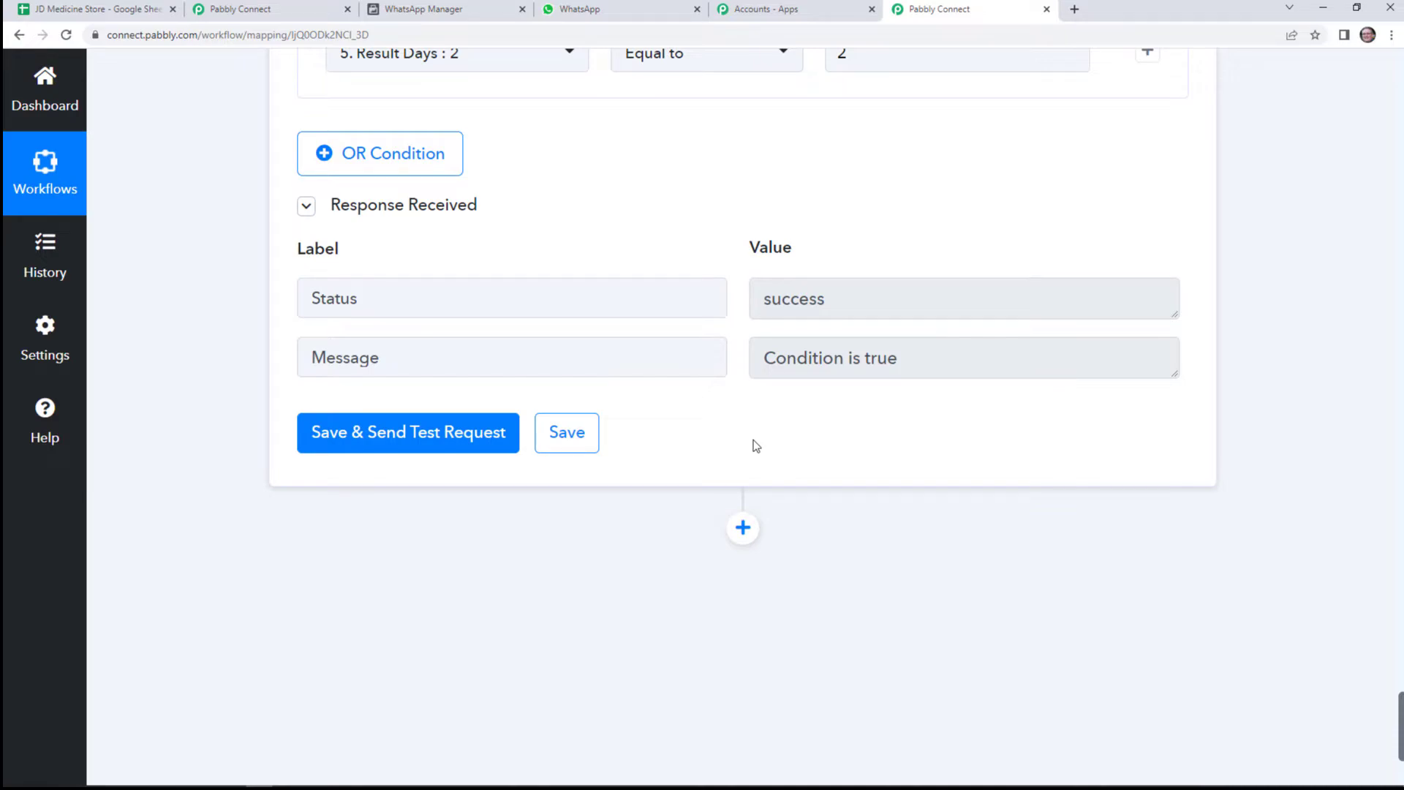
# Add a WhatsApp Cloud API action with the Send Template Message event after the filter.
pyautogui.click(743, 528)
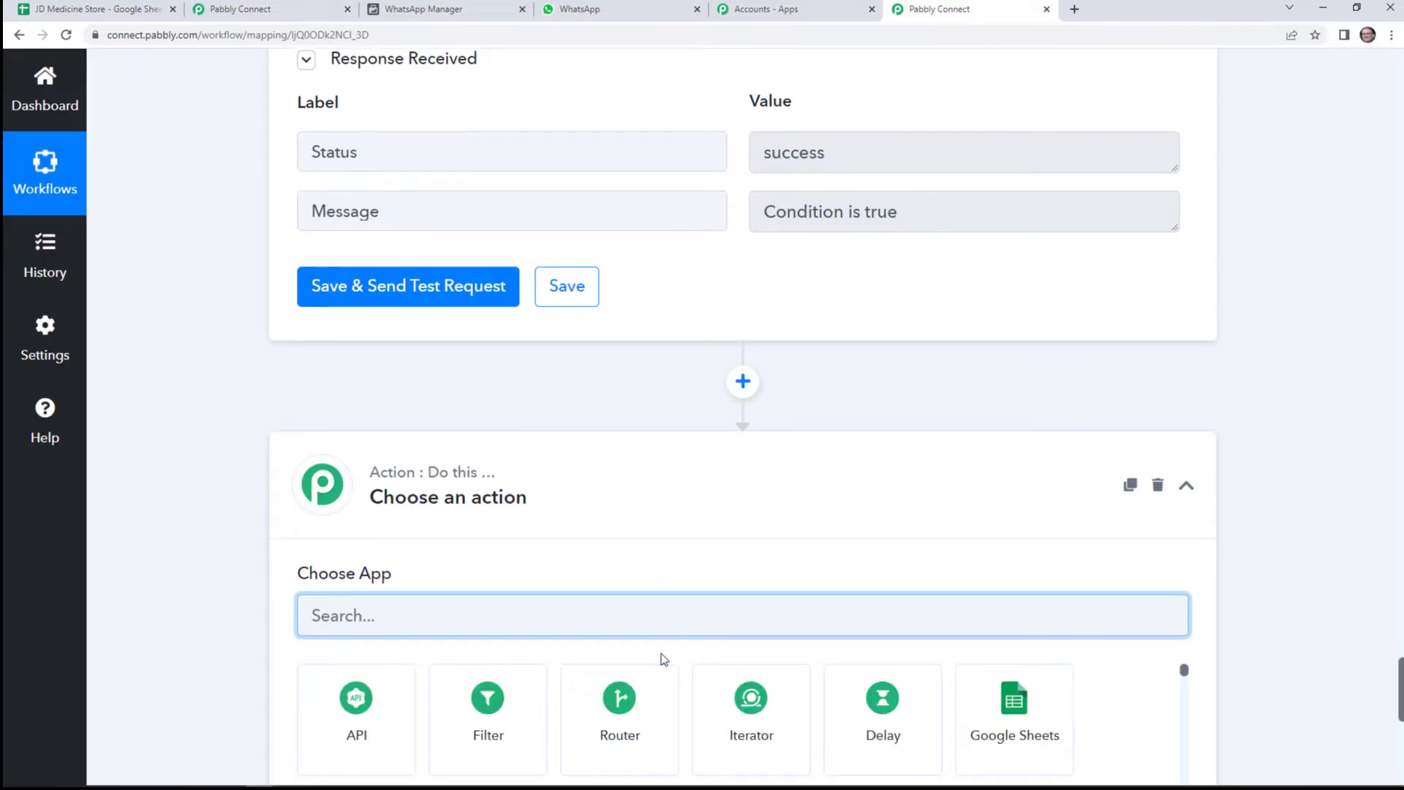
pyautogui.write('whts')
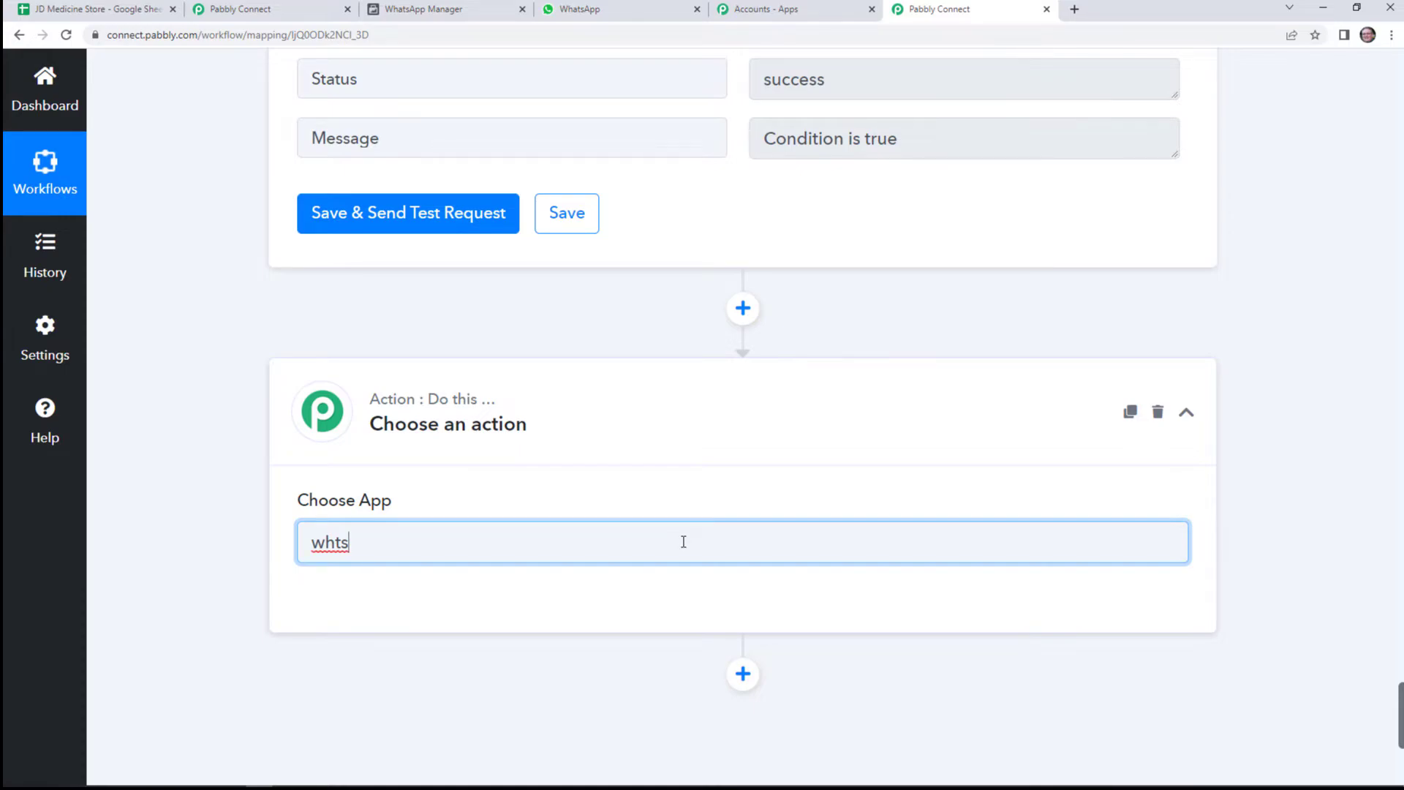
pyautogui.press('BackSpace')
pyautogui.press('BackSpace')
pyautogui.write('at')
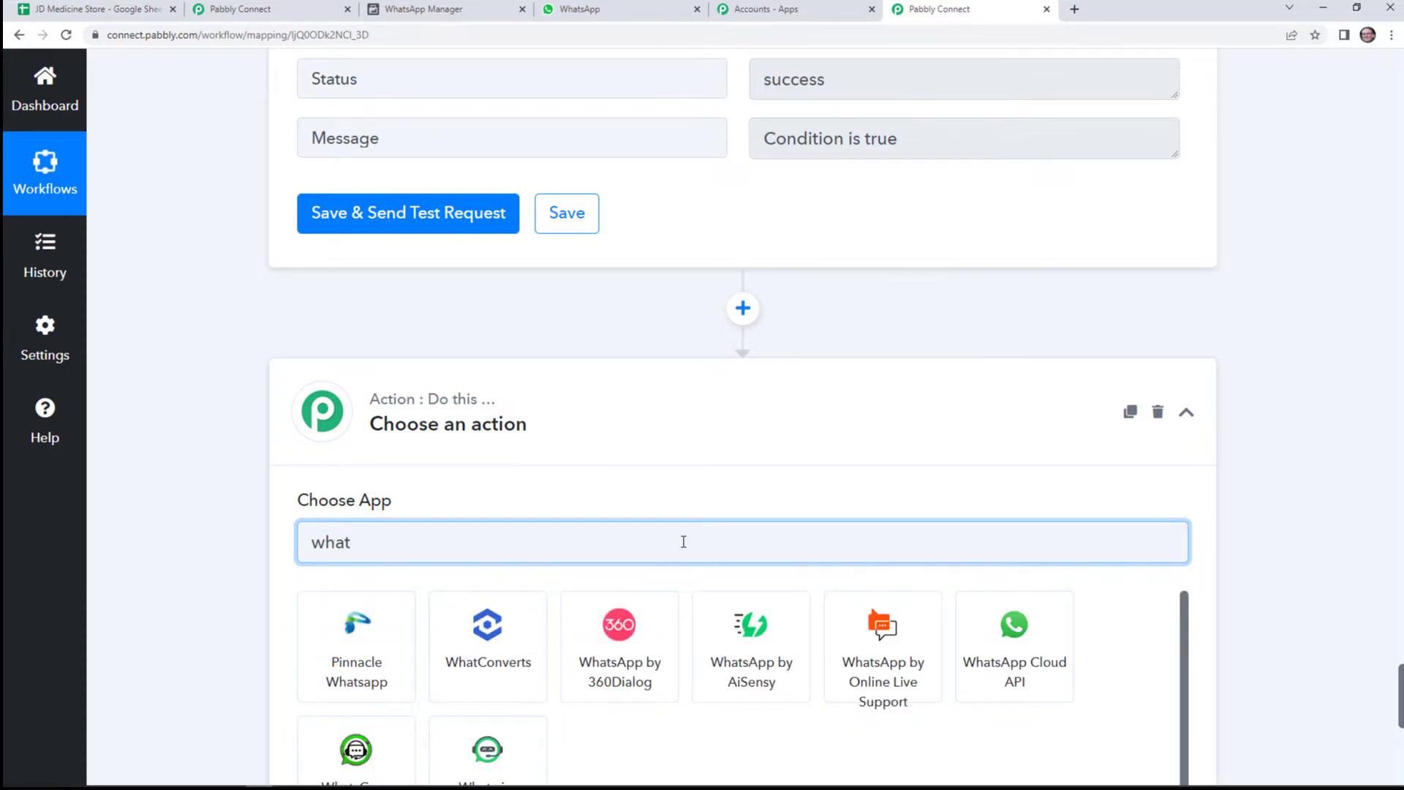
pyautogui.click(978, 648)
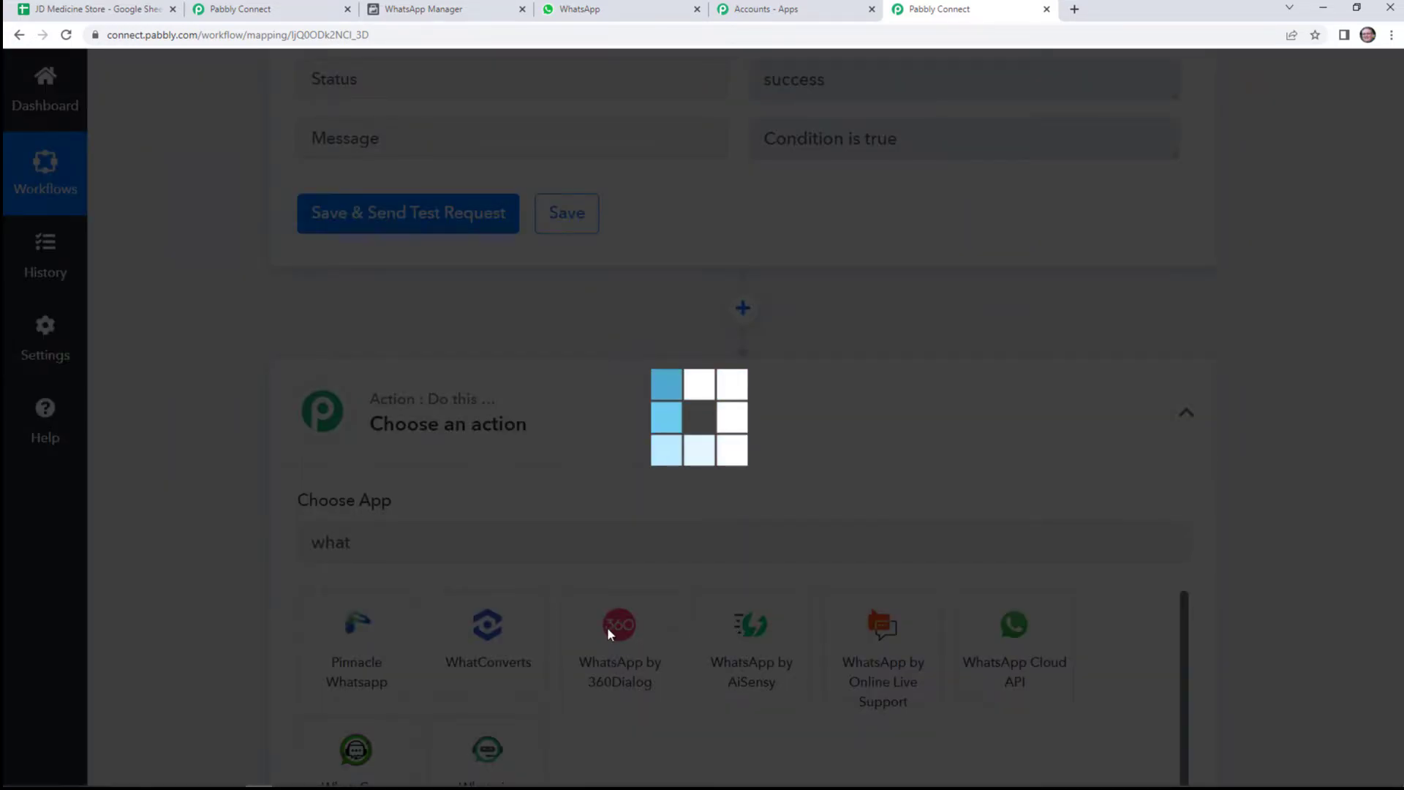
pyautogui.scroll(-2, 689, 517)
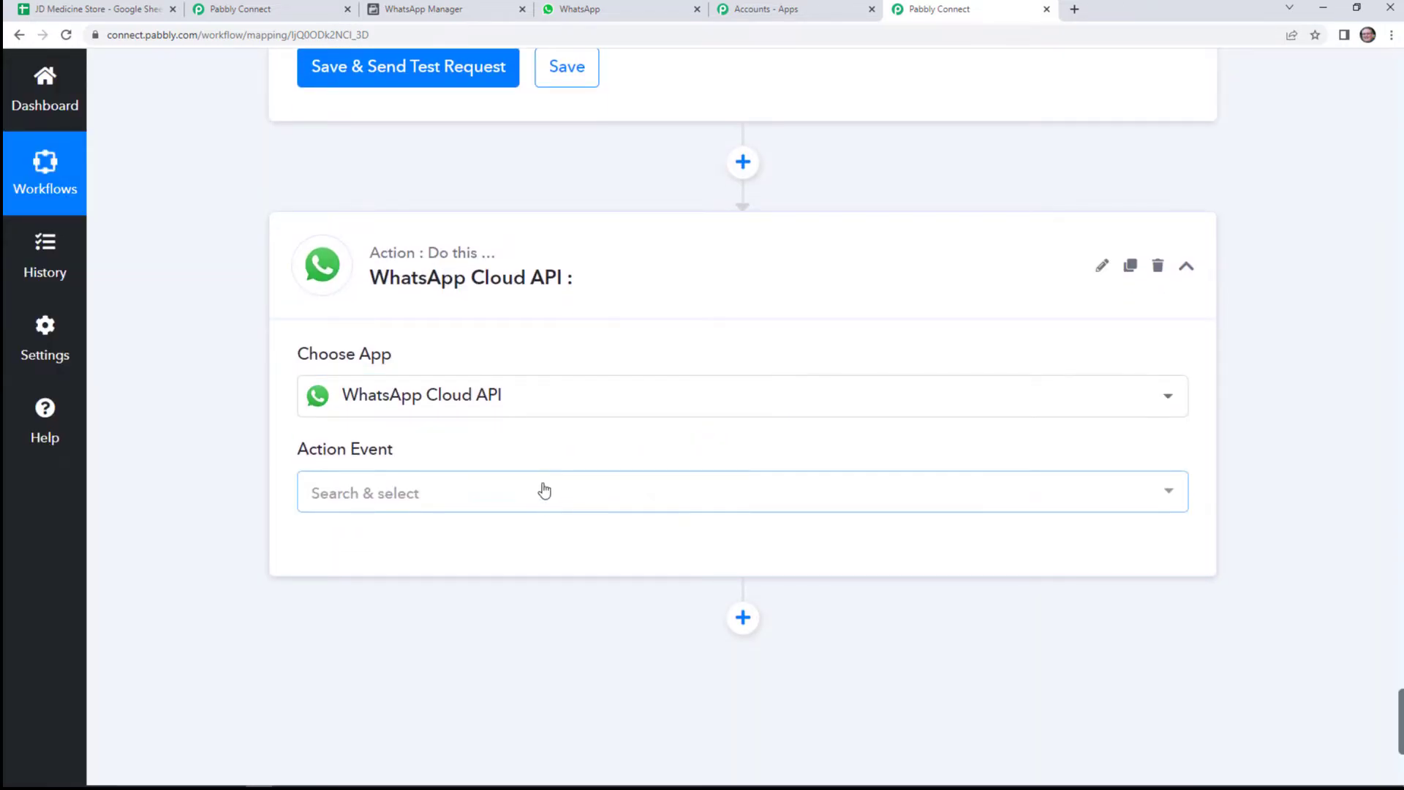
pyautogui.click(545, 494)
pyautogui.click(592, 598)
# Review the fields required for a new WhatsApp Cloud API connection and connect the action with the existing WhatsApp Cloud API #3 connection.
pyautogui.click(339, 553)
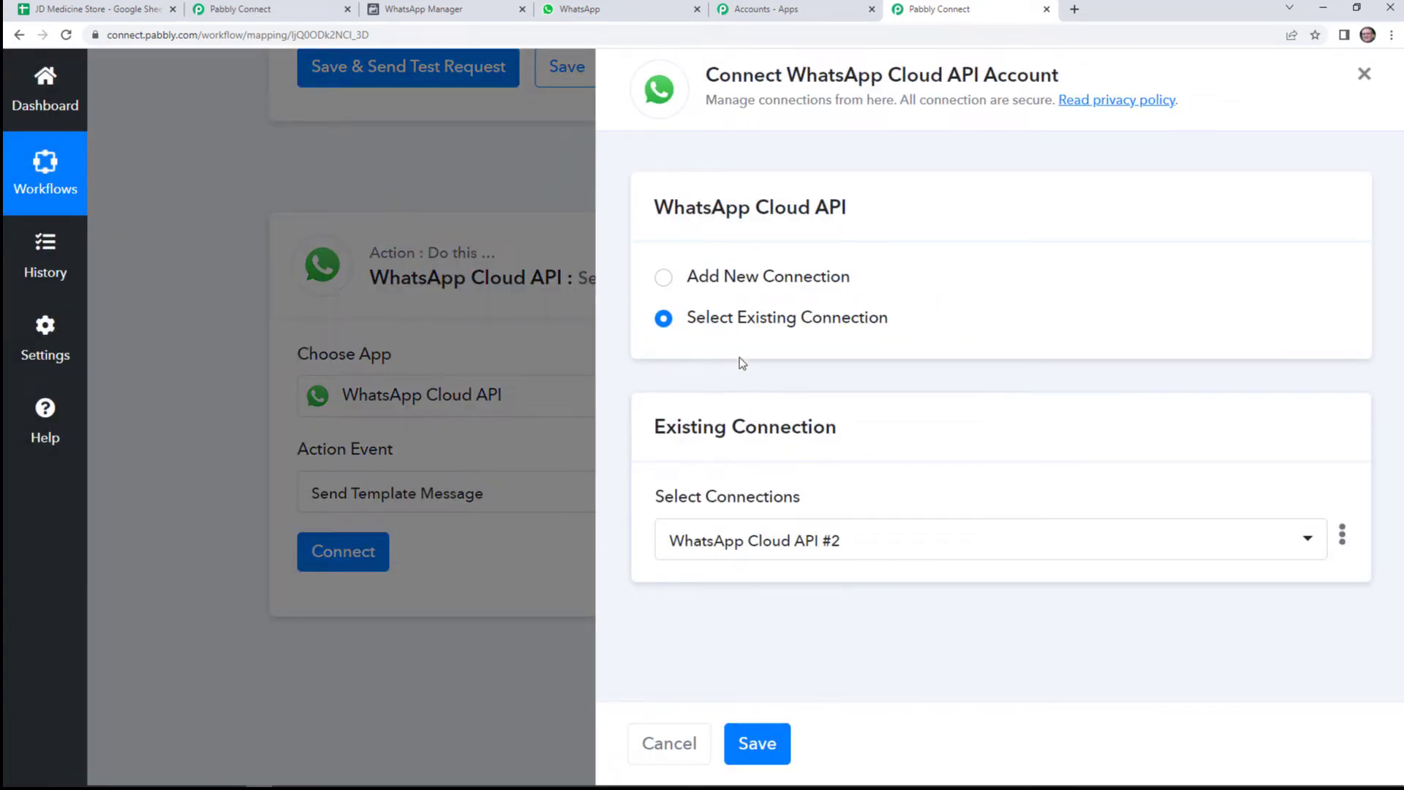
pyautogui.click(732, 277)
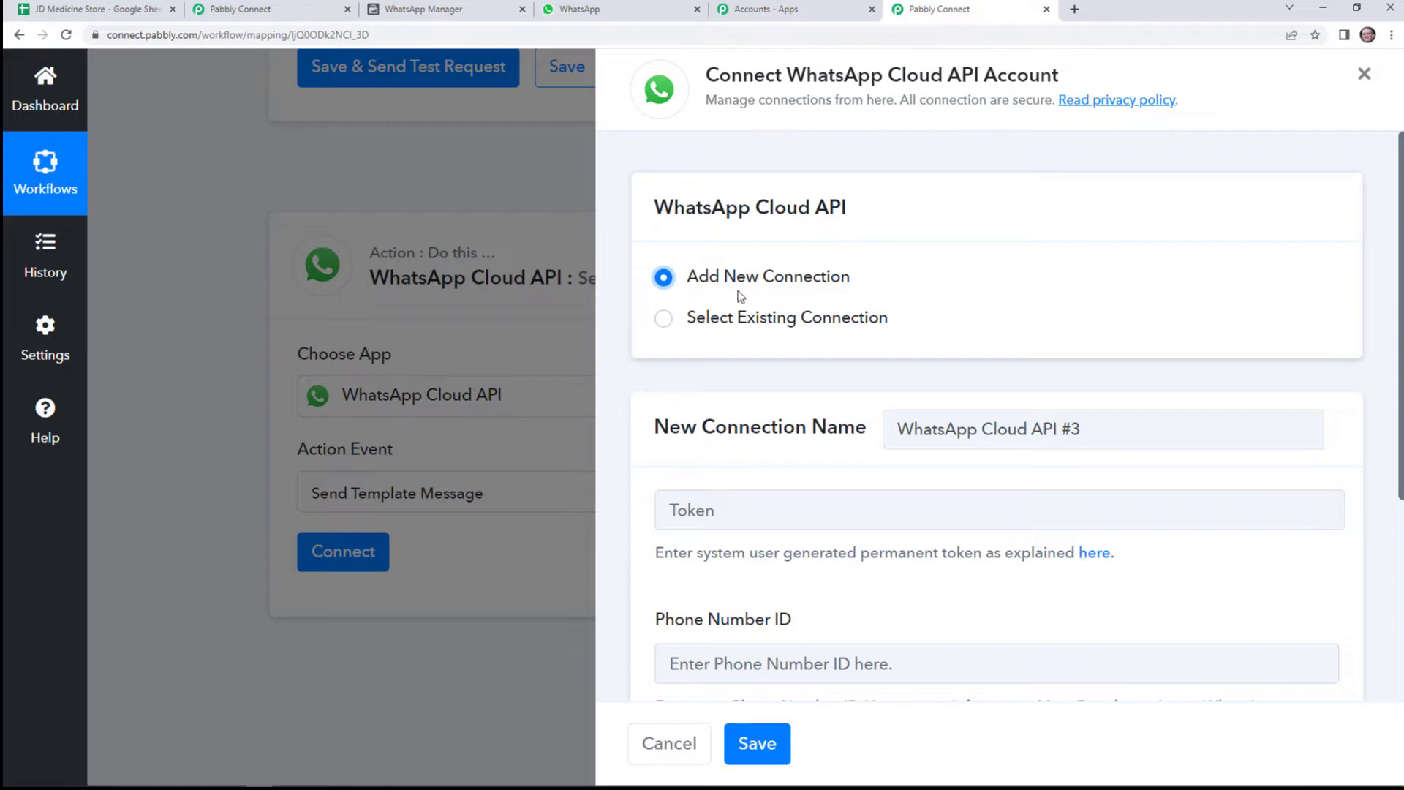
pyautogui.scroll(-2, 741, 494)
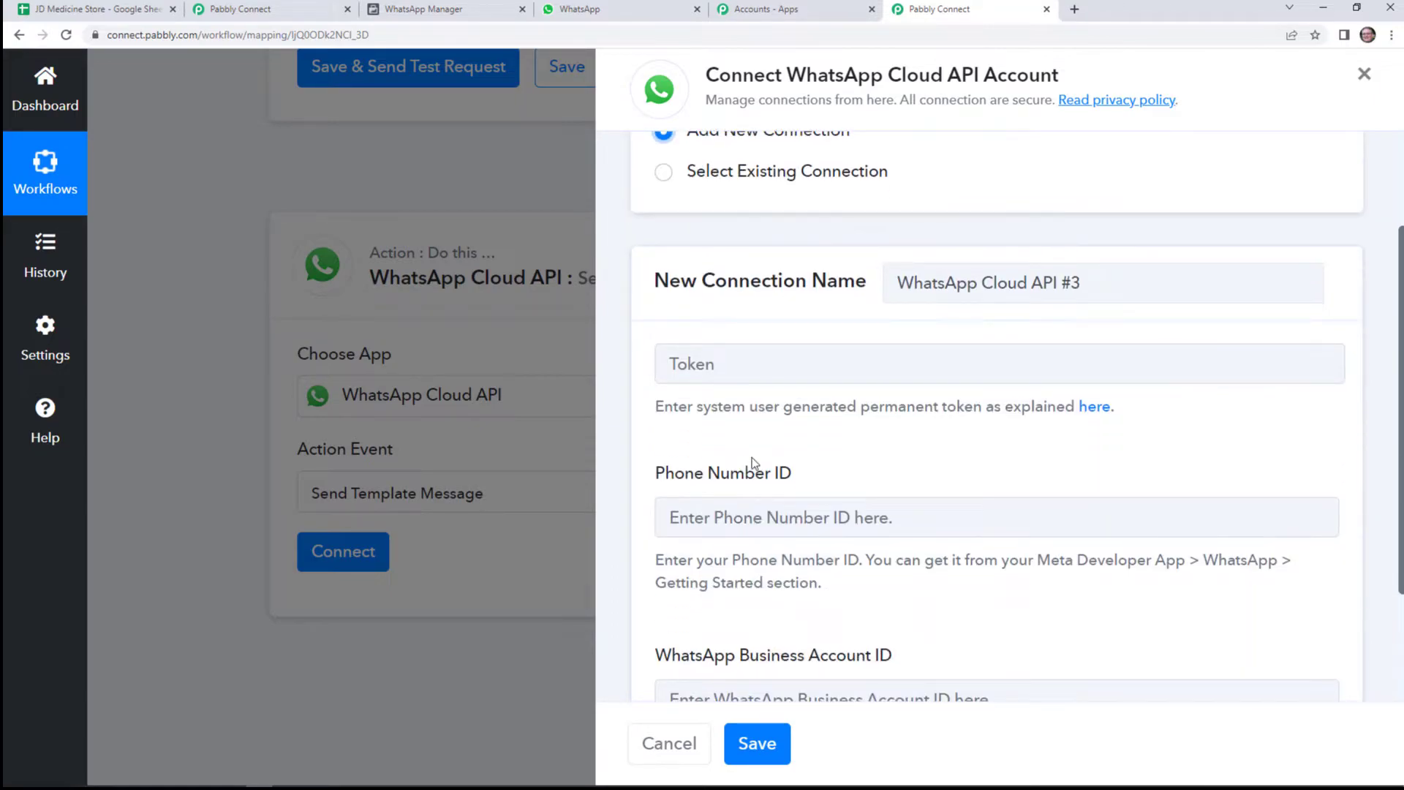
pyautogui.scroll(-1, 784, 525)
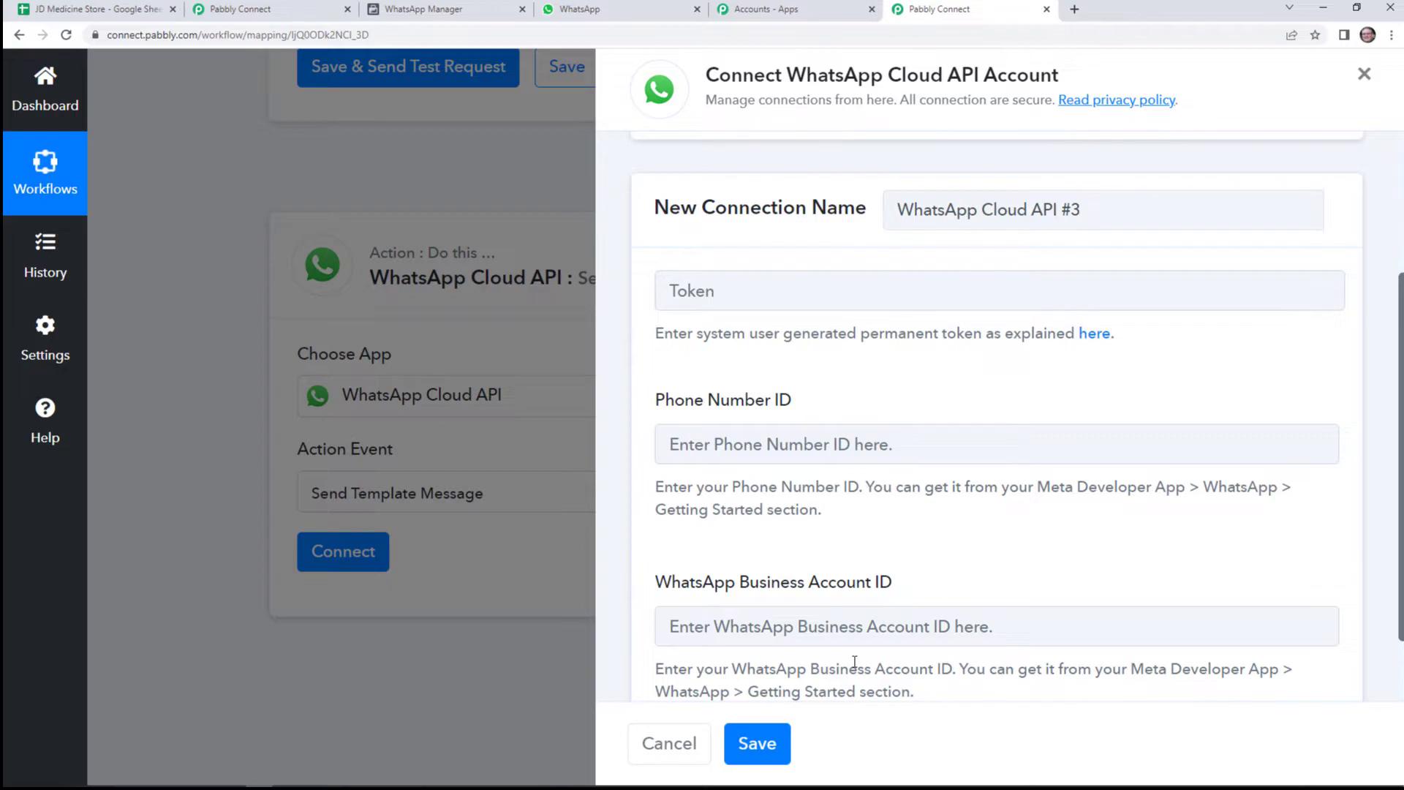
pyautogui.scroll(3, 855, 662)
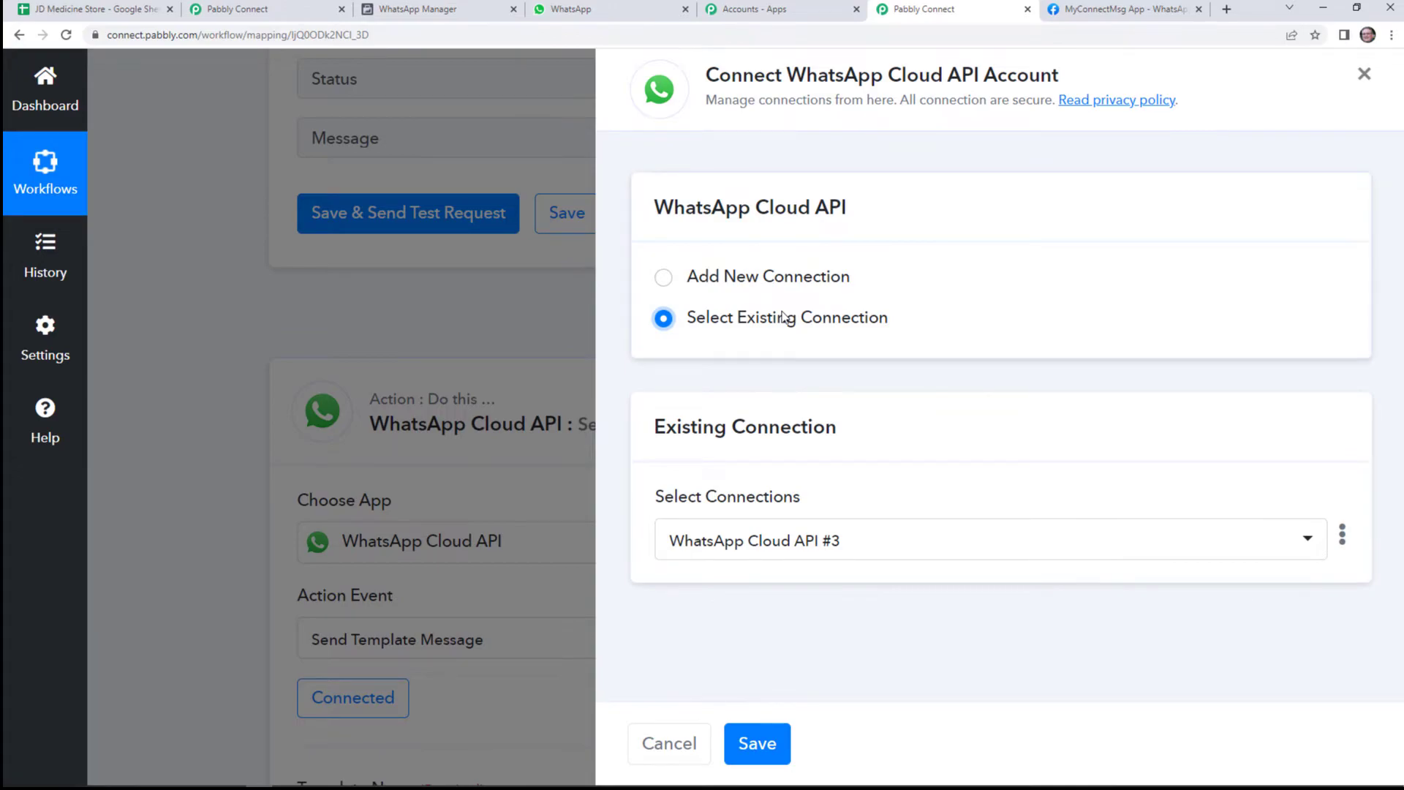
pyautogui.click(775, 746)
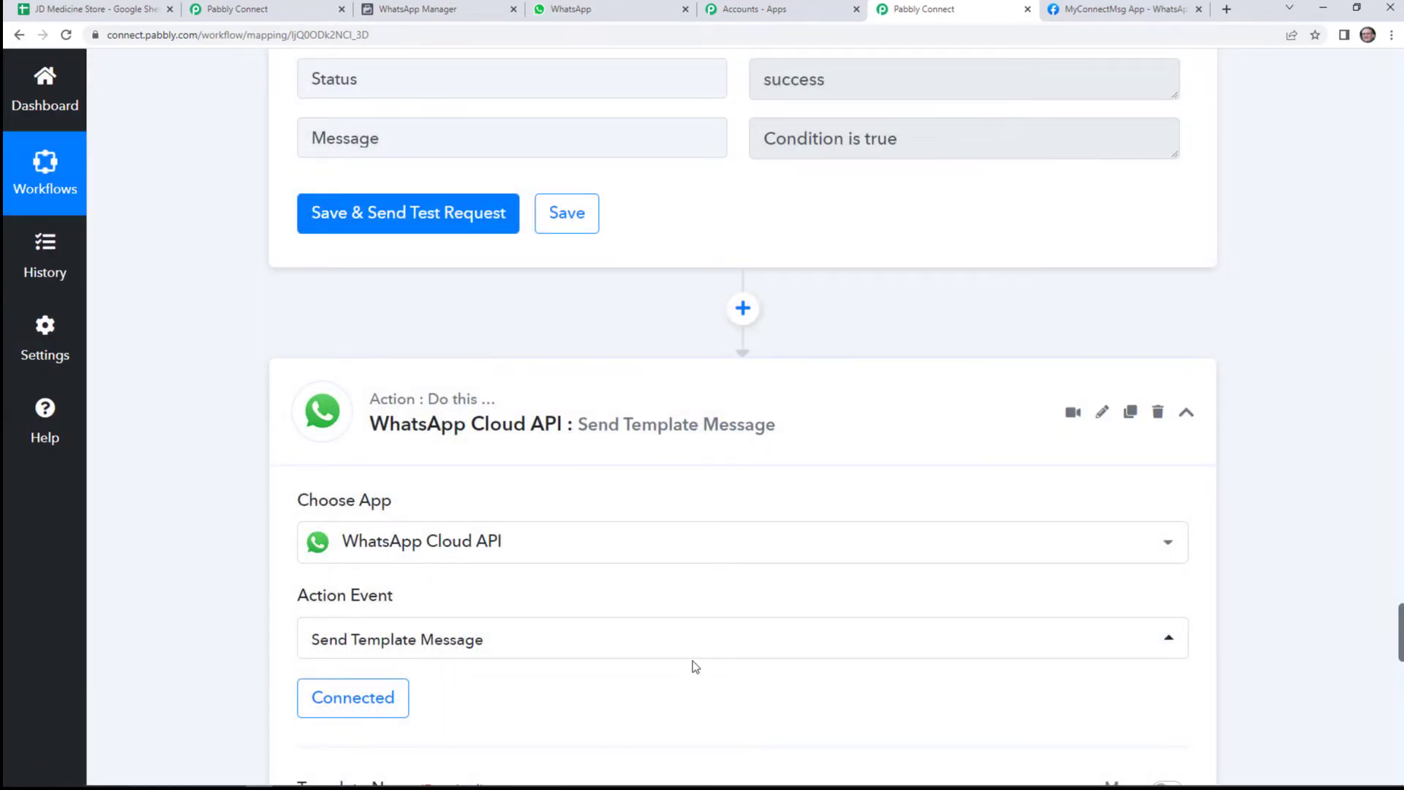
# Review the template, language and recipient fields of the Send Template Message action.
pyautogui.scroll(-3, 692, 664)
pyautogui.scroll(-1, 659, 644)
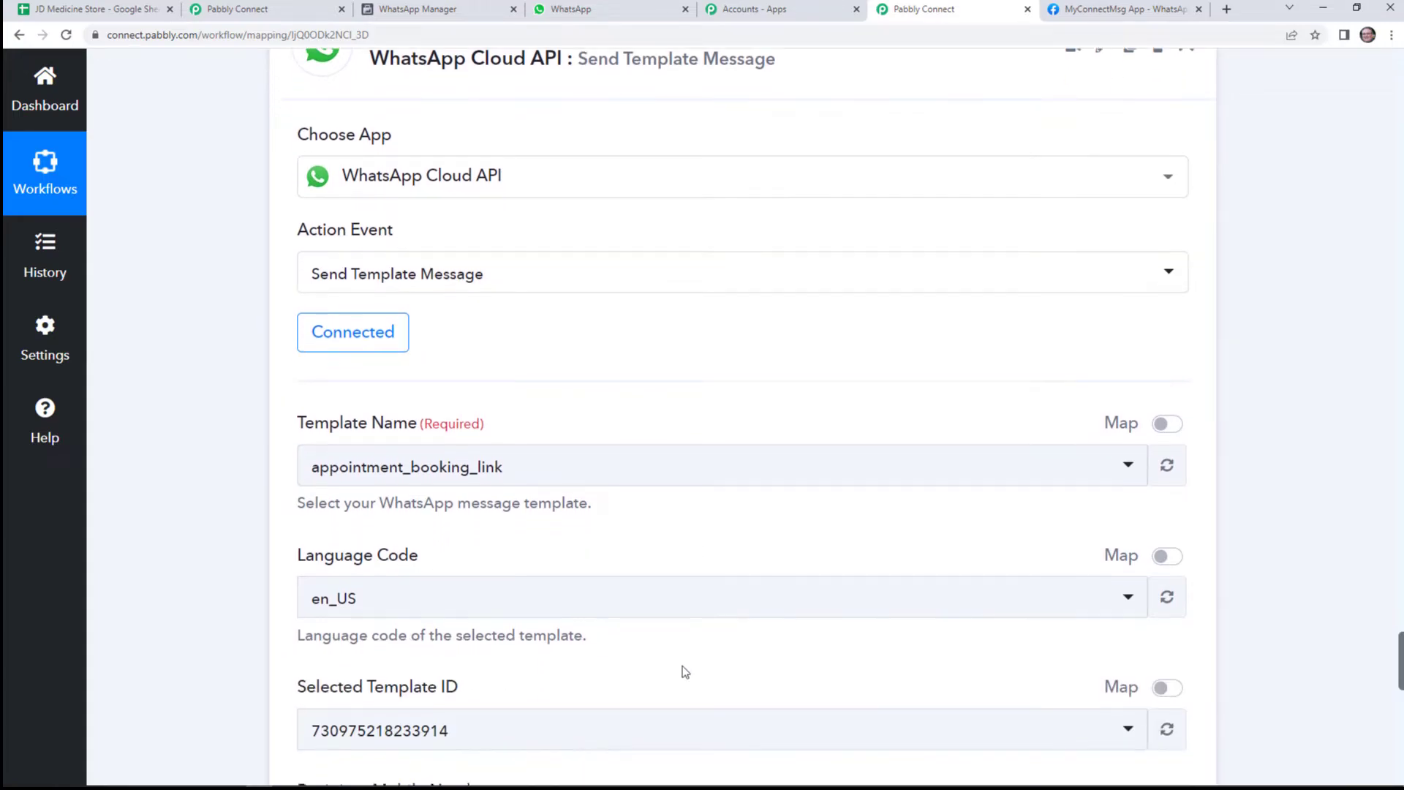
pyautogui.scroll(-1, 603, 636)
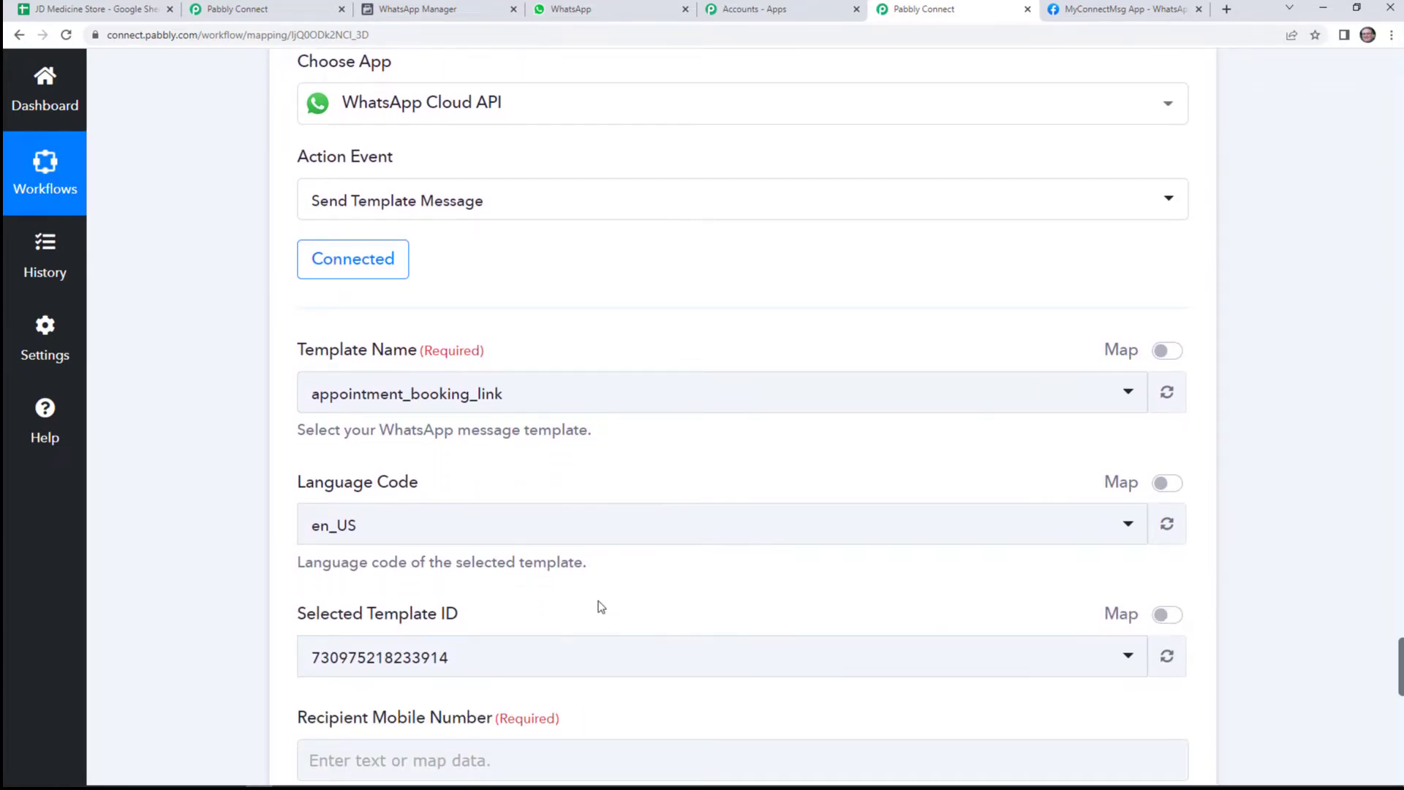
pyautogui.scroll(-3, 627, 658)
pyautogui.scroll(3, 570, 616)
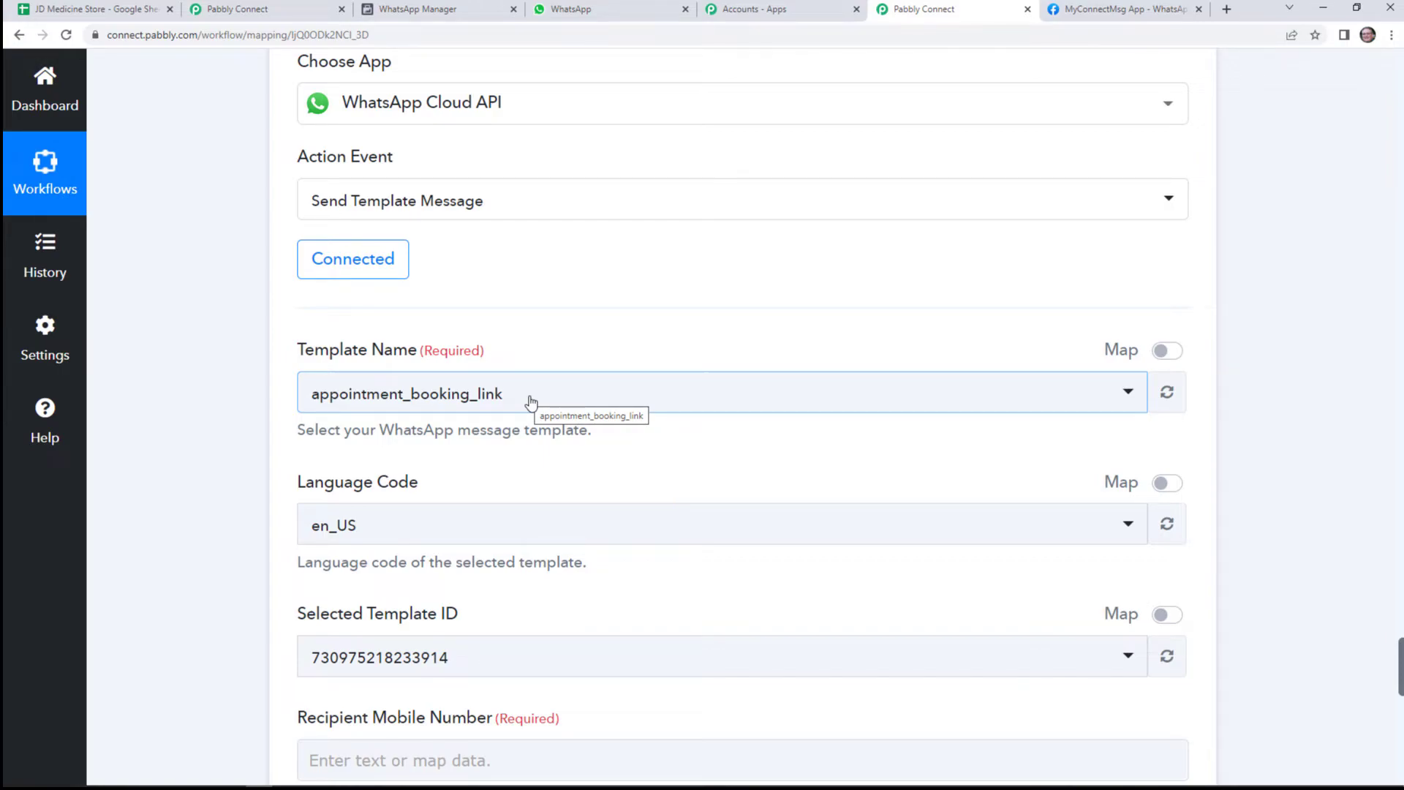
# Check the approved reminder template in WhatsApp Manager, then choose jd_medicine_store as the Send Template Message action's template.
pyautogui.click(433, 8)
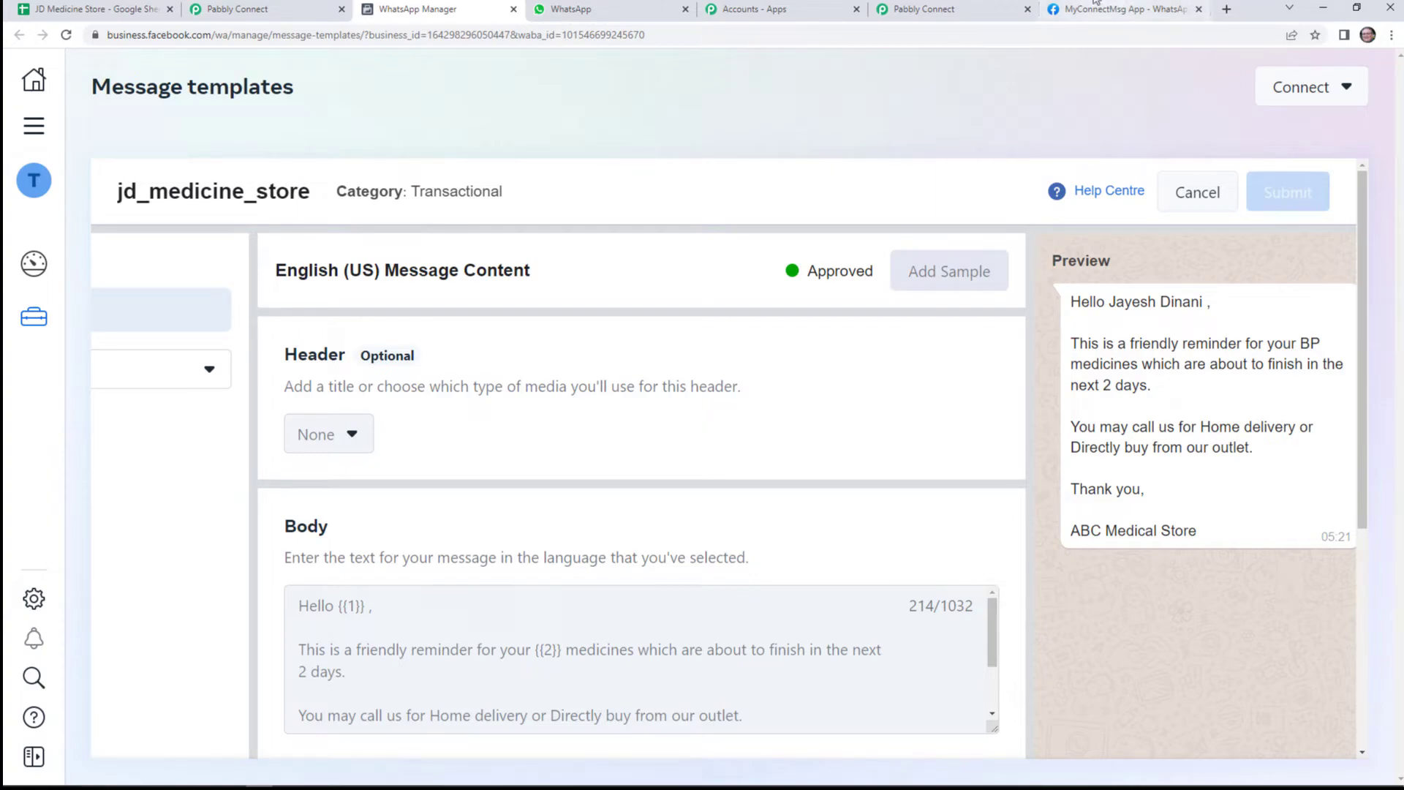
pyautogui.click(923, 9)
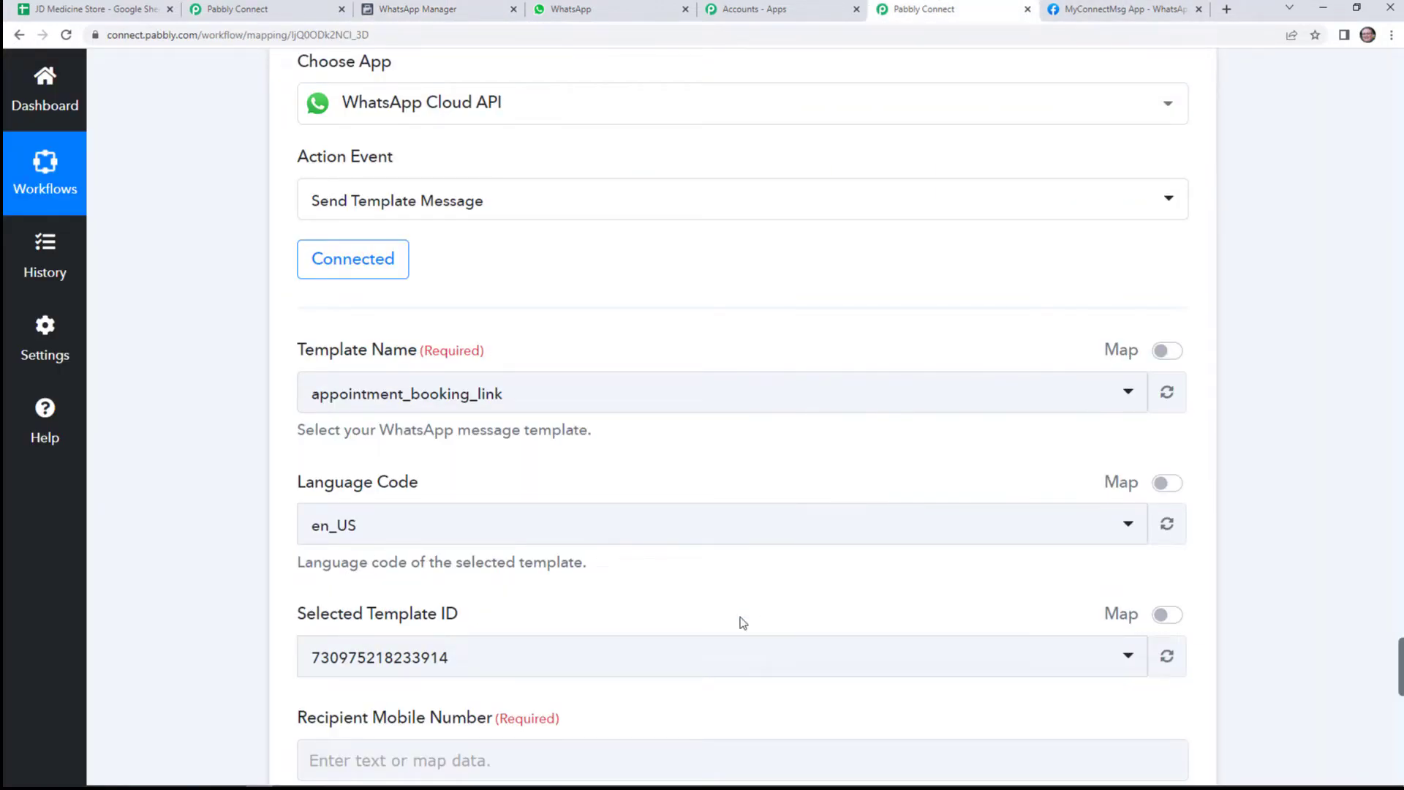
pyautogui.scroll(-3, 745, 607)
pyautogui.scroll(1, 480, 266)
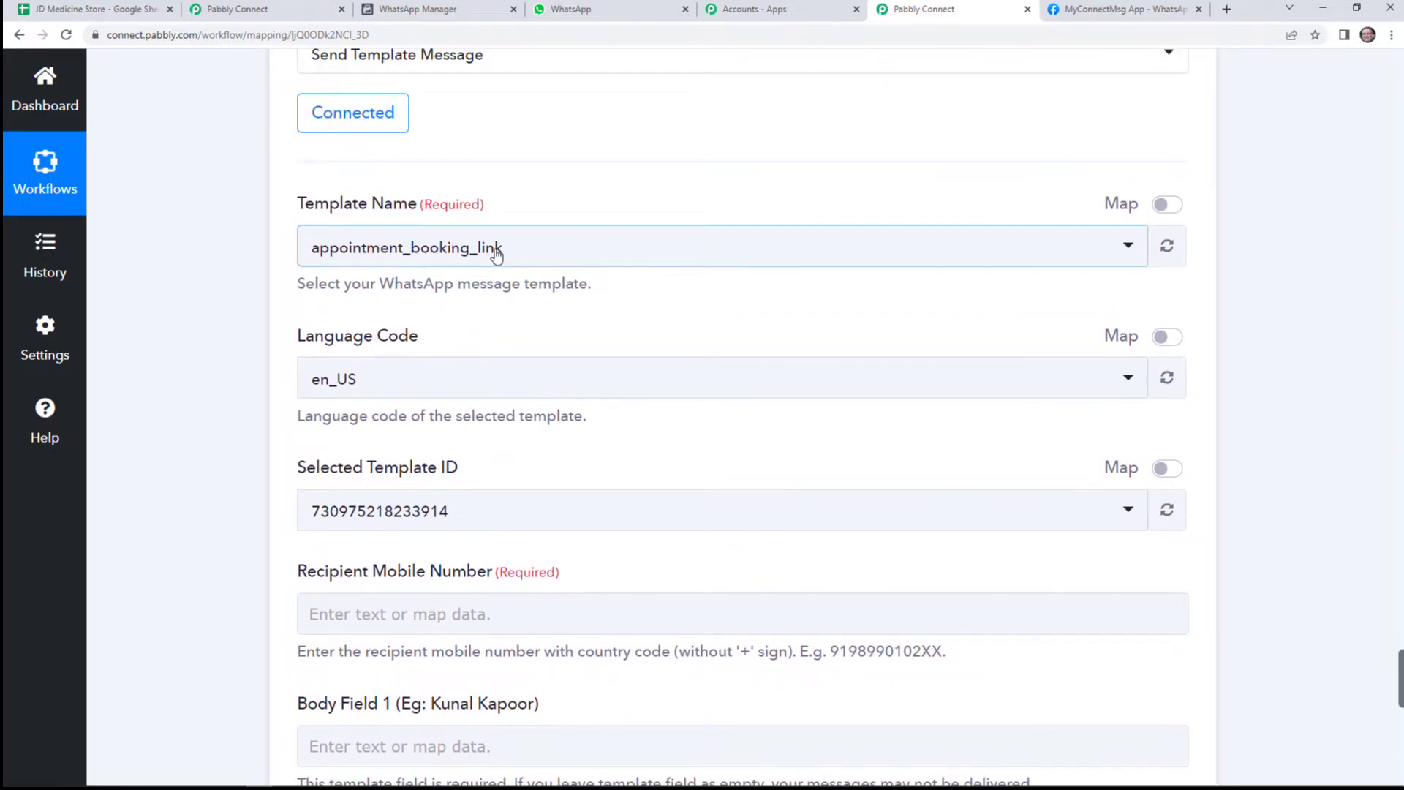
pyautogui.click(496, 253)
pyautogui.write('jd')
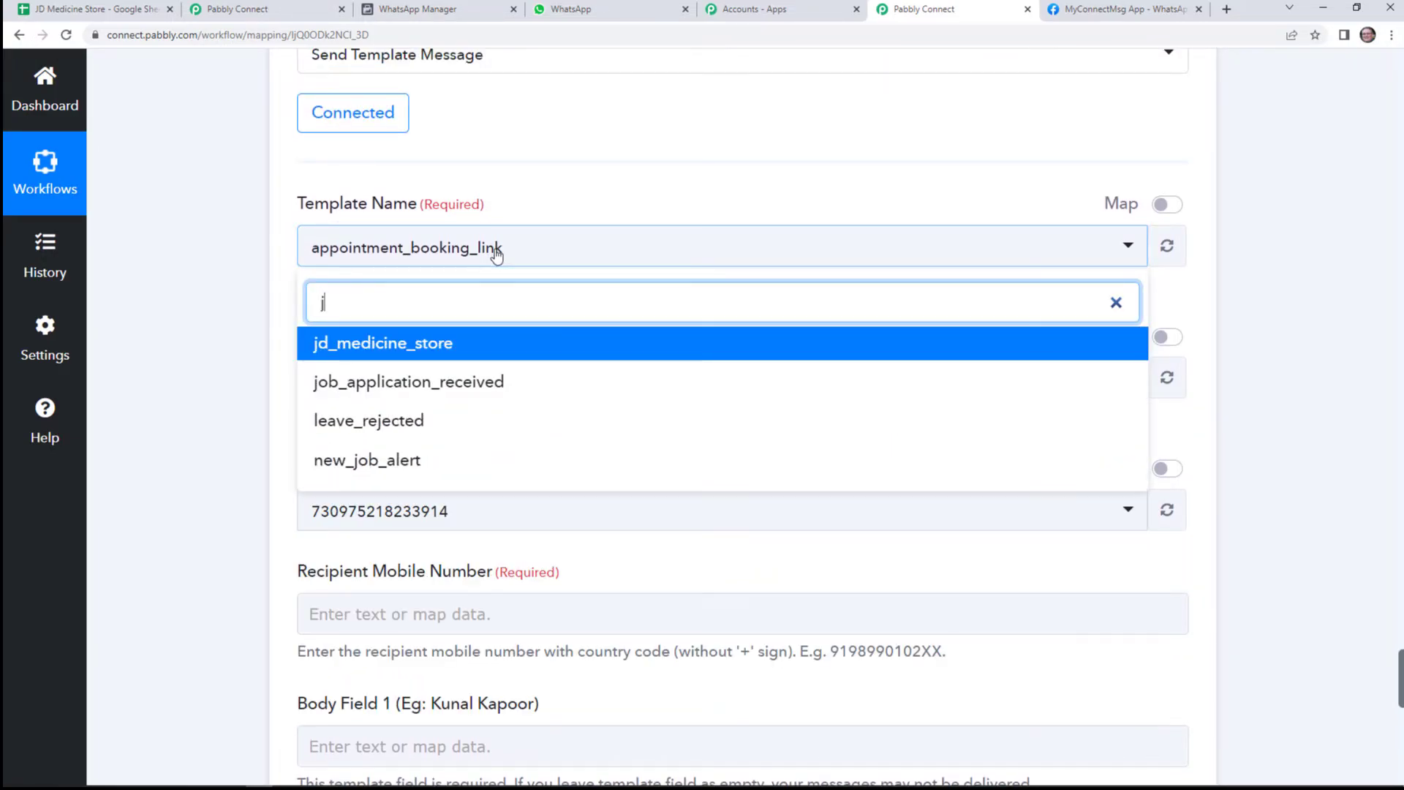
pyautogui.click(489, 352)
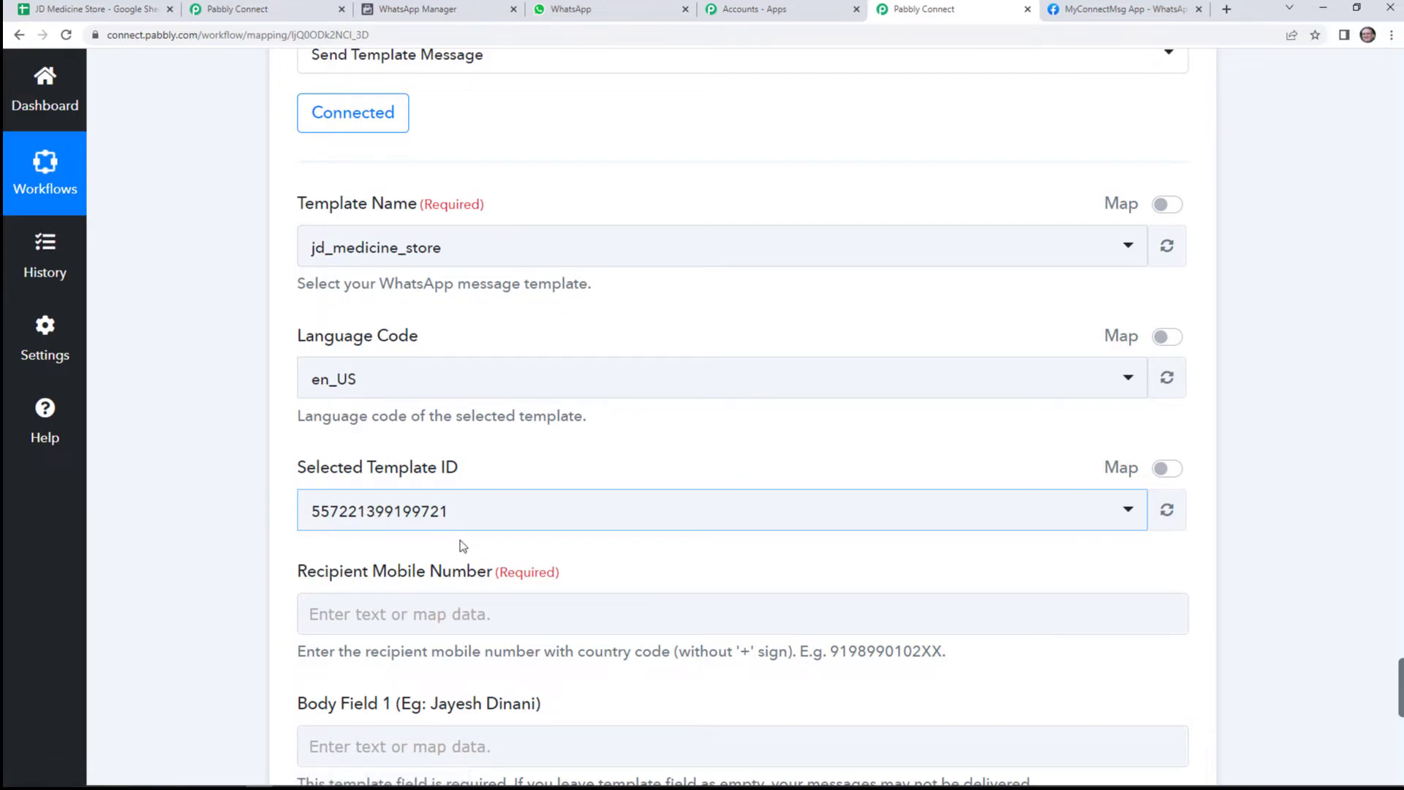
# Map the Recipient Mobile Number to the Mobile Number value from the Iterator by Pabbly step.
pyautogui.scroll(-3, 461, 545)
pyautogui.scroll(1, 461, 545)
pyautogui.click(438, 462)
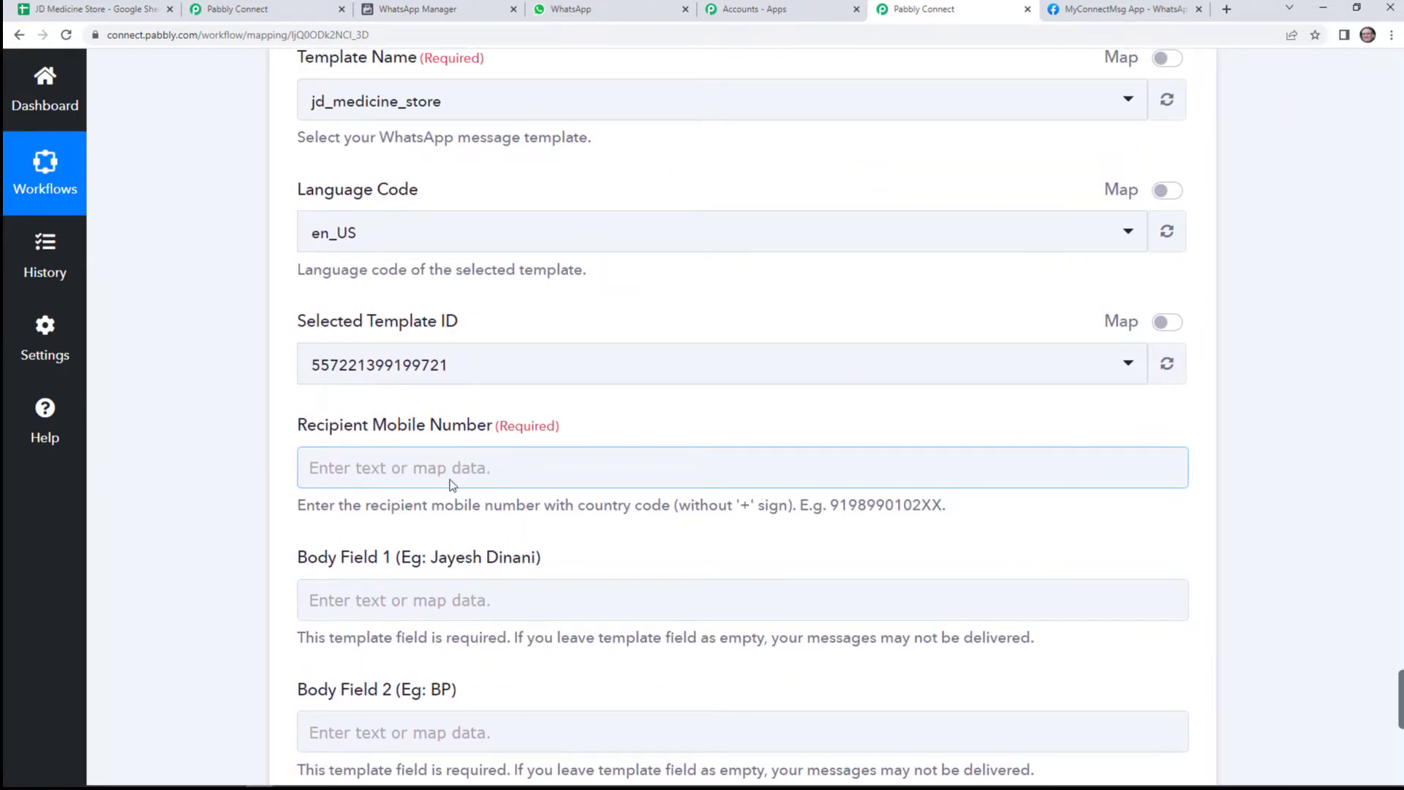
pyautogui.click(470, 474)
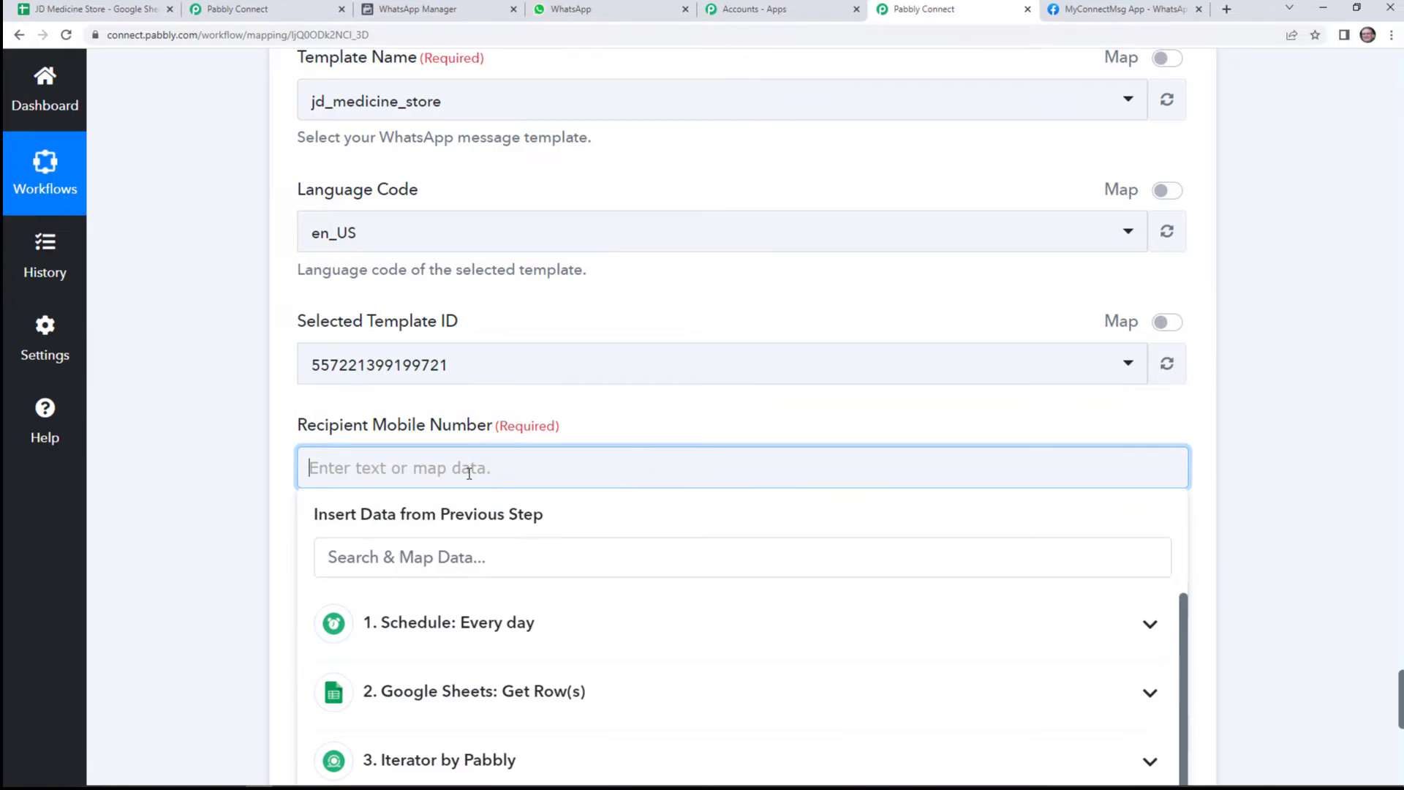
pyautogui.scroll(-1, 642, 607)
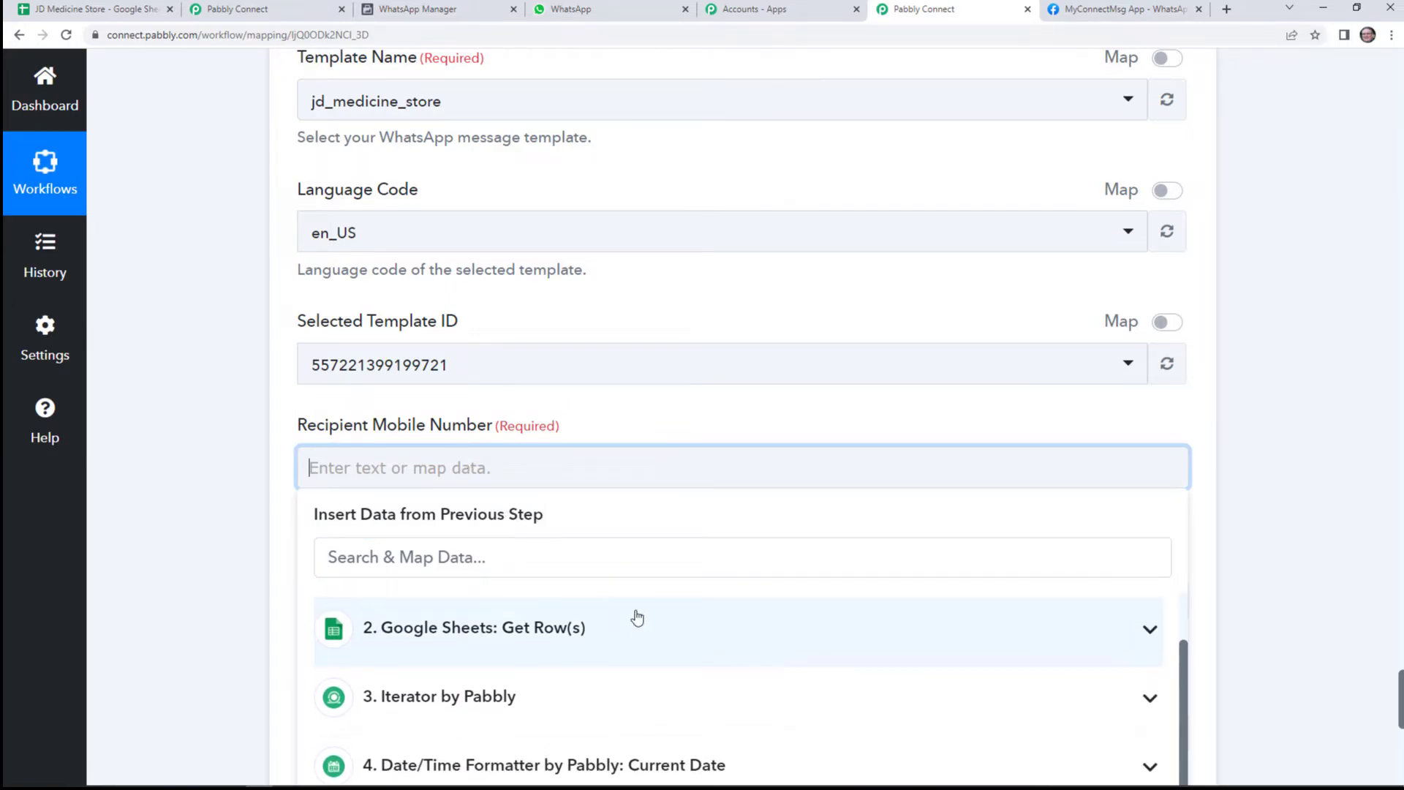
pyautogui.scroll(1, 637, 619)
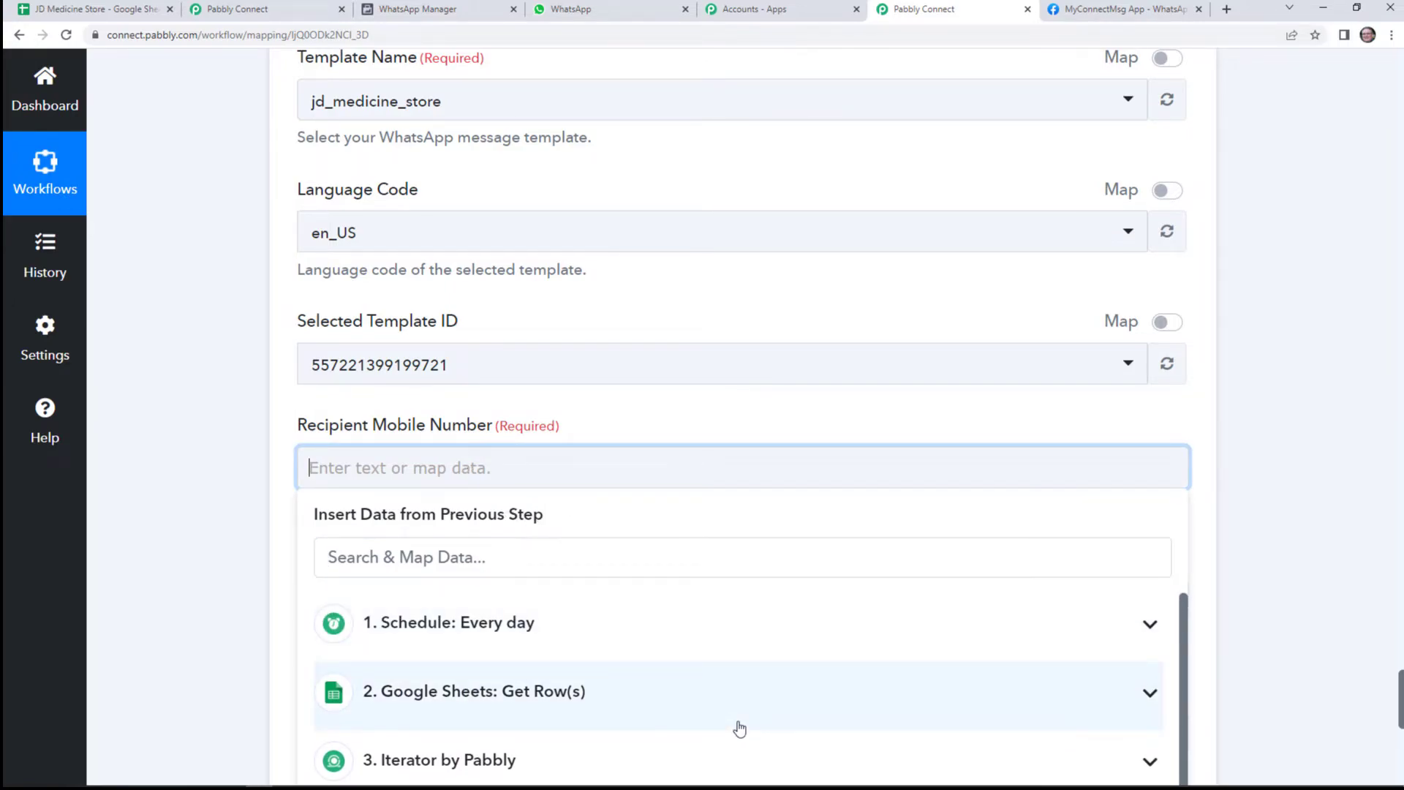
pyautogui.click(687, 756)
pyautogui.scroll(-3, 691, 739)
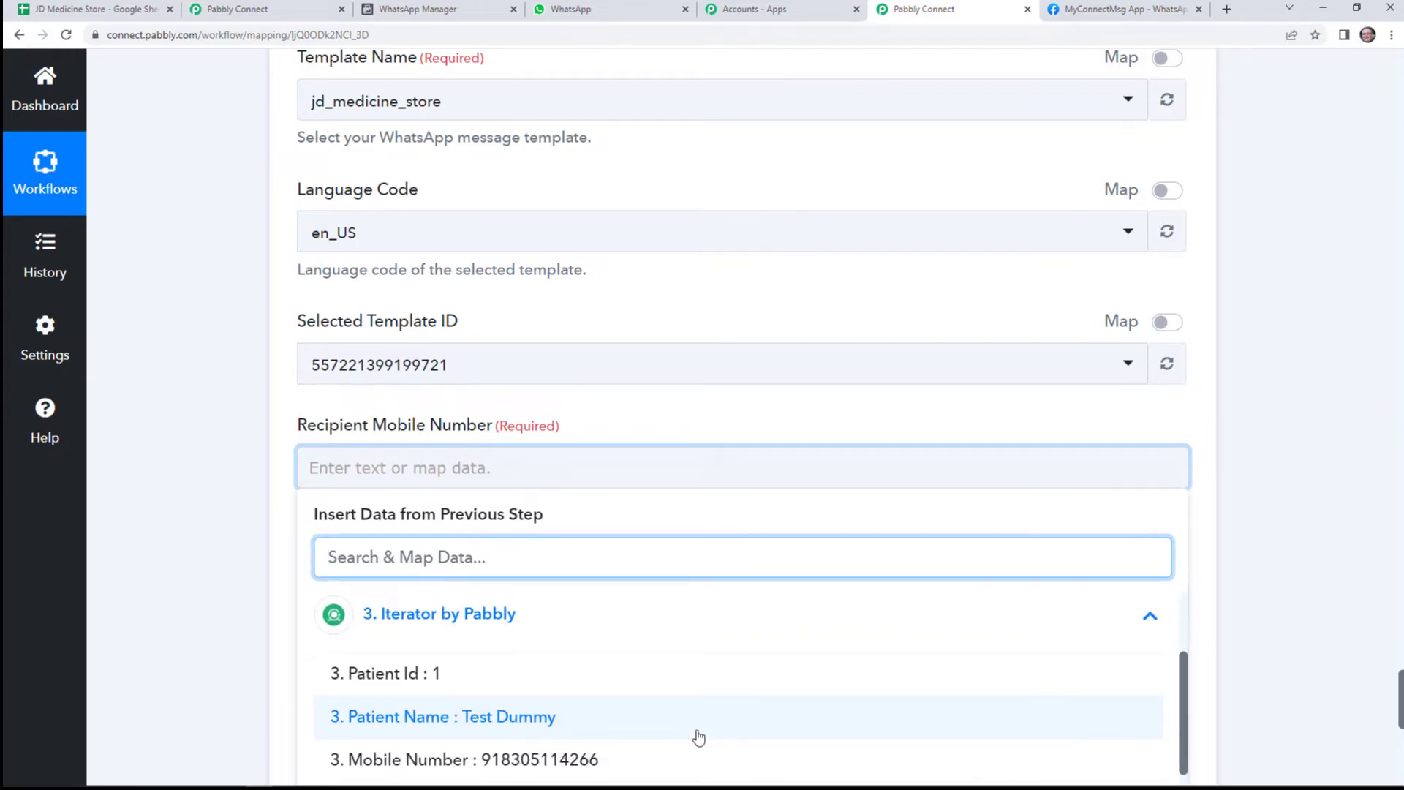
pyautogui.click(656, 696)
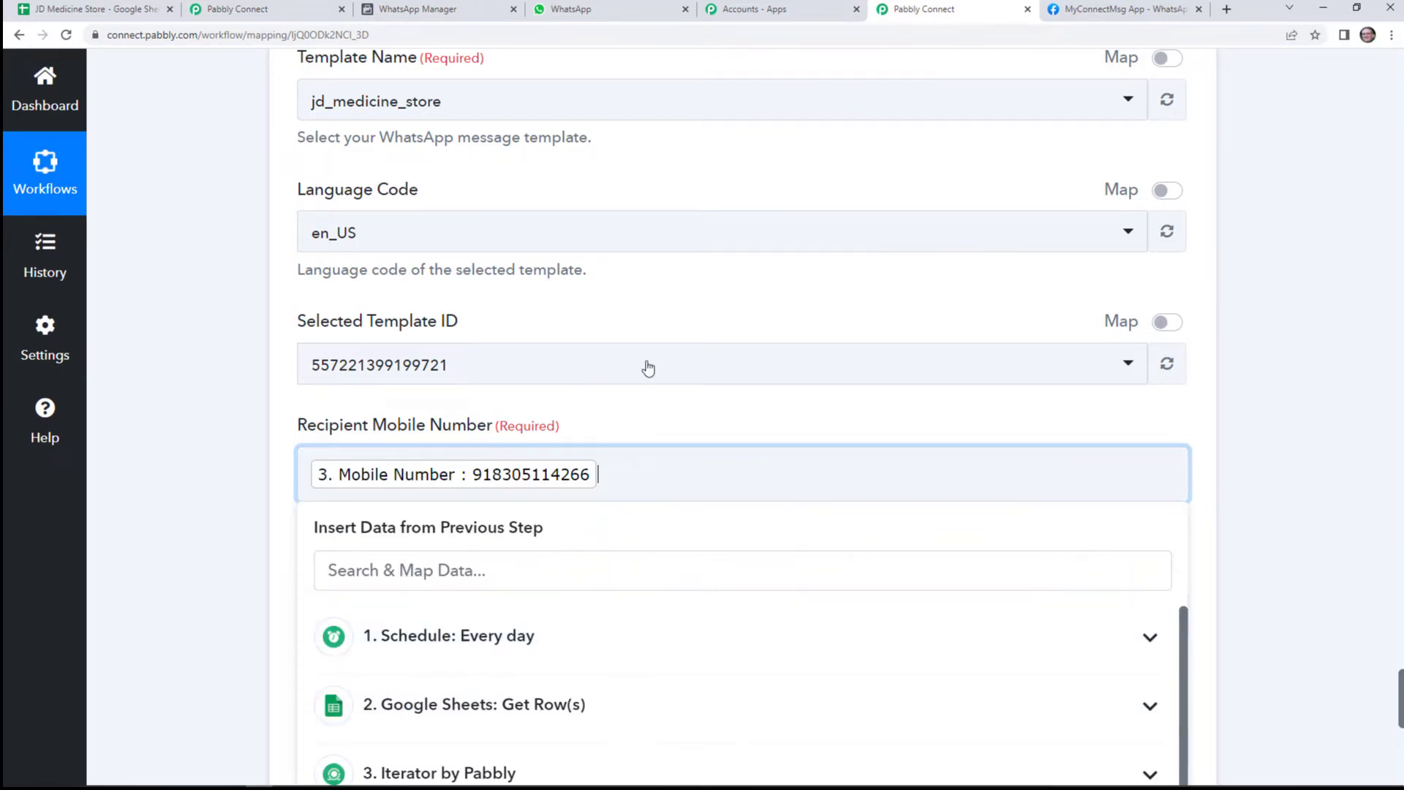
pyautogui.click(644, 406)
# Check the template's placeholders in WhatsApp Manager, then map Body Field 1 to the Iterator's Patient Name value.
pyautogui.scroll(-3, 671, 354)
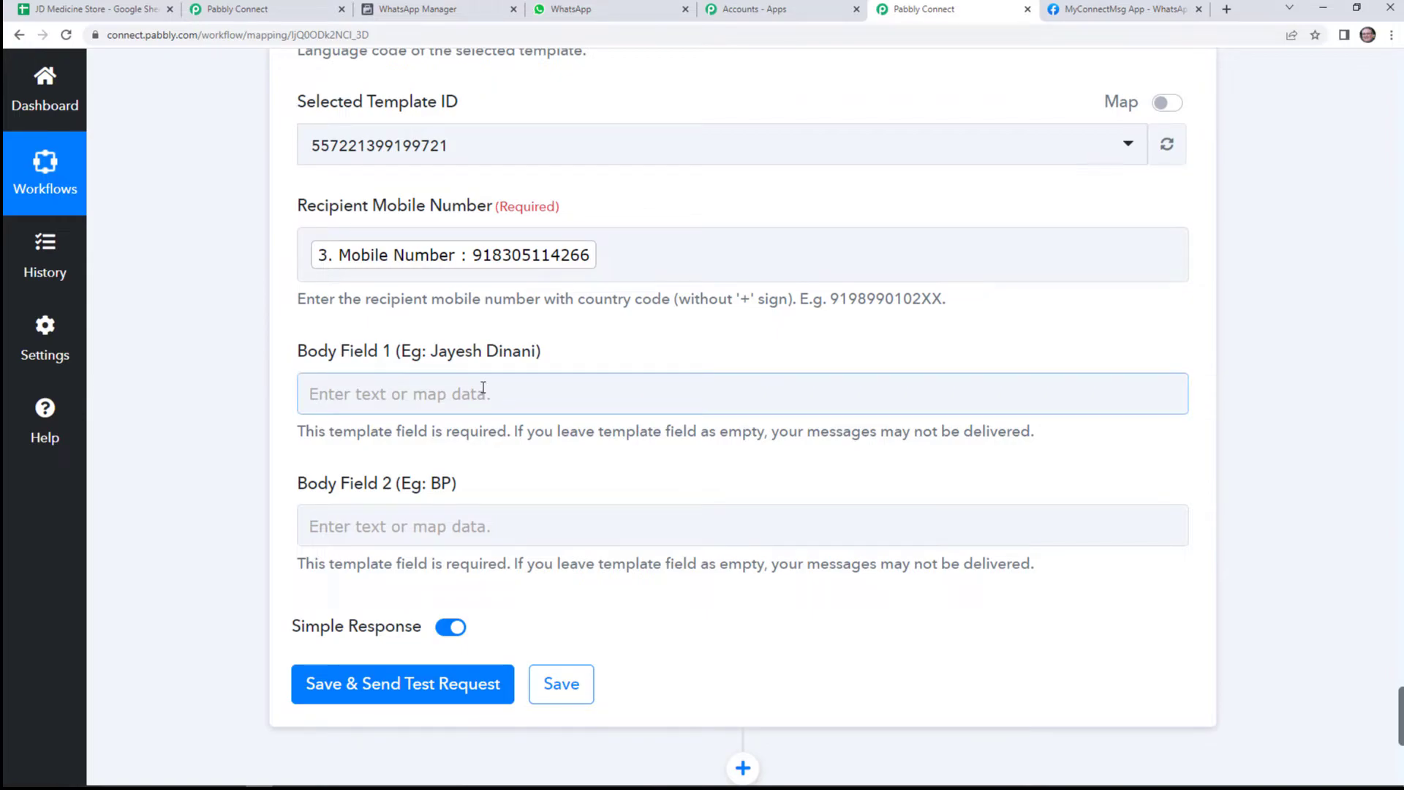
pyautogui.click(465, 7)
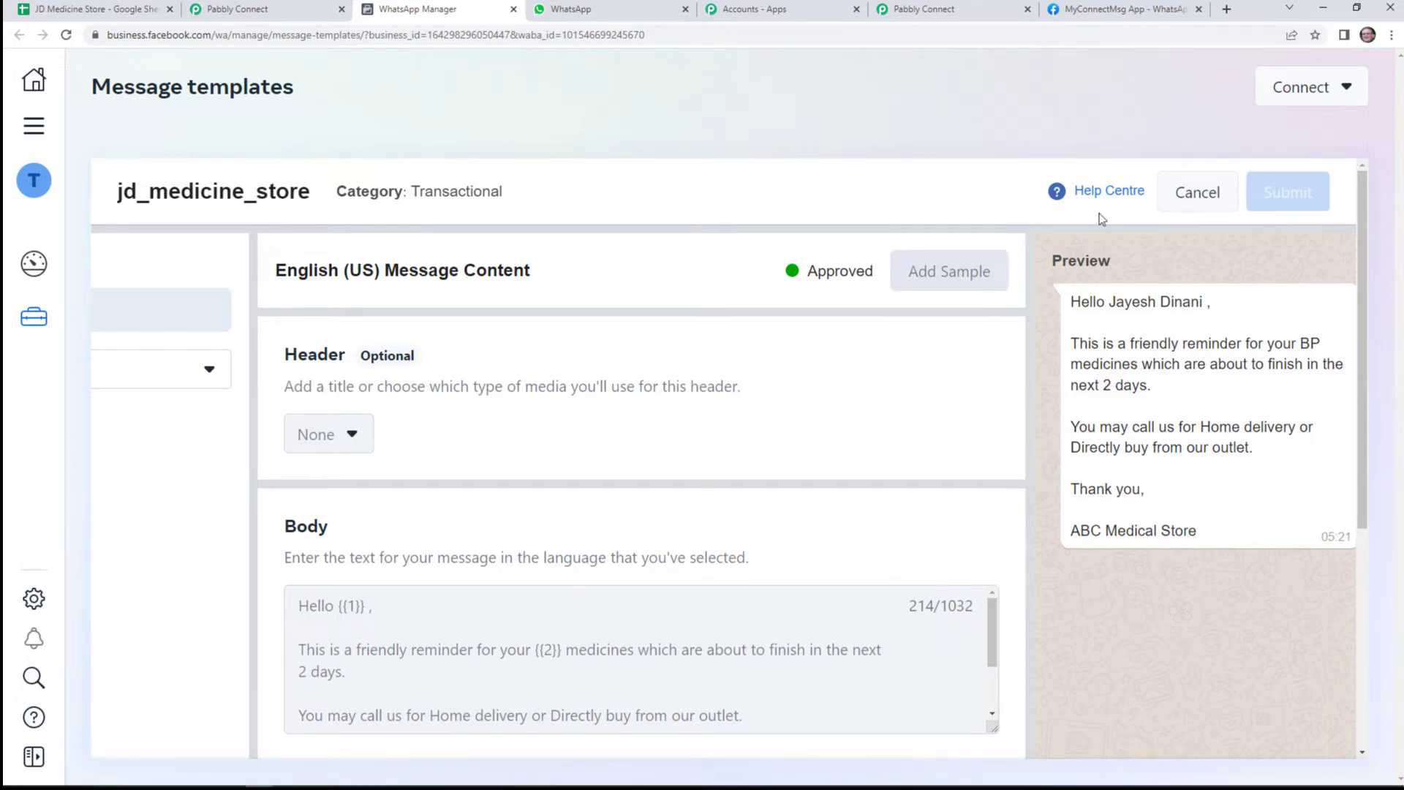
pyautogui.click(923, 10)
pyautogui.click(563, 384)
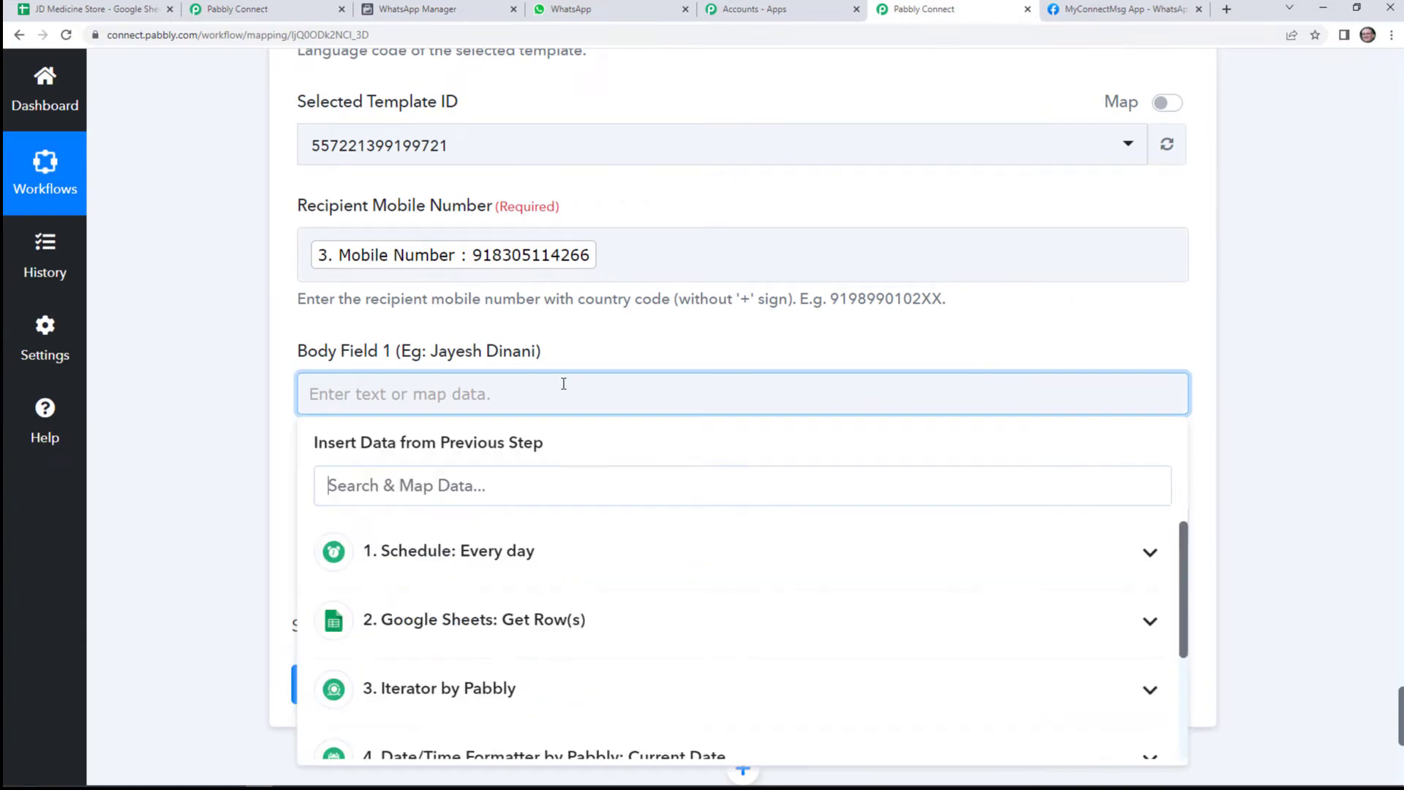
pyautogui.scroll(-2, 661, 556)
pyautogui.click(633, 567)
pyautogui.scroll(-1, 635, 570)
pyautogui.click(631, 586)
# Map Body Field 2 to the Medicine Type value from the Iterator by Pabbly step.
pyautogui.scroll(-3, 634, 359)
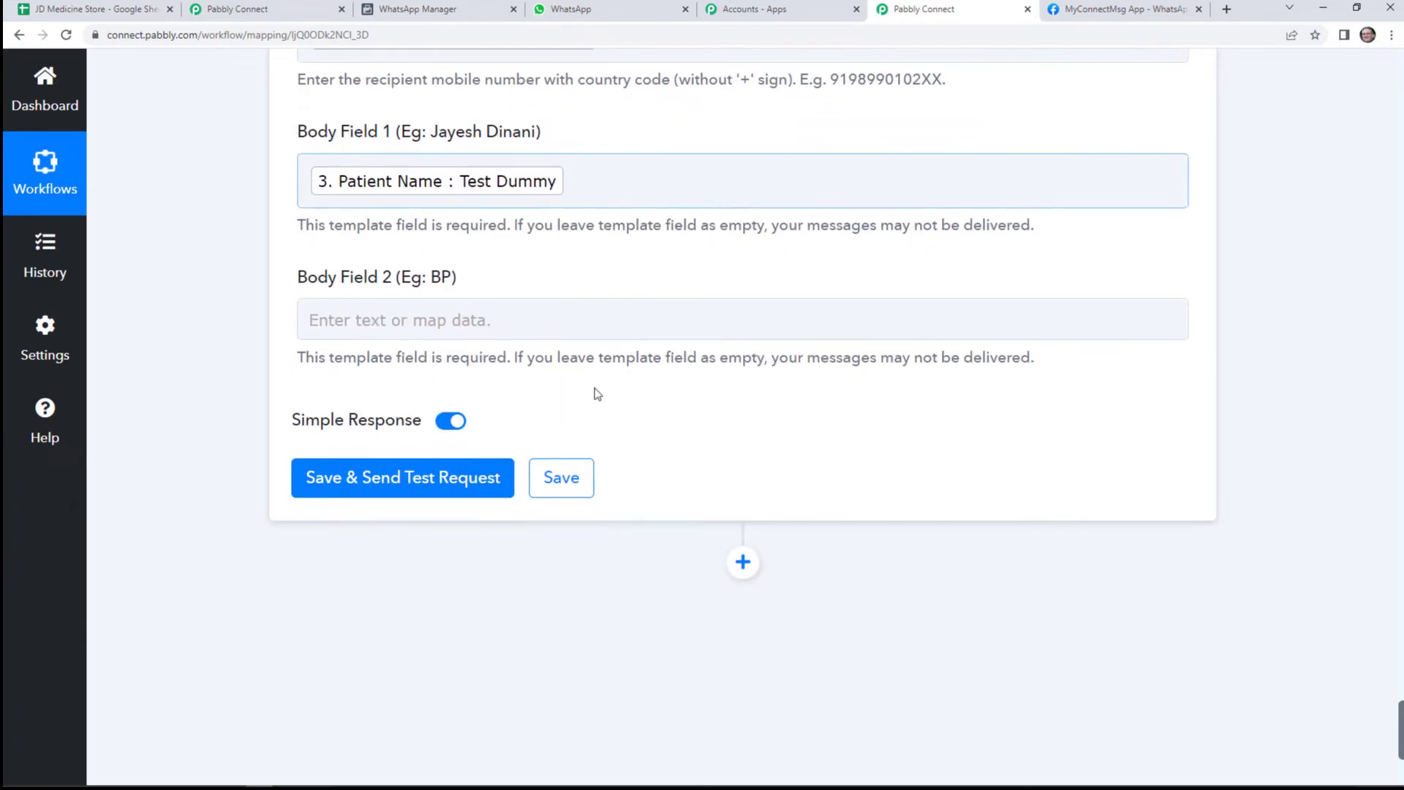
pyautogui.click(501, 310)
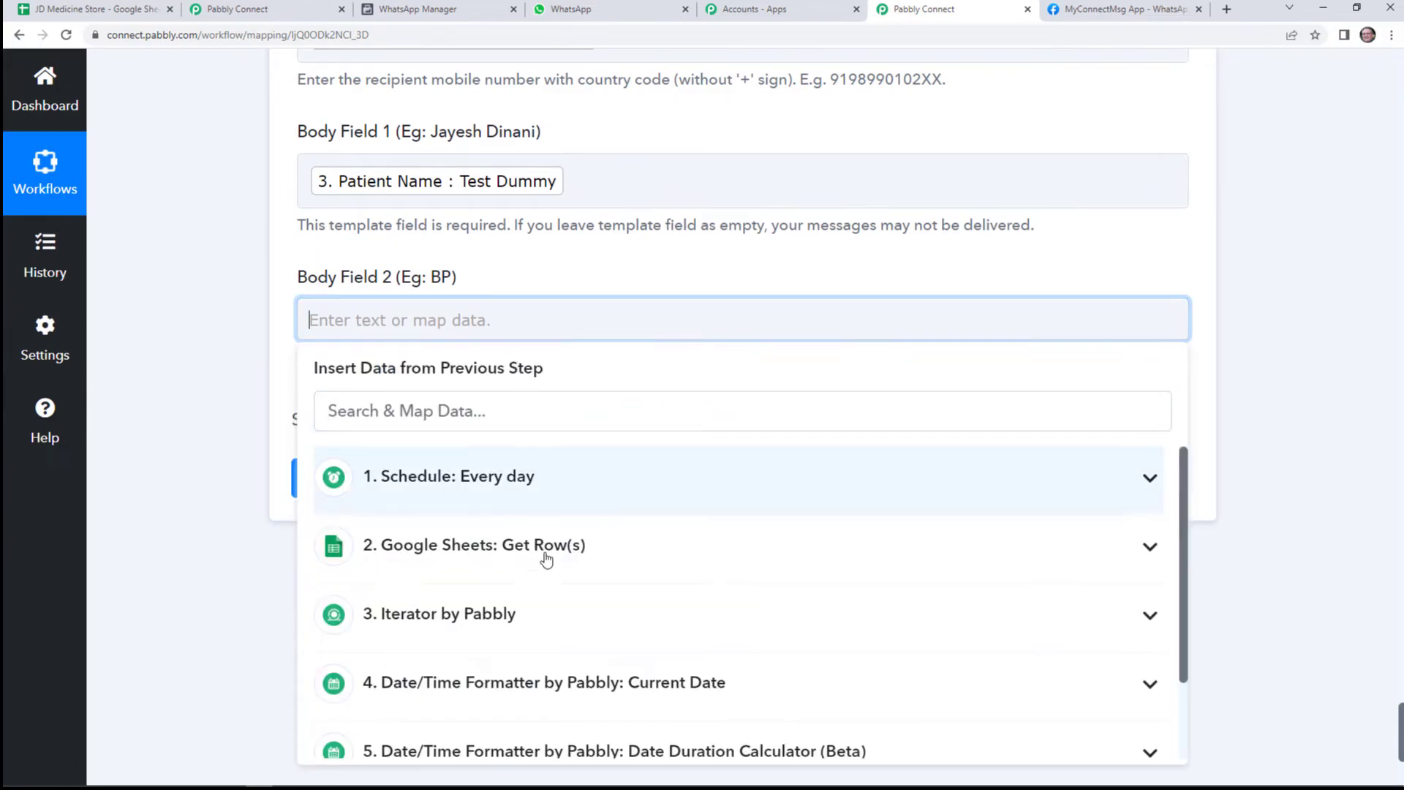
pyautogui.click(534, 625)
pyautogui.scroll(-2, 658, 706)
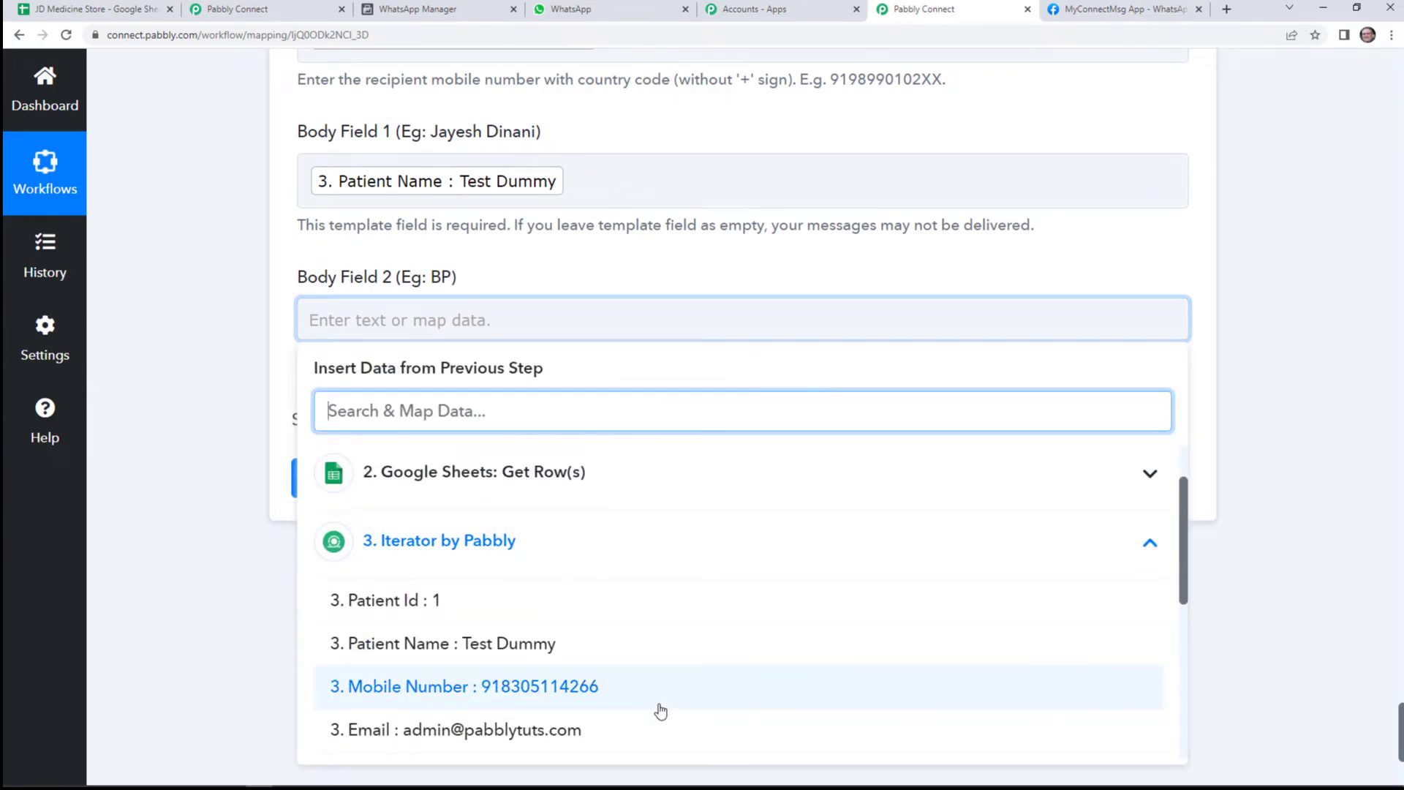
pyautogui.click(638, 697)
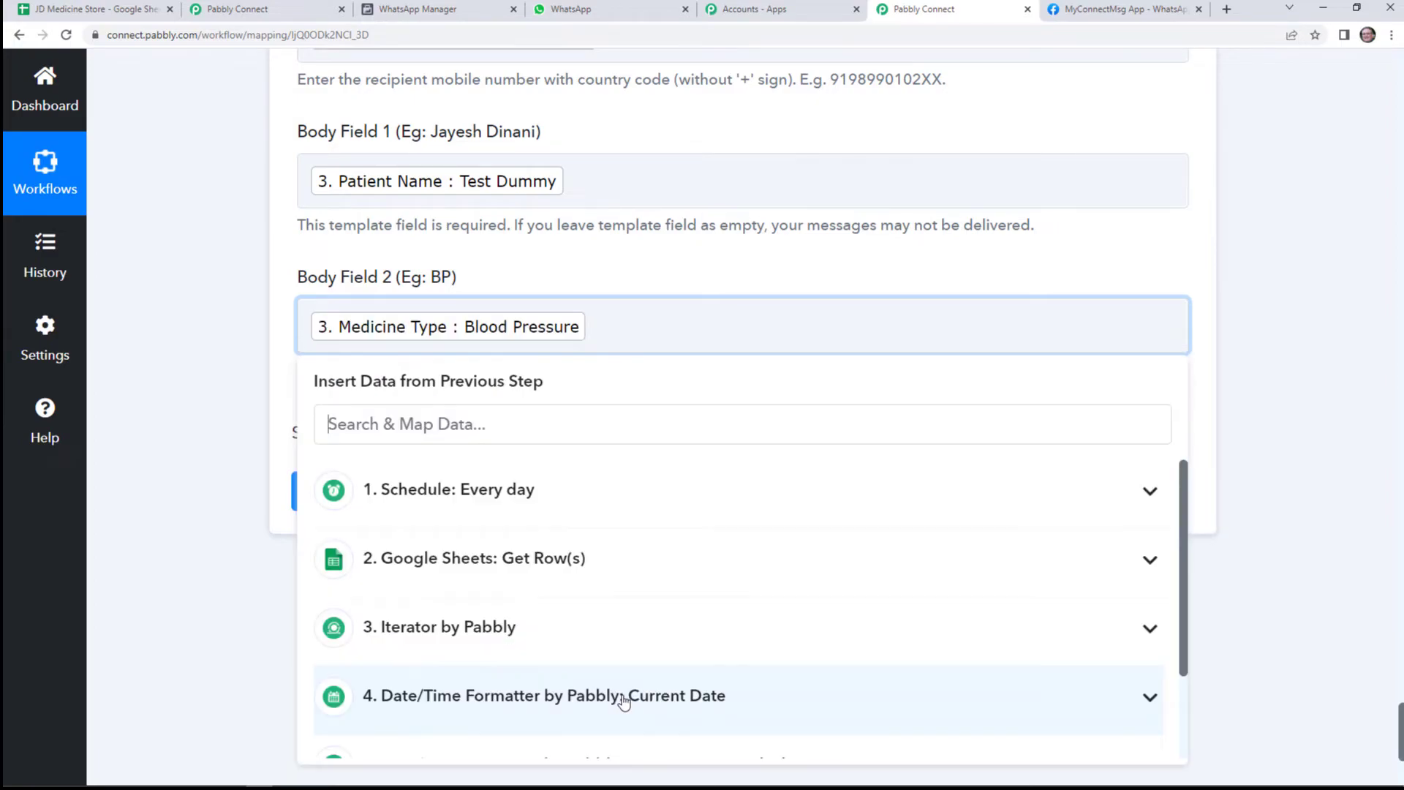
pyautogui.click(653, 246)
# Review the mapped fields and the WhatsApp Web inbox, then save the WhatsApp Cloud API action and send a test request.
pyautogui.scroll(4, 658, 317)
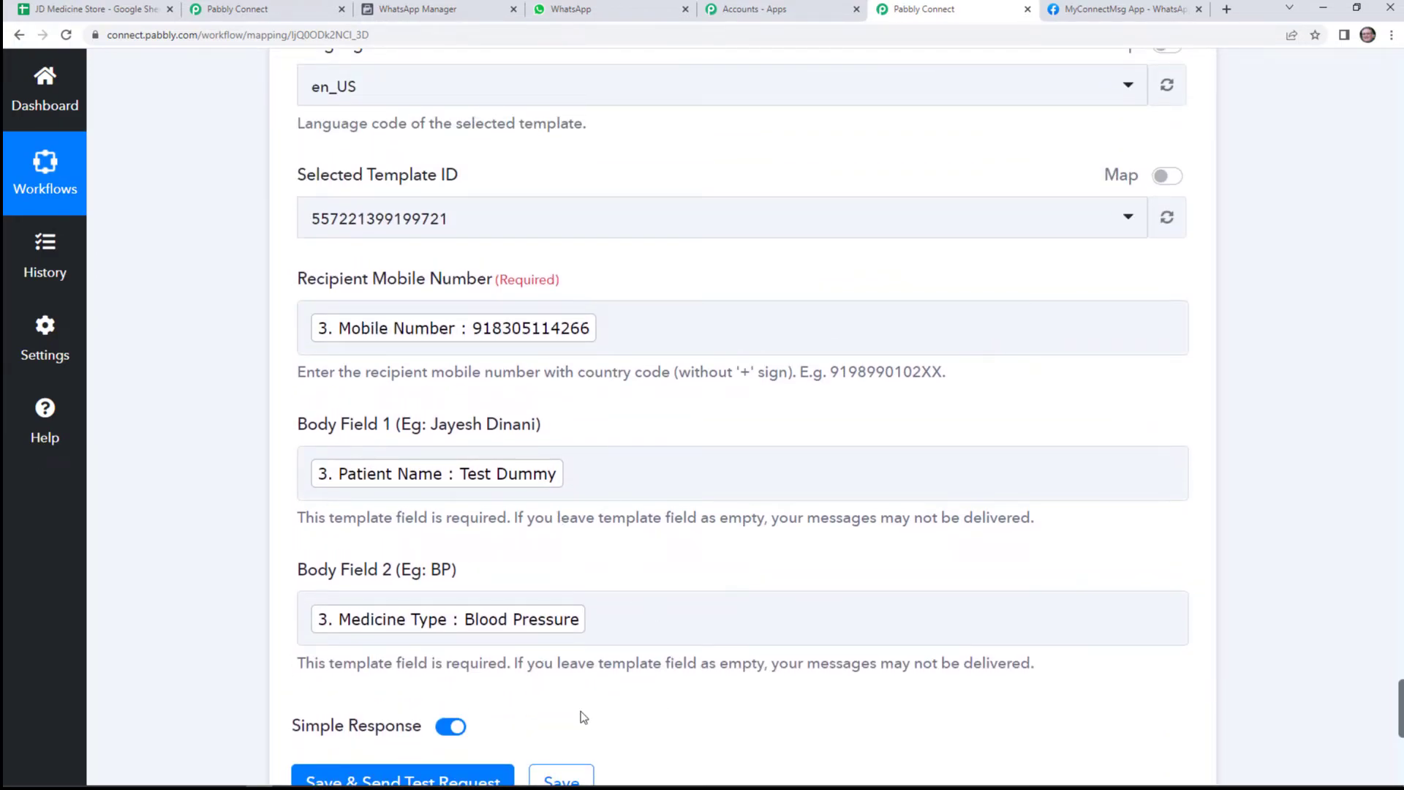
pyautogui.scroll(-1, 550, 692)
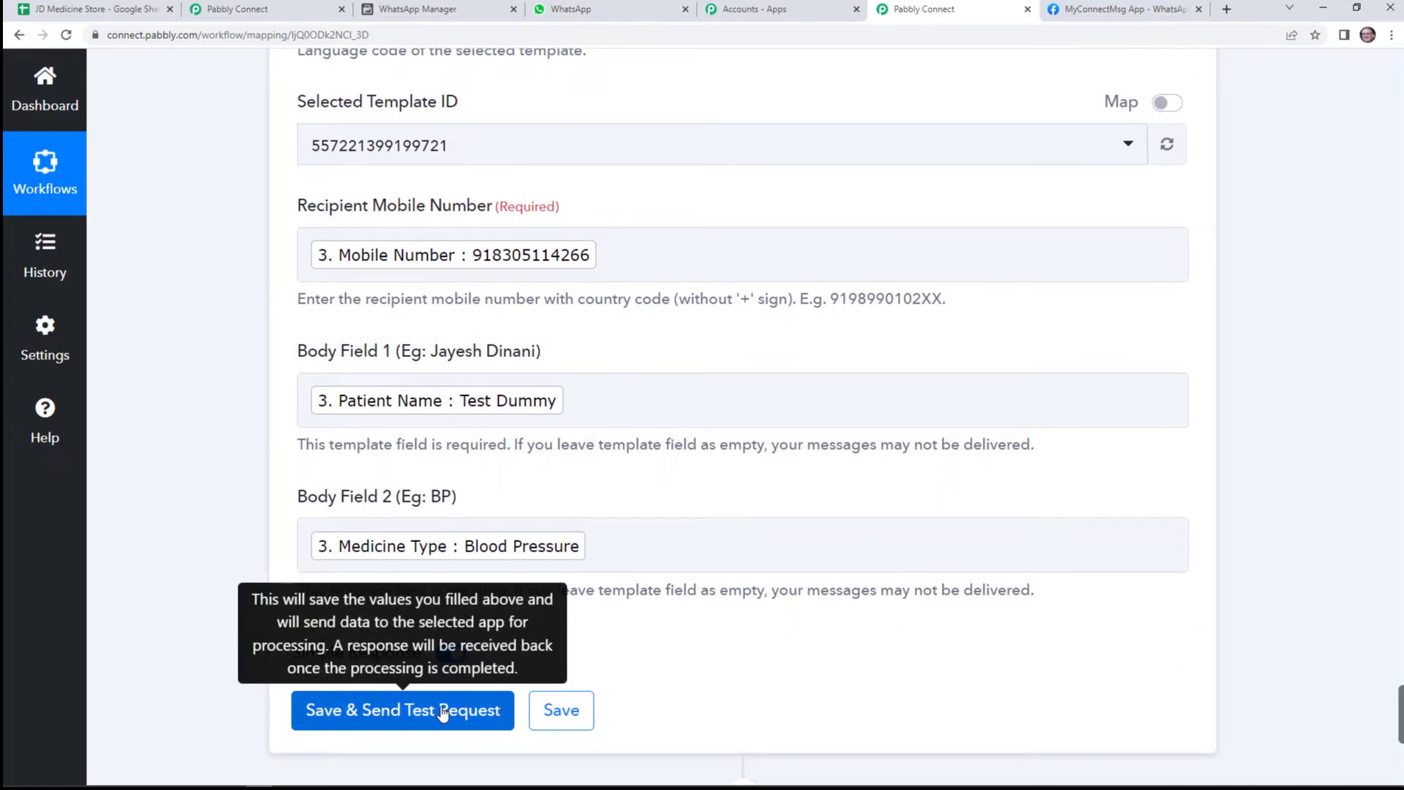
pyautogui.click(735, 545)
pyautogui.scroll(3, 637, 545)
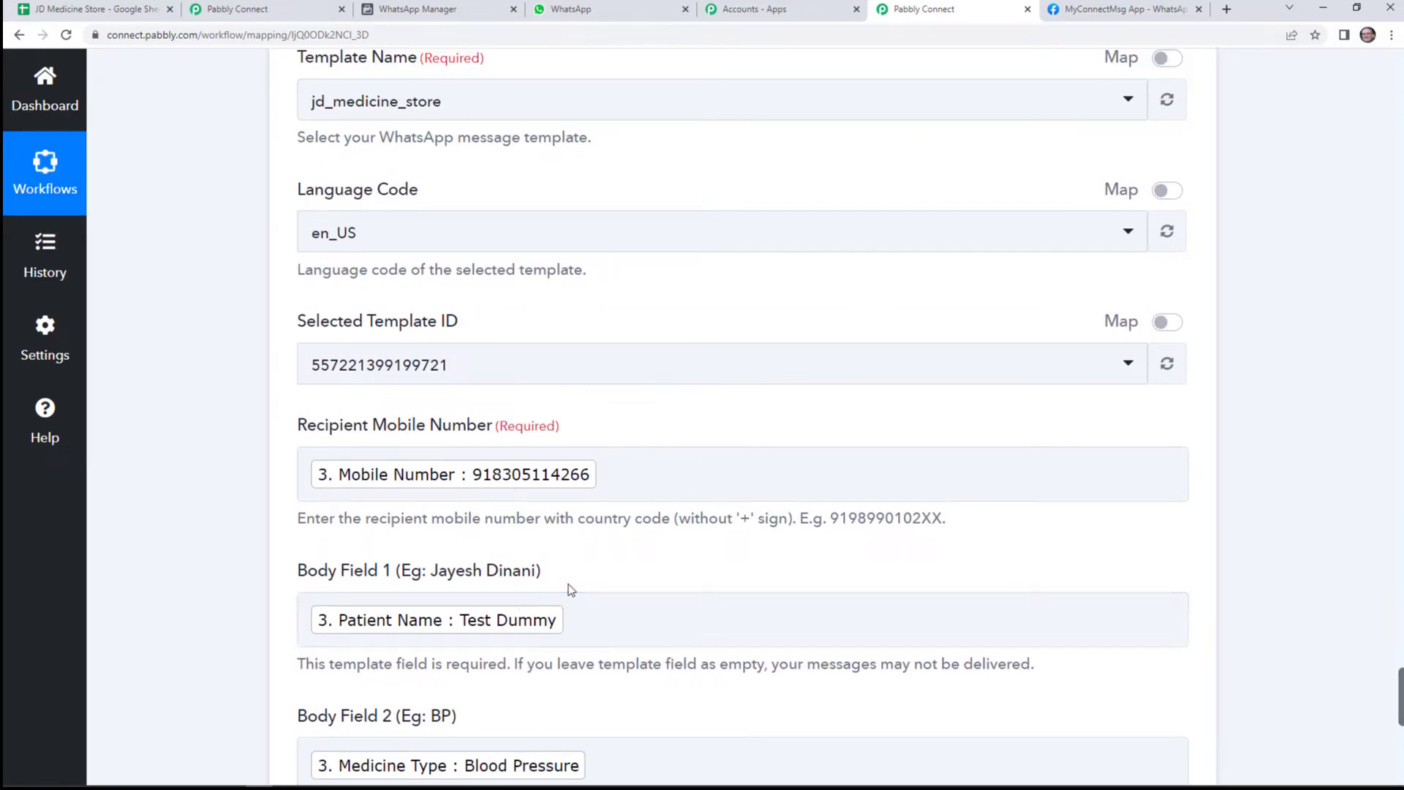
pyautogui.click(616, 5)
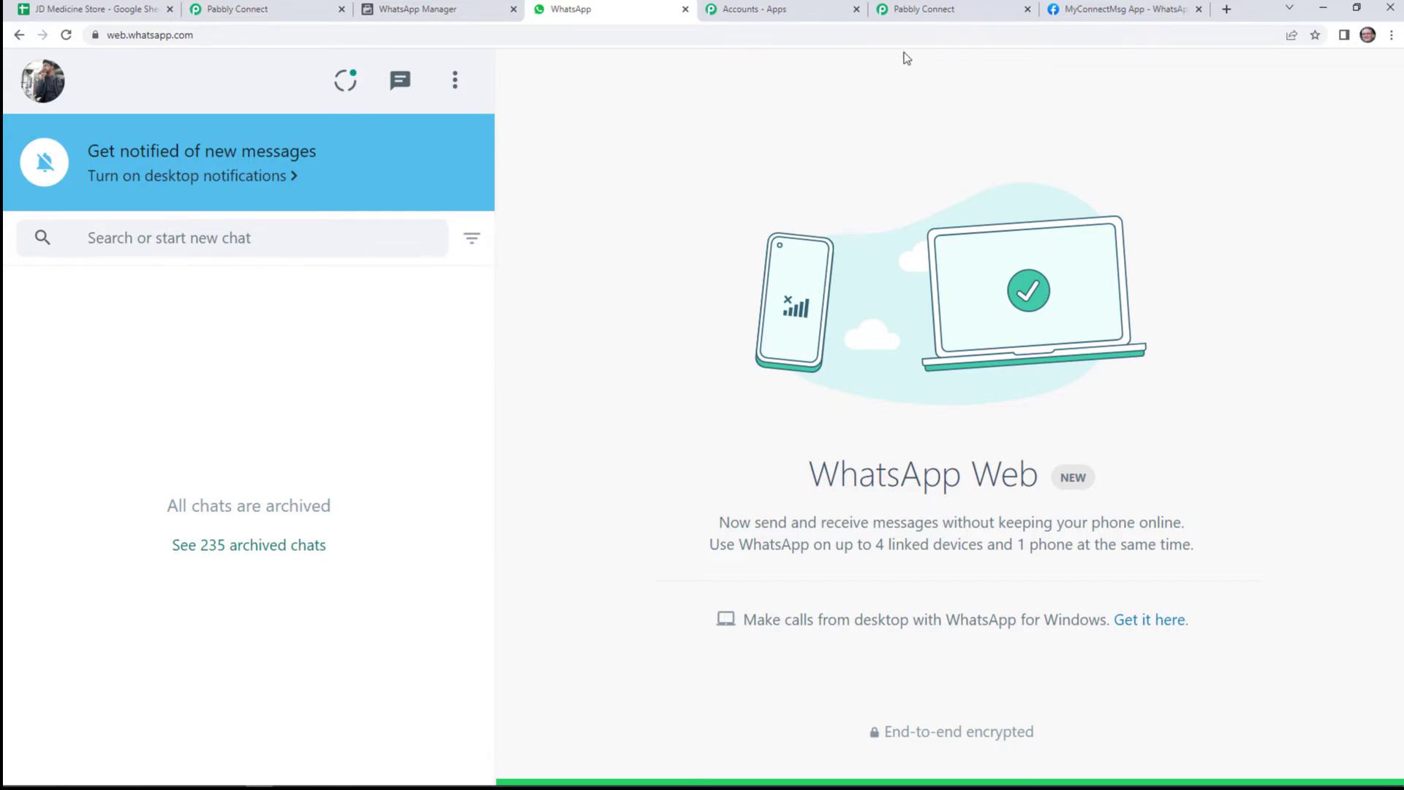
pyautogui.click(922, 10)
pyautogui.scroll(-3, 667, 462)
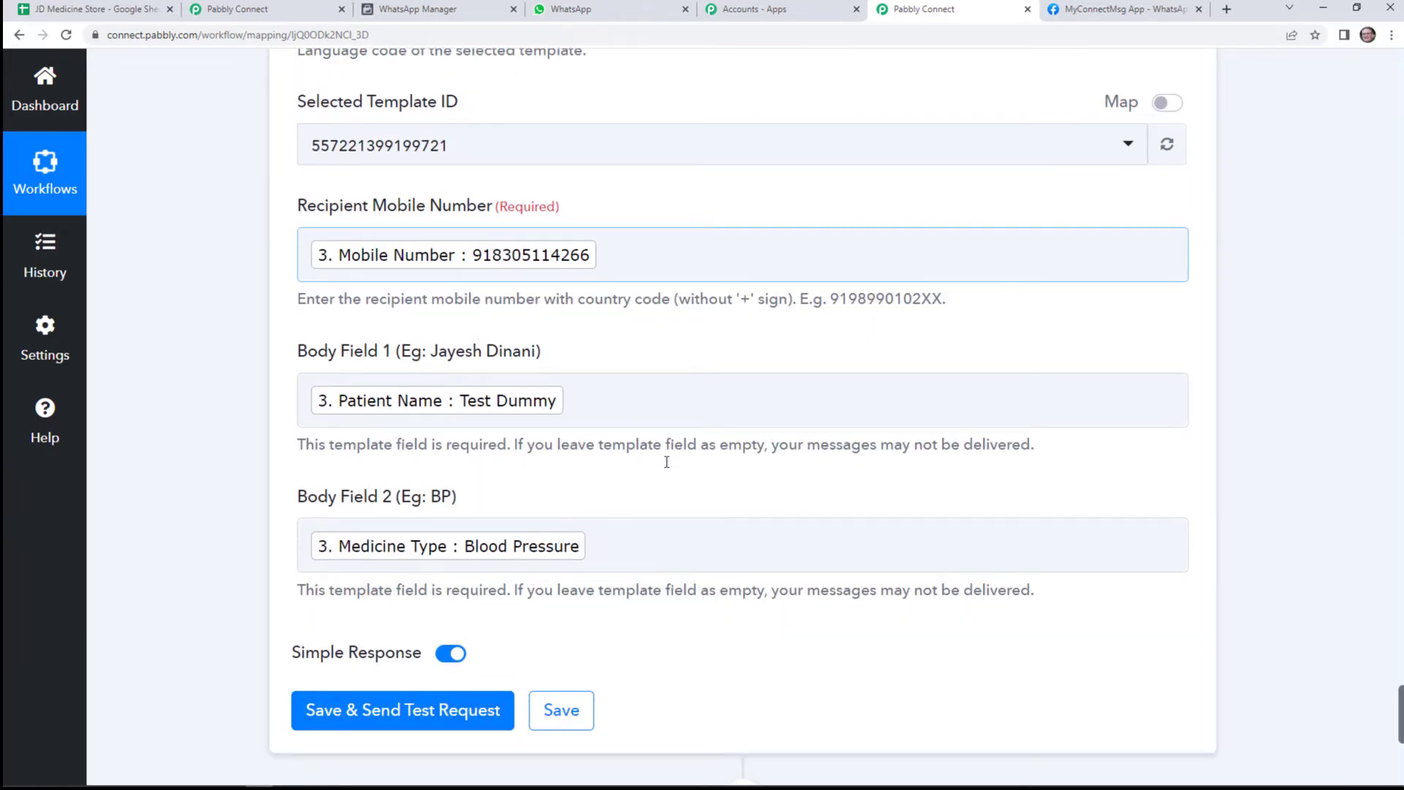
pyautogui.click(474, 711)
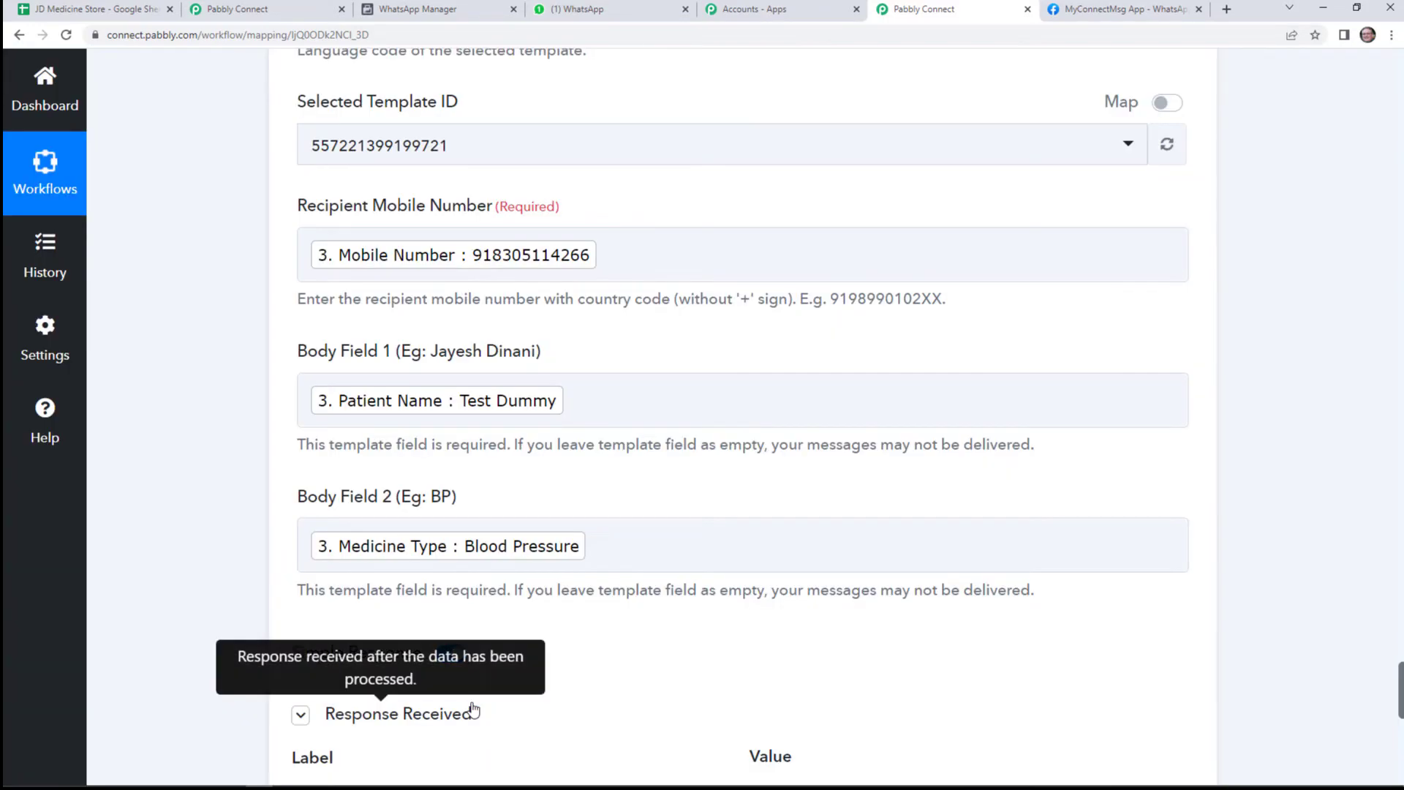
# Open the Pabbly Office chat in WhatsApp Web, read the received reminder message and return to the Pabbly Connect workflow.
pyautogui.click(620, 18)
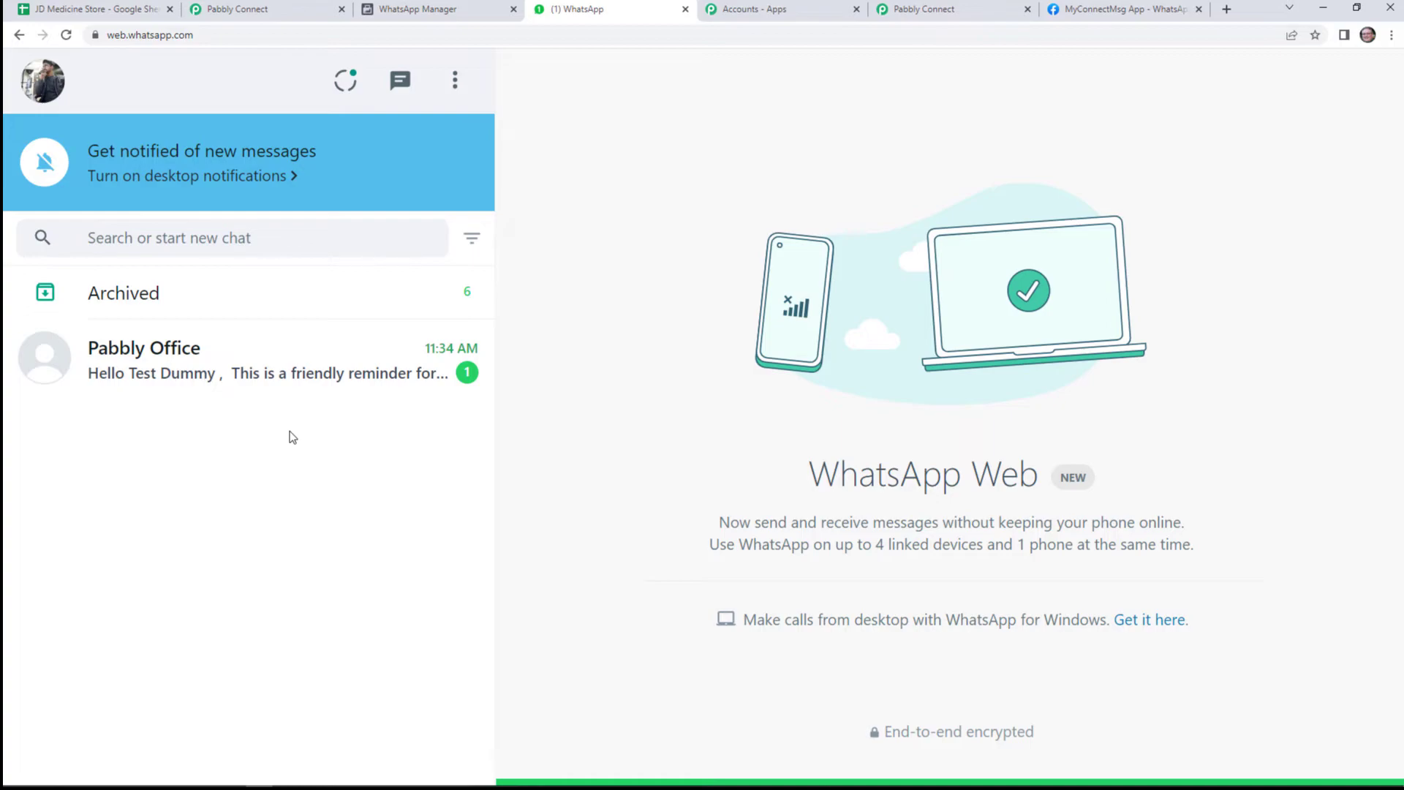
pyautogui.click(242, 370)
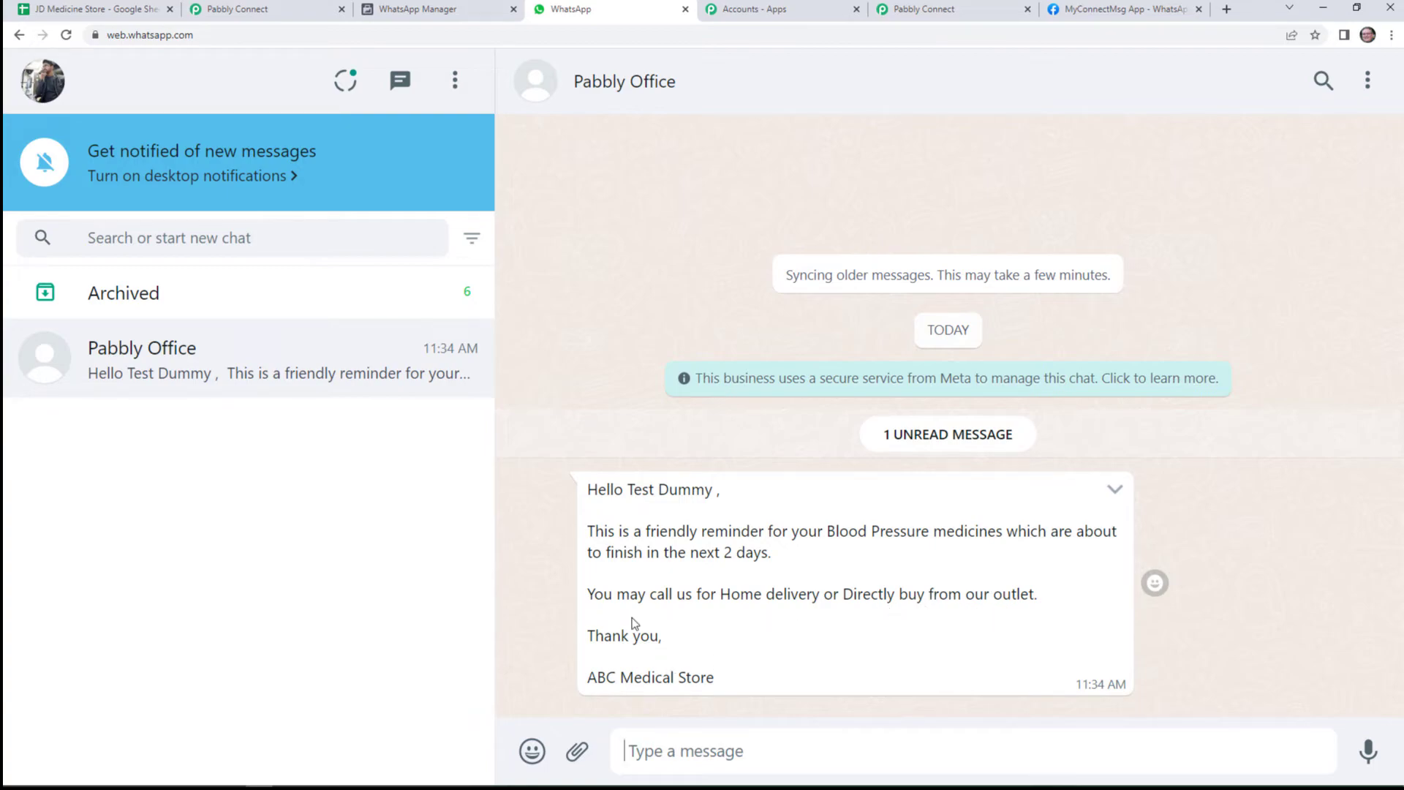
pyautogui.click(940, 9)
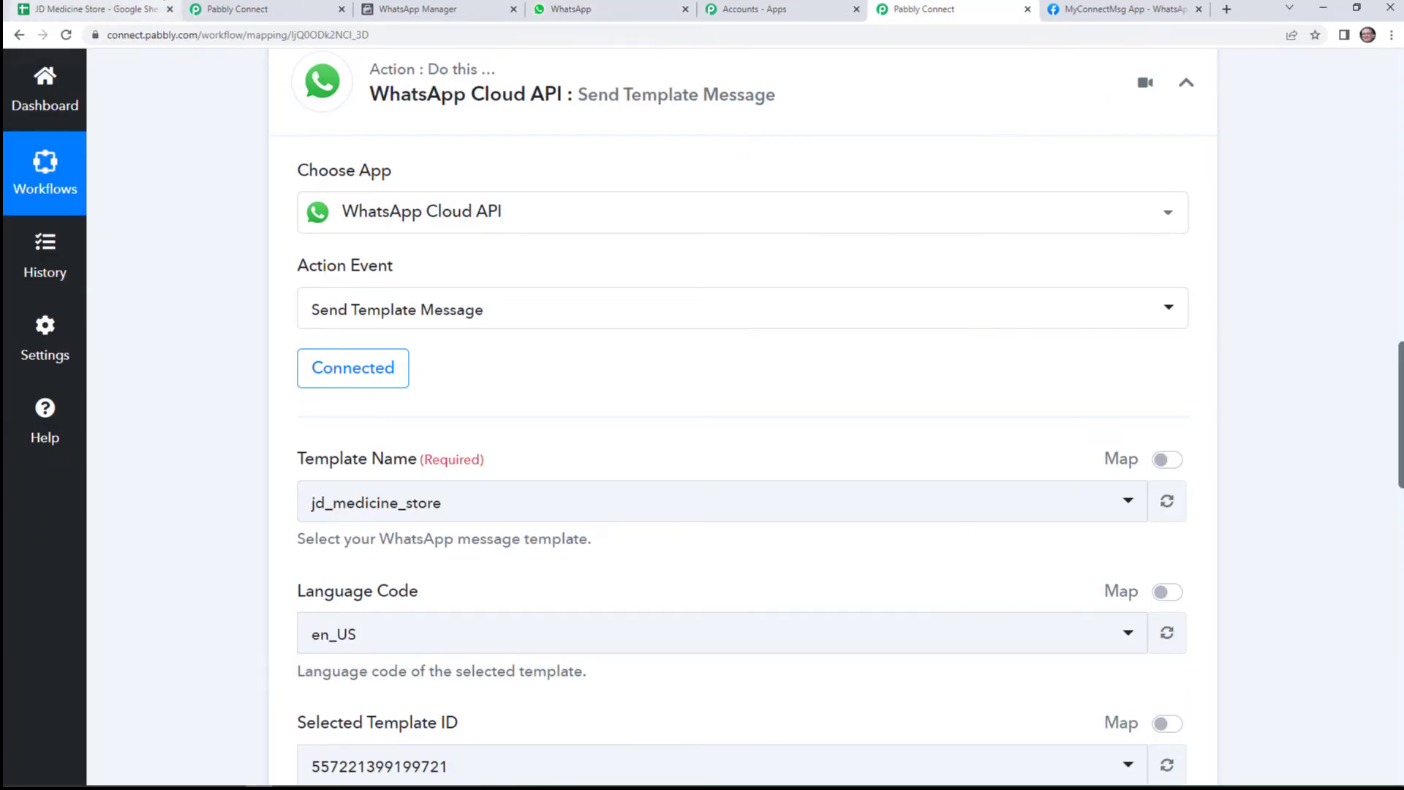
# Collapse the WhatsApp Cloud API action, then expand the Schedule trigger and review its frequency, time and response.
pyautogui.scroll(1, 912, 384)
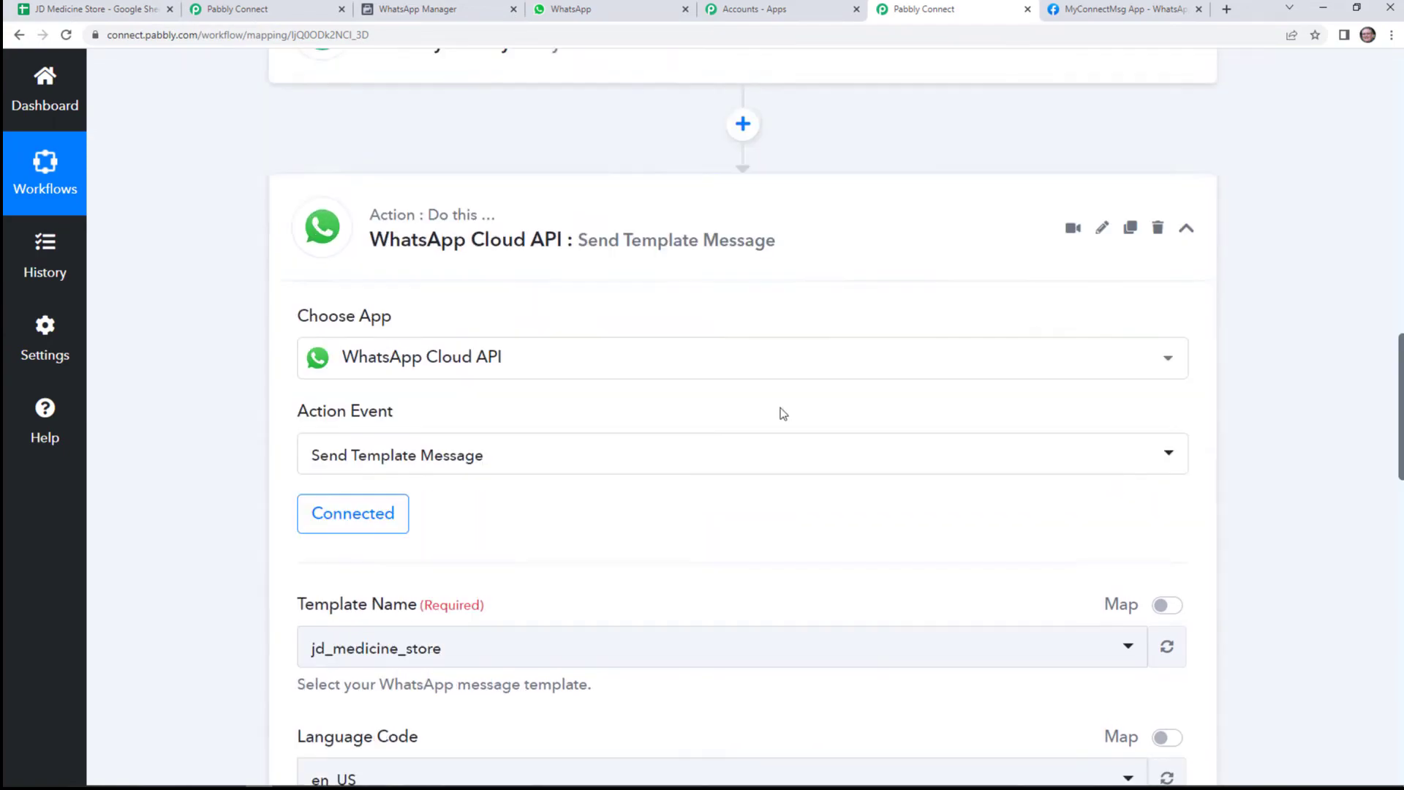
pyautogui.scroll(2, 912, 384)
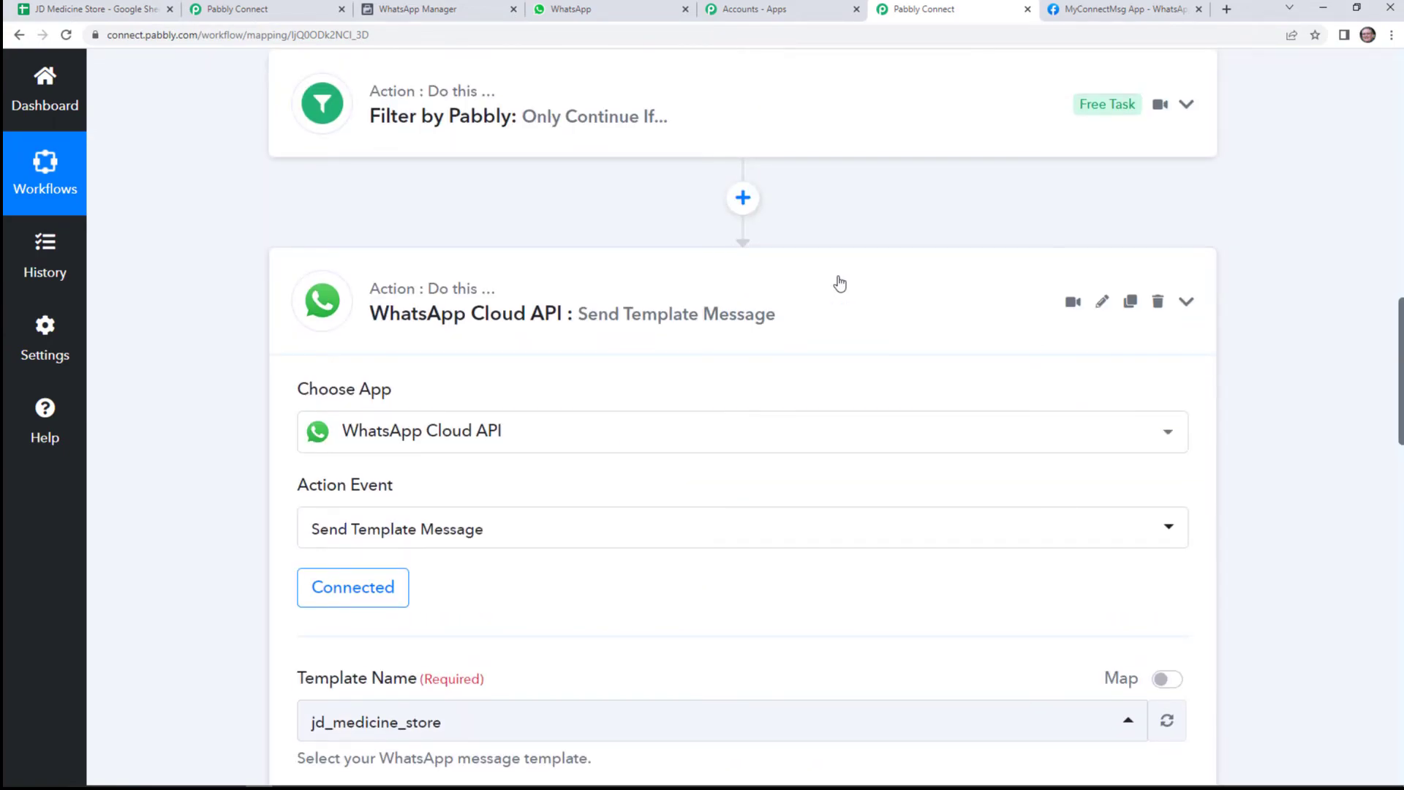
pyautogui.click(839, 283)
pyautogui.scroll(6, 838, 285)
pyautogui.scroll(8, 818, 311)
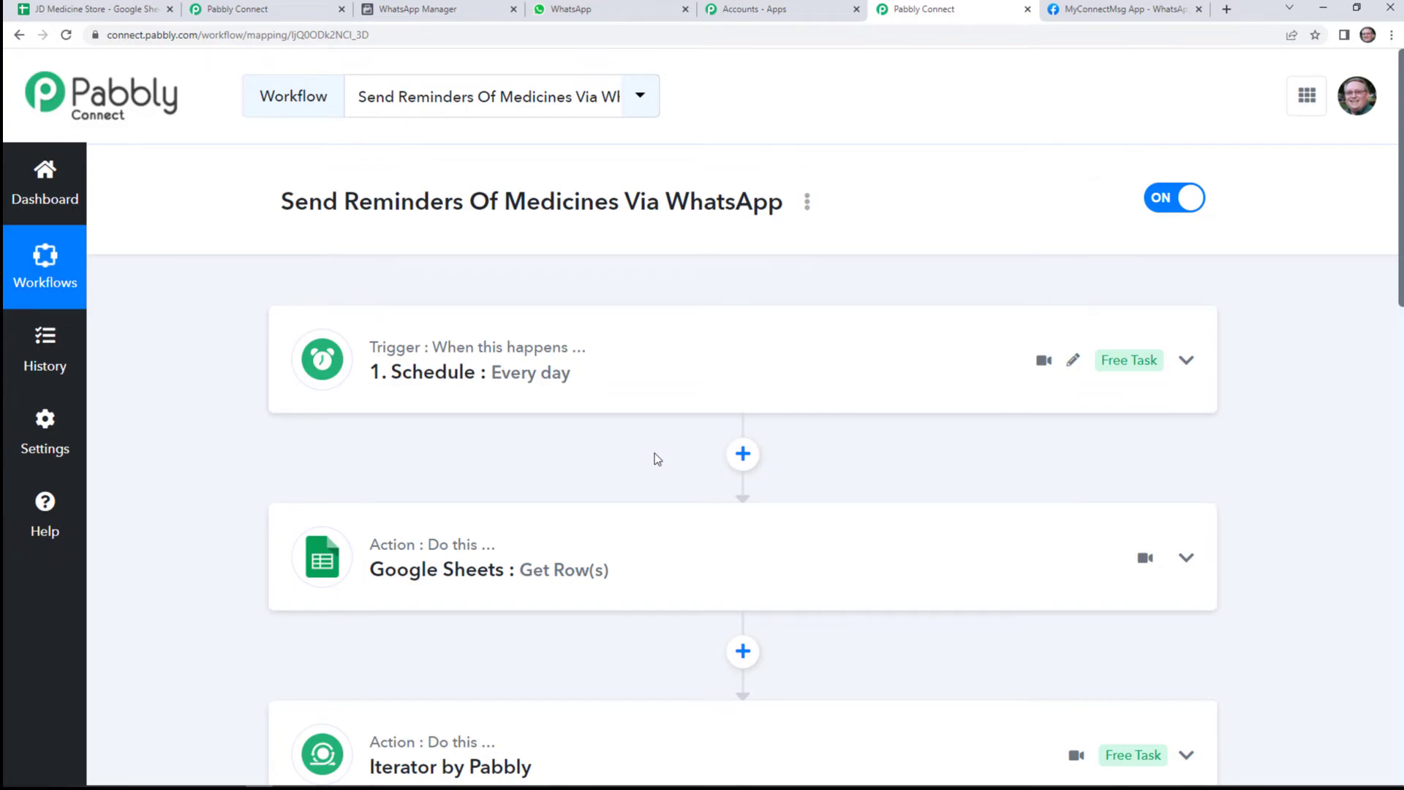
pyautogui.click(674, 388)
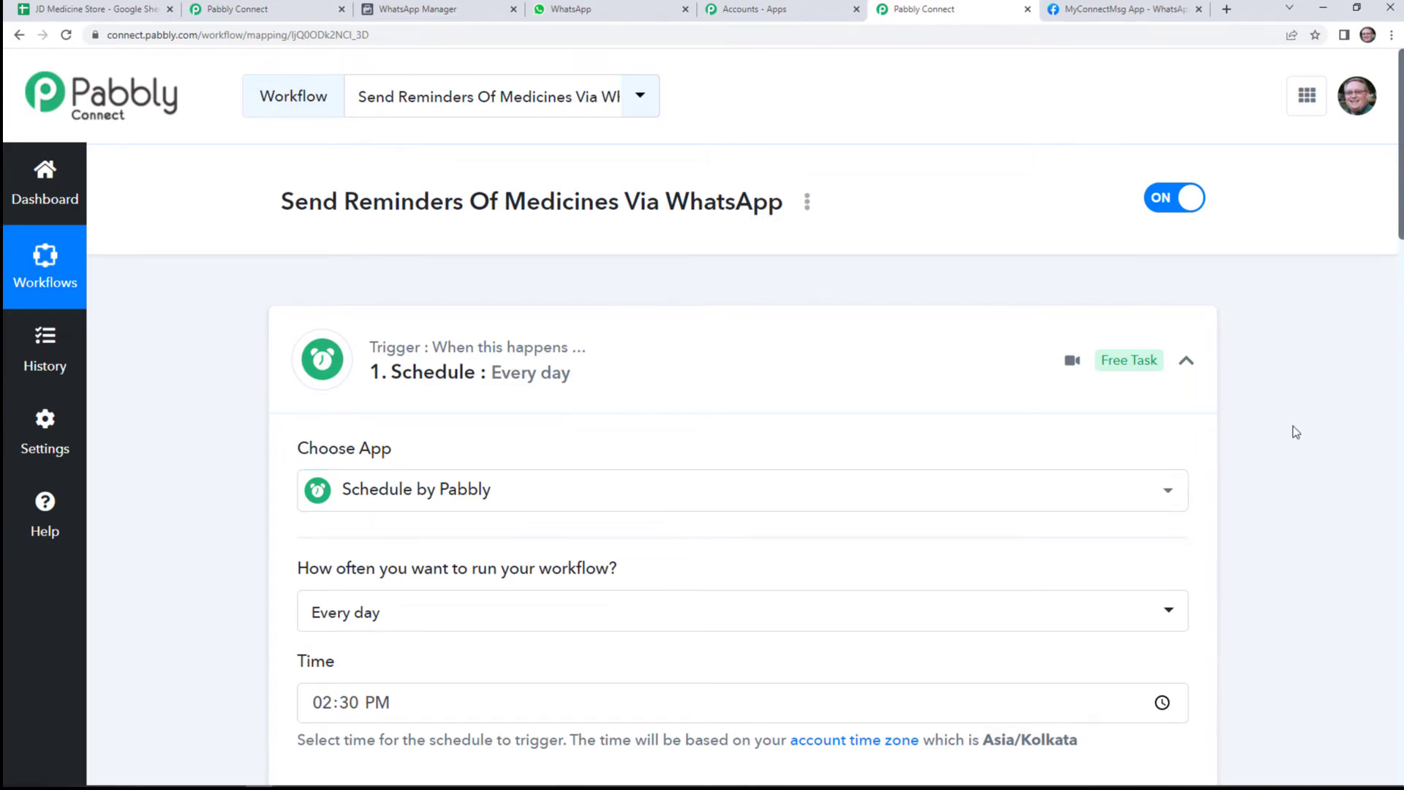
pyautogui.scroll(-1, 1297, 435)
pyautogui.scroll(-2, 1297, 435)
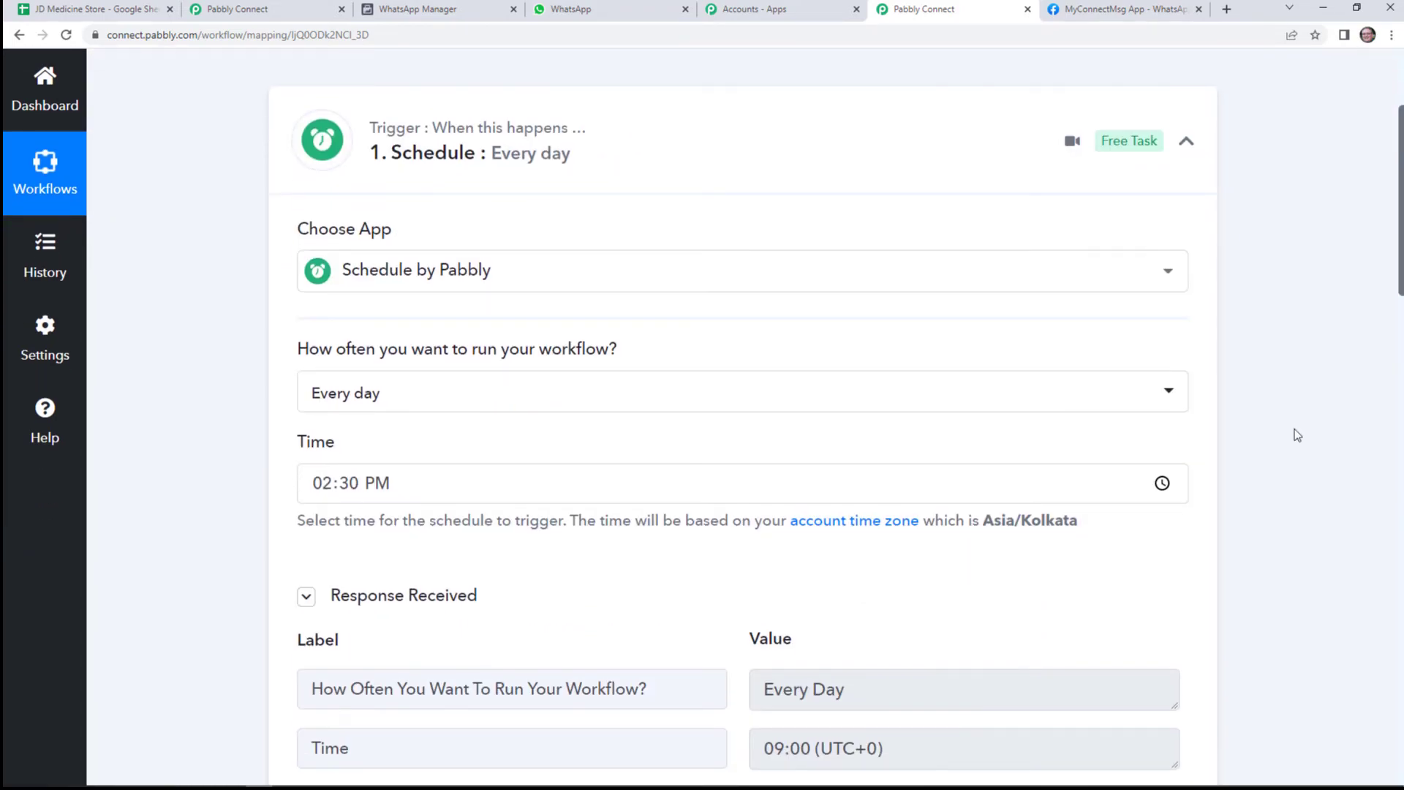
pyautogui.scroll(-2, 1297, 435)
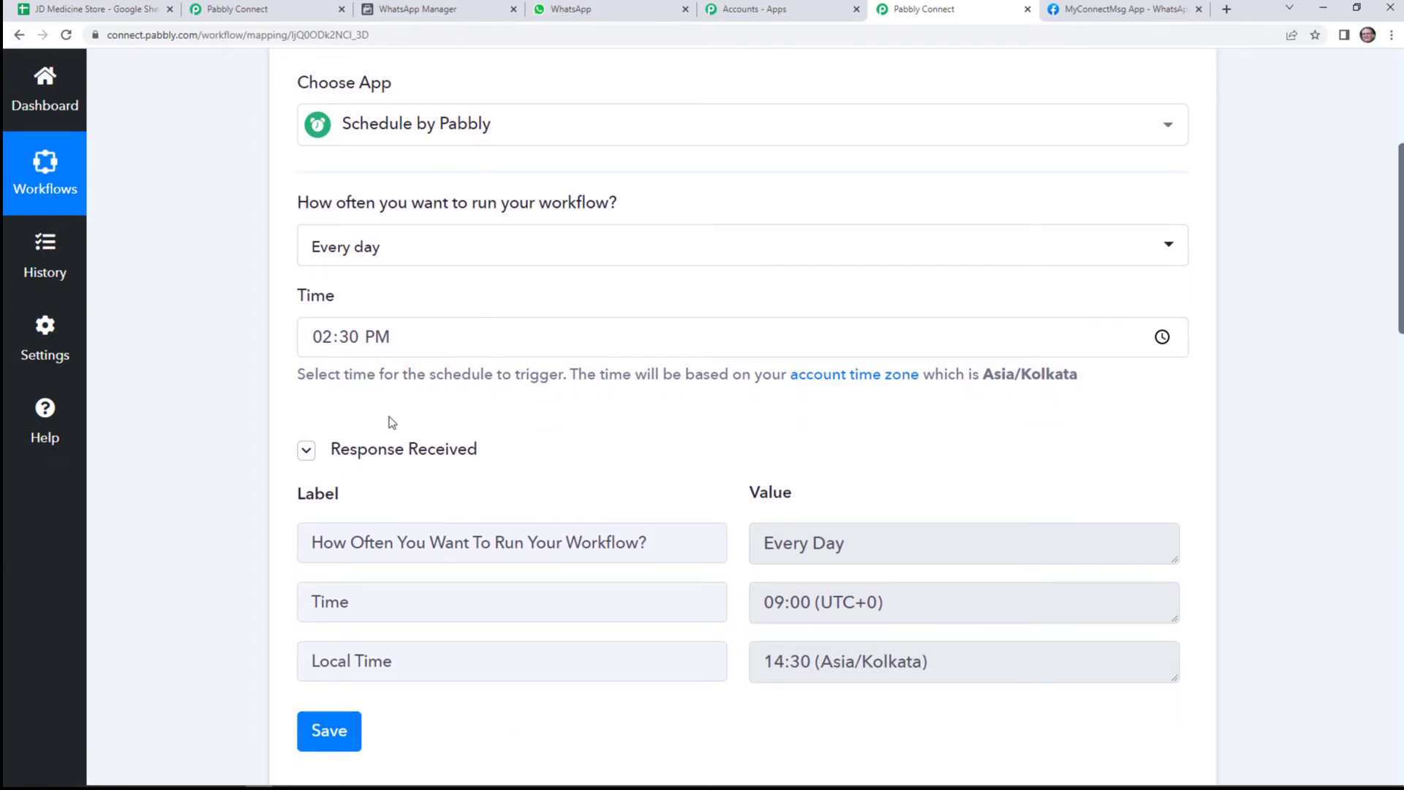
pyautogui.scroll(-4, 650, 469)
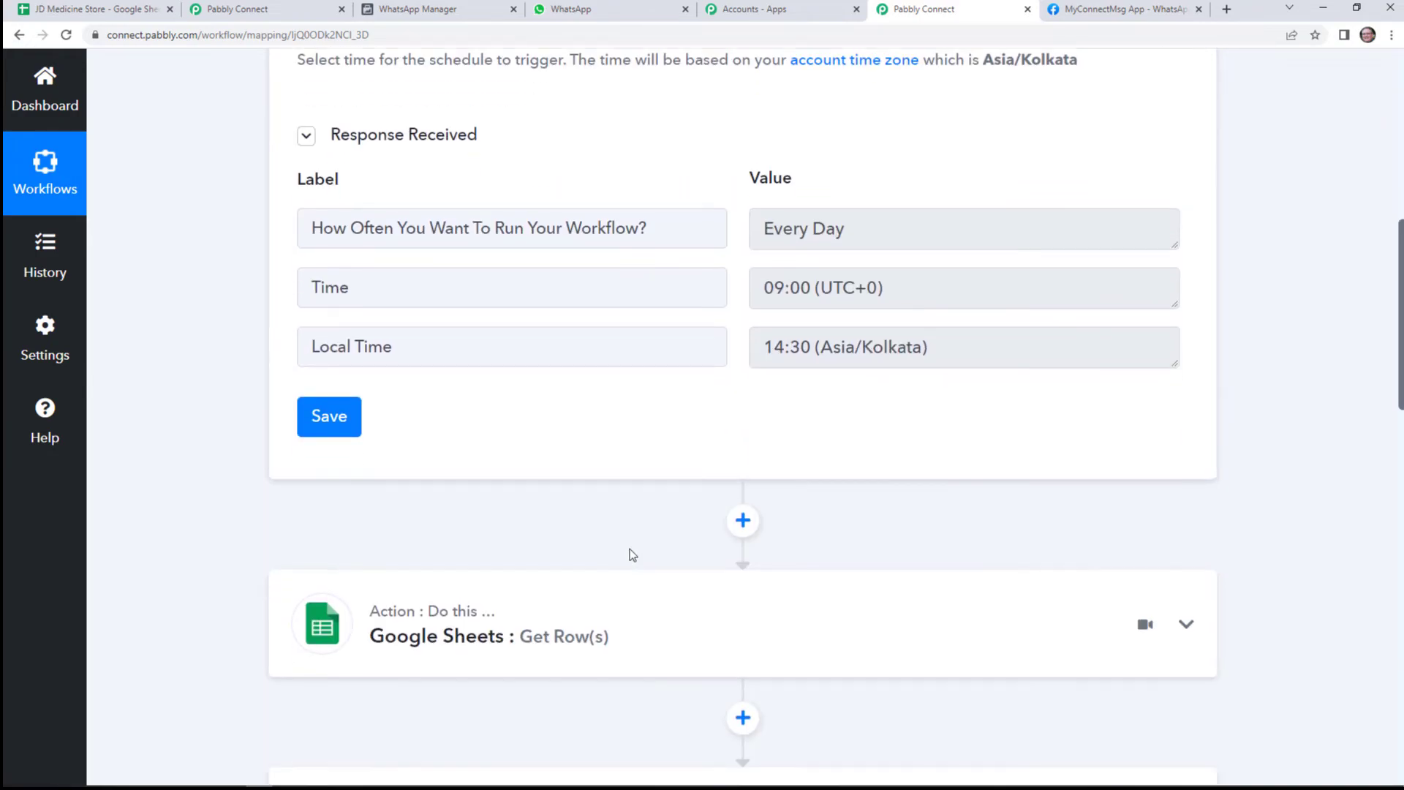
# Expand the Google Sheets Get Row(s) action and review its spreadsheet, sheet, range and received response.
pyautogui.scroll(-5, 622, 541)
pyautogui.click(556, 306)
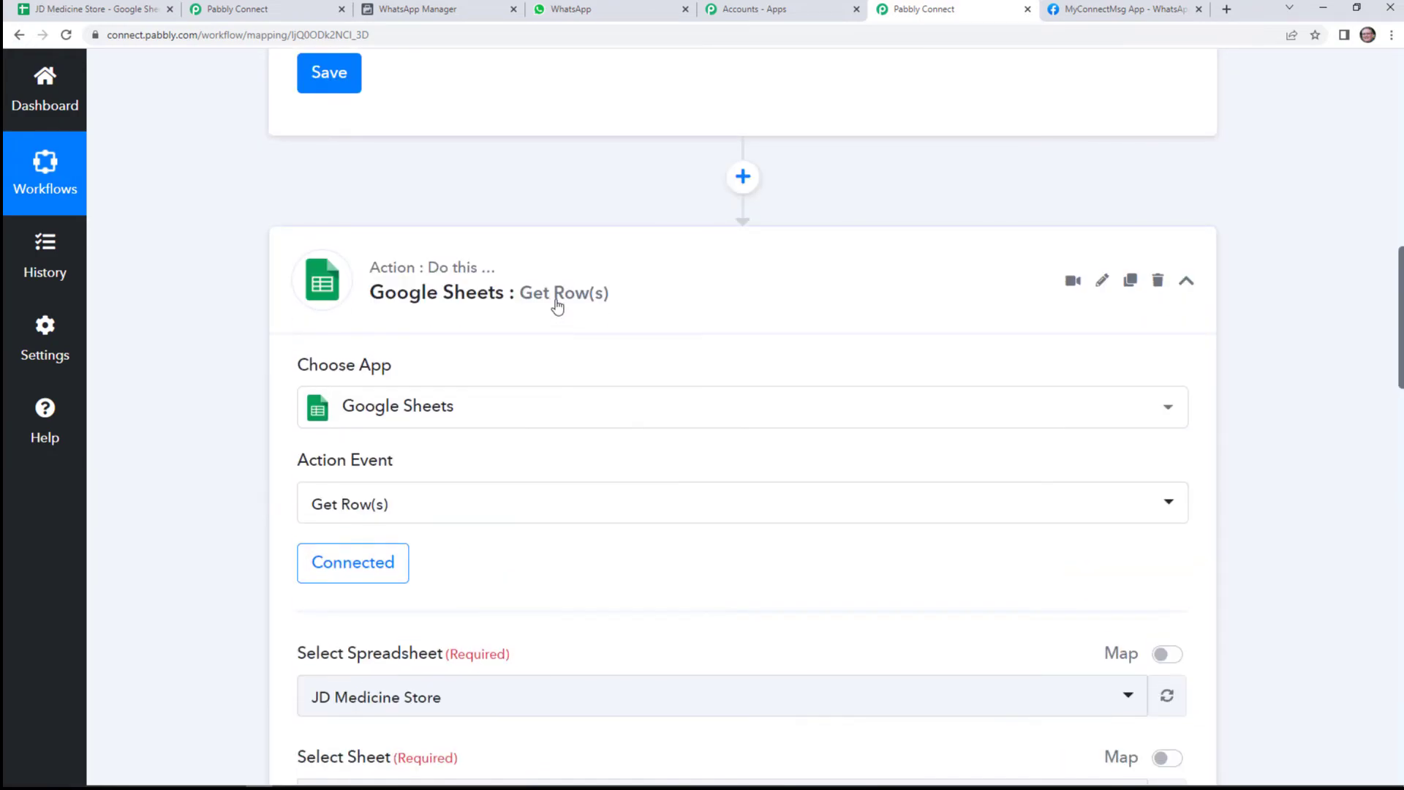
pyautogui.scroll(-3, 439, 474)
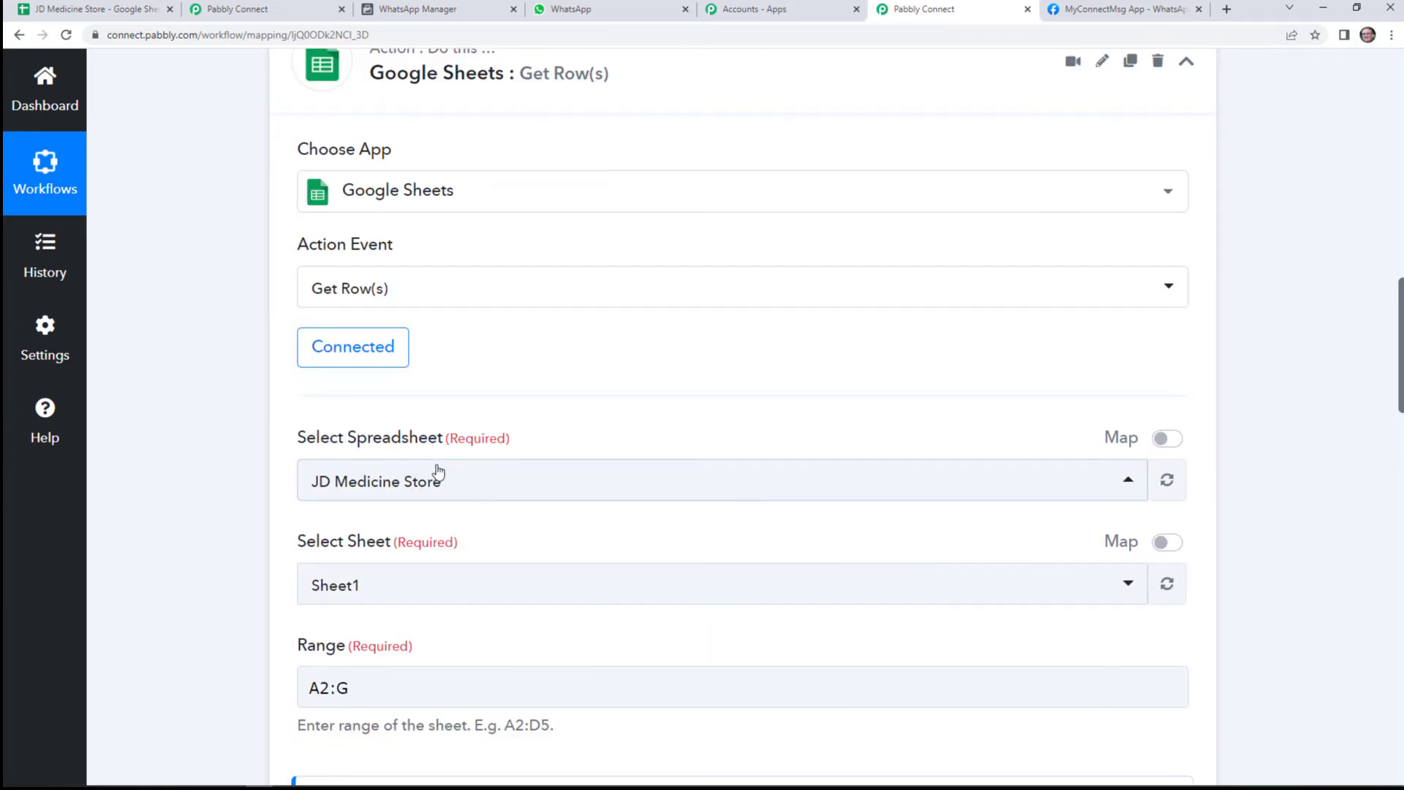
pyautogui.scroll(-2, 512, 439)
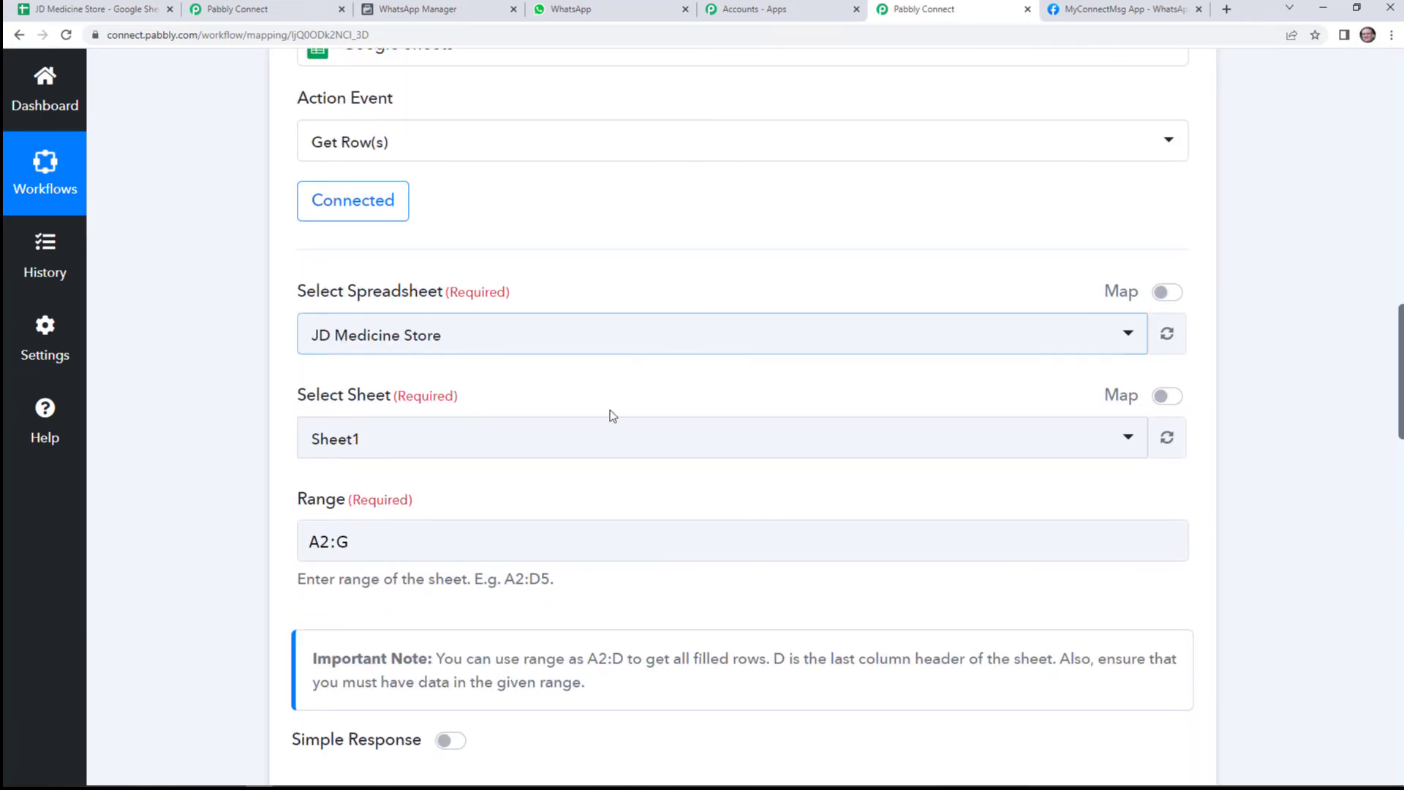
pyautogui.scroll(-2, 304, 414)
pyautogui.click(461, 410)
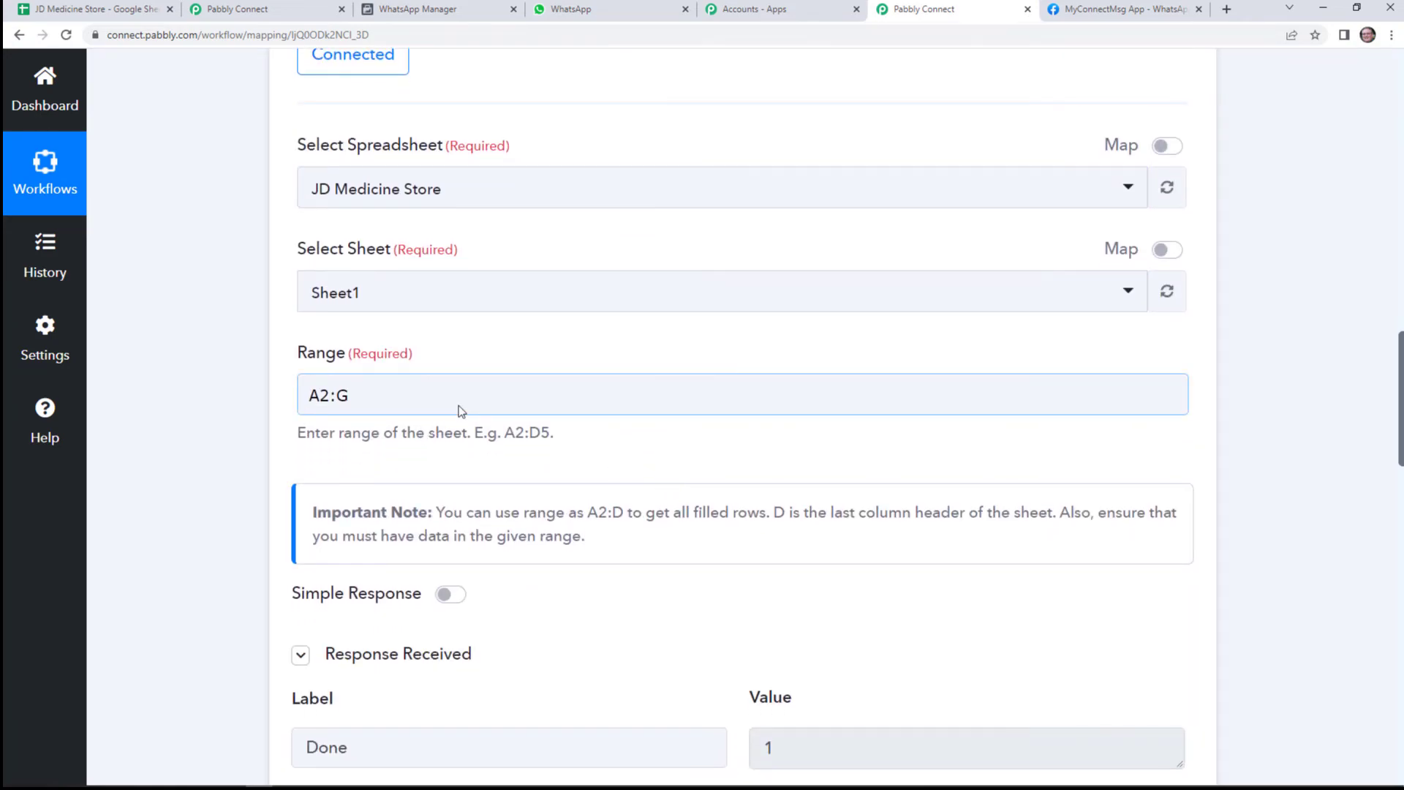
pyautogui.scroll(-2, 461, 410)
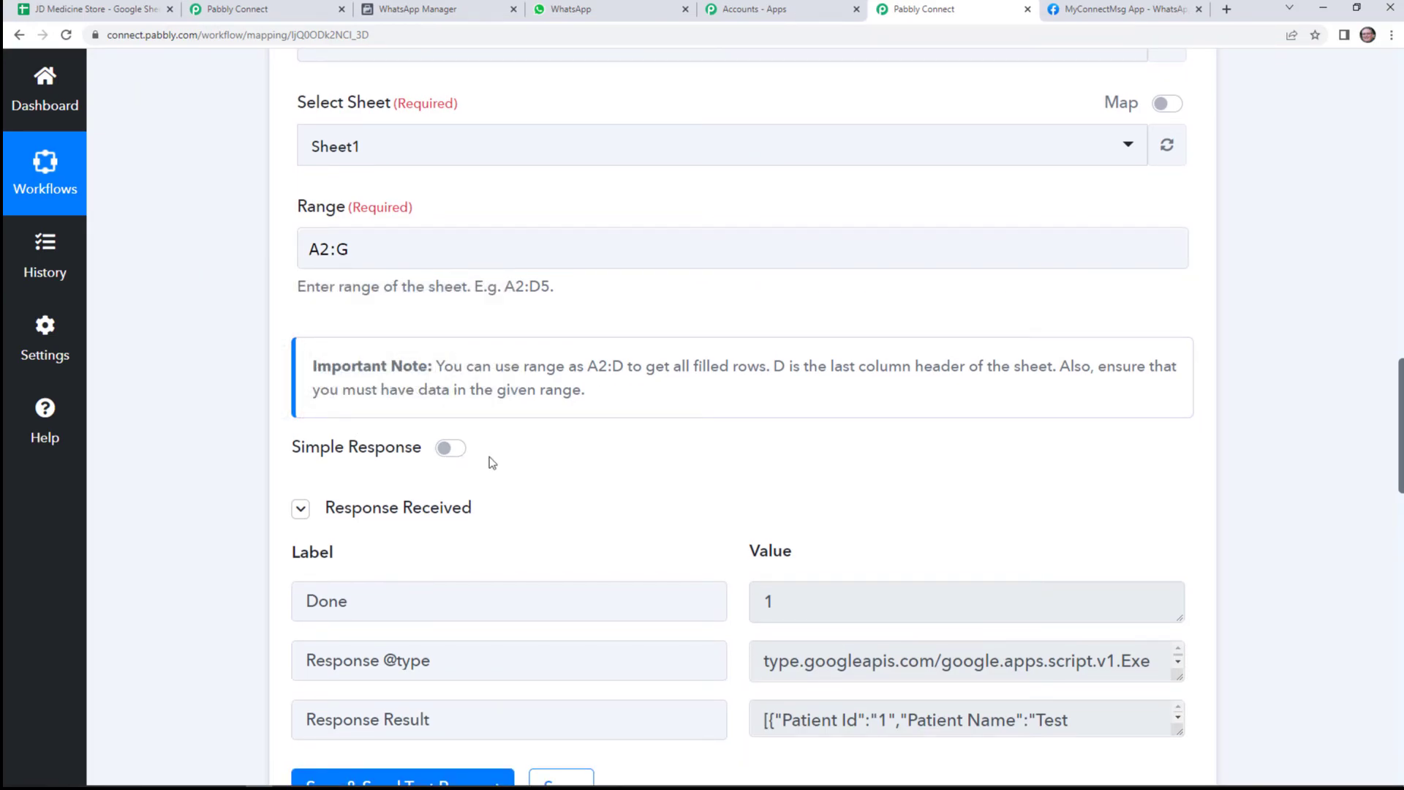
pyautogui.scroll(-8, 464, 463)
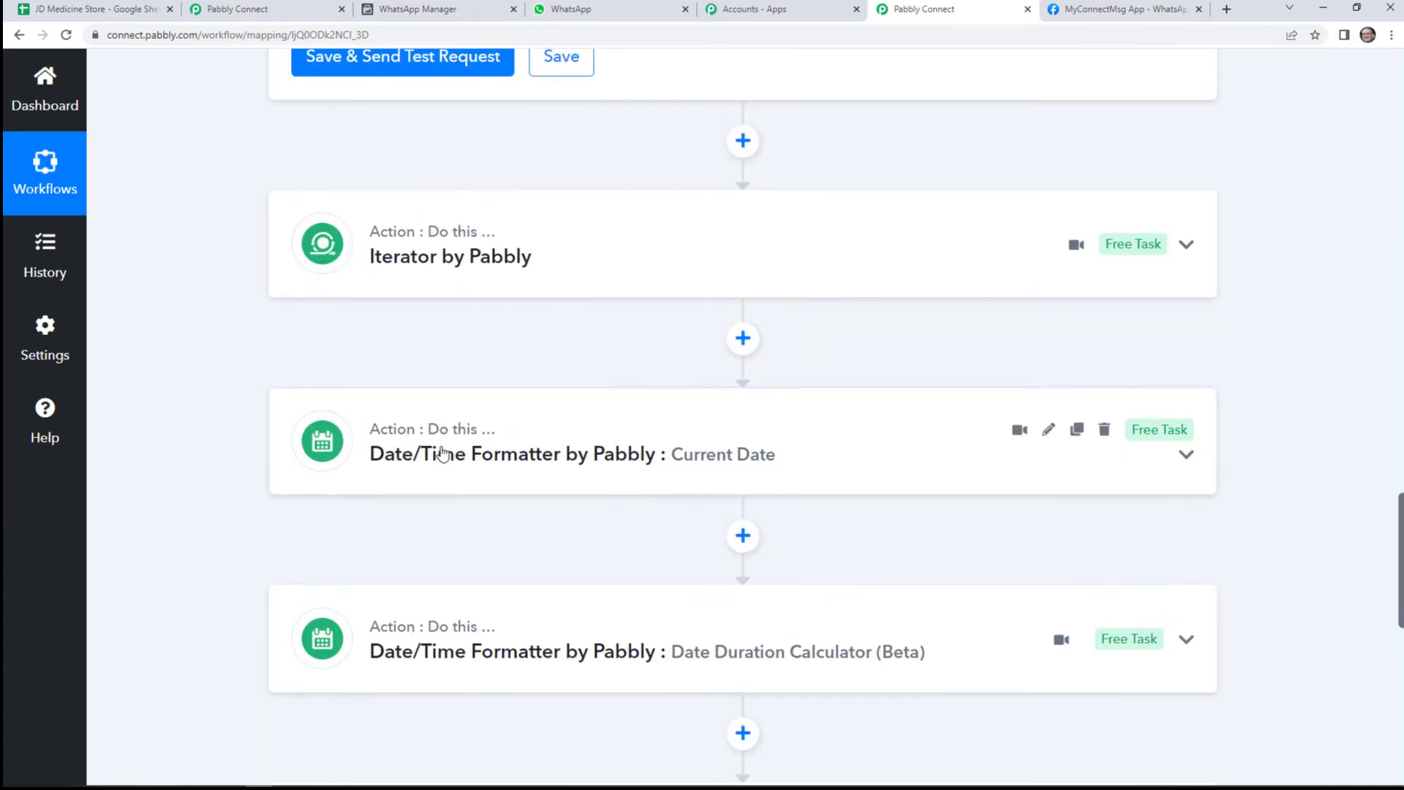
pyautogui.scroll(3, 441, 454)
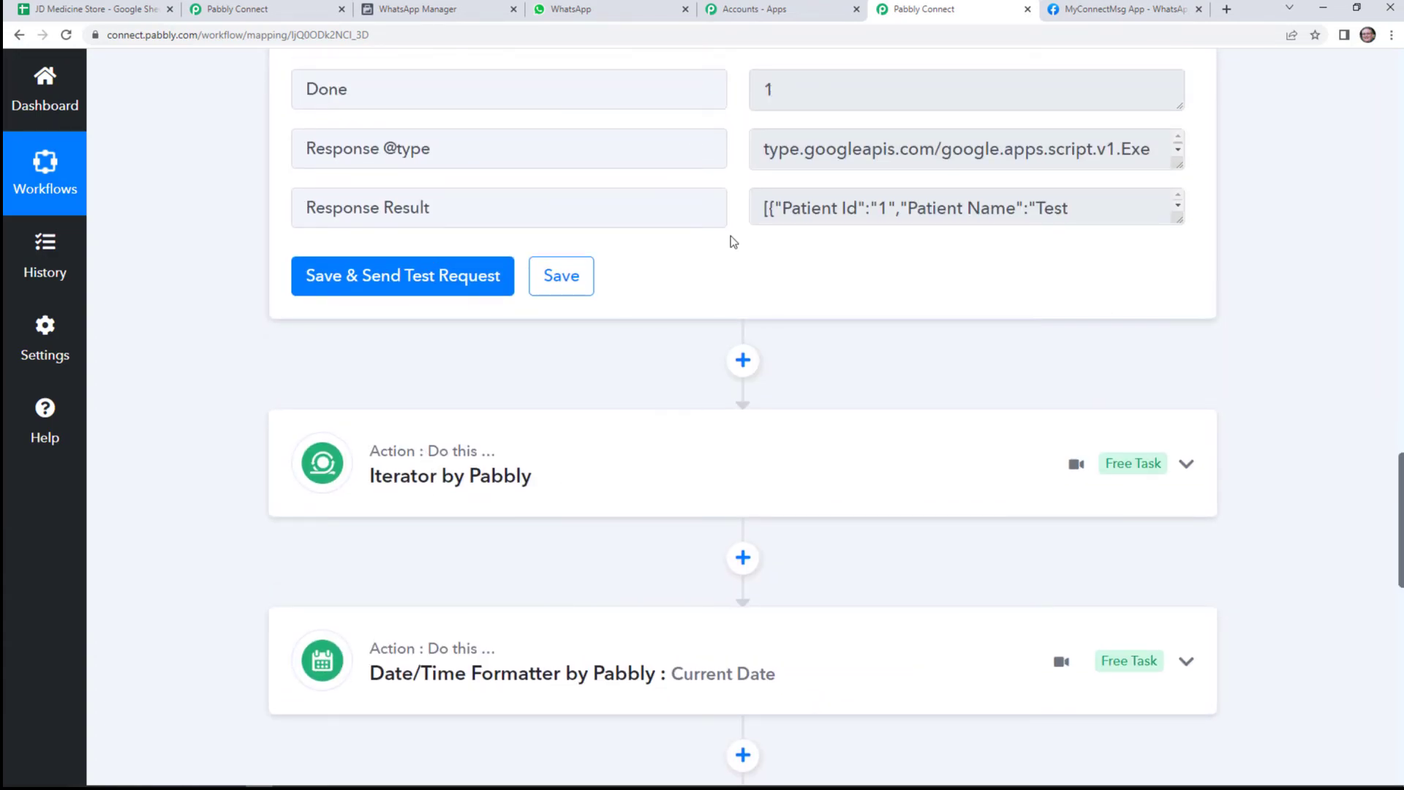
pyautogui.scroll(2, 734, 242)
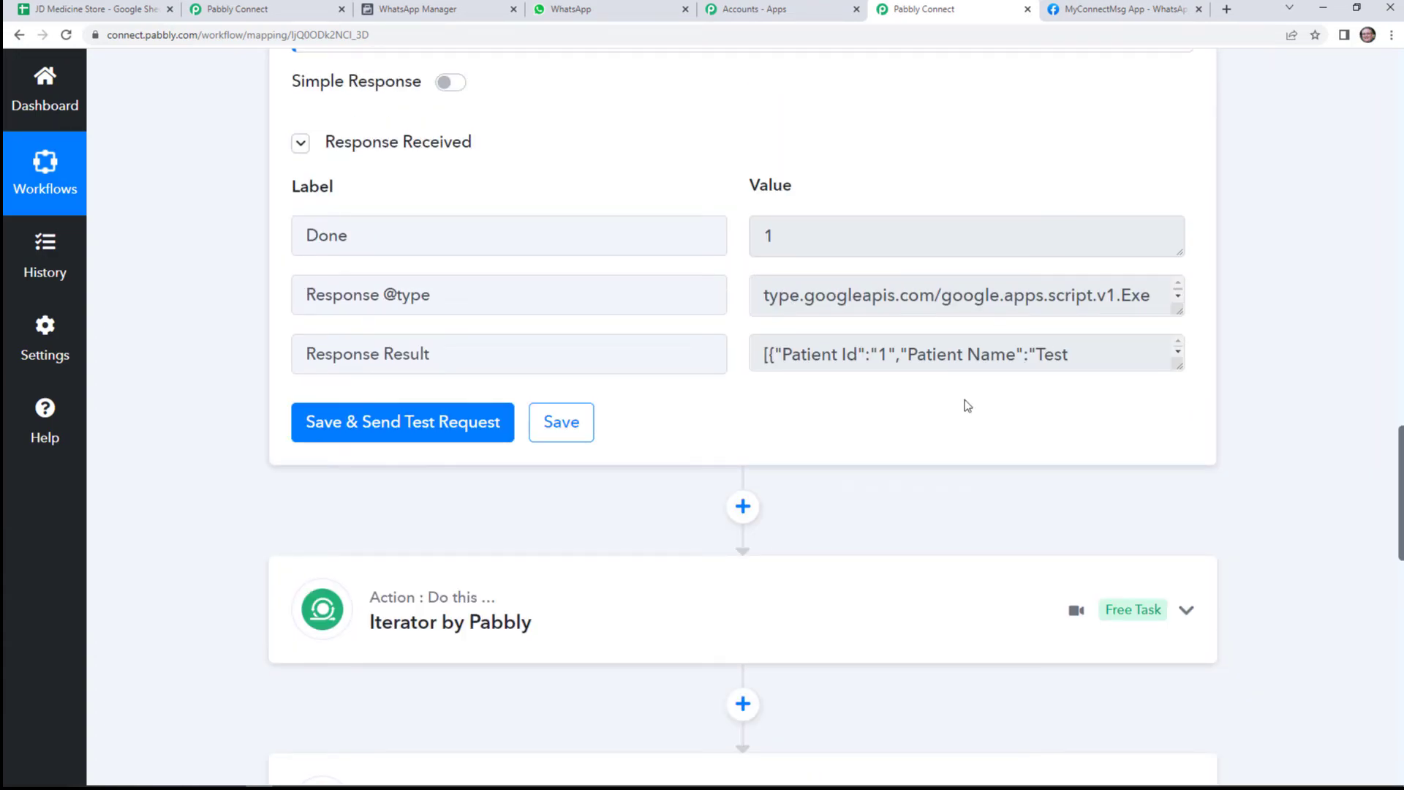
pyautogui.scroll(-1, 840, 505)
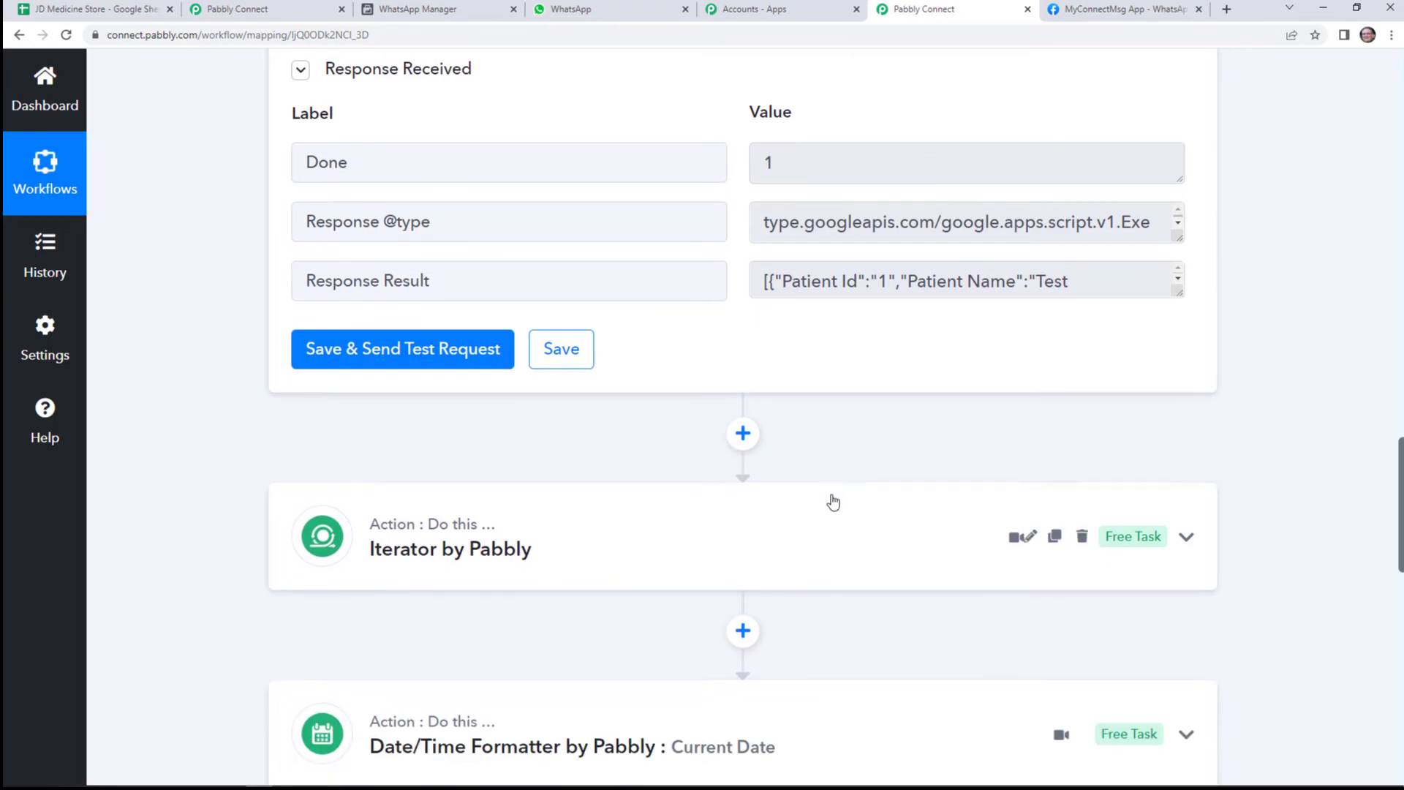
# Expand the Iterator by Pabbly step and review its chosen array and the patient fields in its response.
pyautogui.click(705, 520)
pyautogui.scroll(-2, 731, 517)
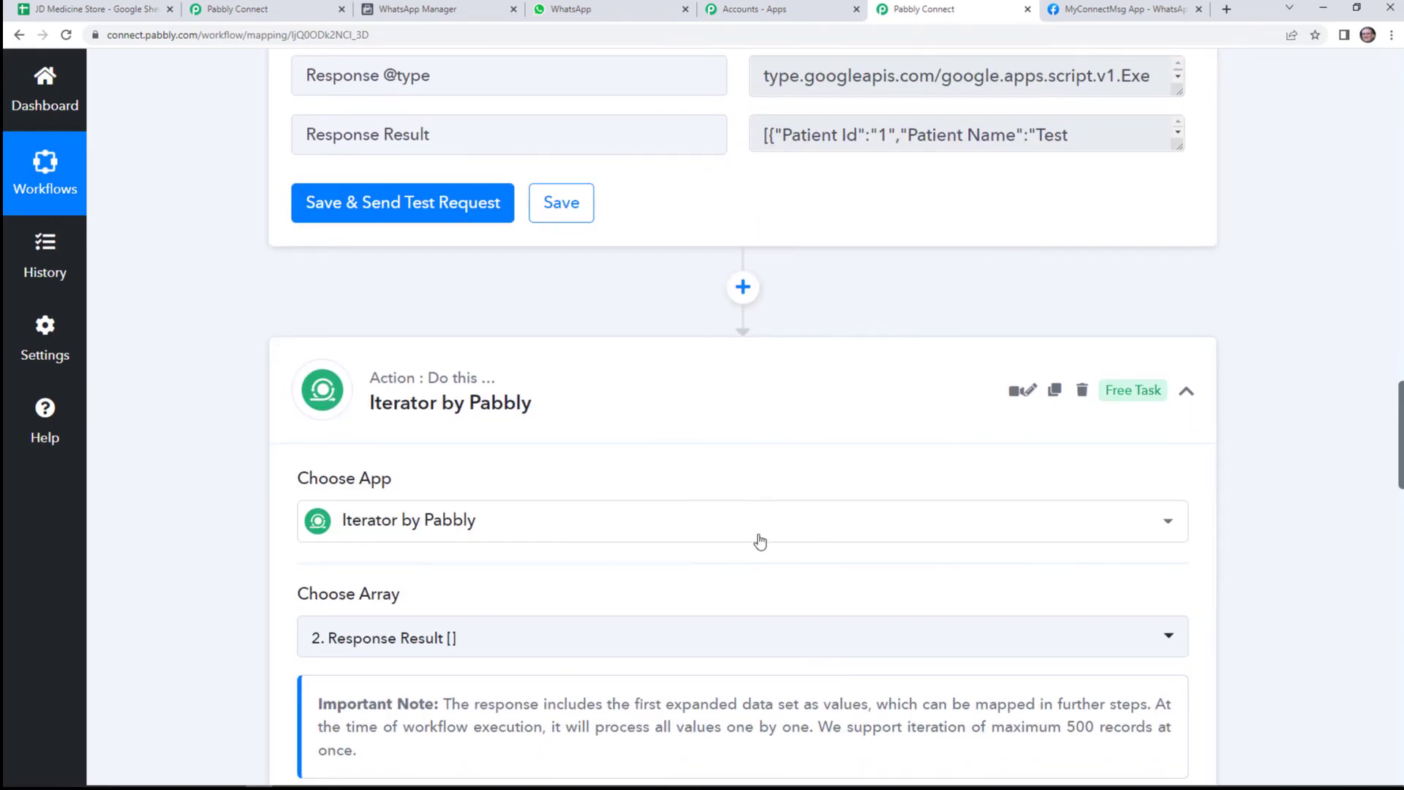
pyautogui.scroll(-2, 756, 492)
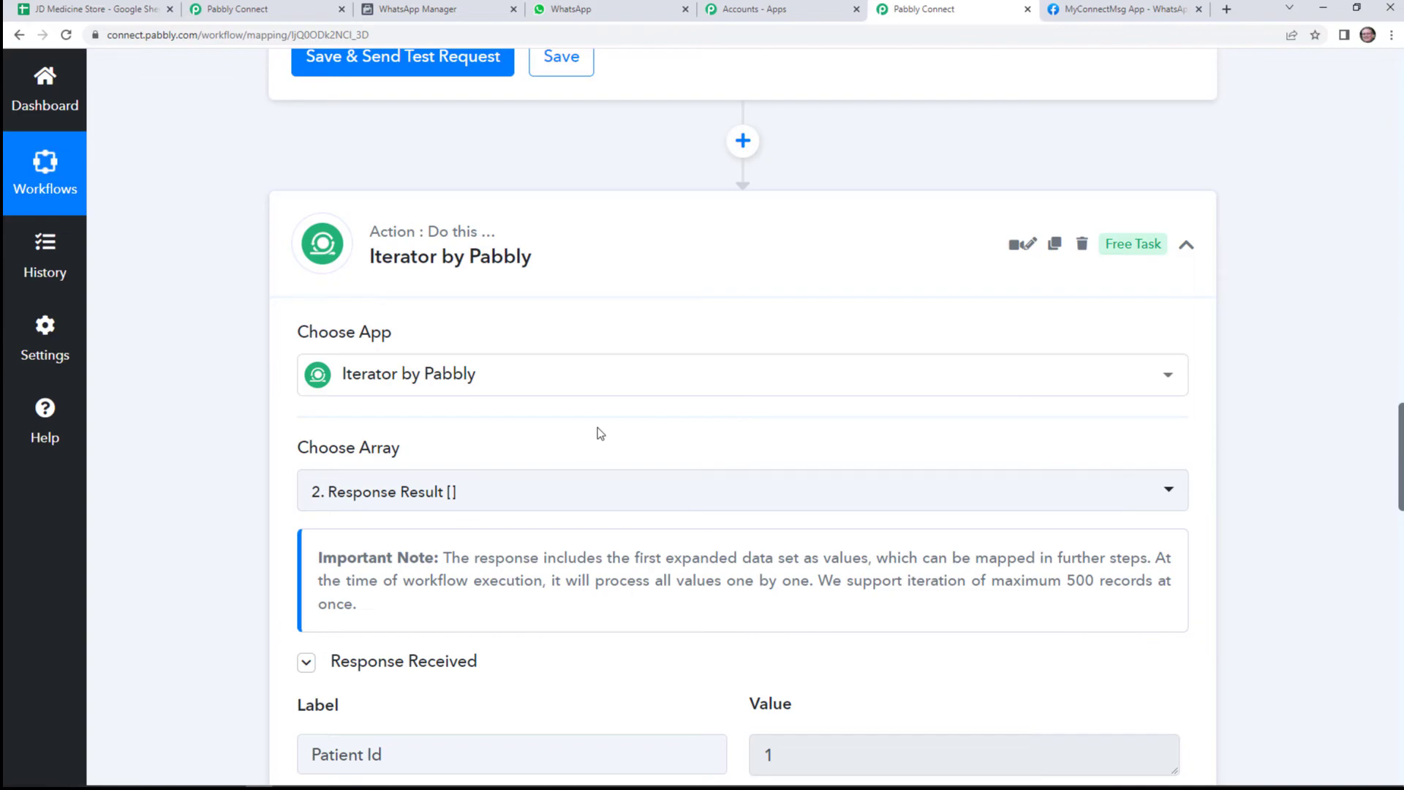
pyautogui.scroll(-4, 600, 439)
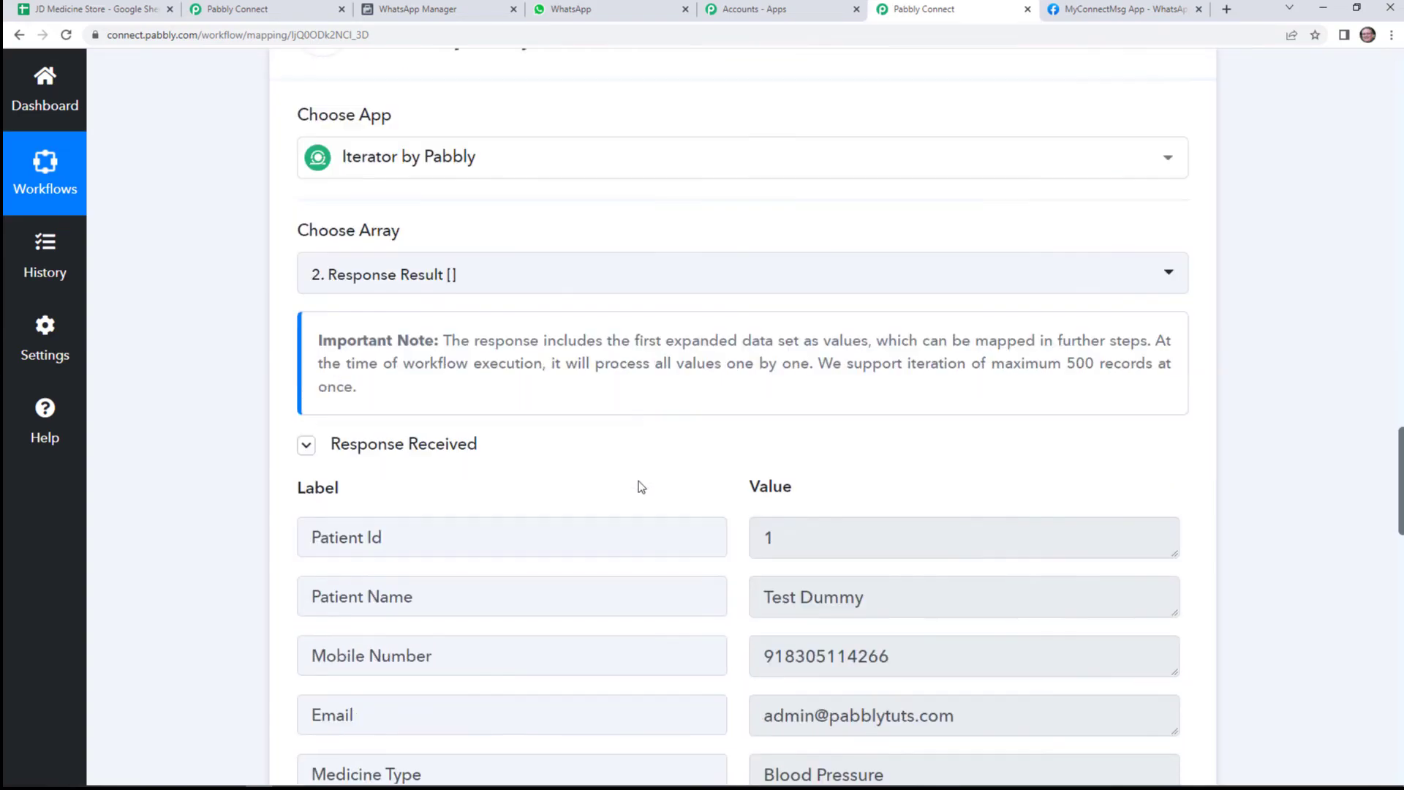
pyautogui.scroll(-3, 599, 530)
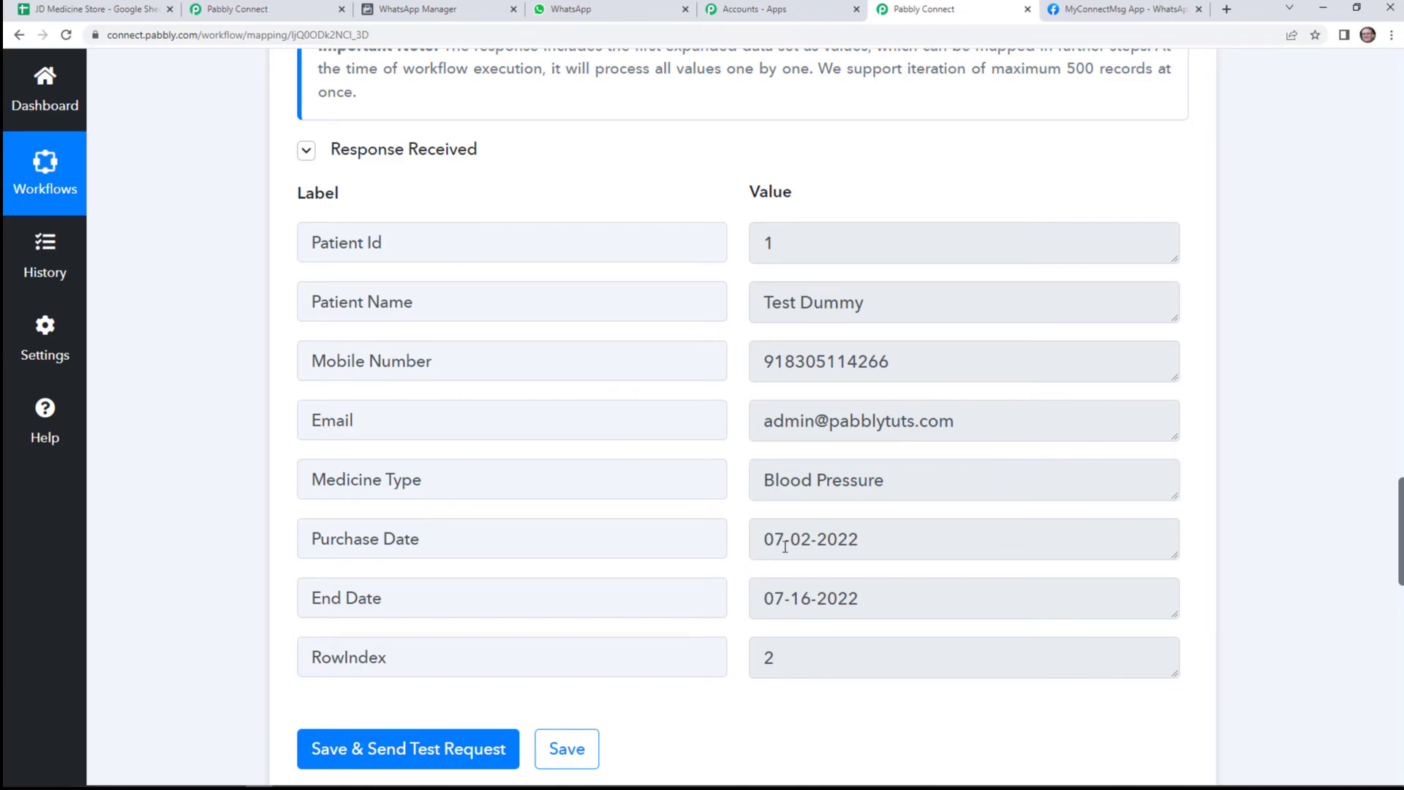
pyautogui.scroll(-7, 785, 547)
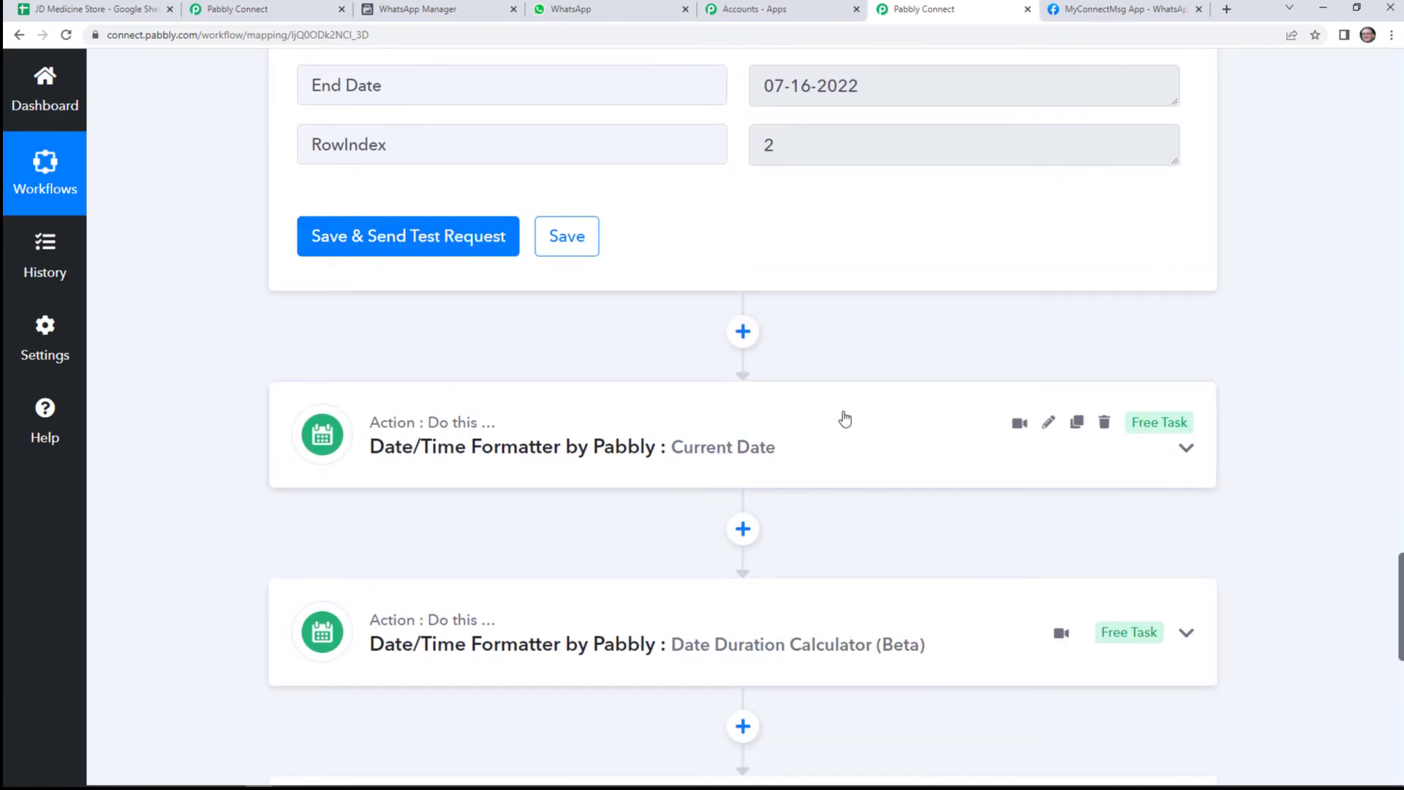
# Expand the Current Date formatter step and review its date format, time option and returned date.
pyautogui.scroll(-2, 845, 419)
pyautogui.click(585, 302)
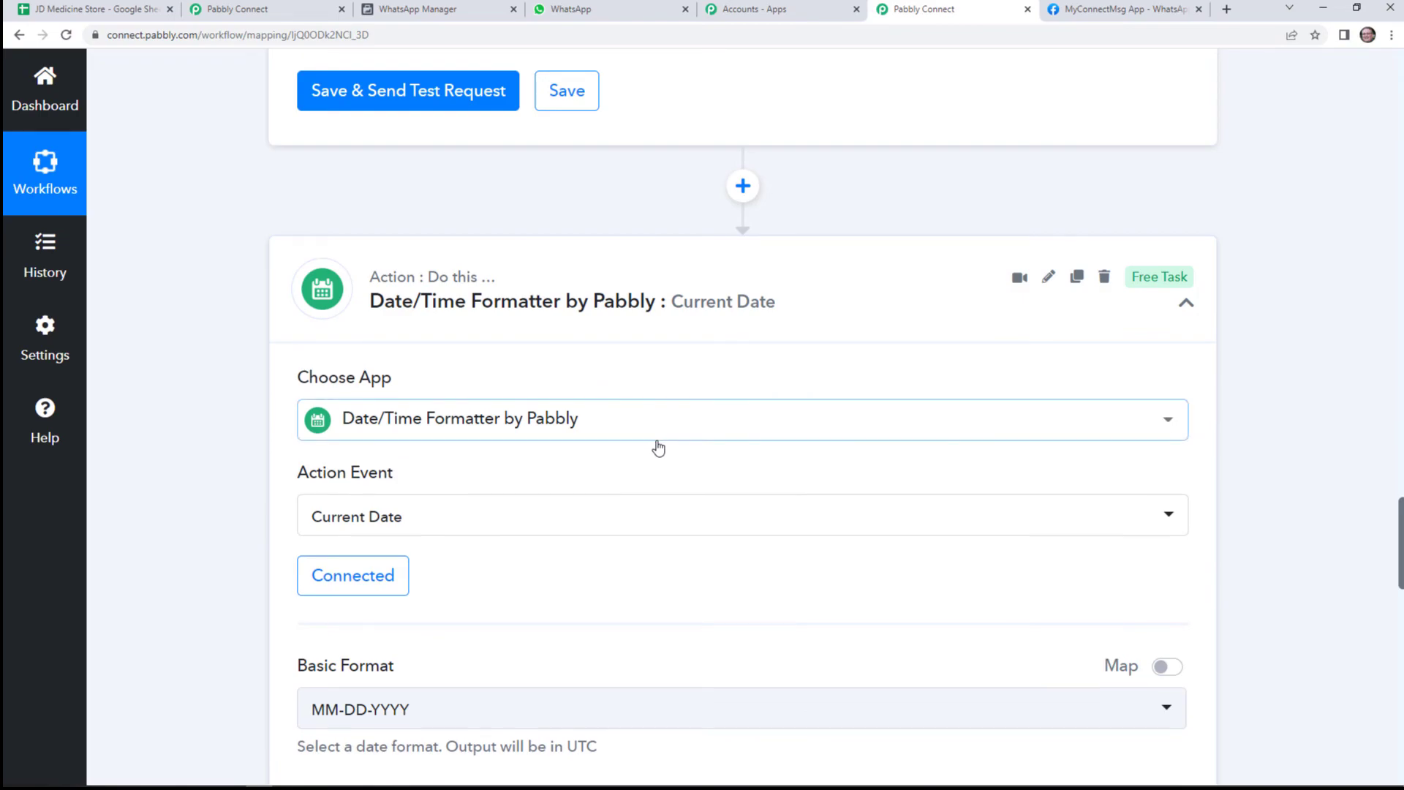
pyautogui.scroll(-3, 629, 439)
pyautogui.scroll(-3, 695, 500)
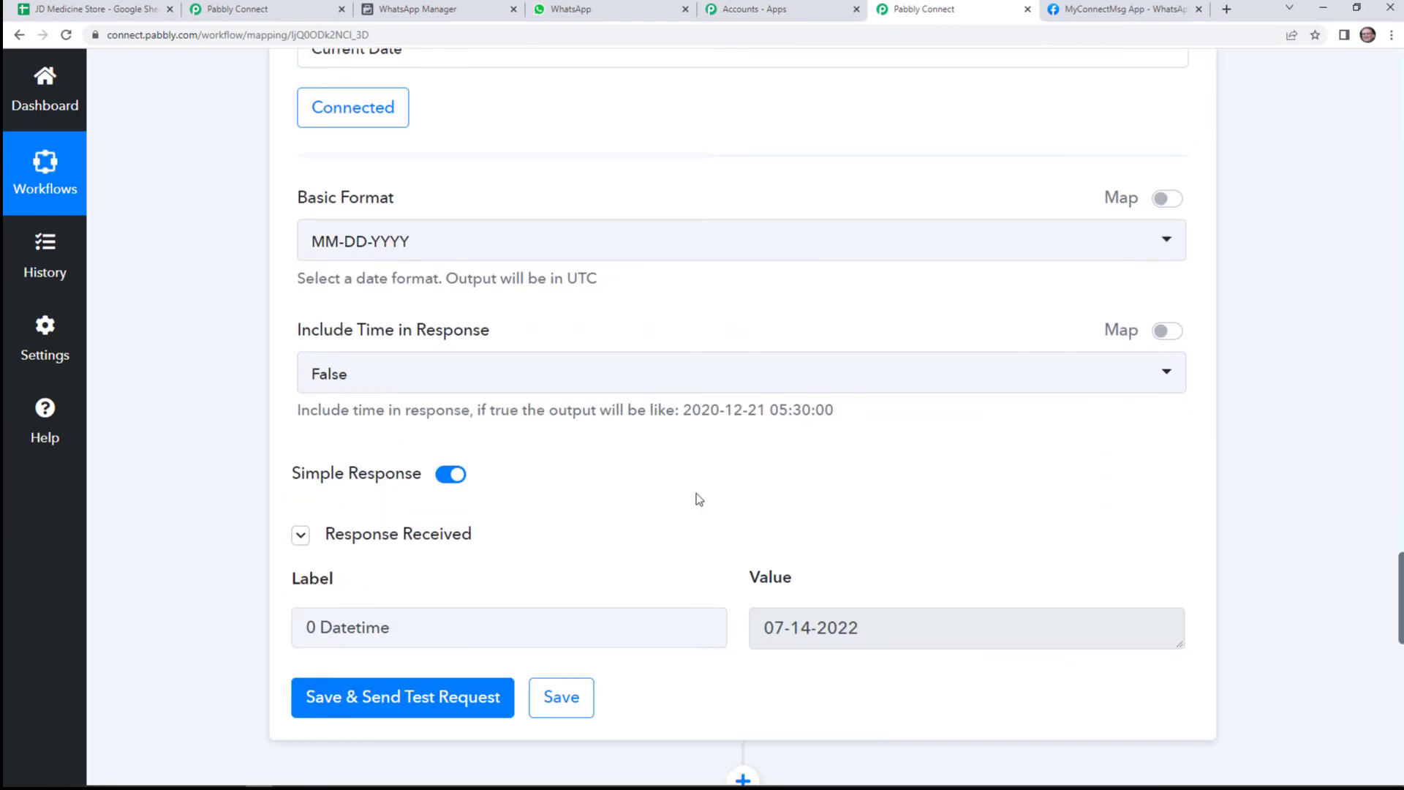
pyautogui.scroll(-8, 696, 500)
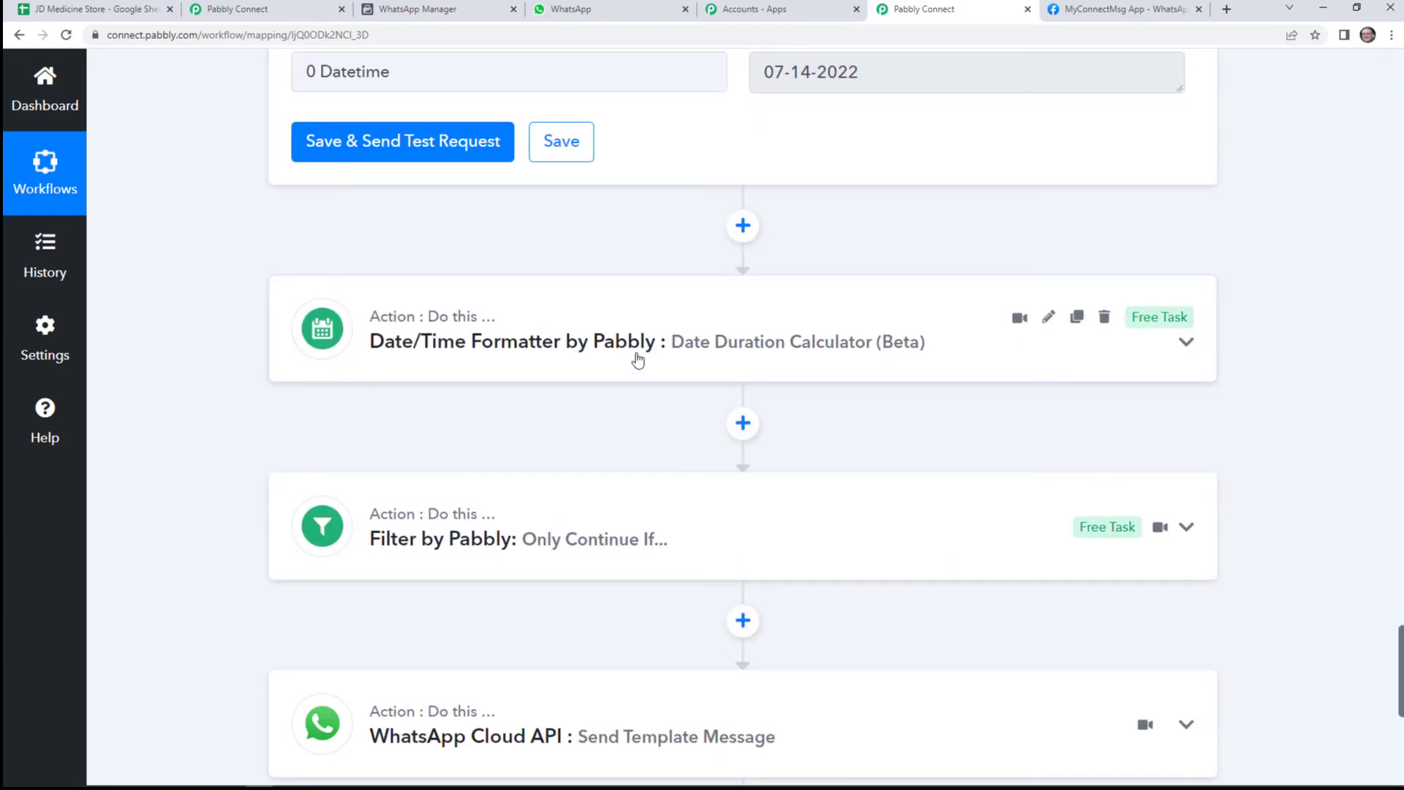
# Expand the Date Duration Calculator step and review its date format, two mapped dates and duration results.
pyautogui.click(637, 359)
pyautogui.scroll(-2, 658, 633)
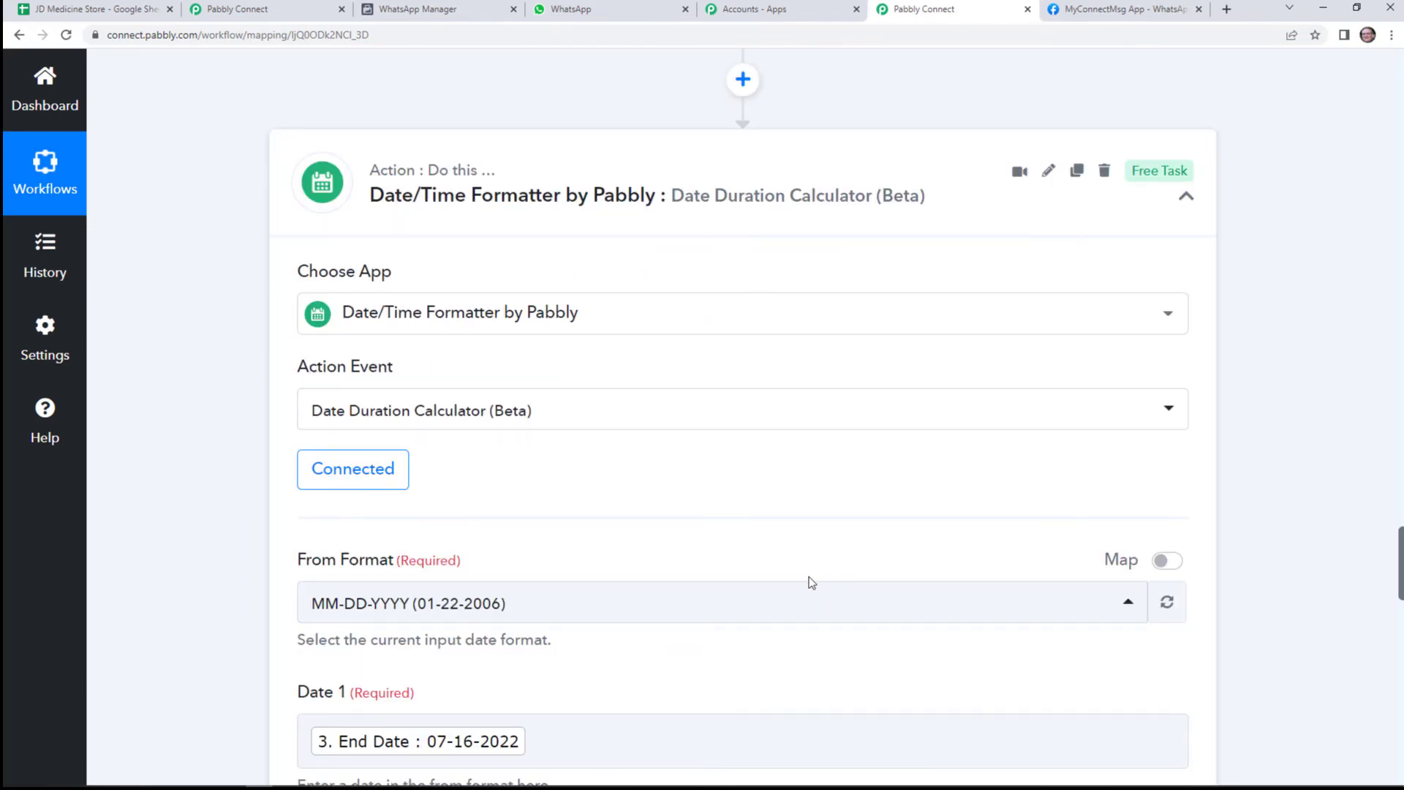
pyautogui.scroll(-4, 651, 554)
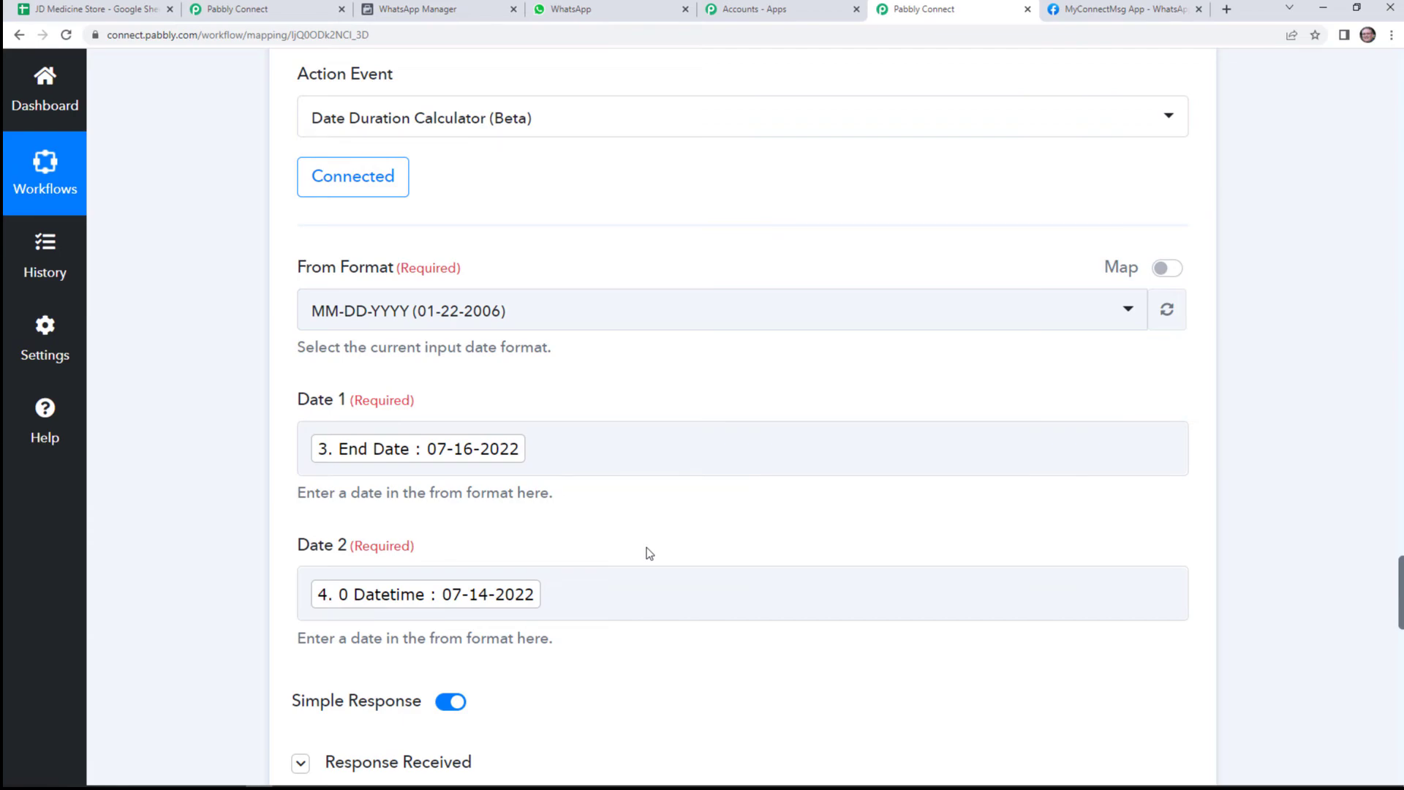
pyautogui.scroll(-1, 647, 578)
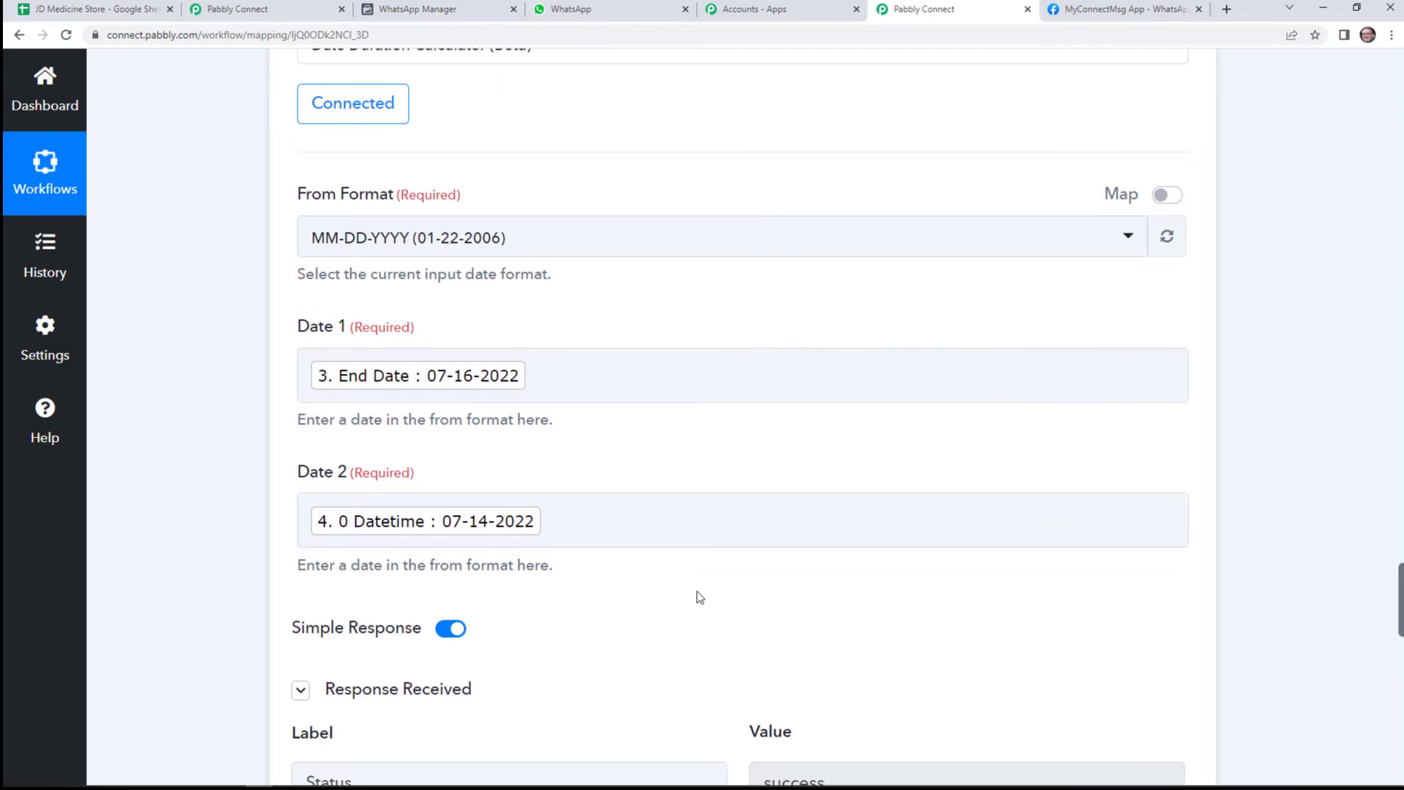
pyautogui.scroll(-8, 700, 597)
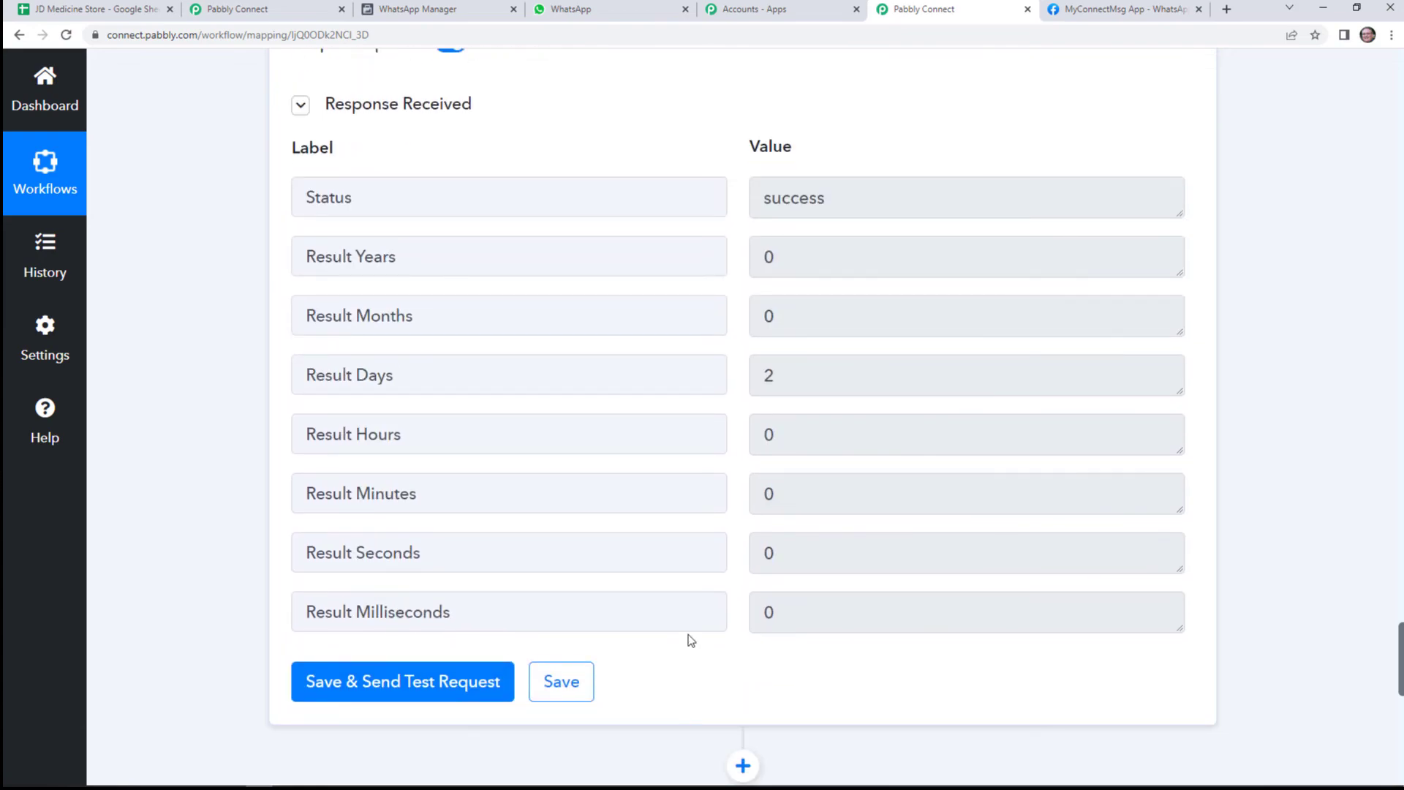
pyautogui.scroll(-5, 689, 640)
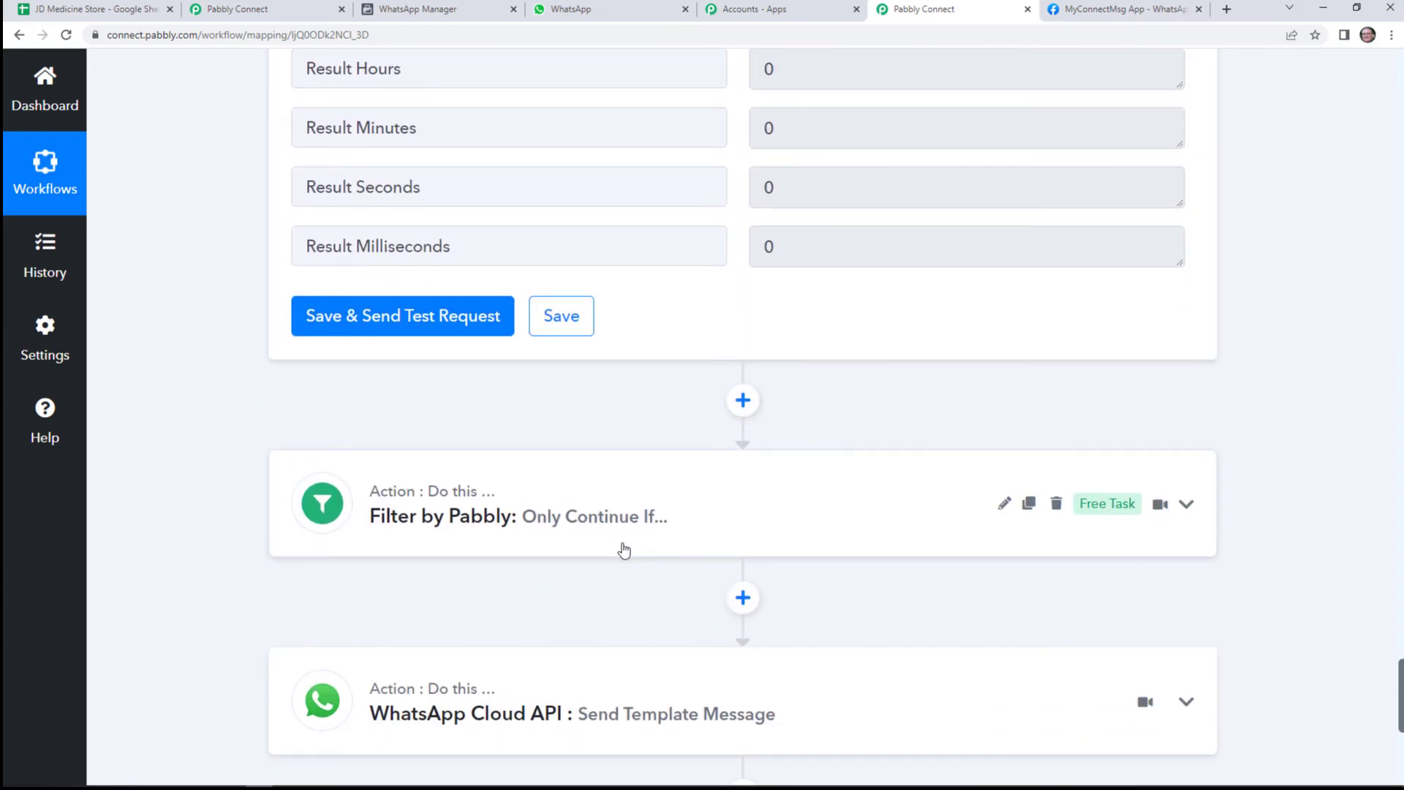
# Expand the Filter by Pabbly step and review its label, filter type, value and test response.
pyautogui.scroll(-2, 624, 550)
pyautogui.click(641, 371)
pyautogui.scroll(-2, 662, 527)
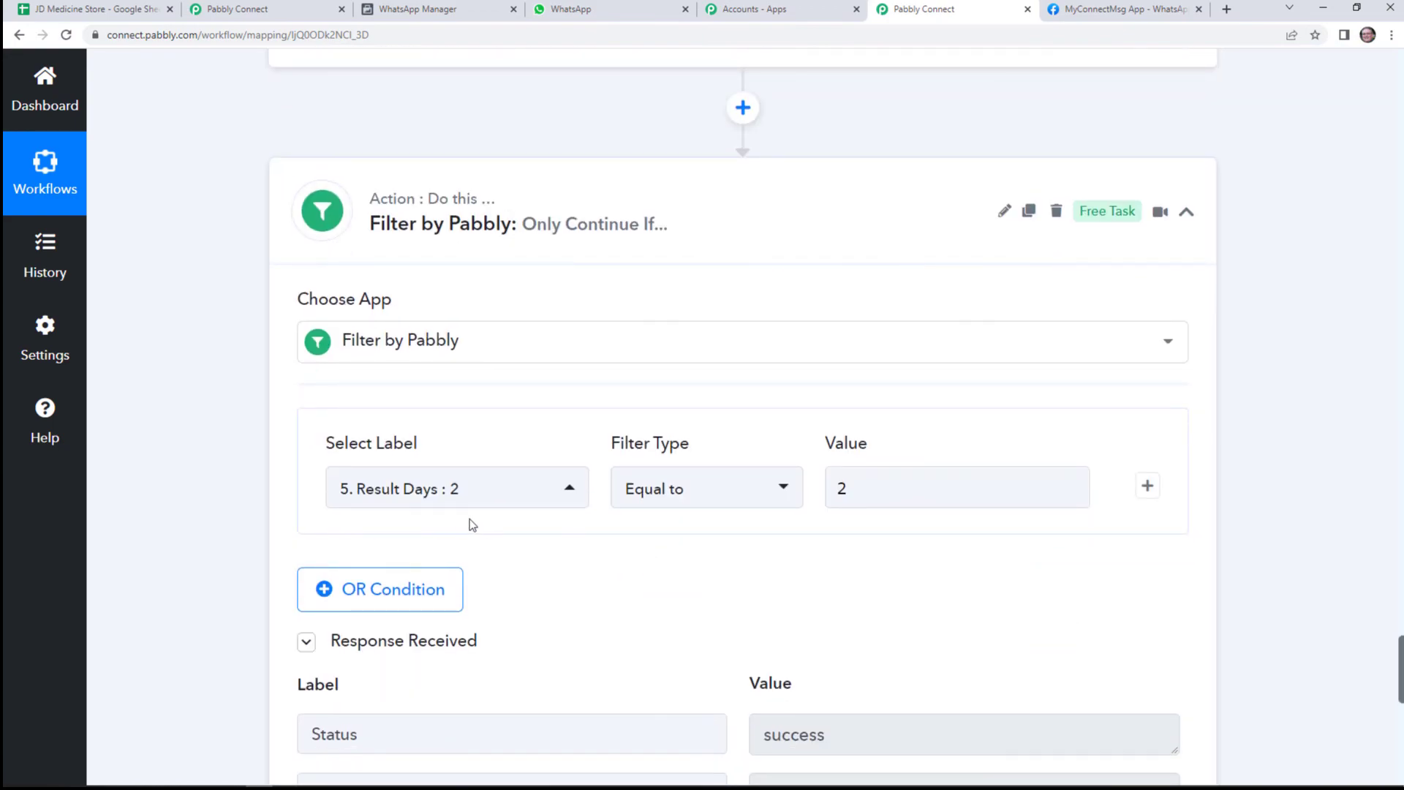
pyautogui.click(893, 484)
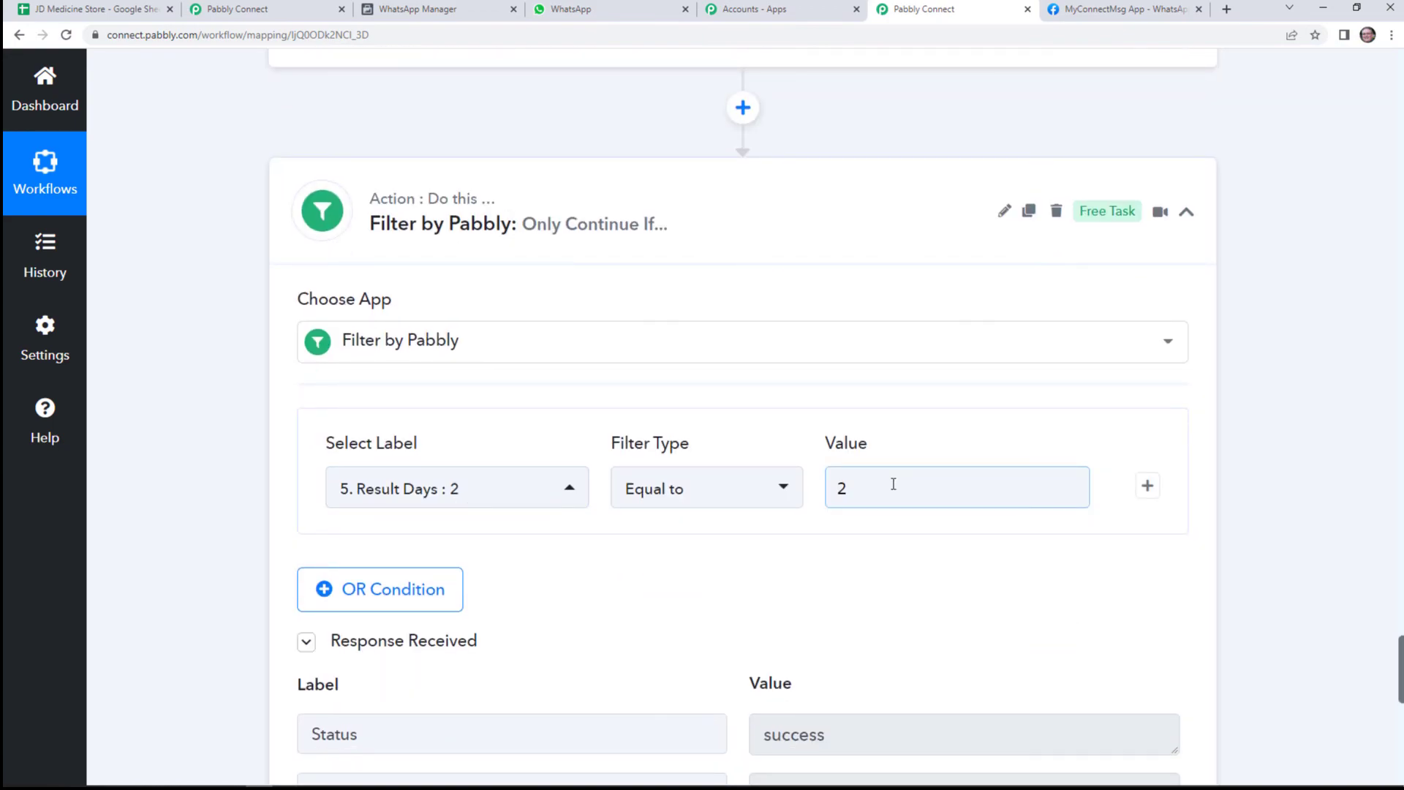
pyautogui.click(816, 578)
pyautogui.scroll(-3, 797, 585)
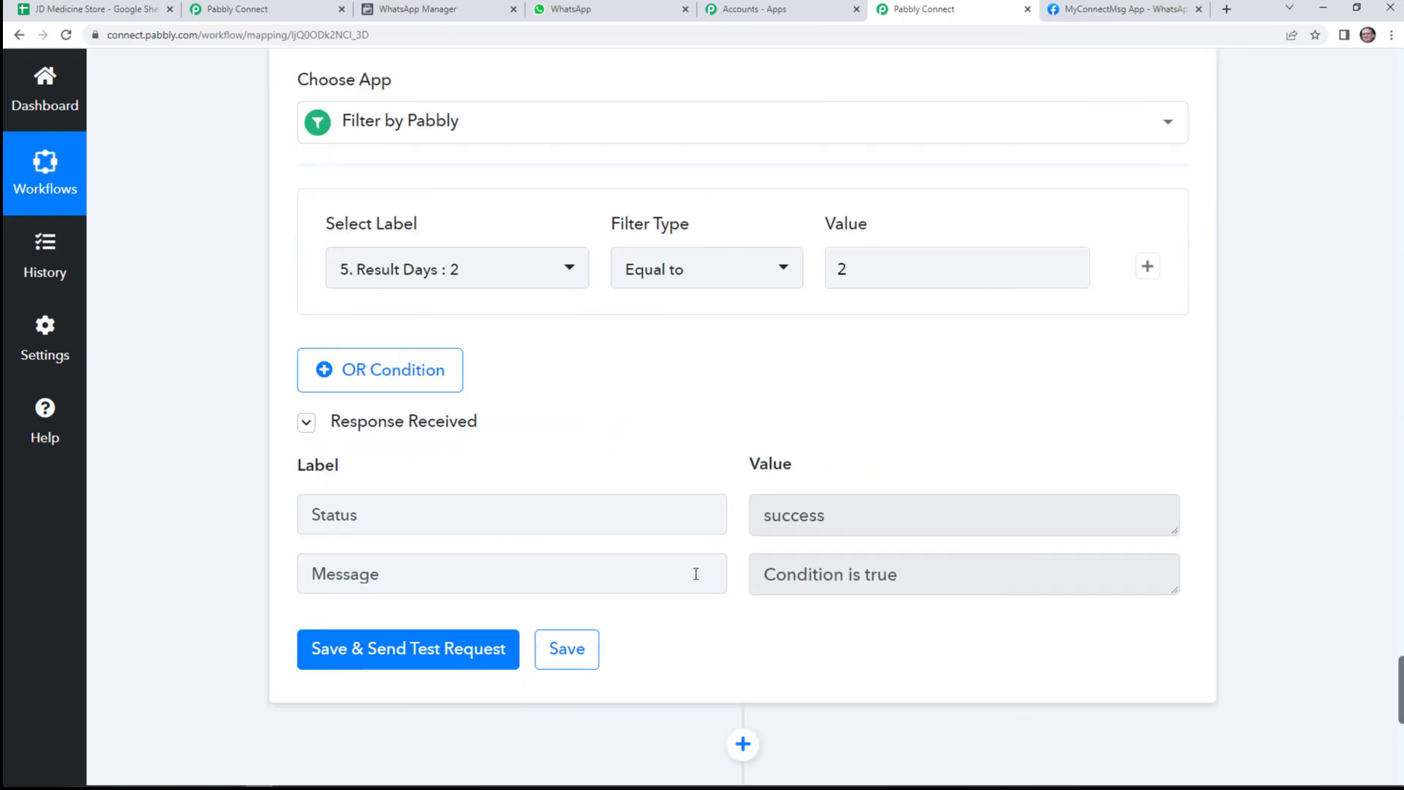
pyautogui.scroll(-2, 673, 699)
pyautogui.scroll(-2, 666, 549)
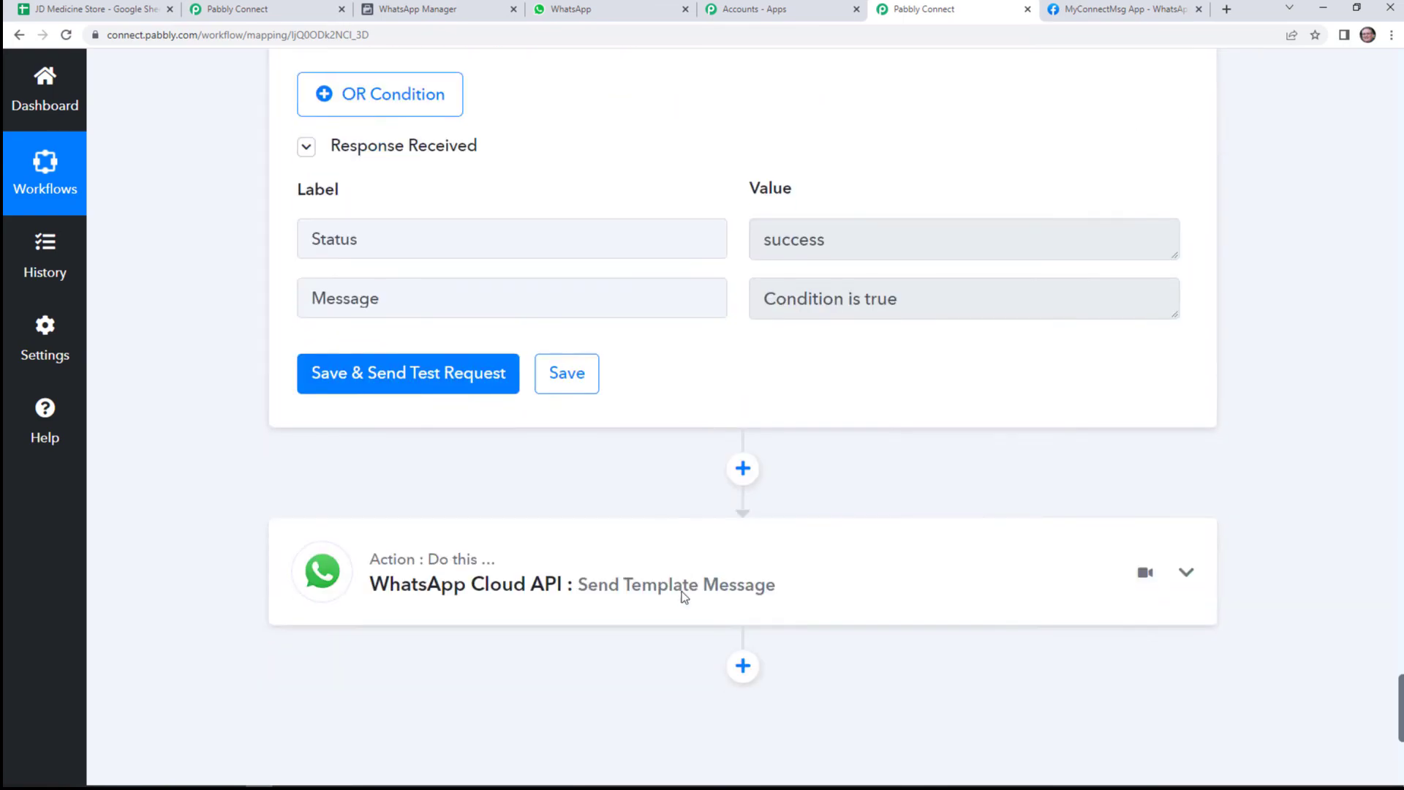
# Expand the WhatsApp Cloud API action and review its template, language code, recipient, body fields and response.
pyautogui.click(644, 549)
pyautogui.scroll(-4, 703, 552)
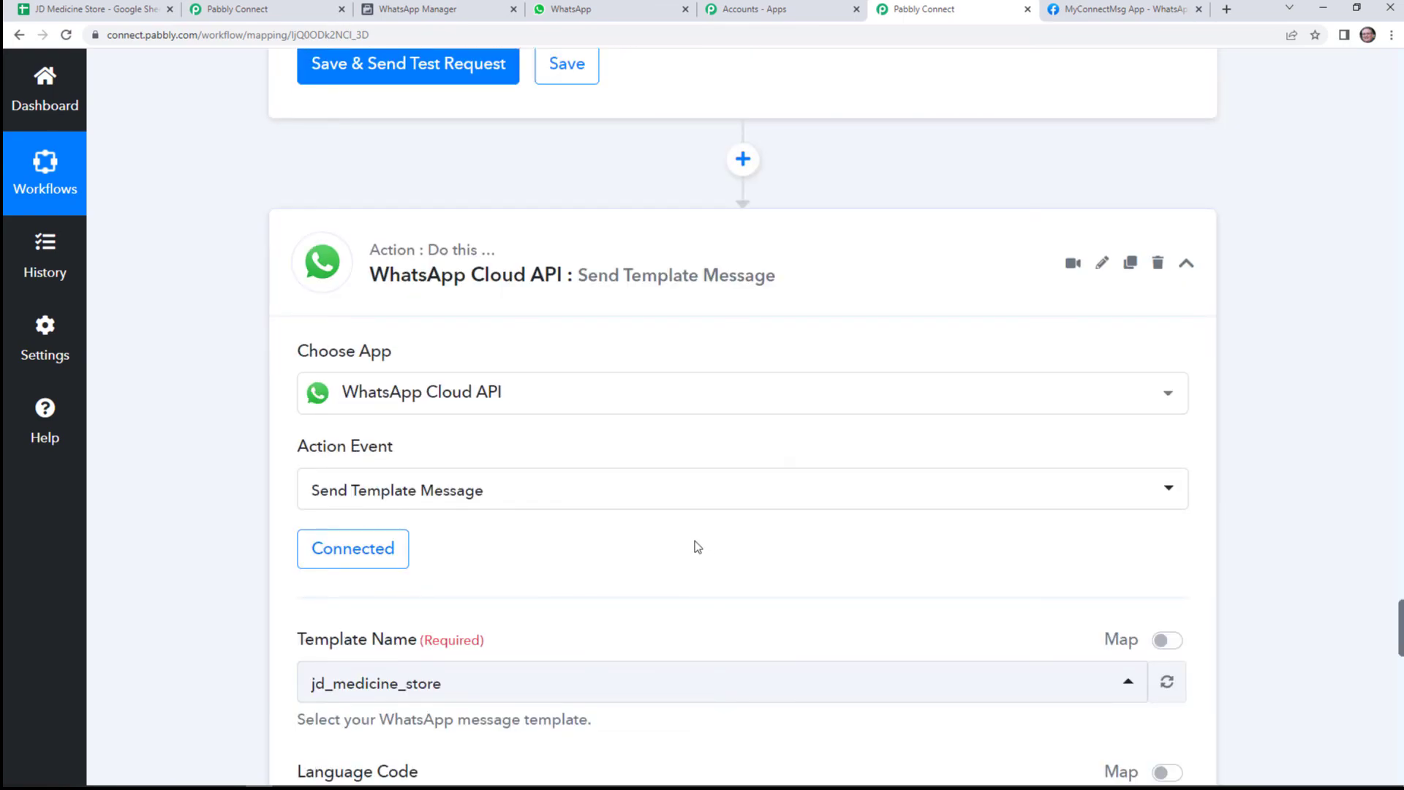
pyautogui.scroll(-2, 649, 528)
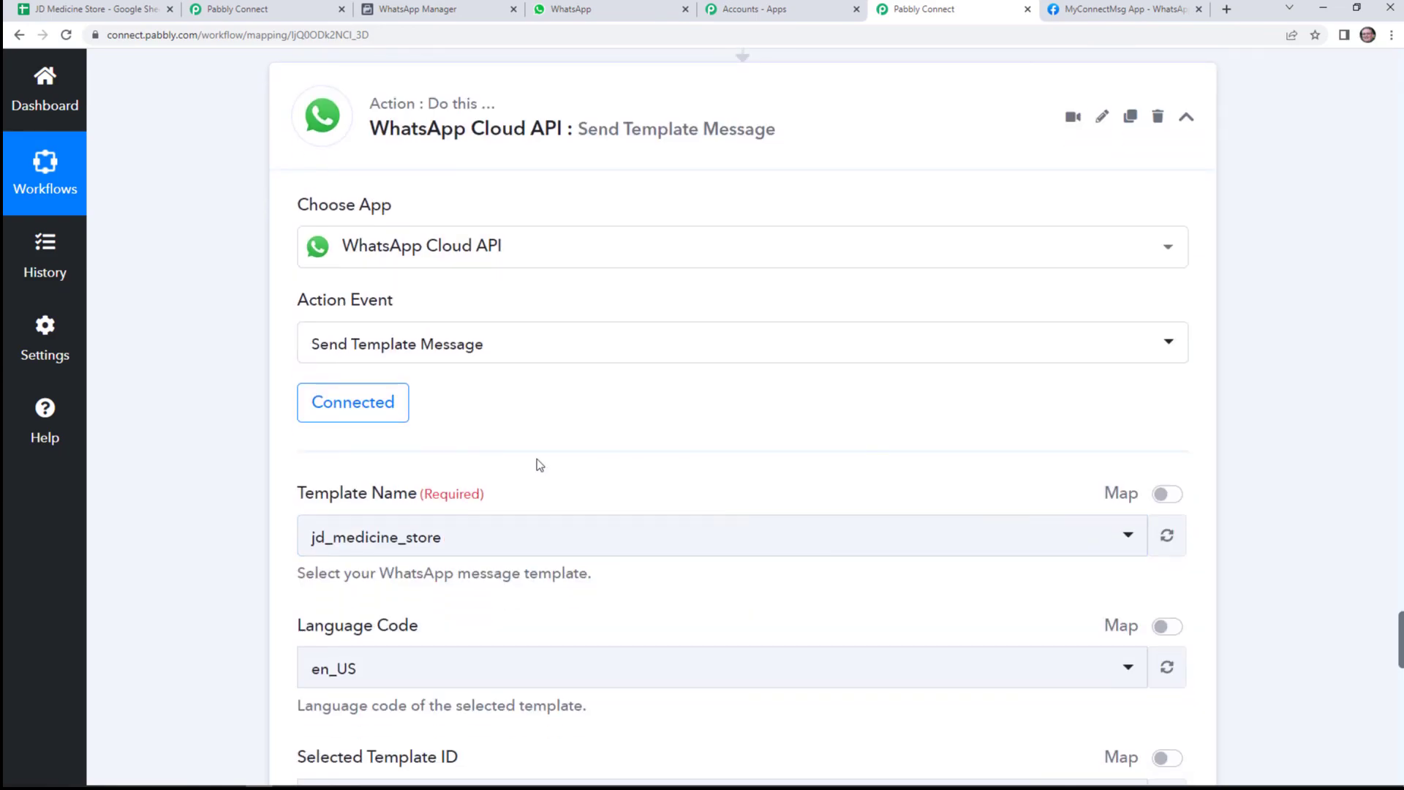
pyautogui.scroll(-2, 565, 364)
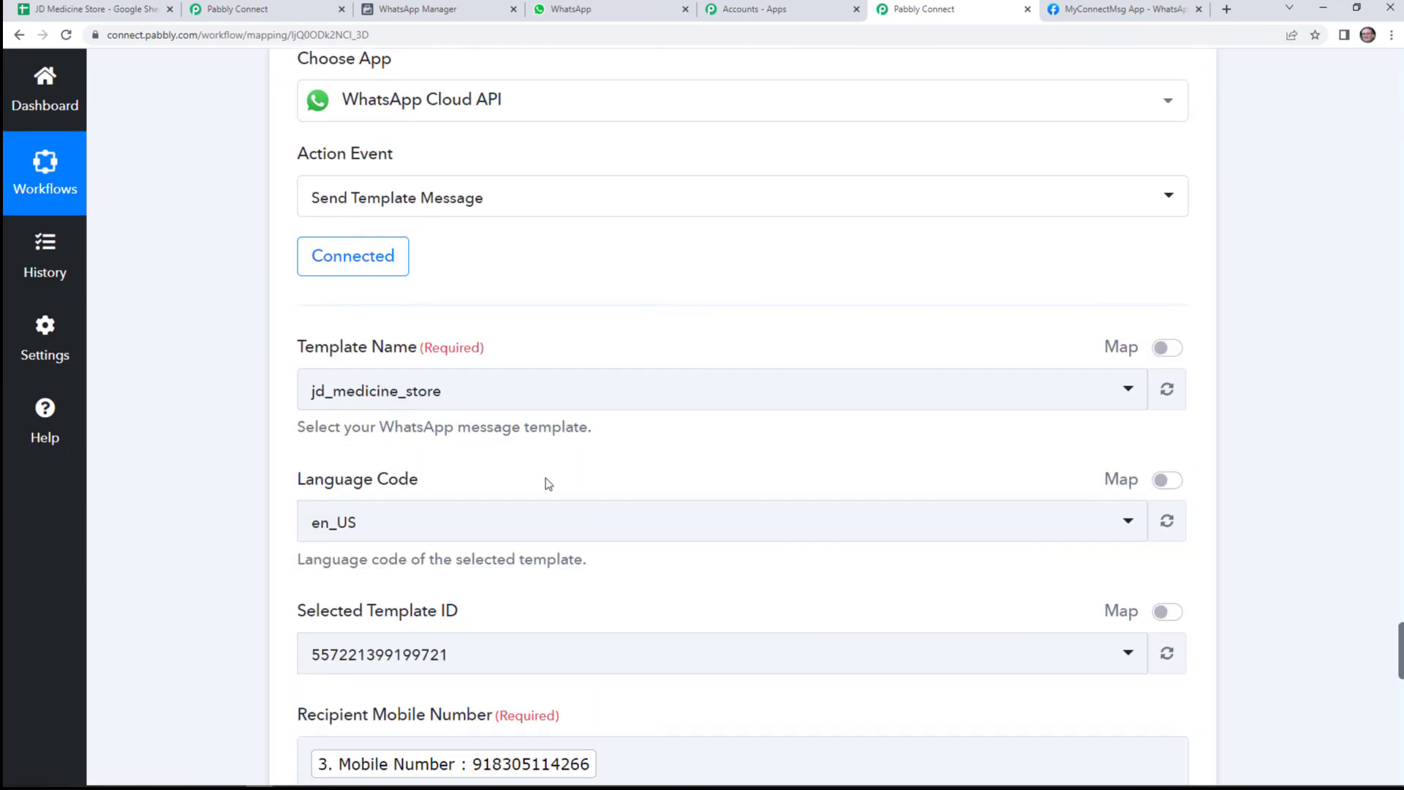
pyautogui.scroll(-1, 596, 564)
pyautogui.scroll(-5, 634, 627)
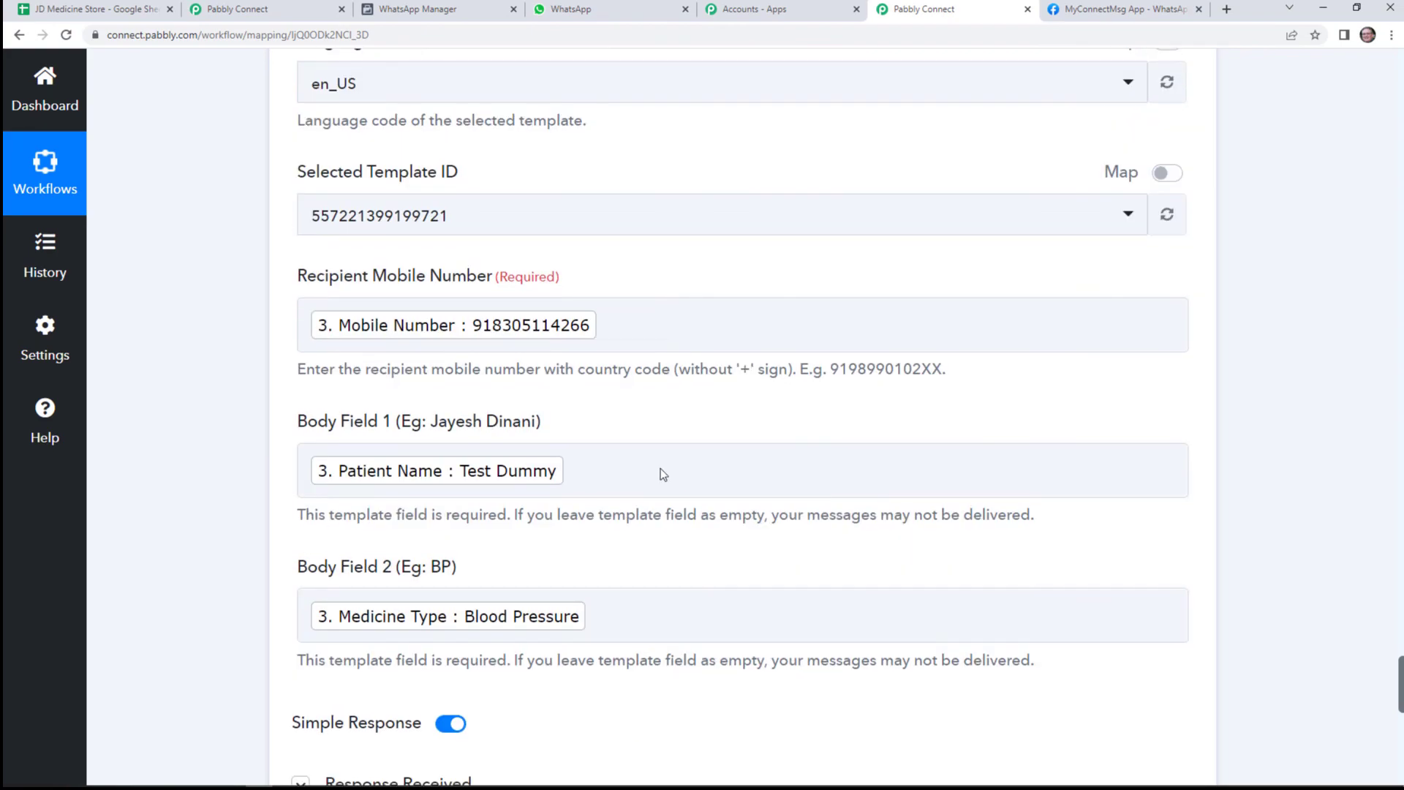
pyautogui.scroll(-3, 709, 621)
pyautogui.scroll(-3, 700, 634)
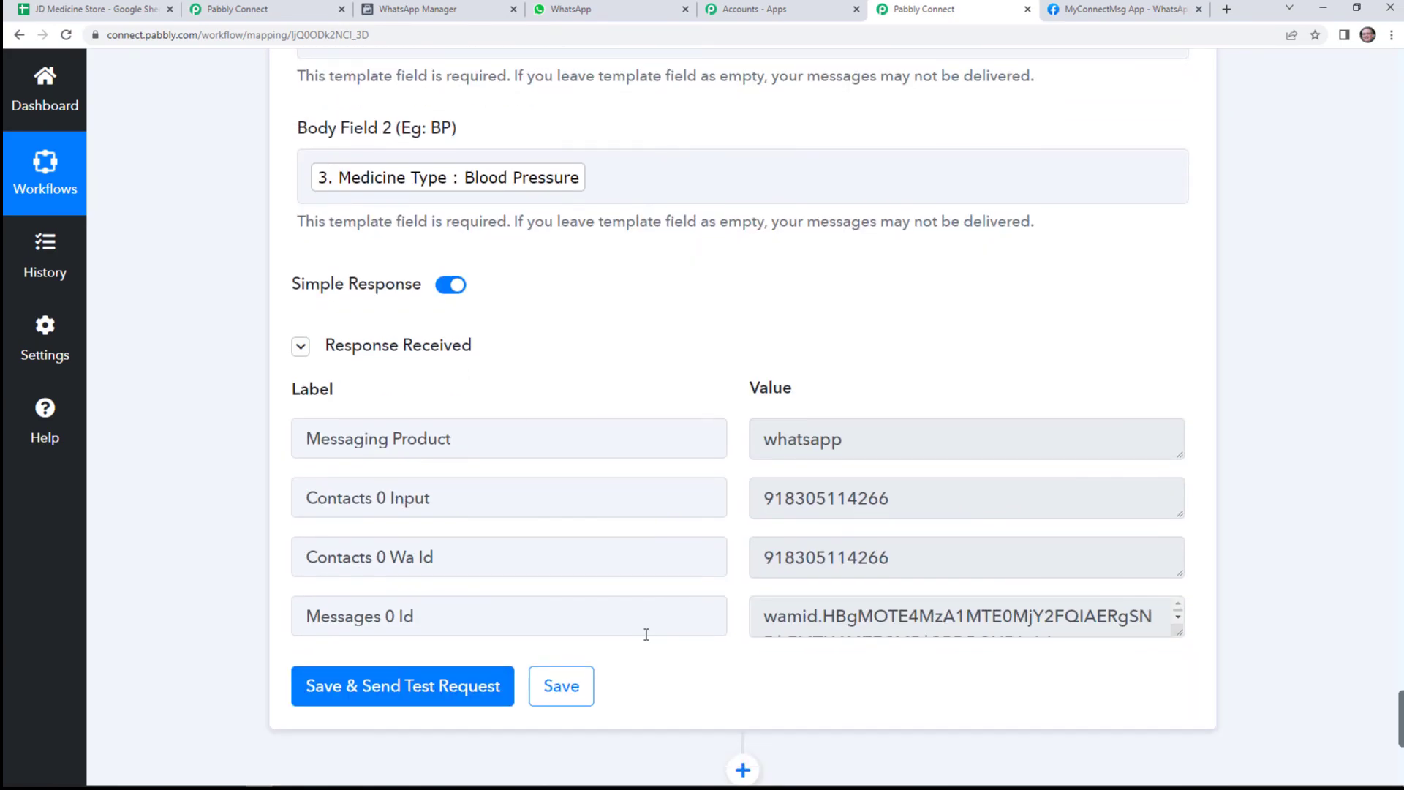